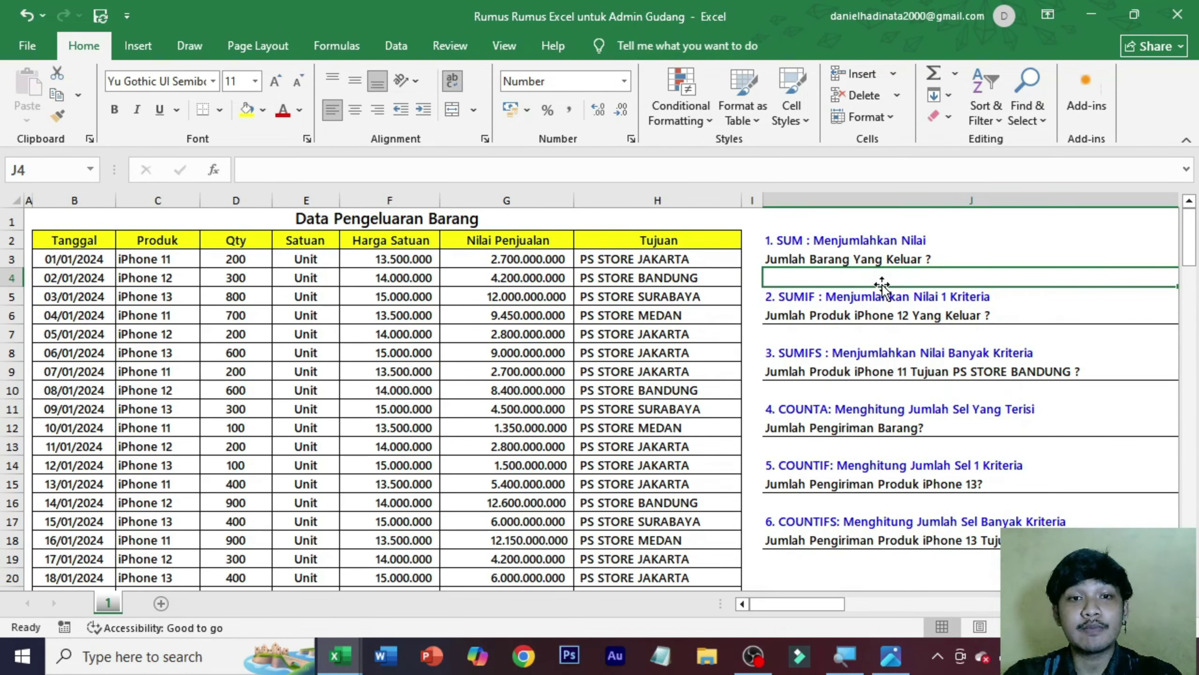
Switch to the image viewer, examine the warehouse job postings for their Excel requirements, and return to the Excel workbook
click(890, 656)
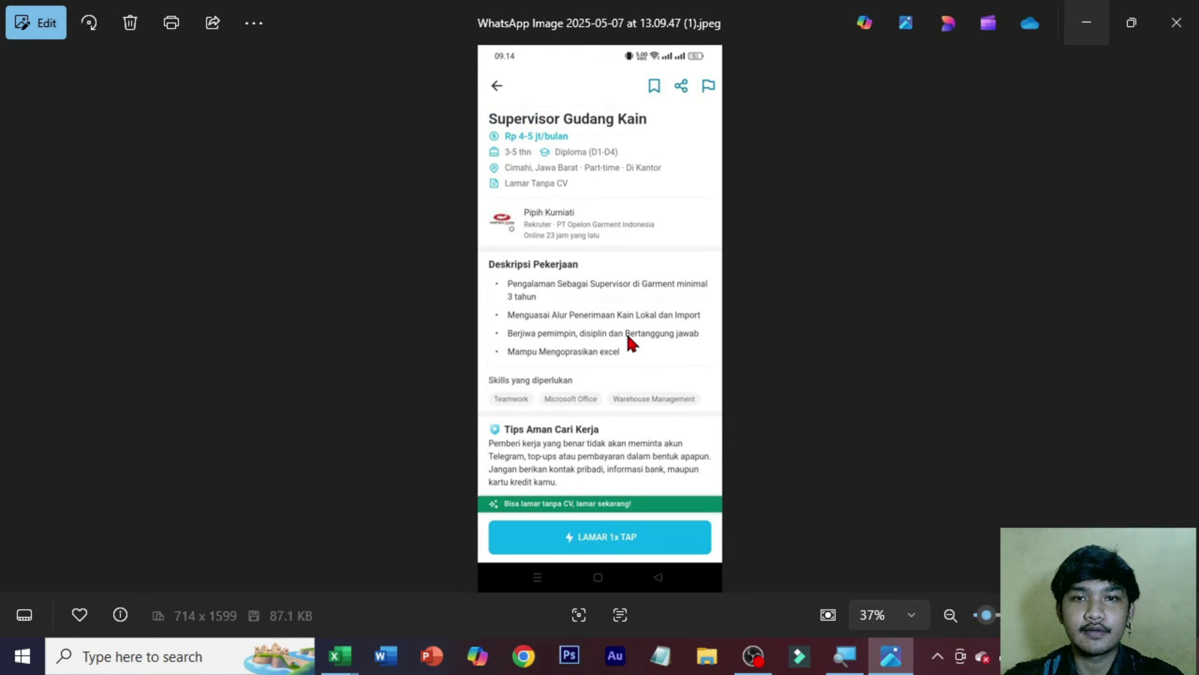
key(Right)
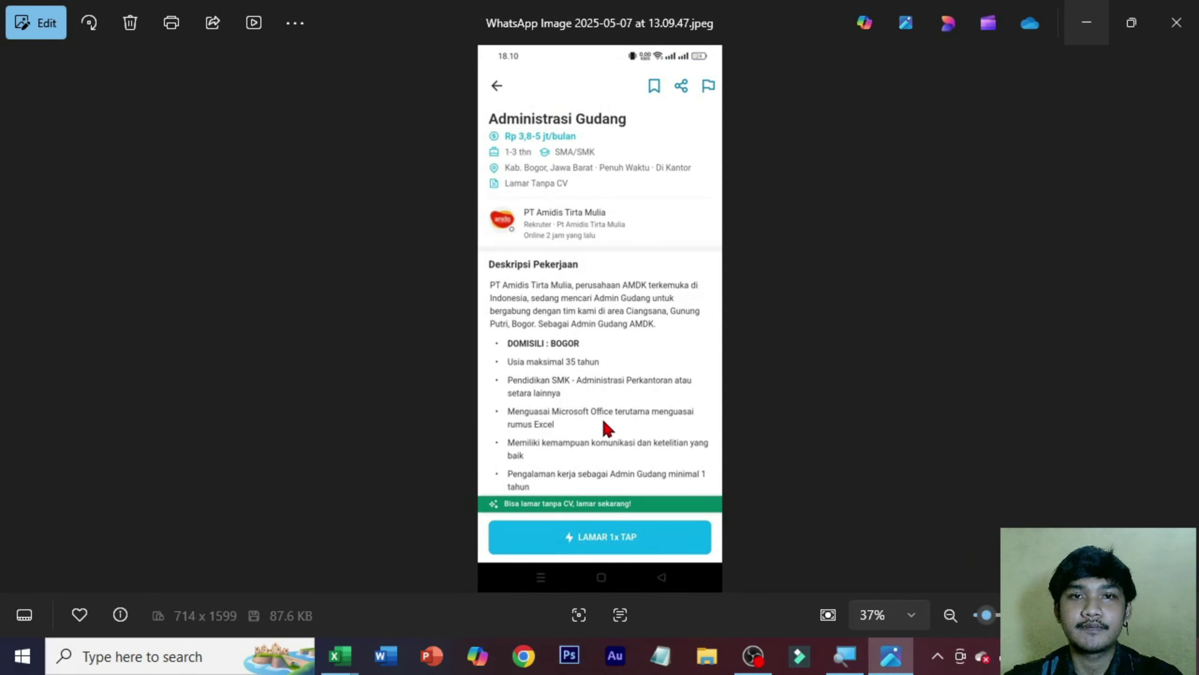
key(Right)
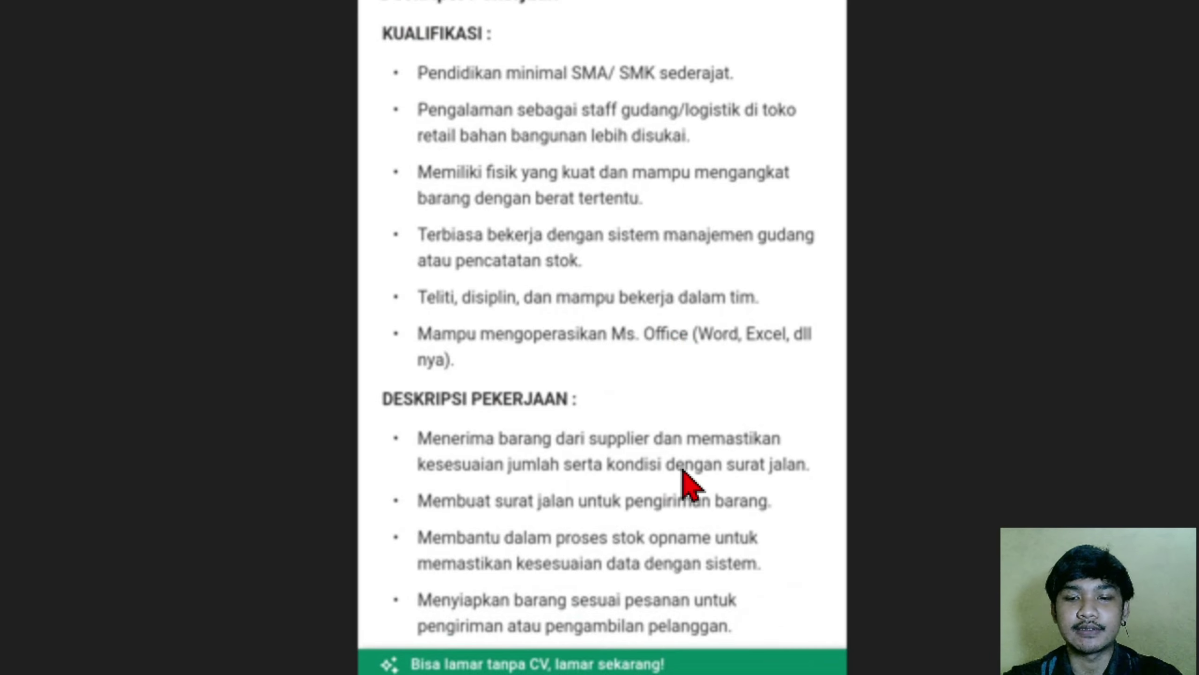
key(Left)
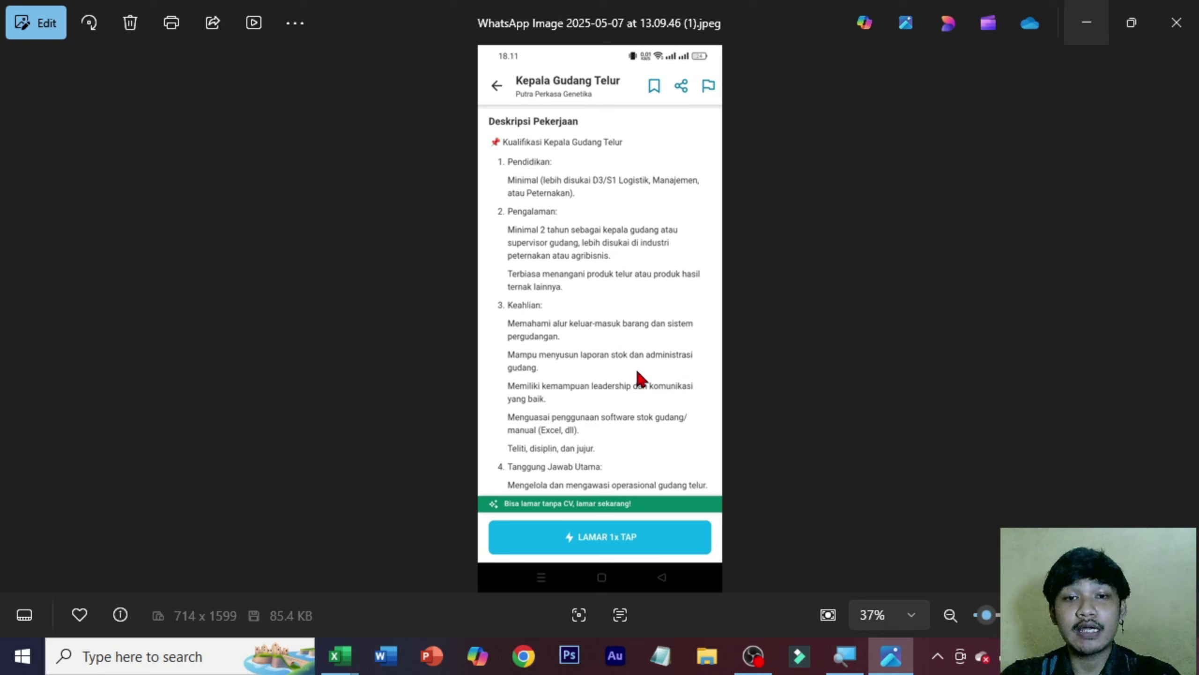
key(Right)
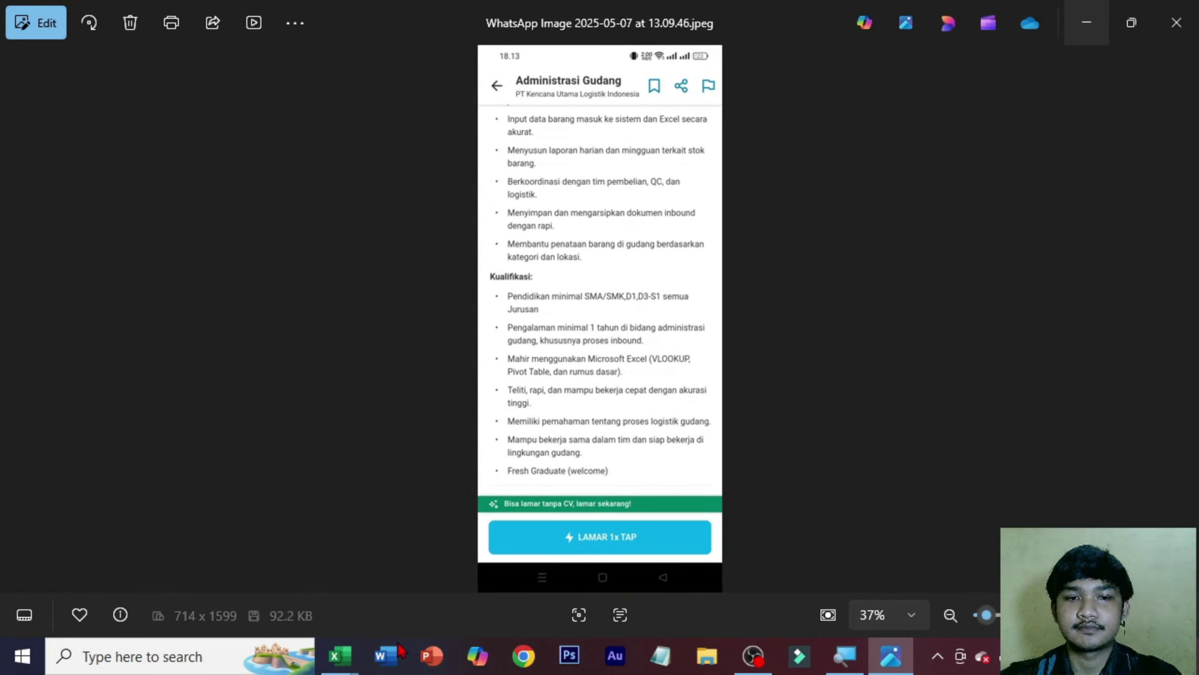
mouse_move(340, 656)
click(472, 574)
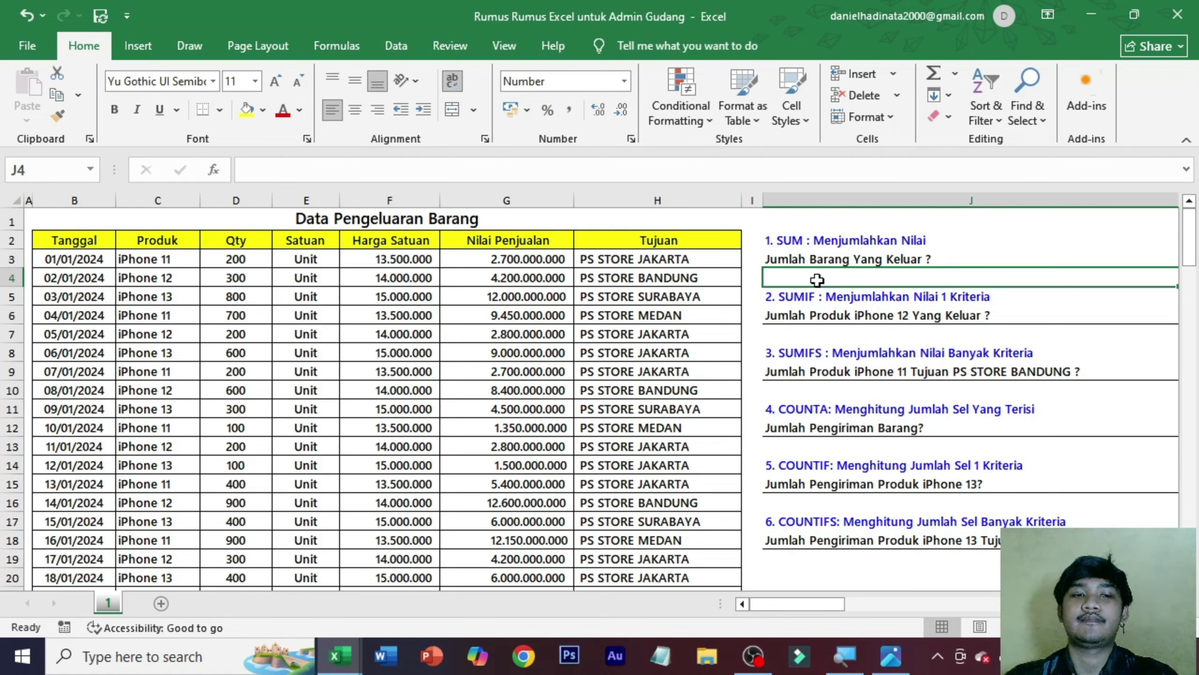
Examine the Data Pengeluaran Barang table column by column, from Tanggal, Produk and Qty through Harga Satuan, Nilai Penjualan and Tujuan
click(461, 215)
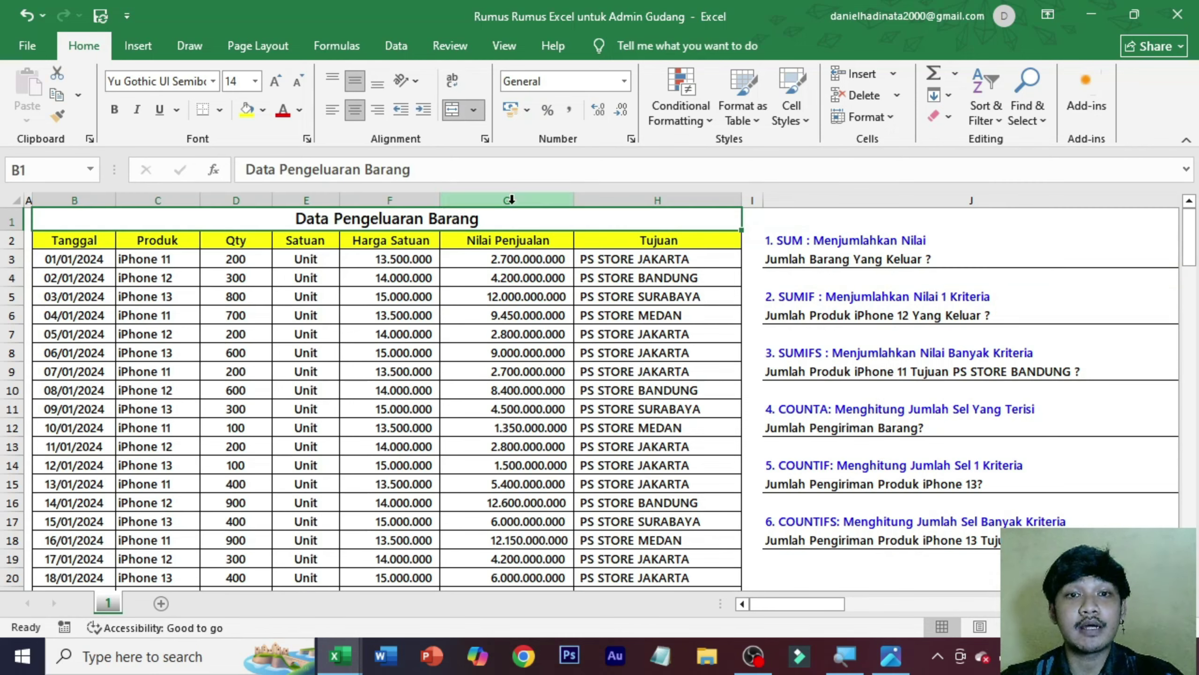
click(84, 199)
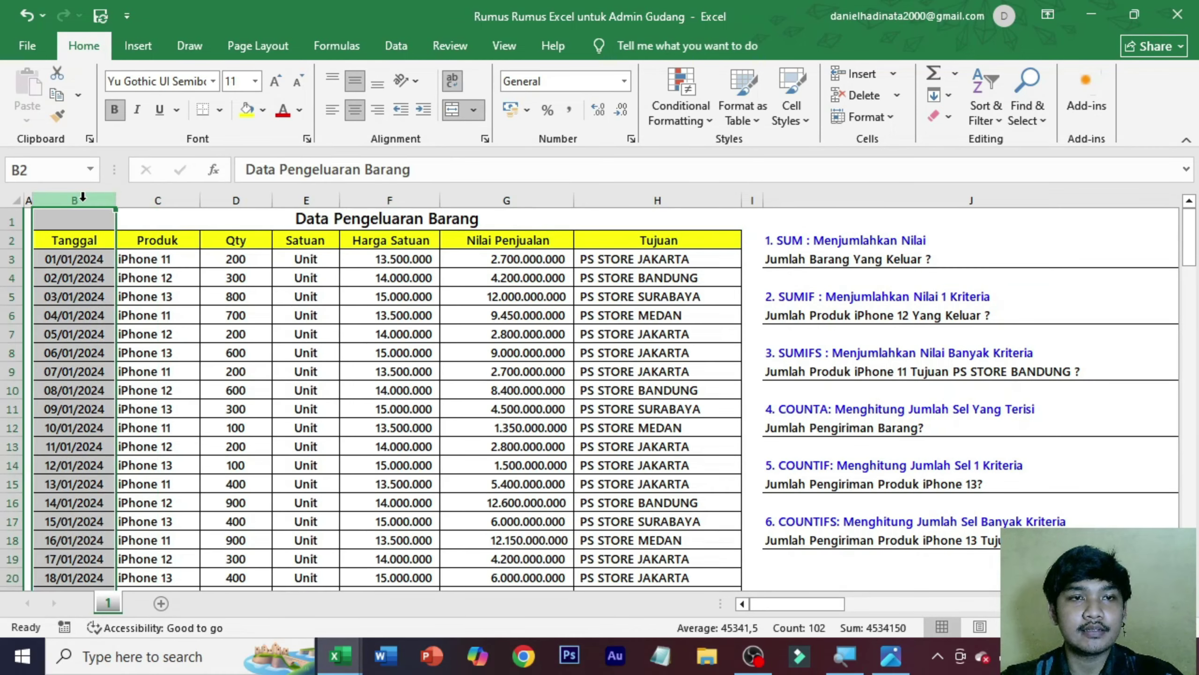
click(181, 200)
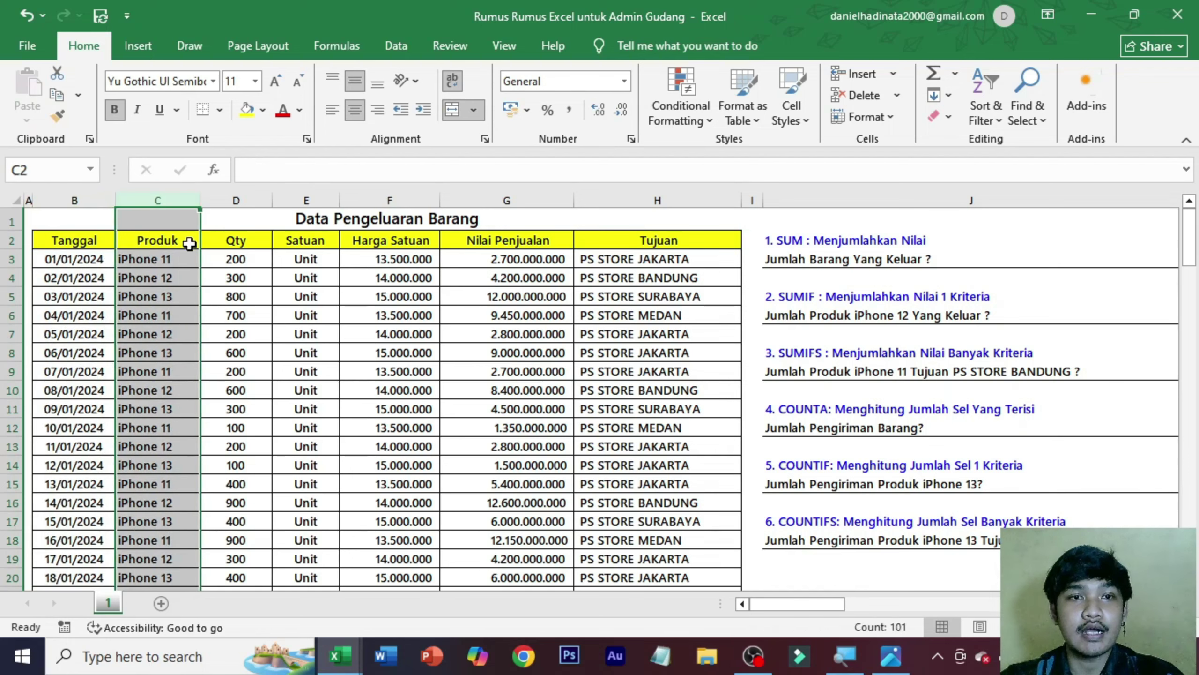
click(238, 201)
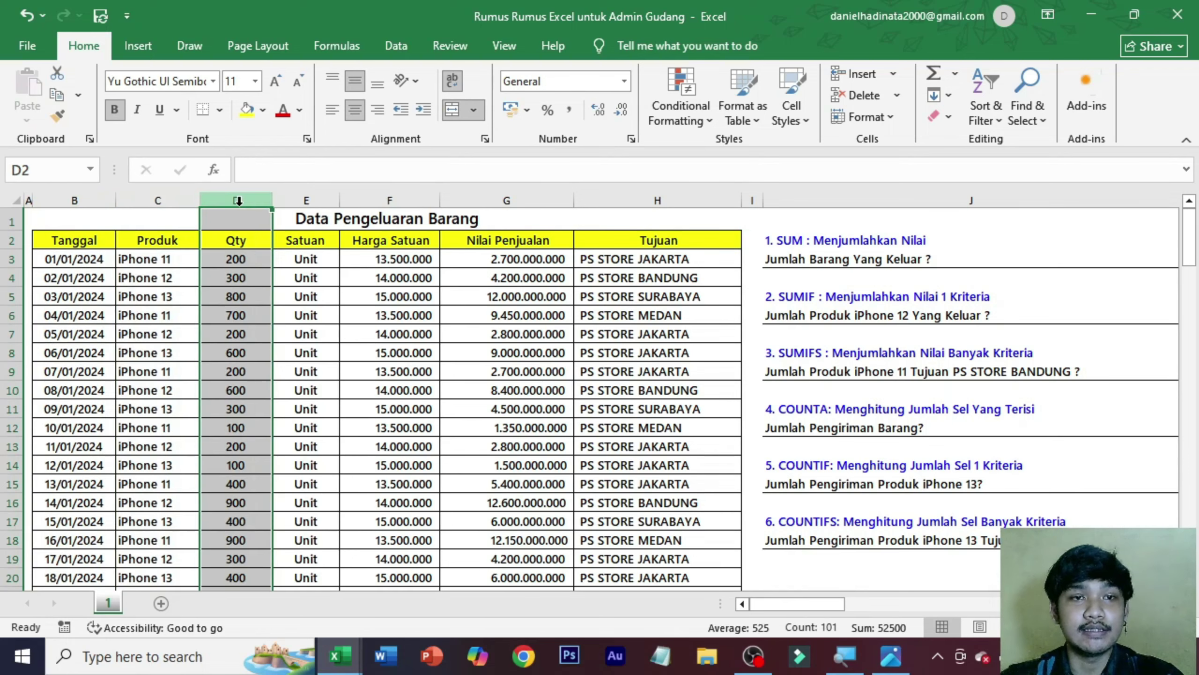
click(305, 213)
click(406, 262)
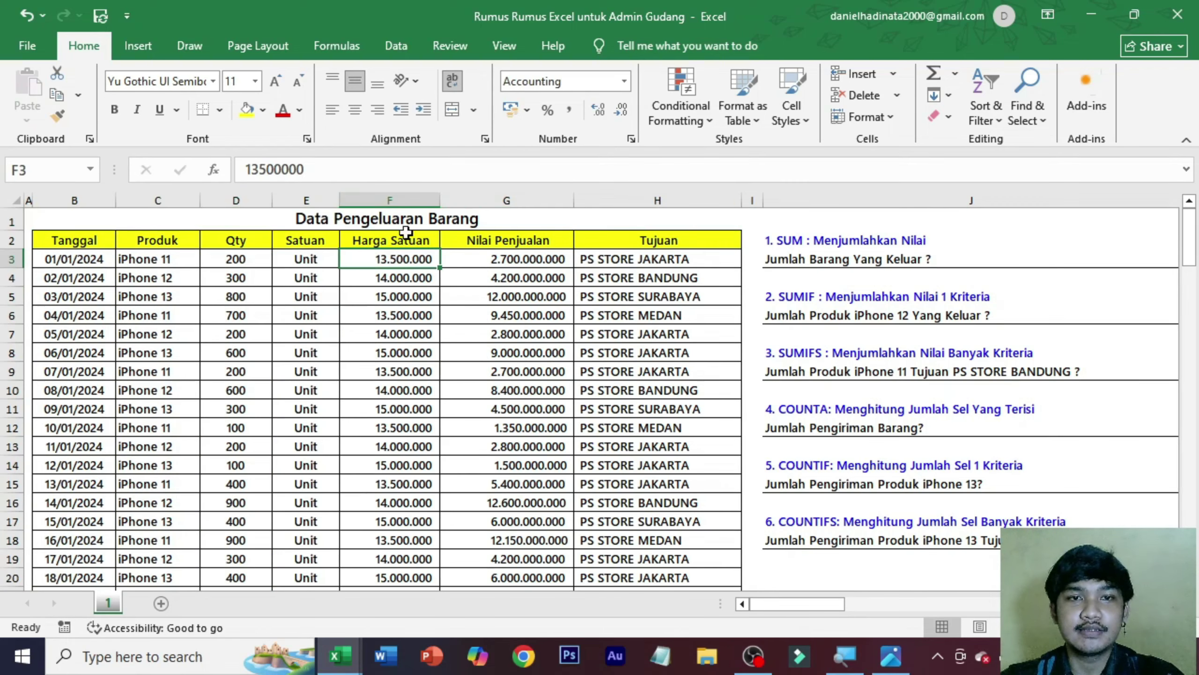
click(399, 198)
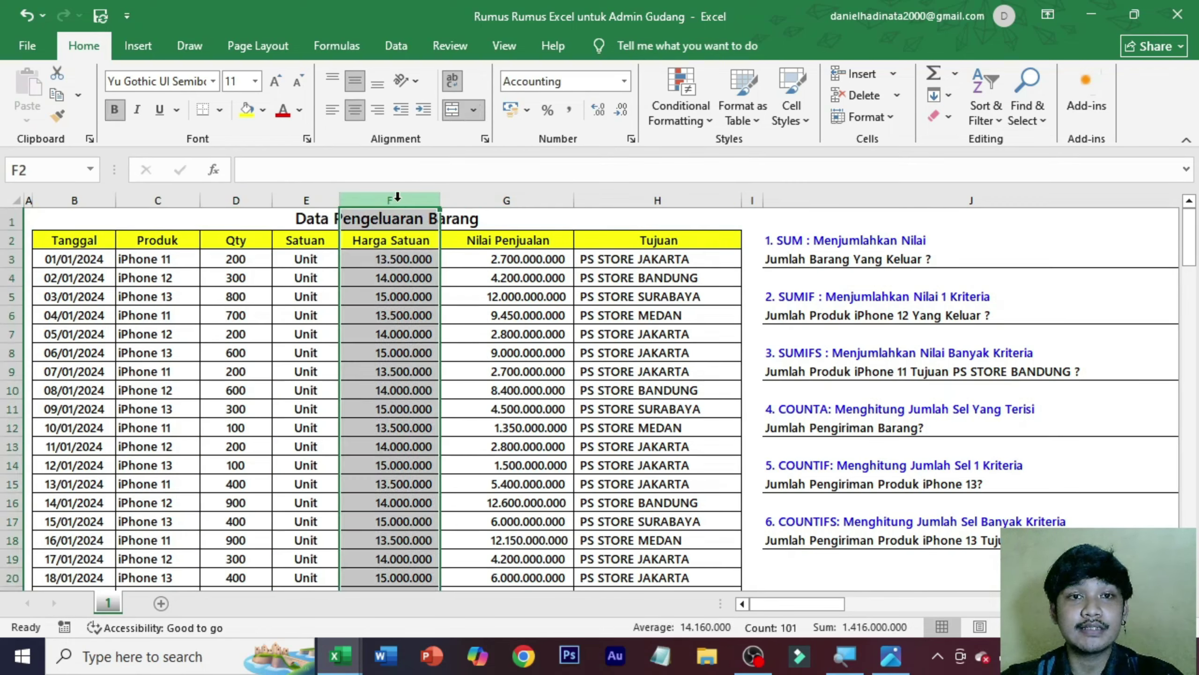
click(487, 259)
click(418, 258)
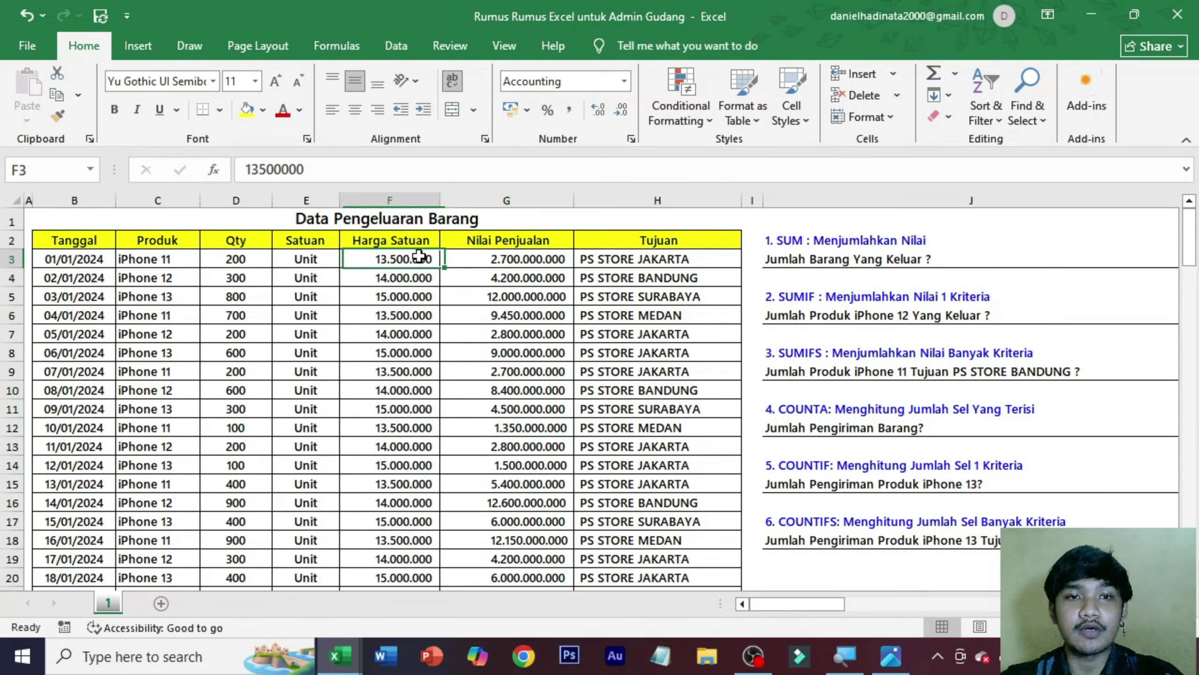
click(239, 260)
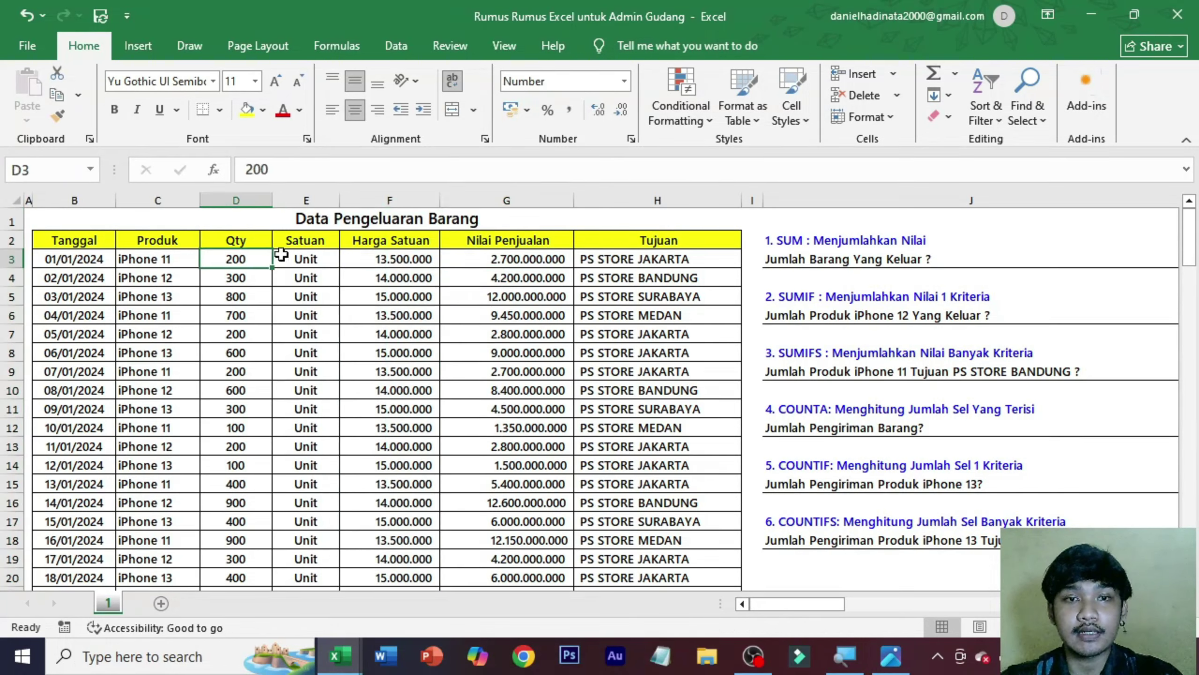
click(491, 259)
click(673, 256)
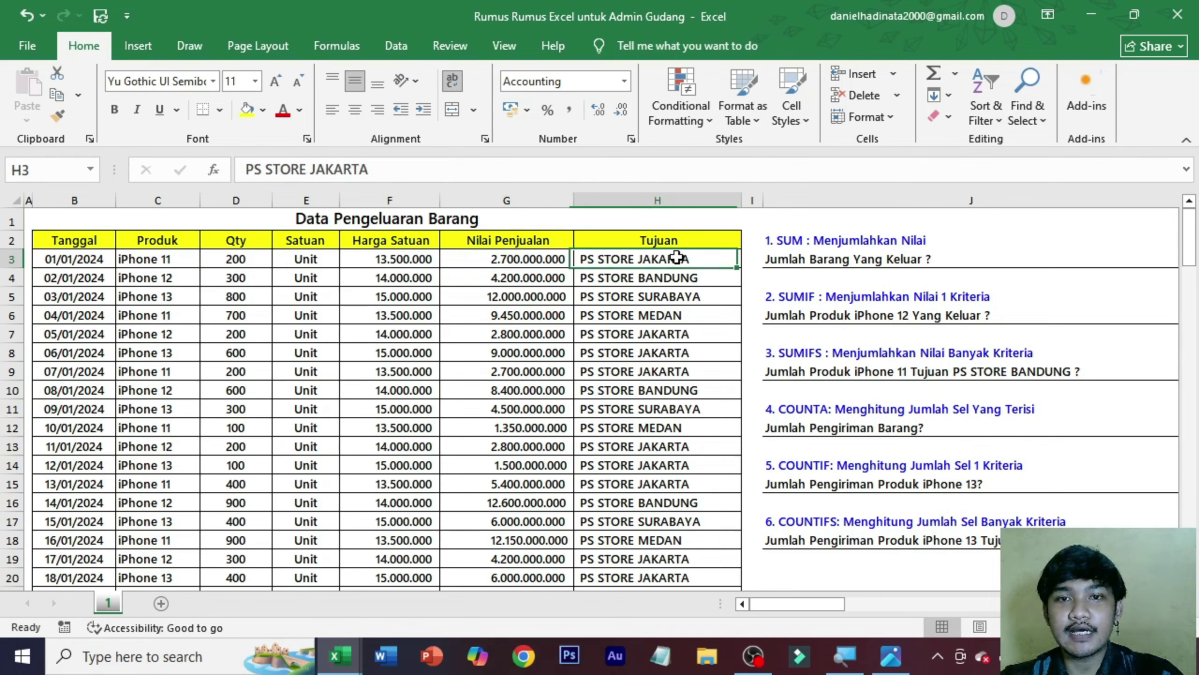
click(684, 195)
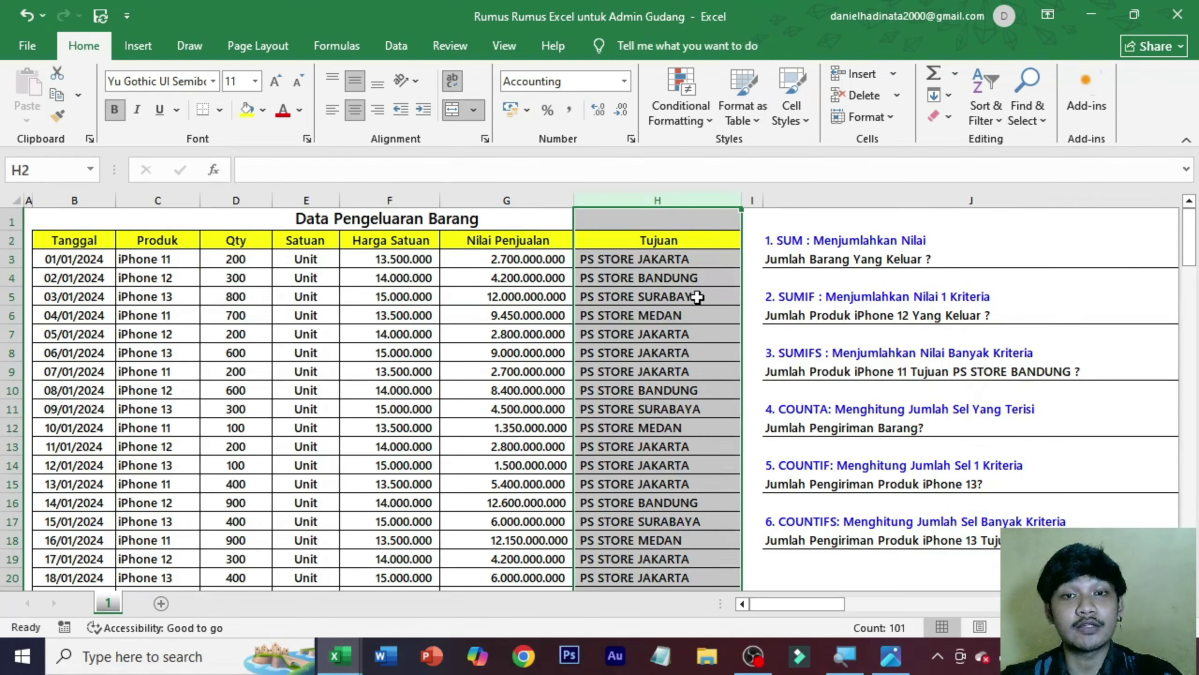
Review the SUM question about outgoing goods and check how far the Qty data extends down the table
click(878, 240)
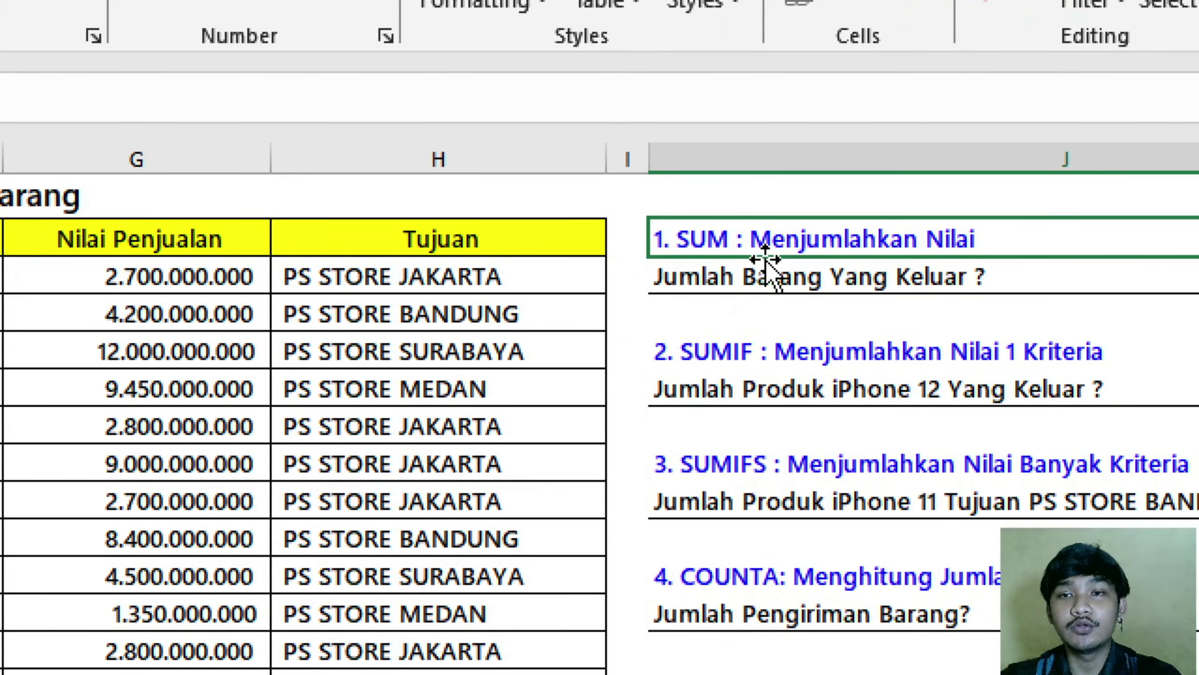
click(979, 268)
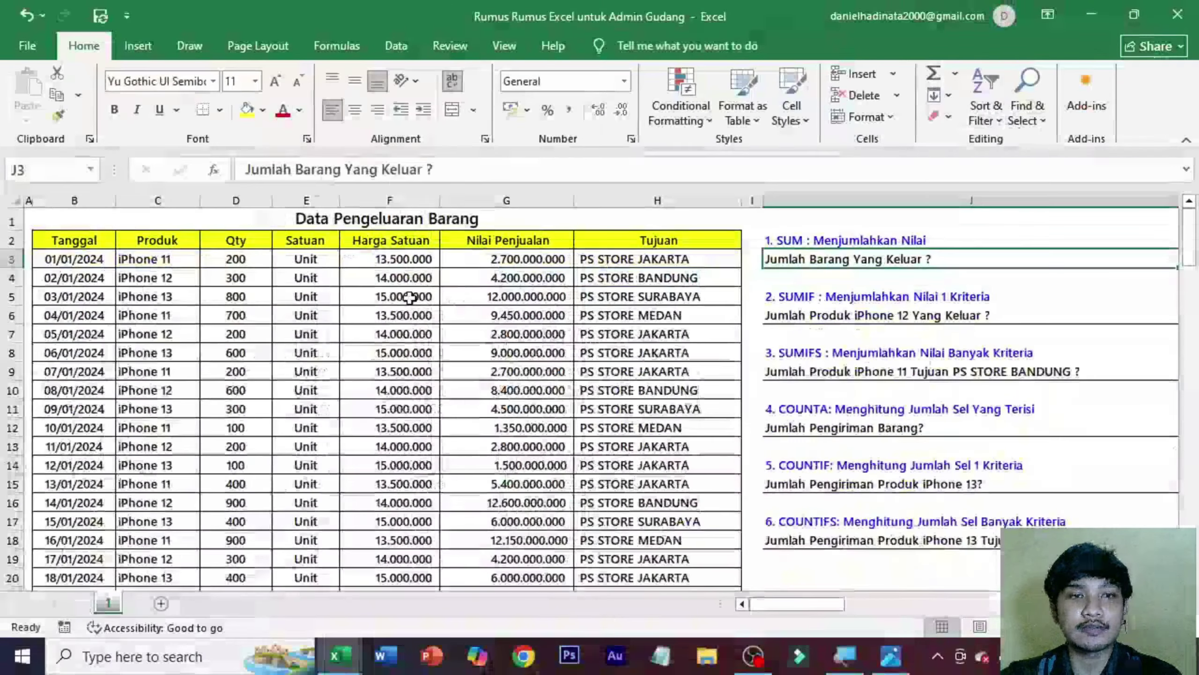
click(243, 260)
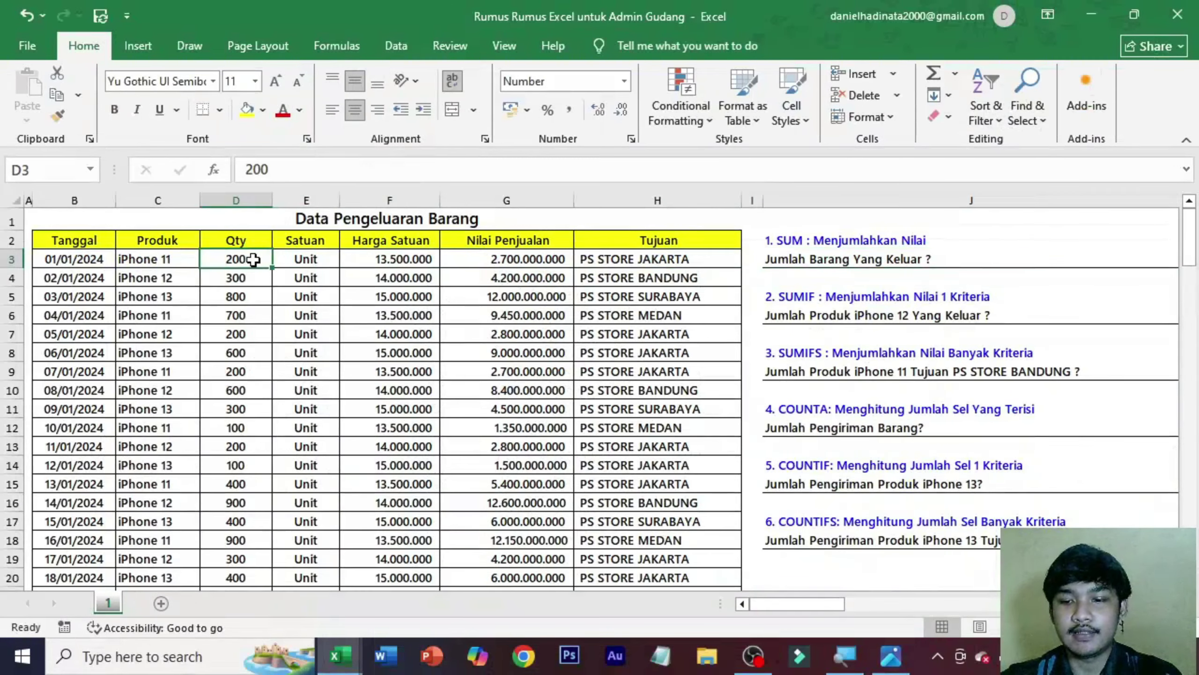
key(ctrl+Down)
scroll(275, 330, down, 1)
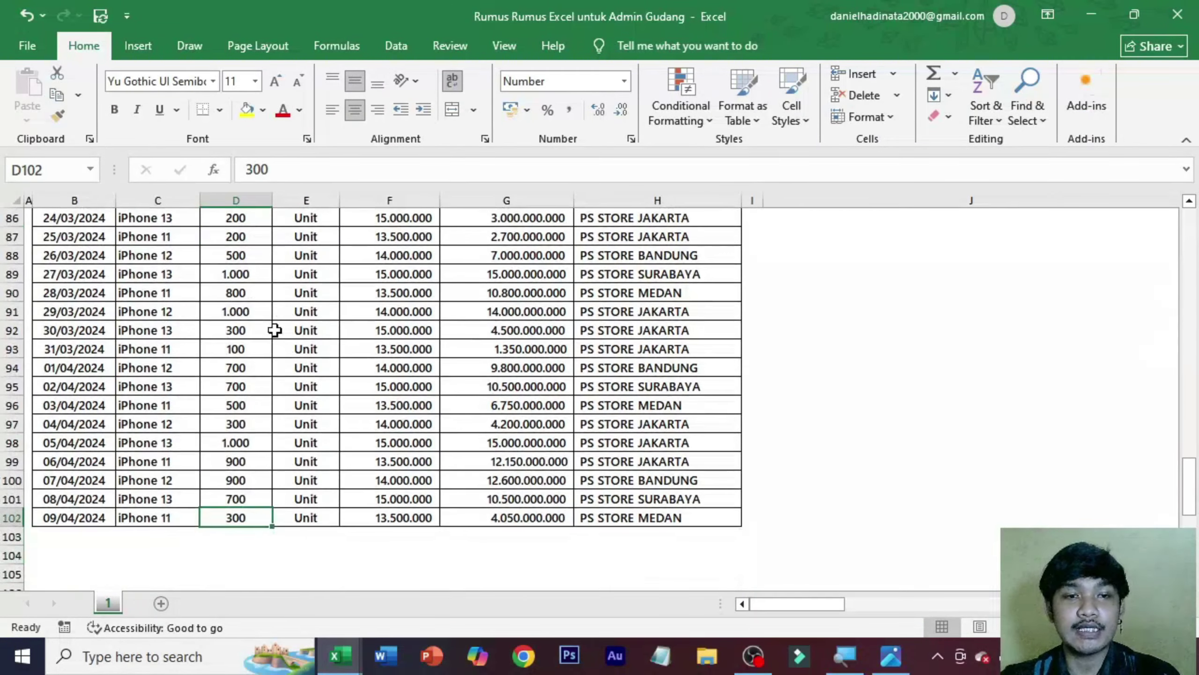
key(ctrl+Up)
Enter =SUM(D3:D102) in cell J4 to total the Qty column of outgoing goods
click(826, 261)
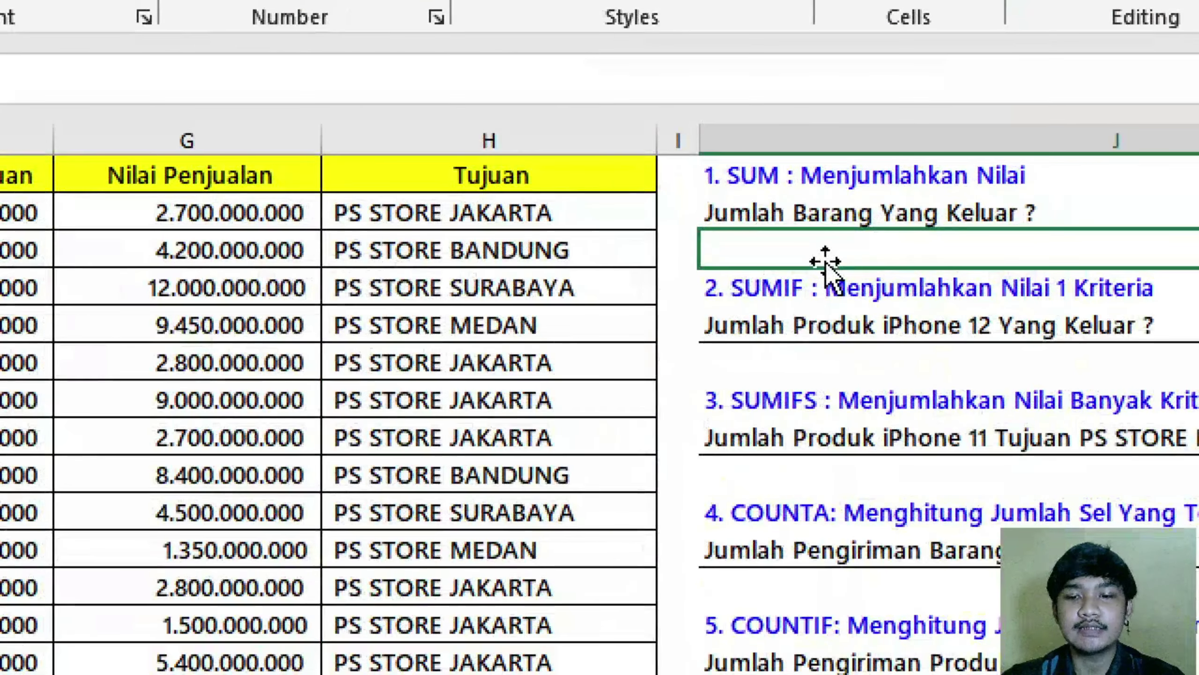
text(=SUM)
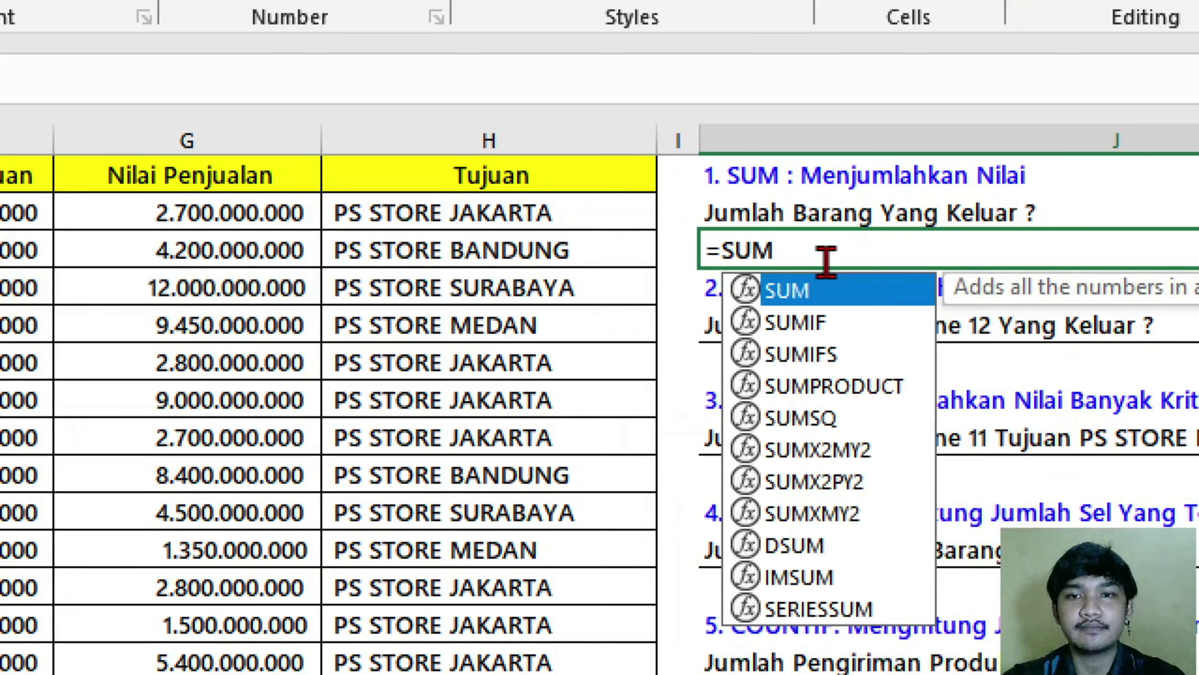
key(Tab)
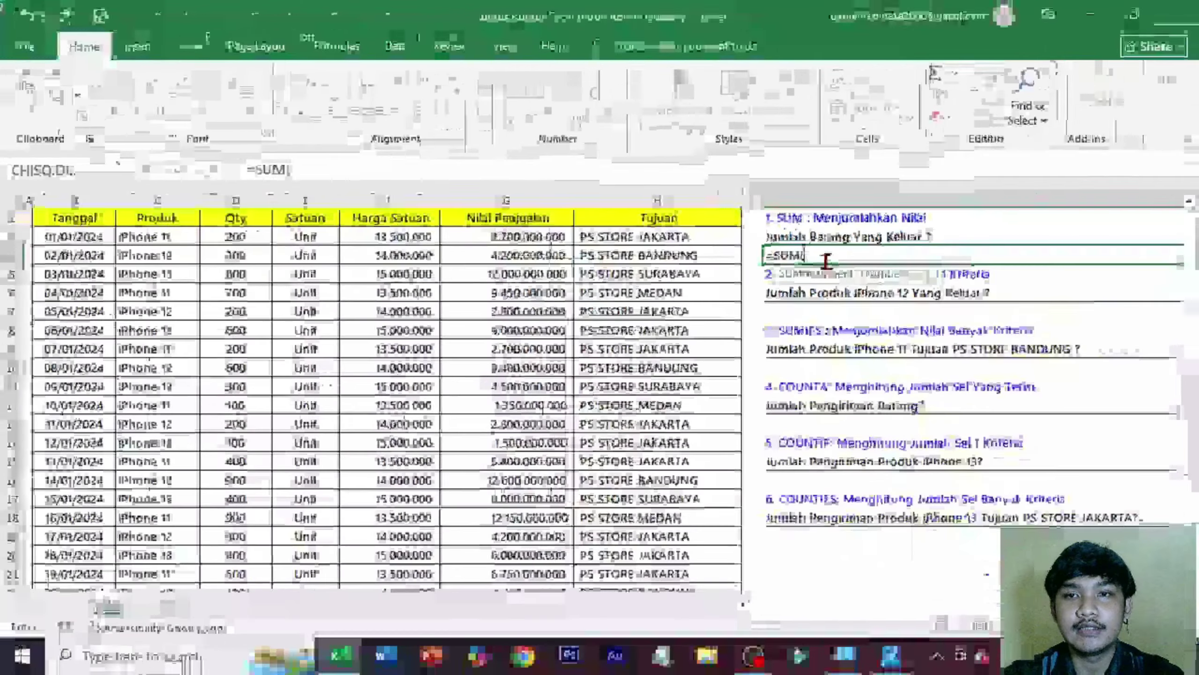
scroll(732, 320, up, 1)
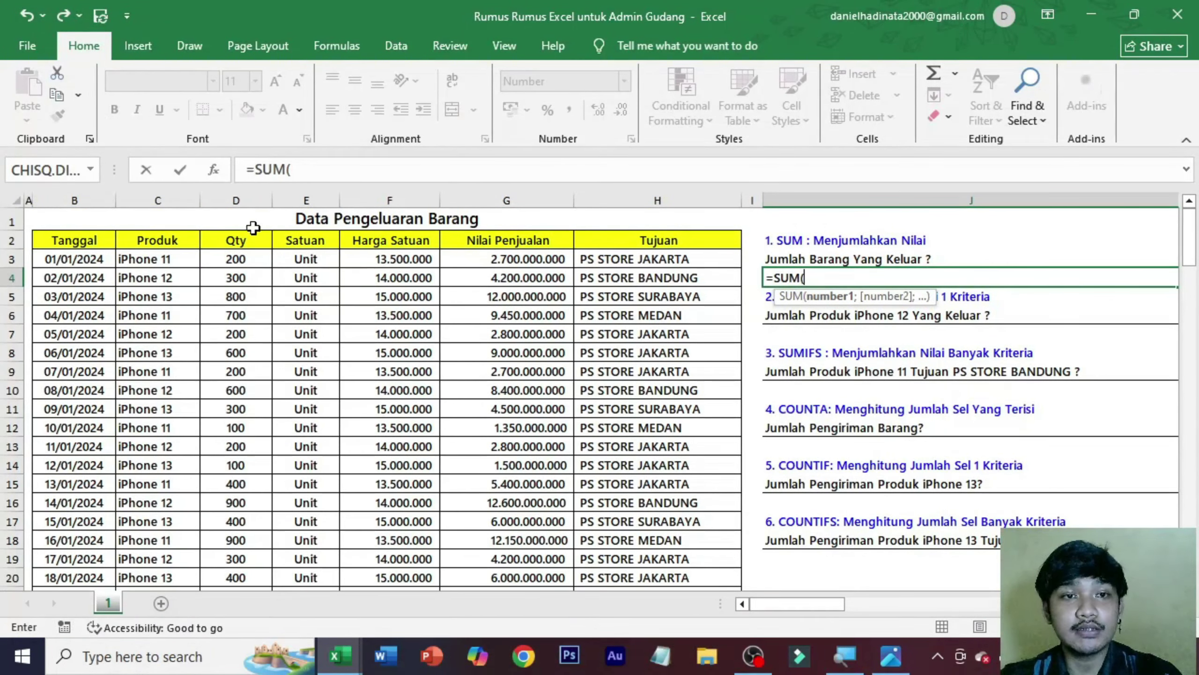
click(256, 259)
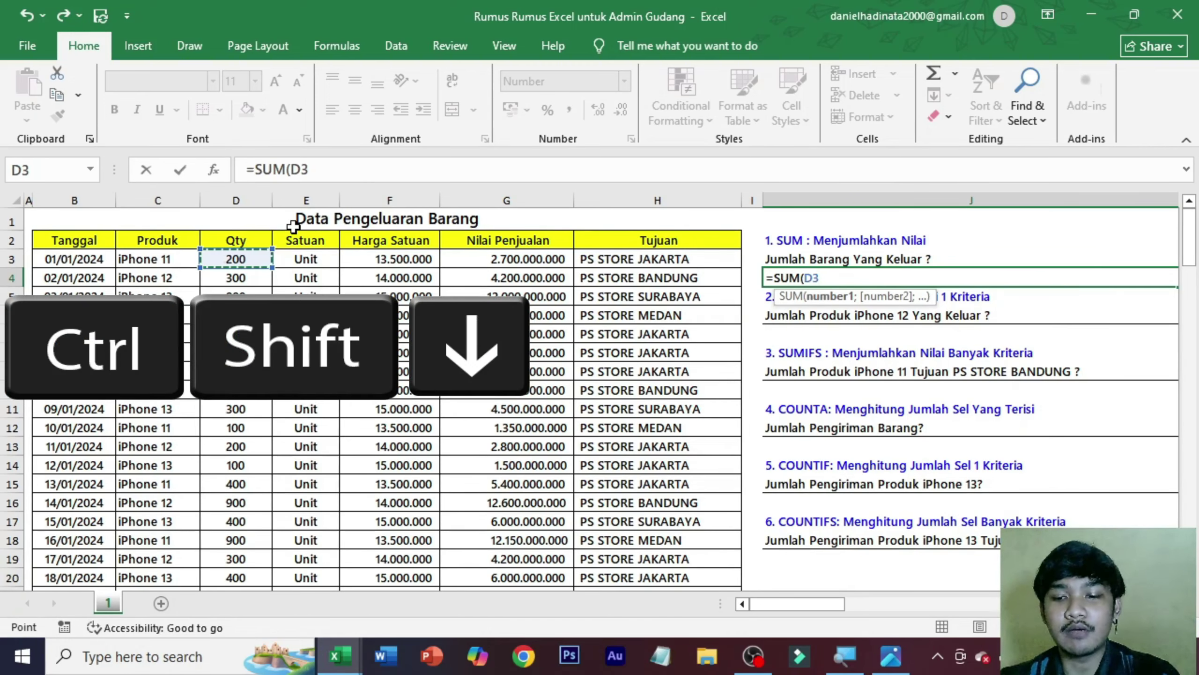
key(ctrl+shift+Down)
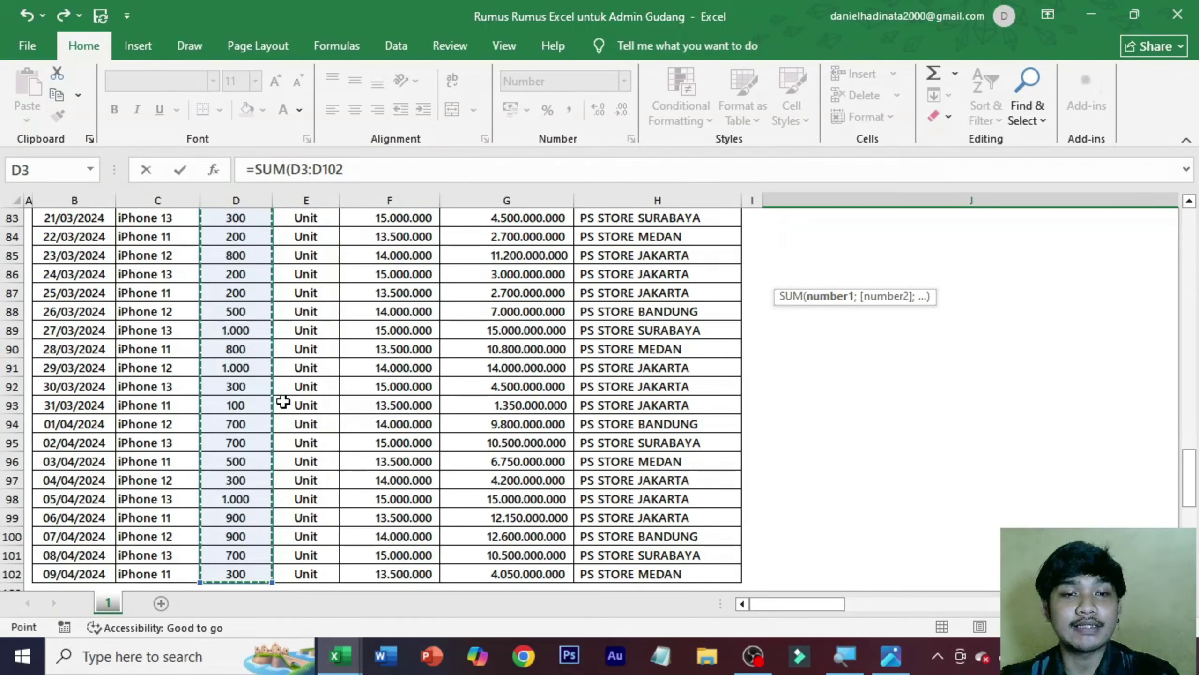
drag(1189, 477, 1190, 231)
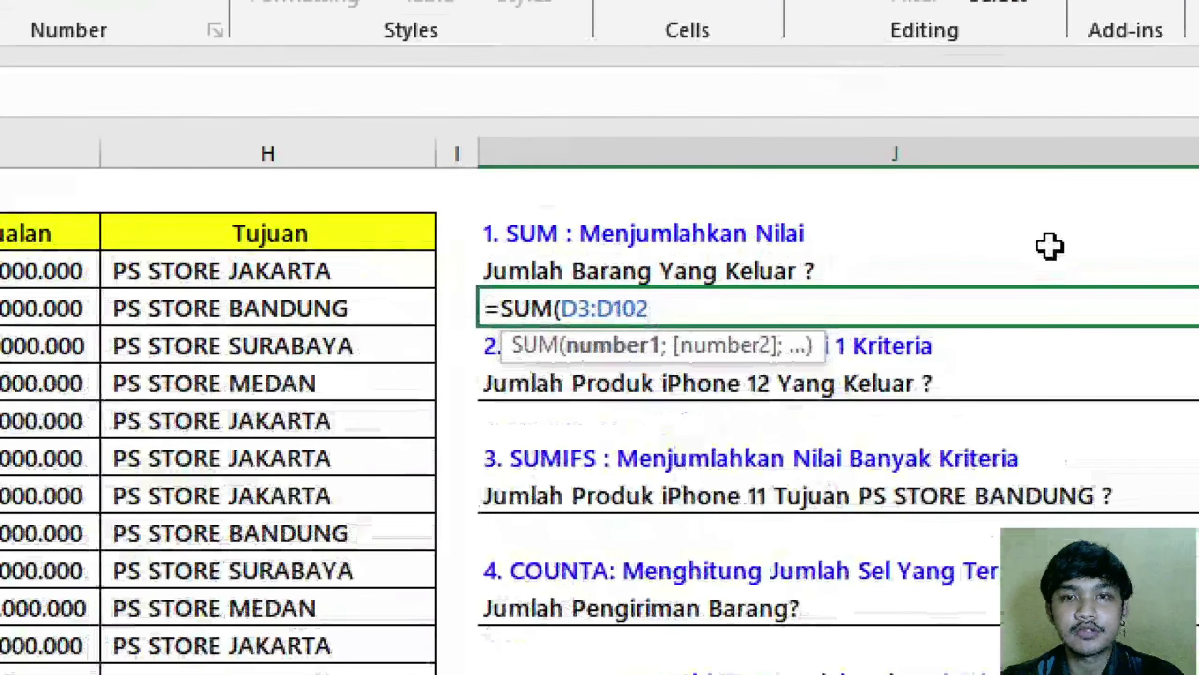
text())
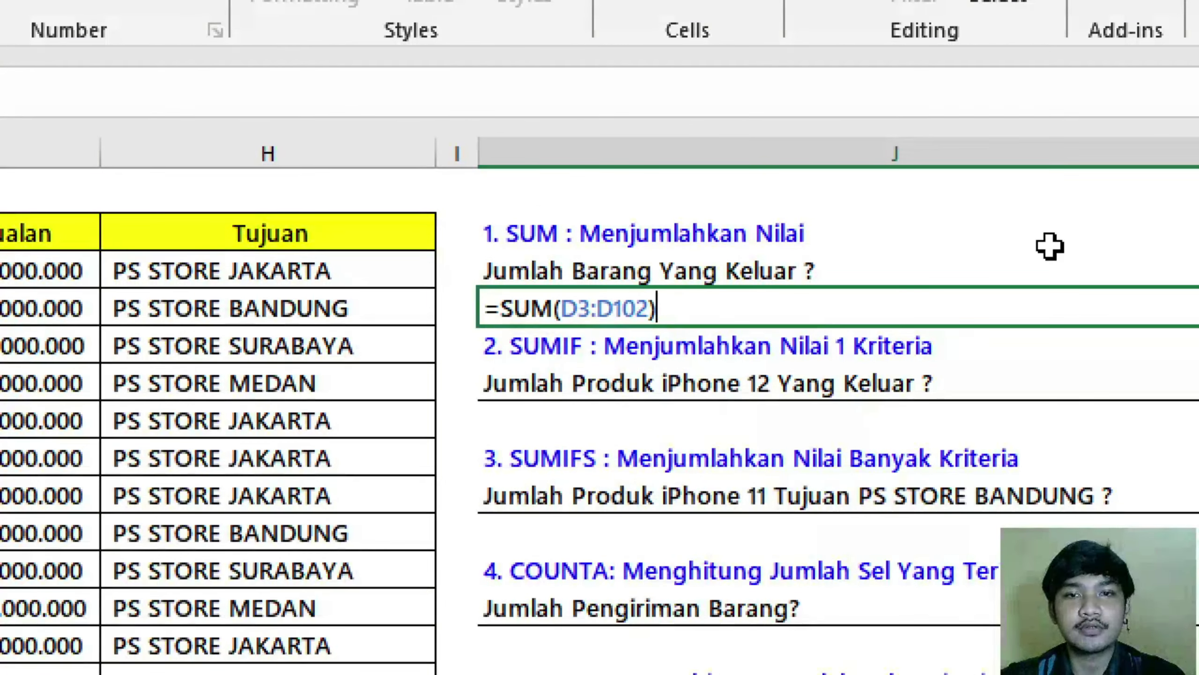
key(Return)
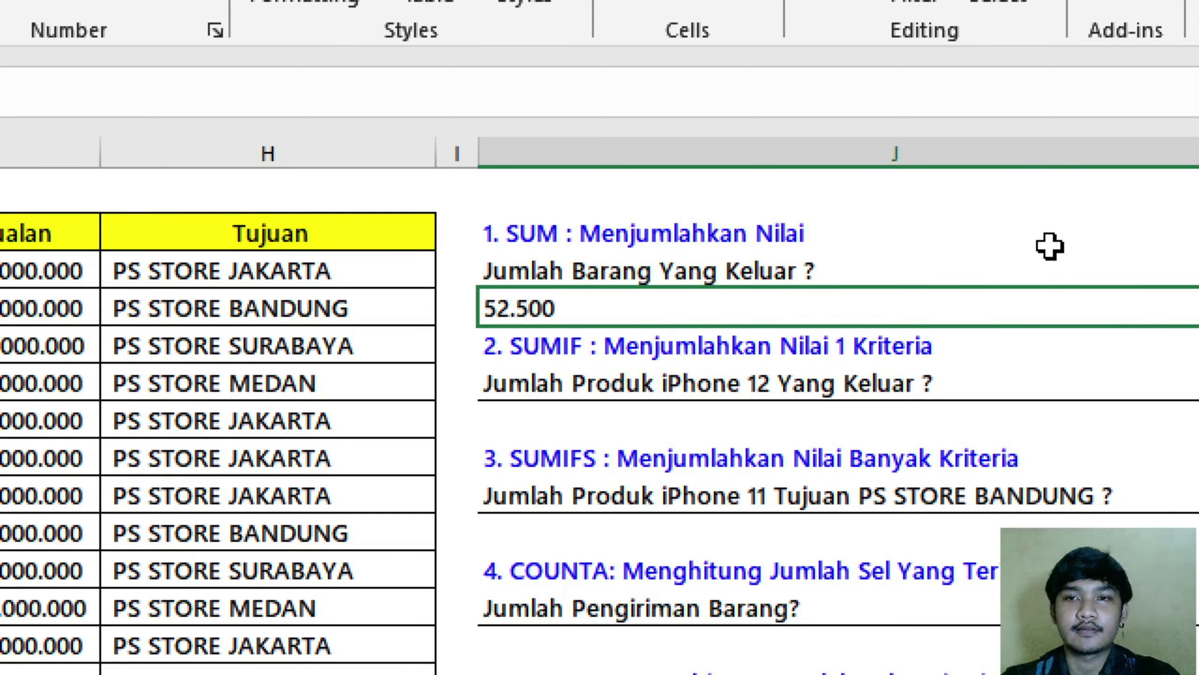
Colour the words "iPhone 12" red in the SUMIF question in cell J6
click(869, 351)
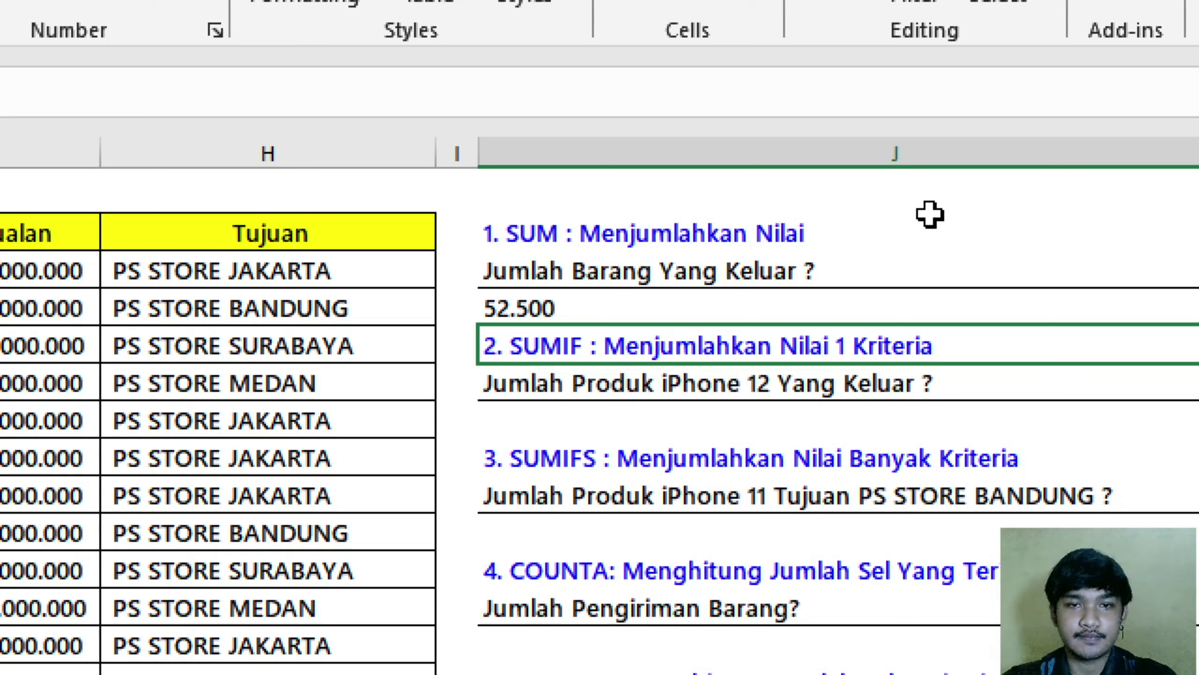
key(Down)
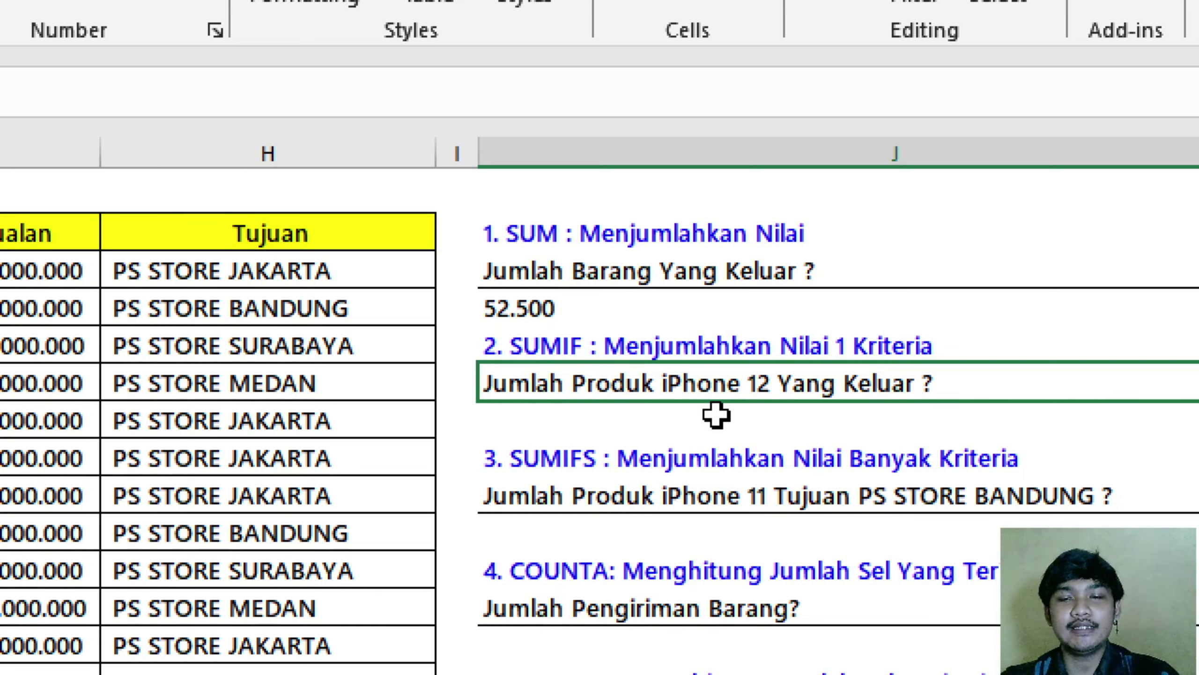
double_click(764, 388)
drag(769, 383, 664, 383)
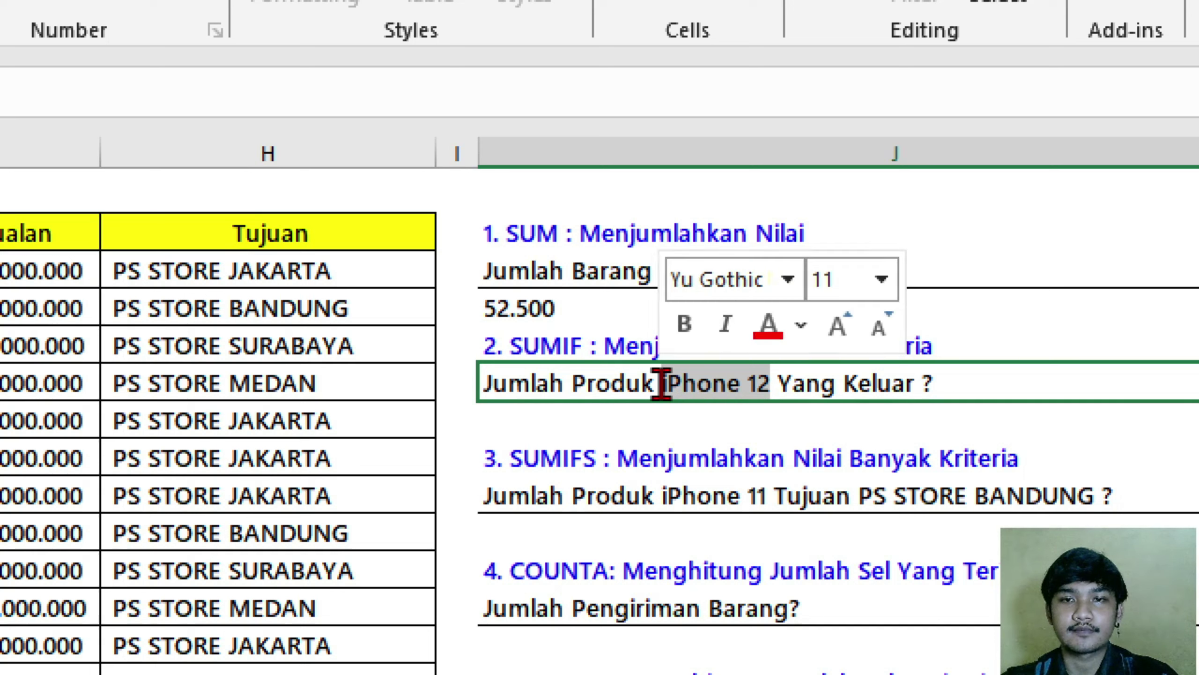
click(766, 325)
Start a SUMIF formula in cell J7 with the Produk cells C3:C102 as its range
click(680, 418)
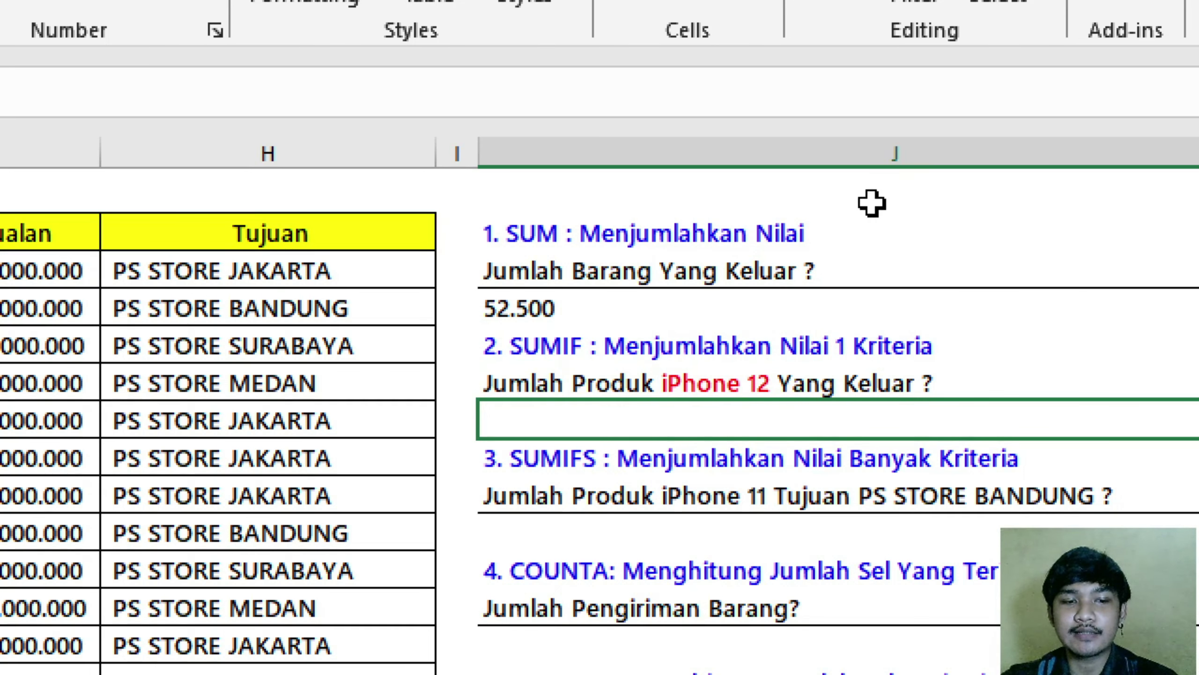
text(=)
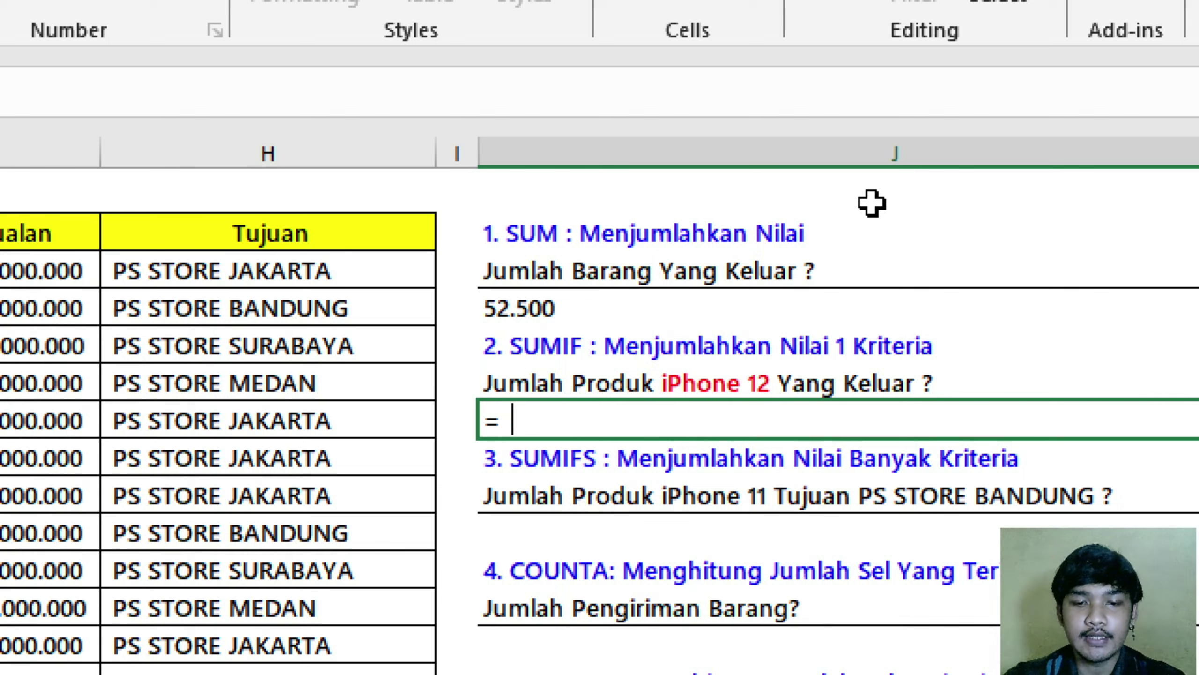
text(sumif)
key(Tab)
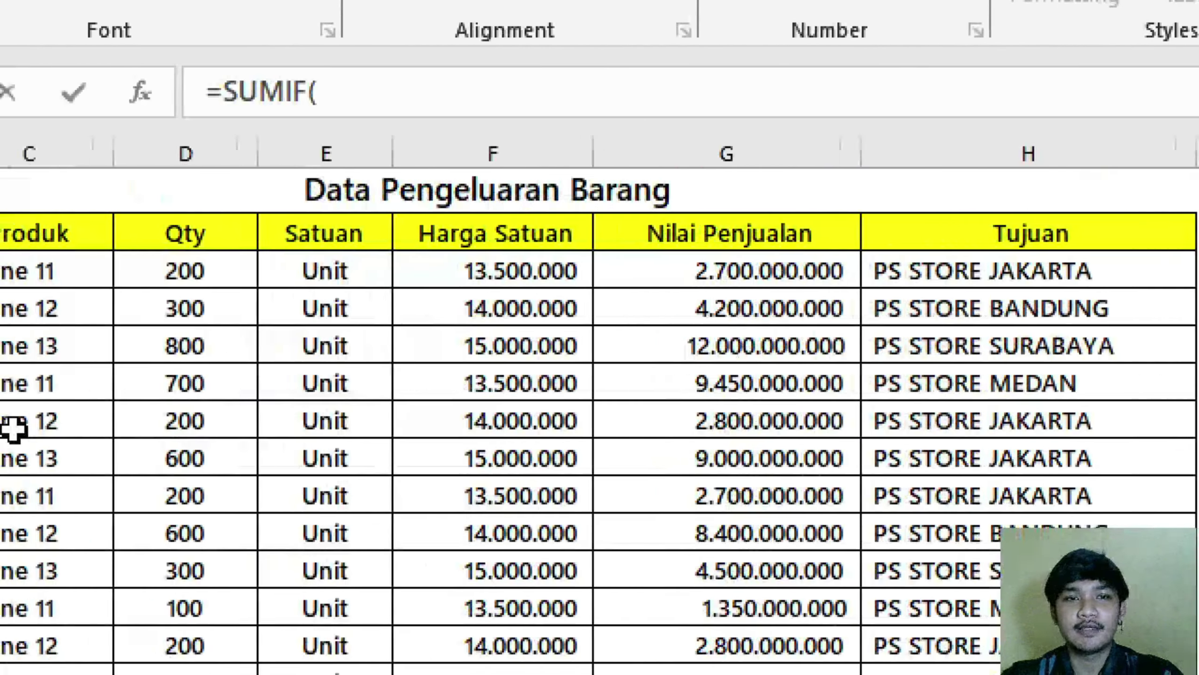
click(368, 267)
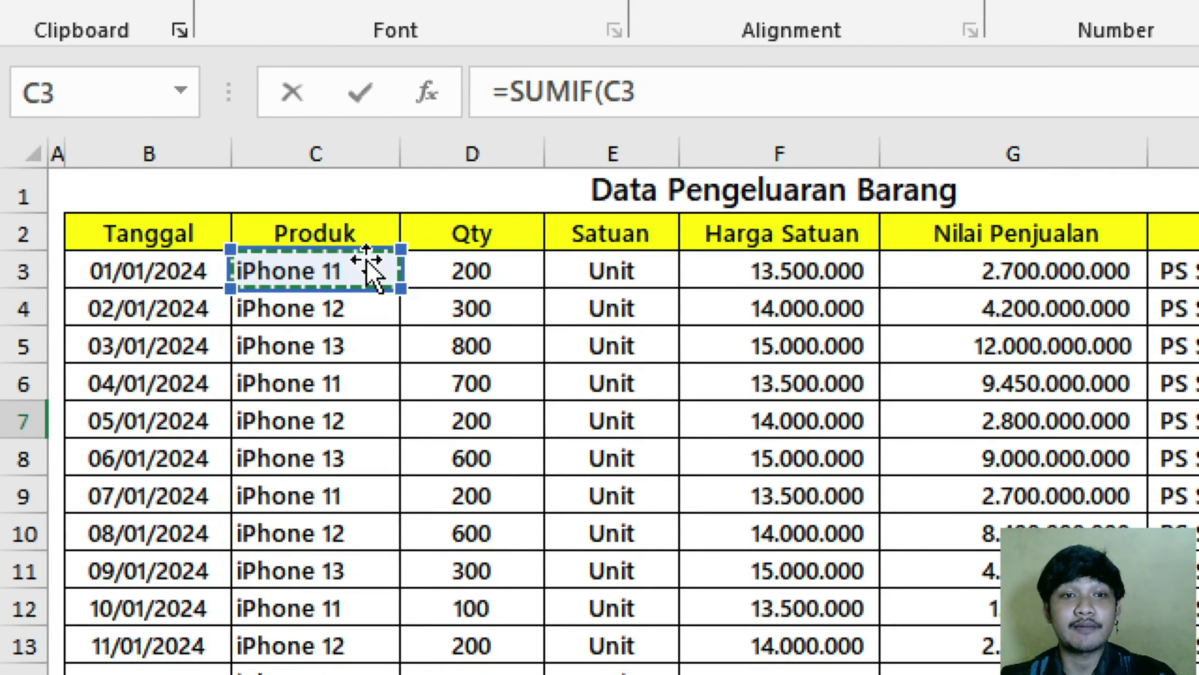
key(ctrl+space)
key(ctrl+shift+Down)
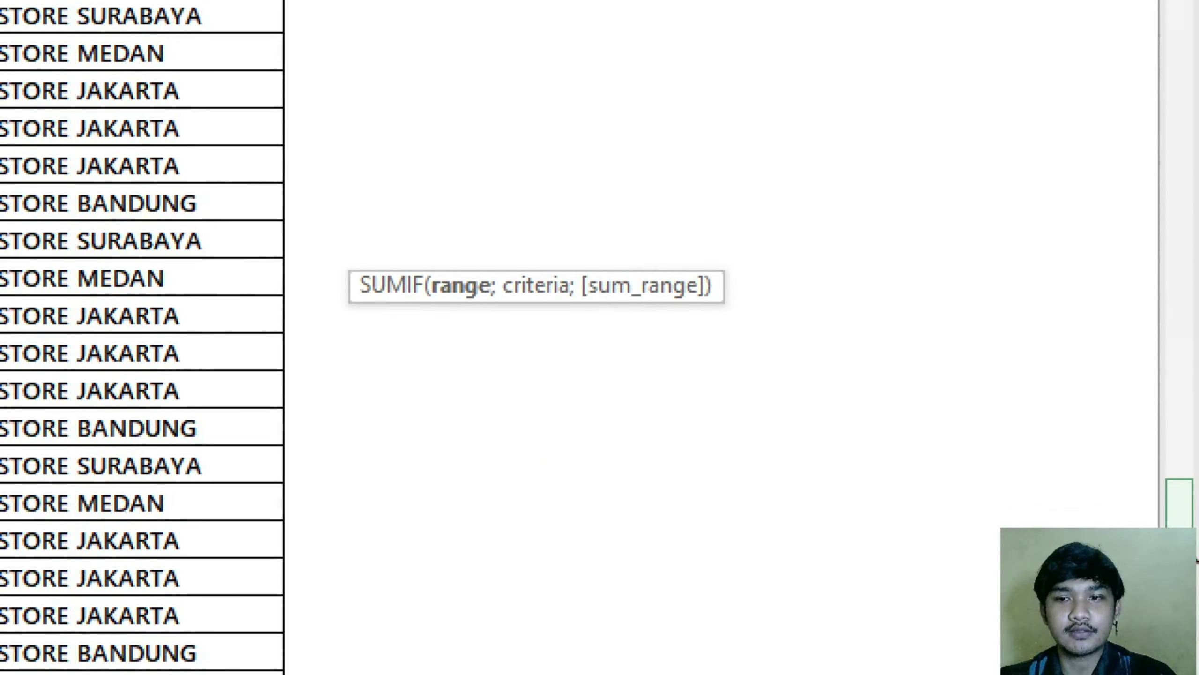
drag(1179, 504, 1178, 59)
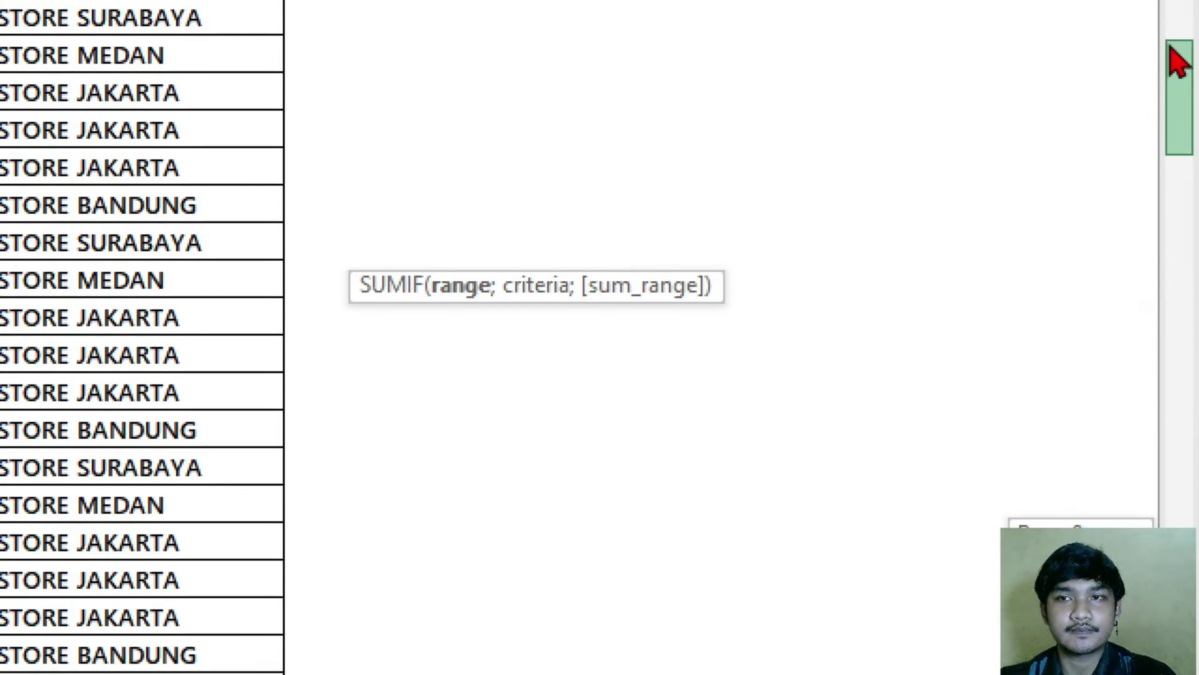
Complete the SUMIF in J7 with the criterion "iPhone 12" and the Qty cells D3:D102 as sum range, and enter it
text(;)
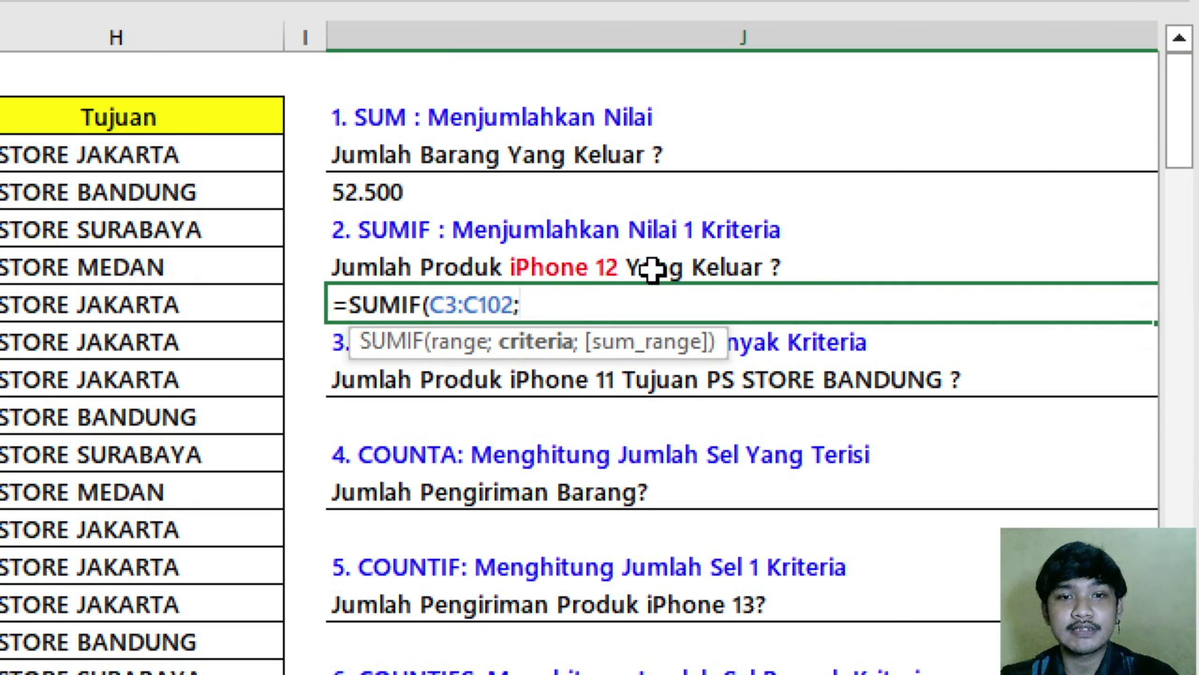
text(")
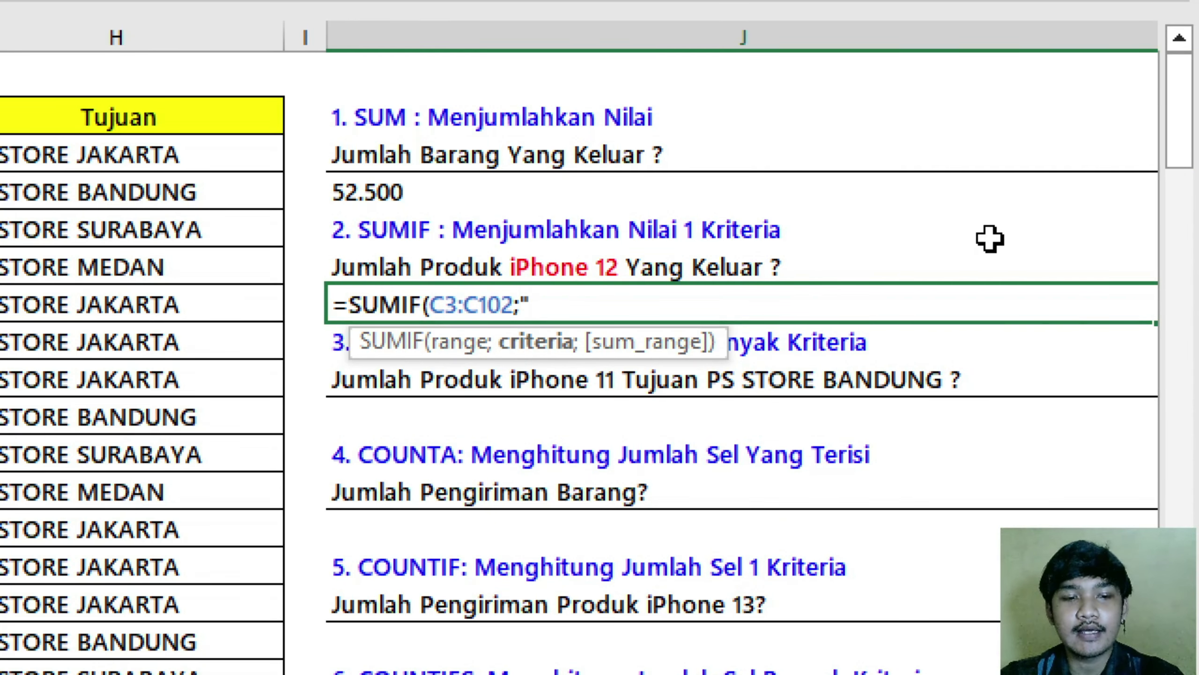
text(iPhone 12)
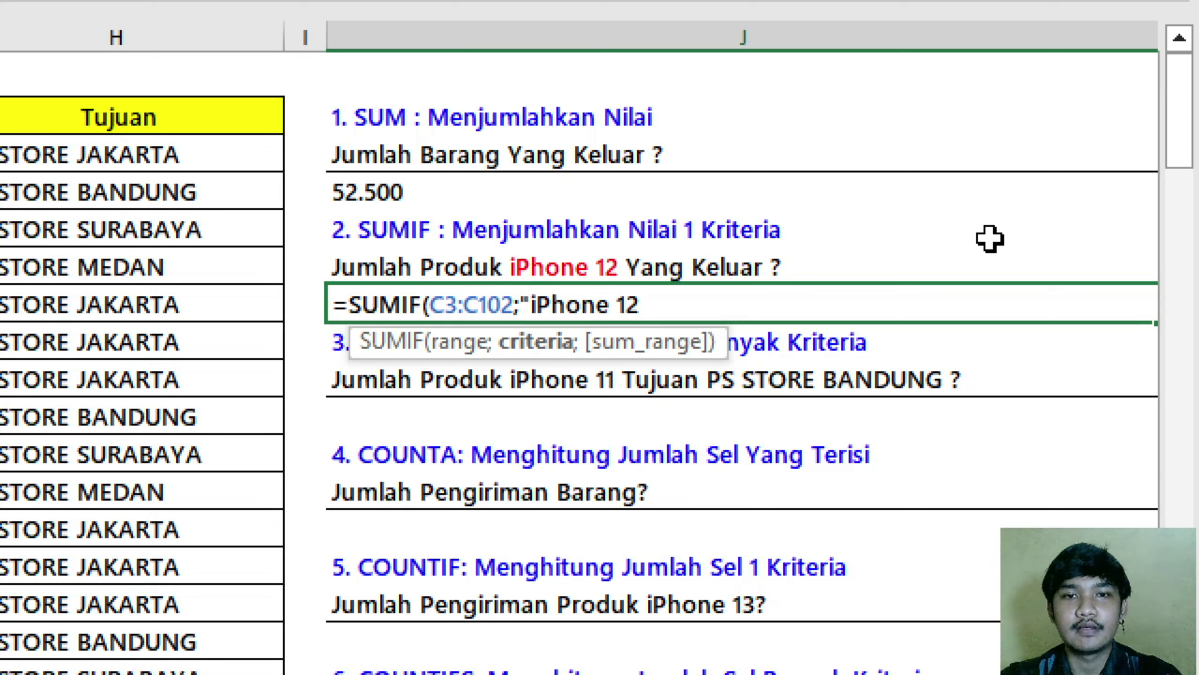
text(")
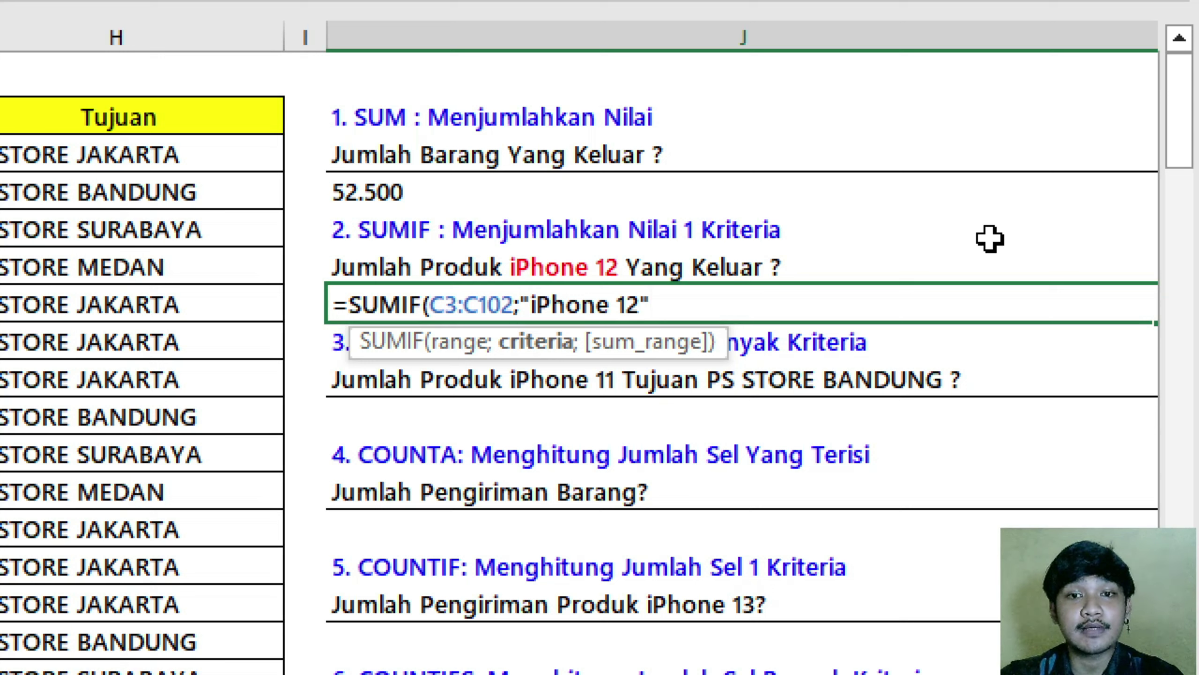
text(;)
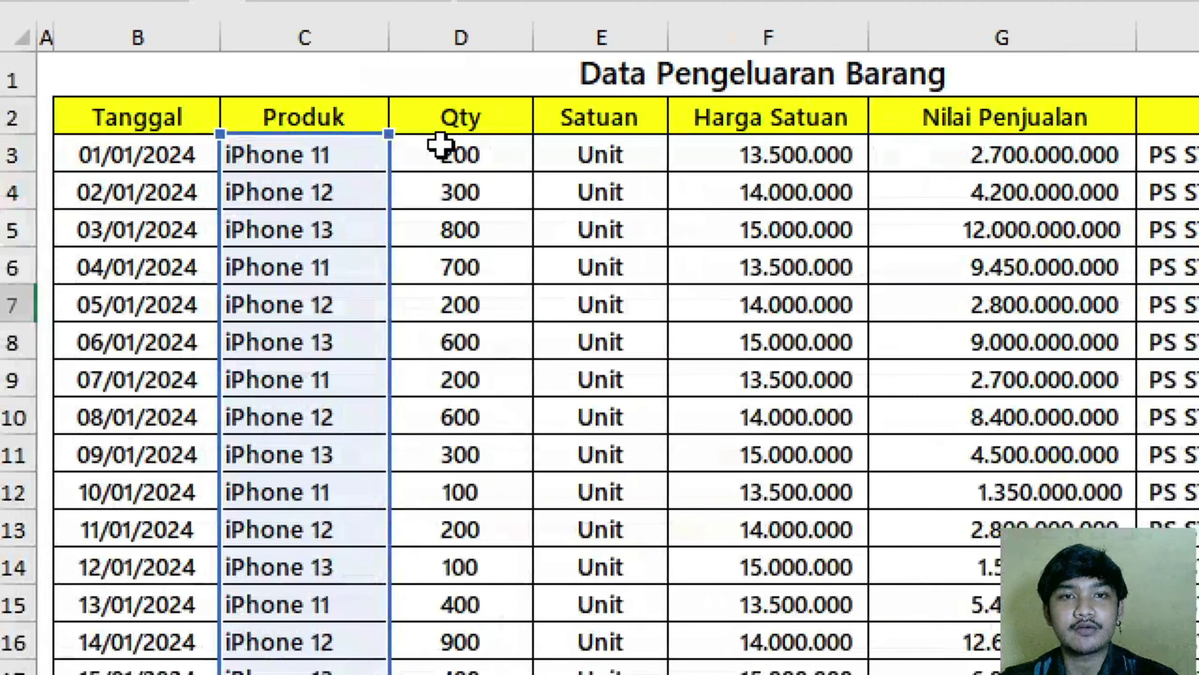
click(441, 148)
key(ctrl+shift+Down)
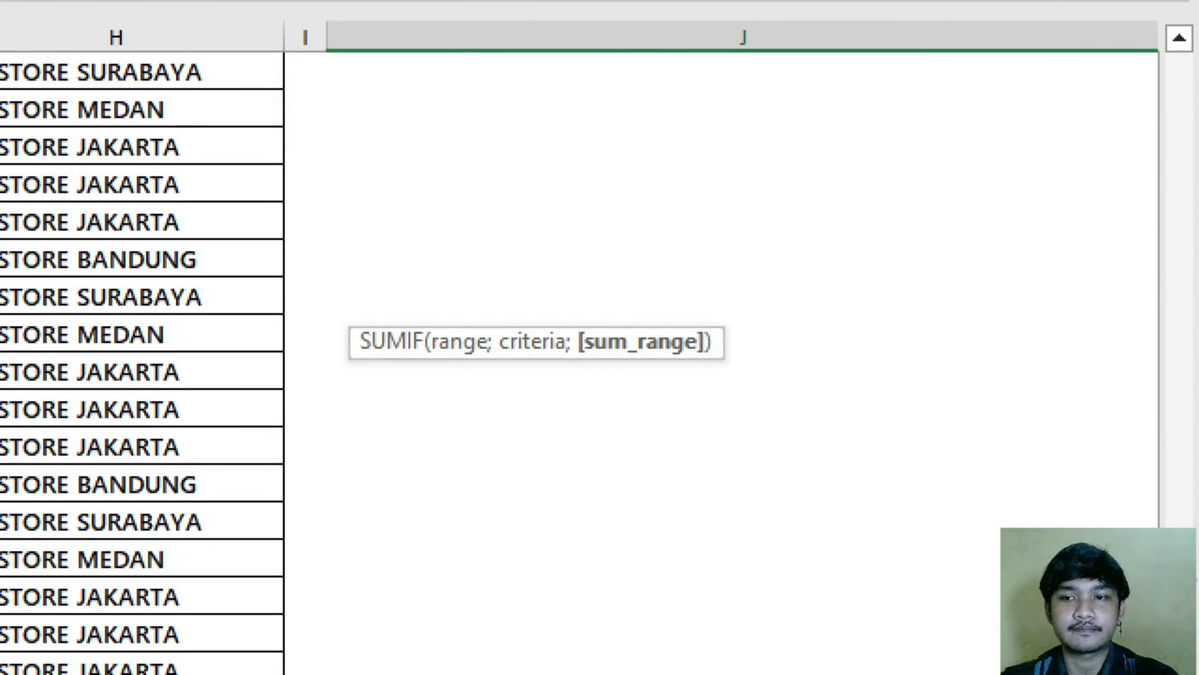
drag(1180, 671, 1179, 78)
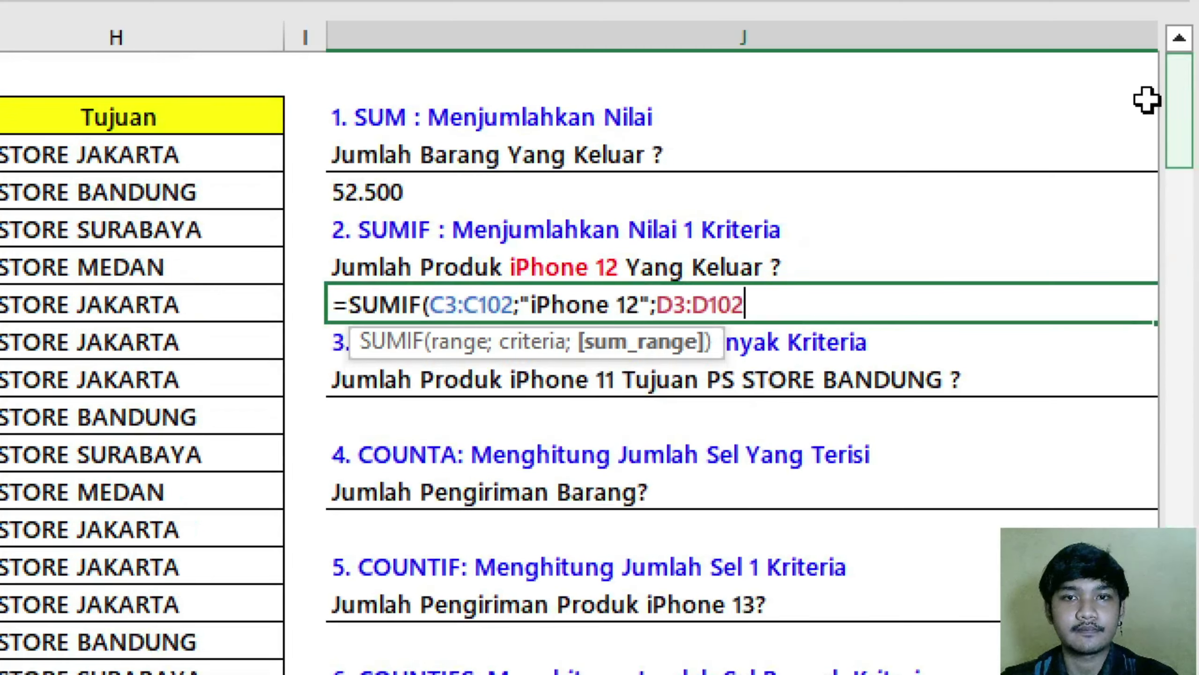
text())
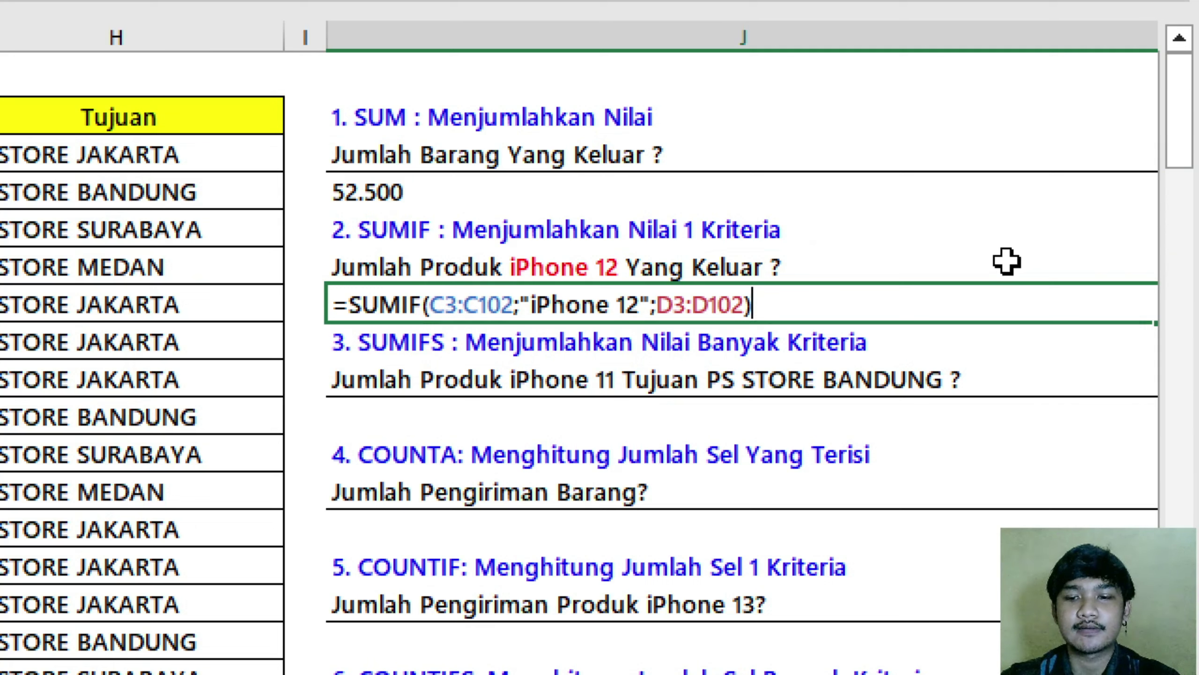
key(ctrl+Return)
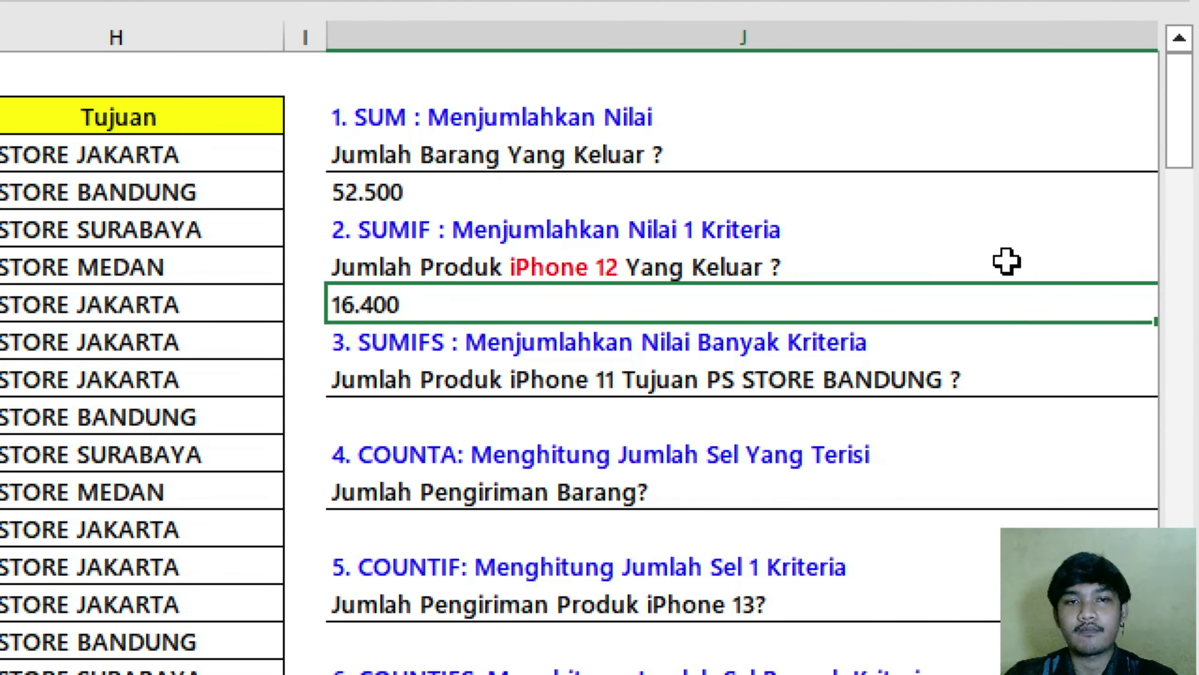
Colour the words "iPhone 11" and "PS STORE BANDUNG" red in the SUMIFS question in cell J9
key(Down)
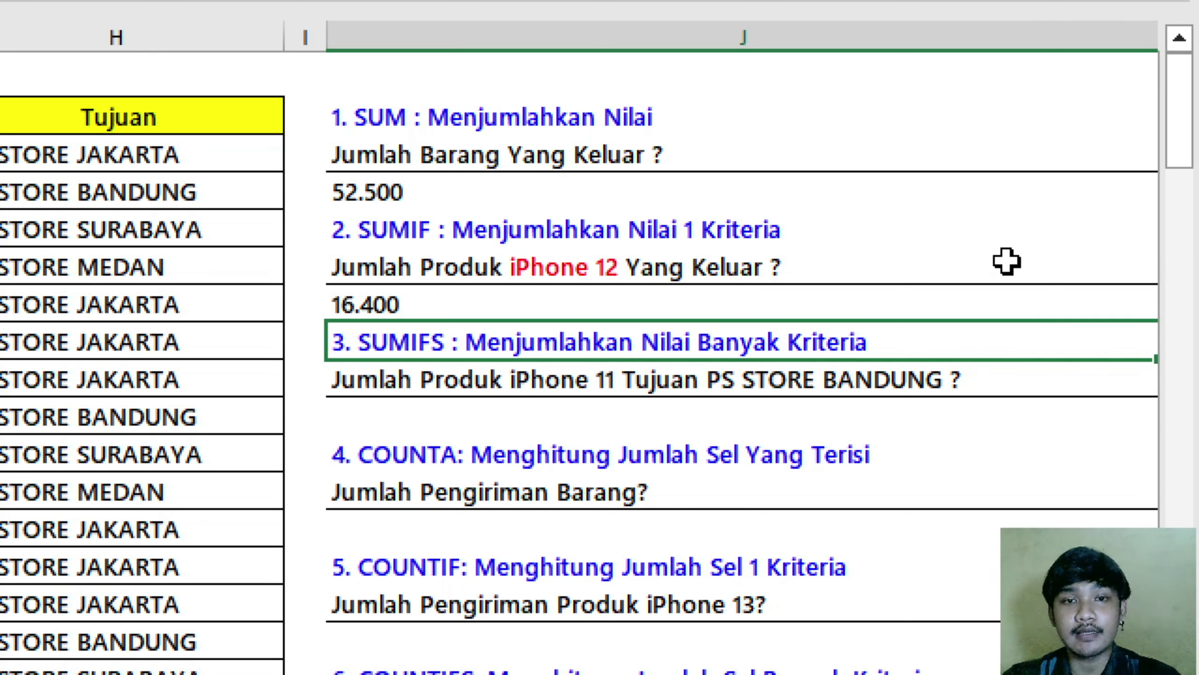
key(Down)
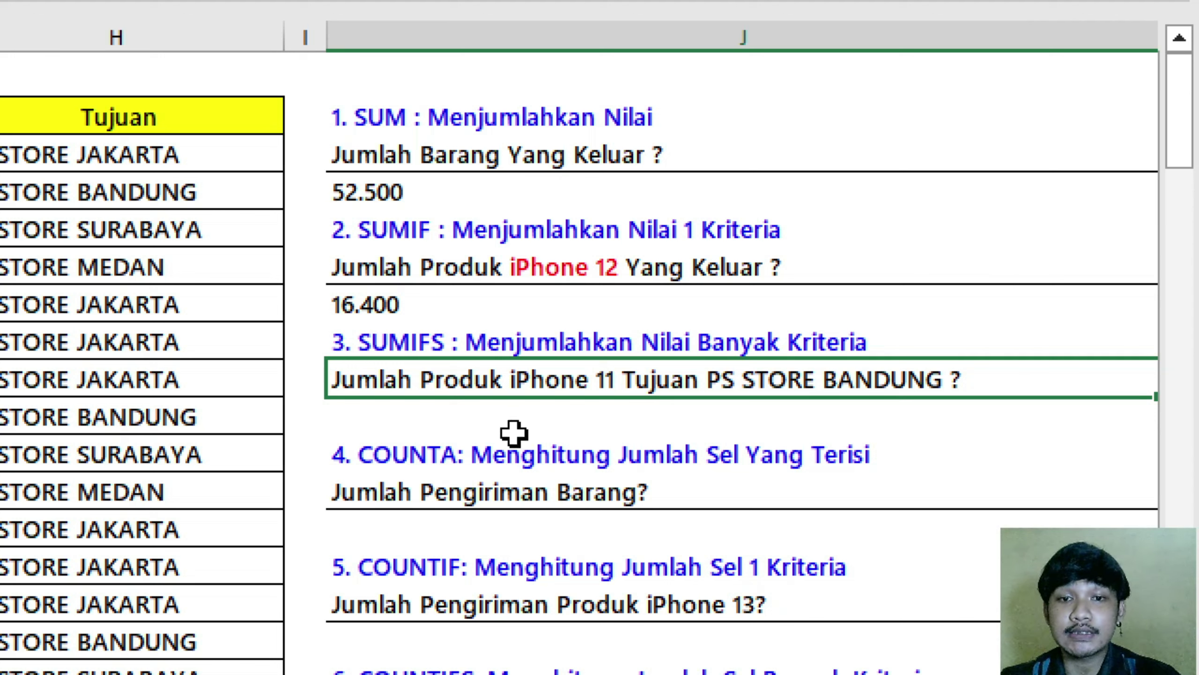
double_click(546, 380)
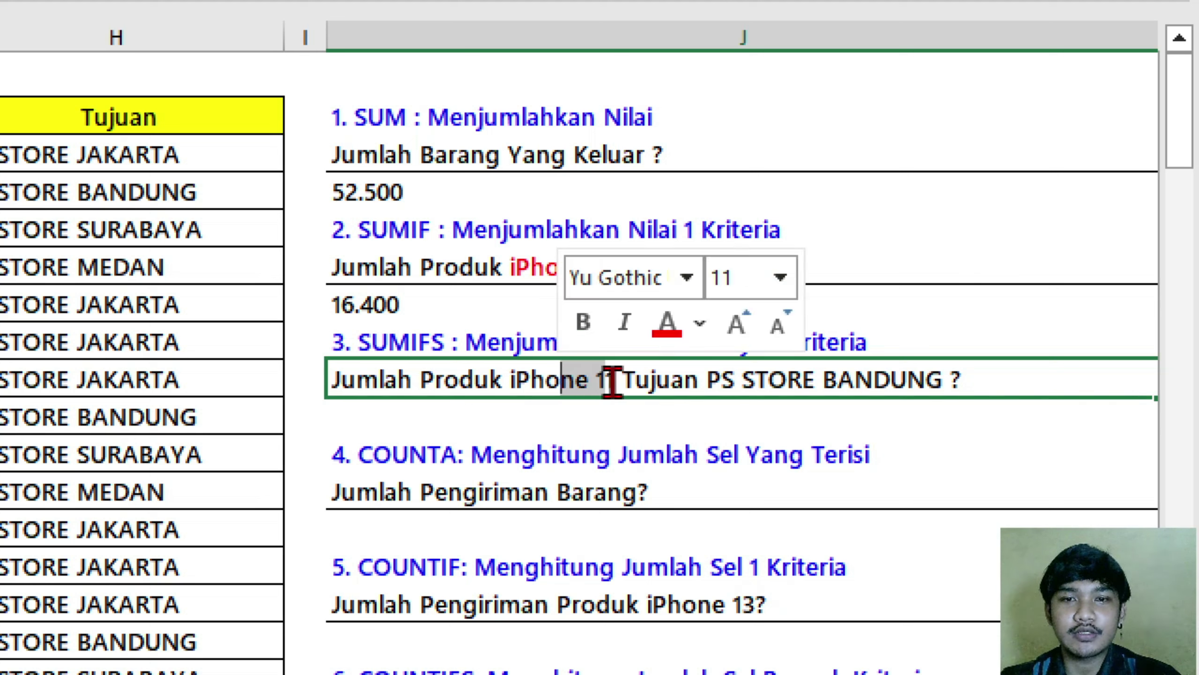
drag(614, 381, 513, 381)
click(620, 319)
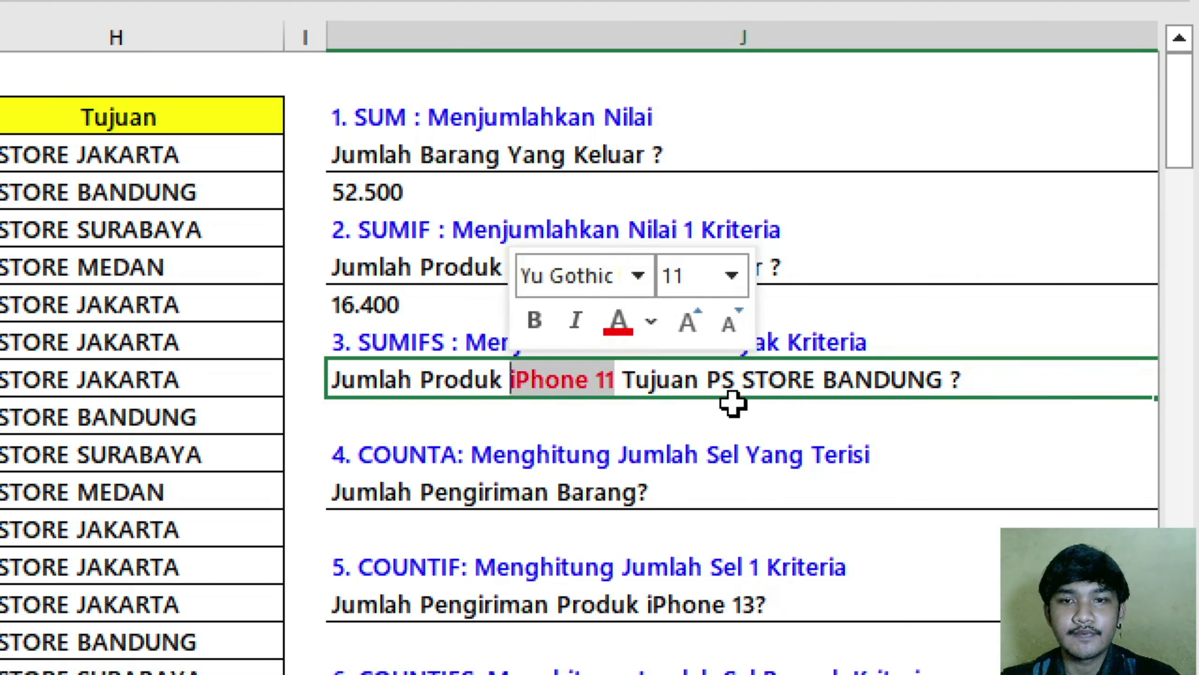
click(711, 380)
drag(711, 380, 941, 383)
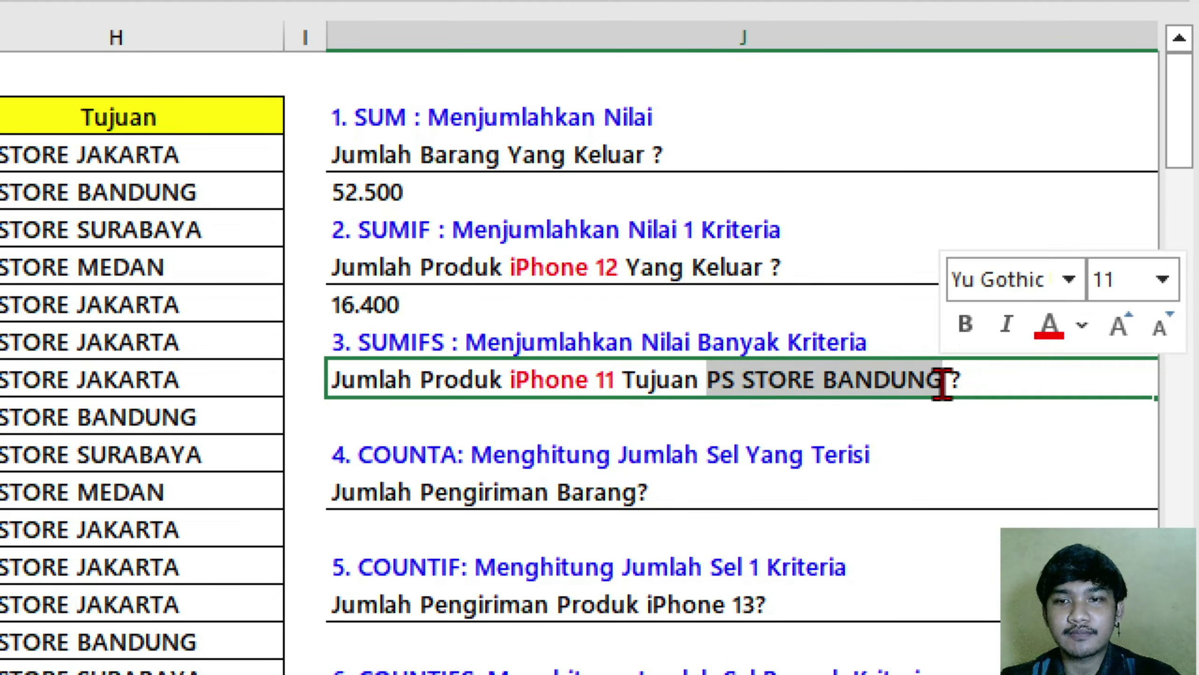
click(1049, 325)
Start a SUMIFS formula in cell J10 with the Qty cells D3:D102 as the sum range
click(763, 404)
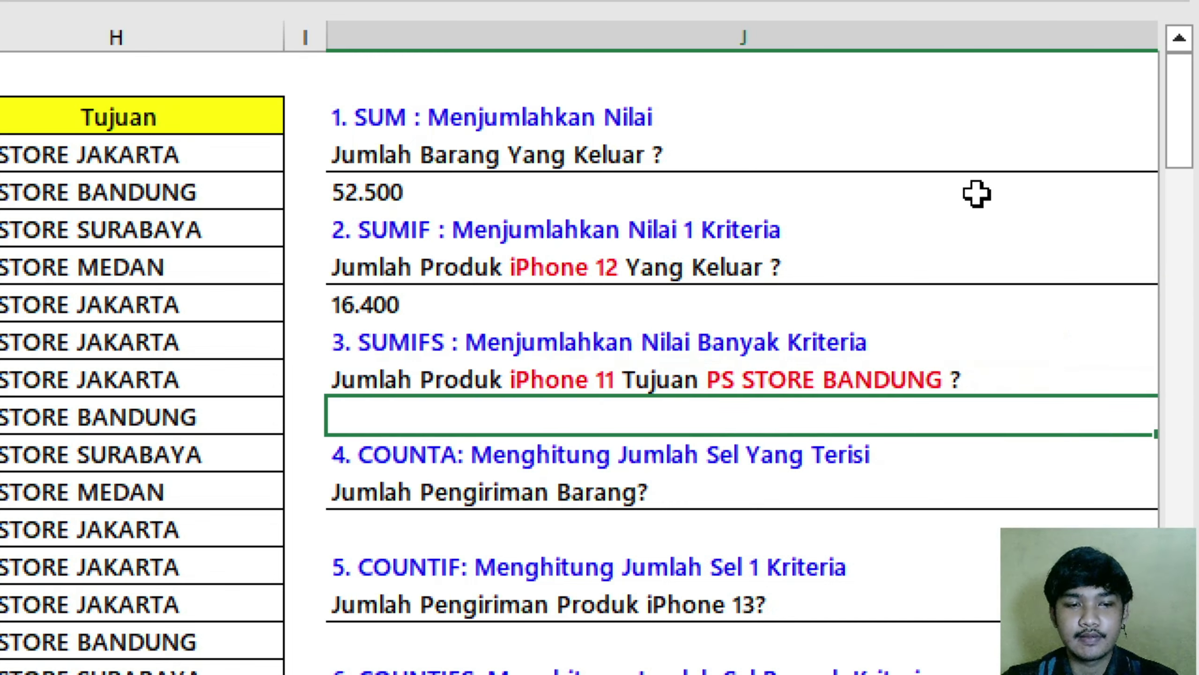
text(=)
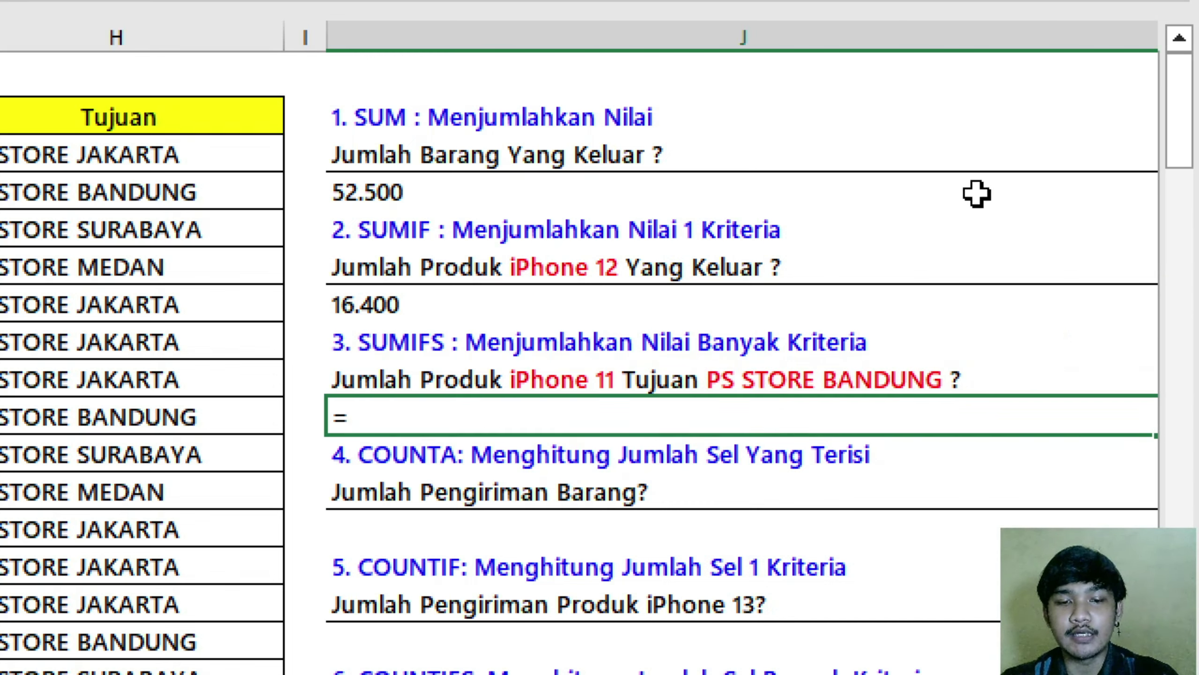
text(sumif)
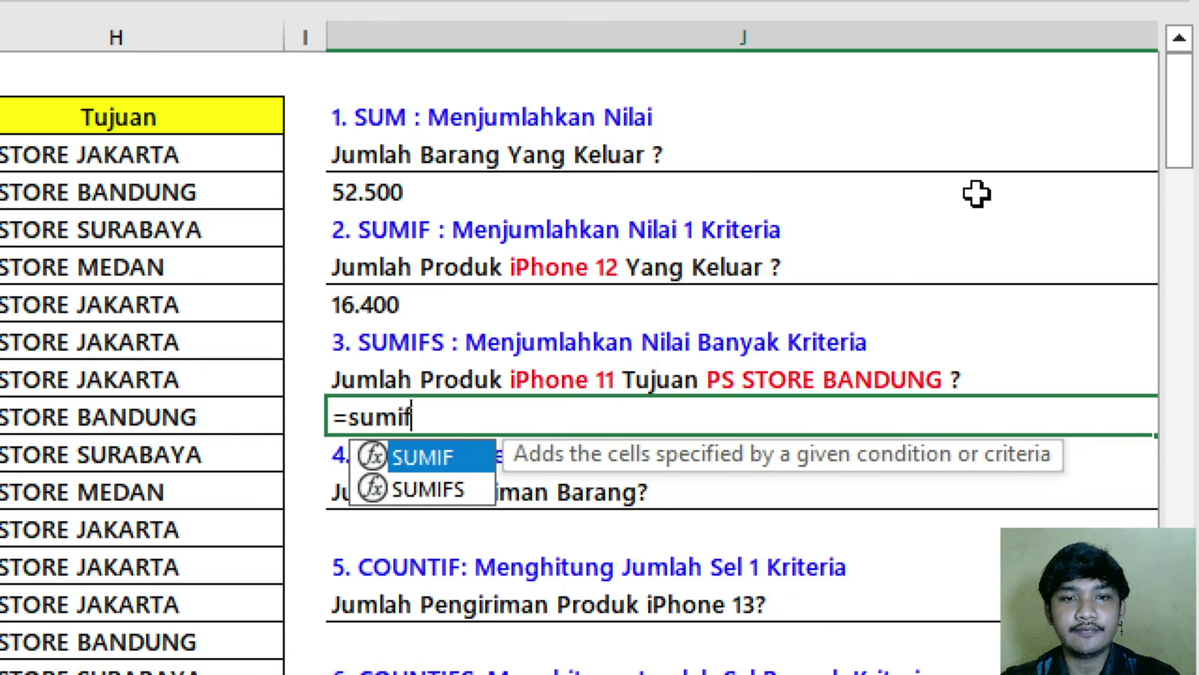
text(s)
key(Tab)
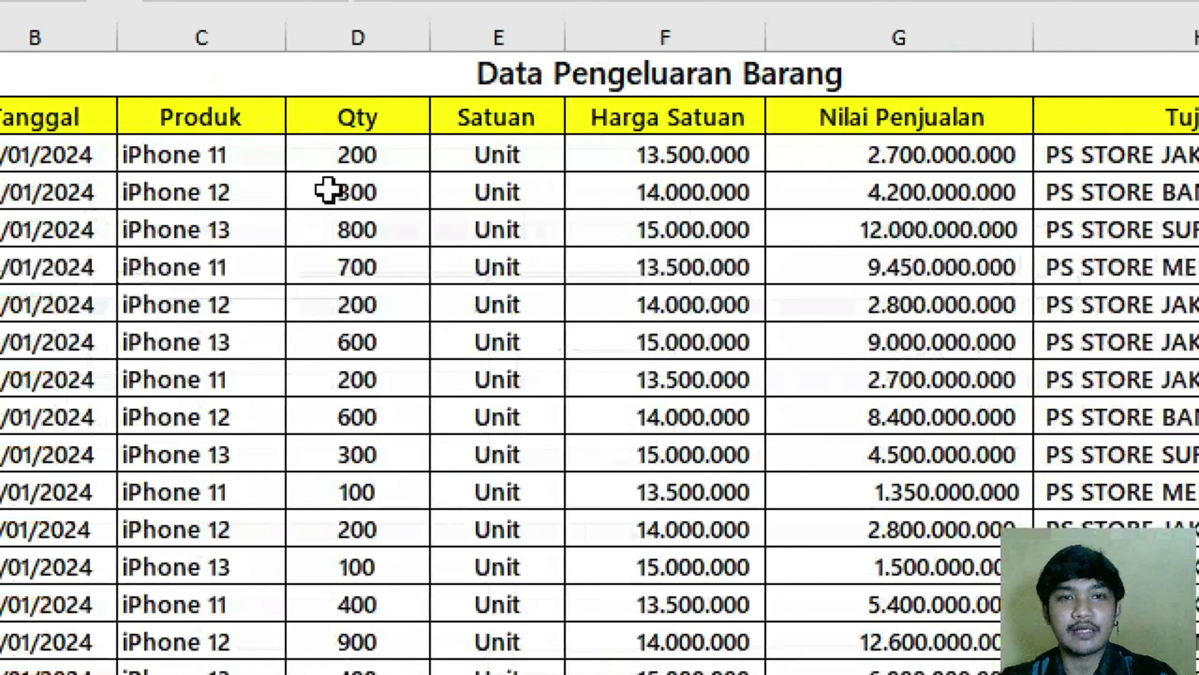
click(254, 168)
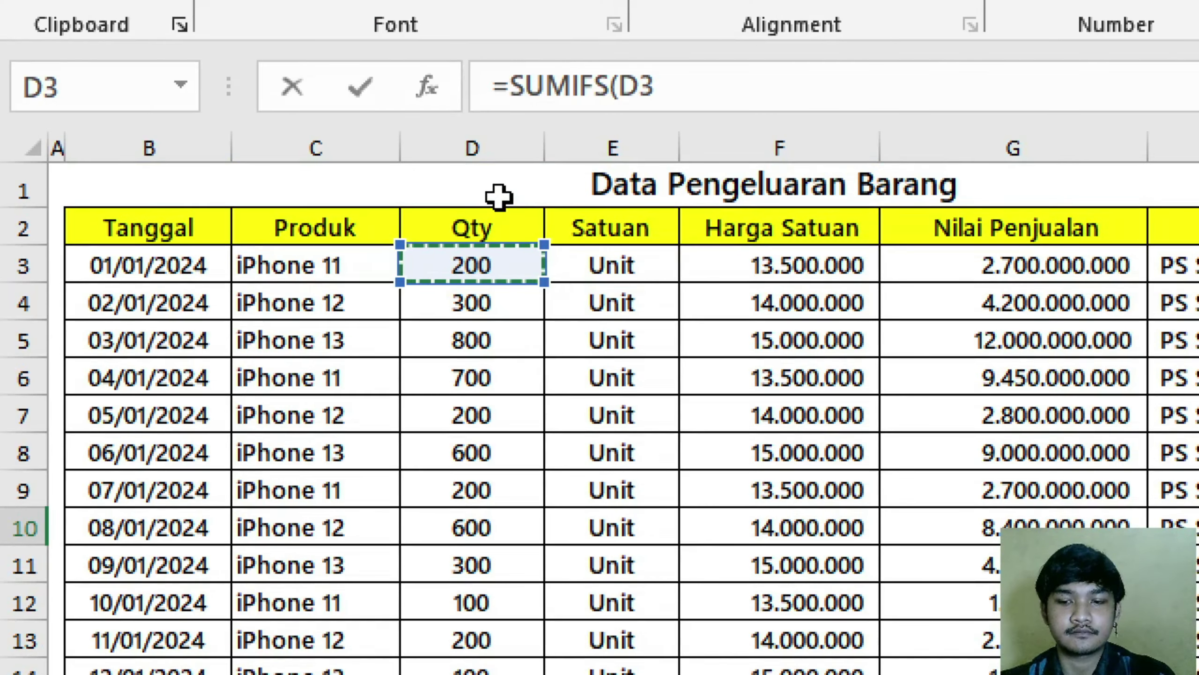
key(ctrl+shift+Down)
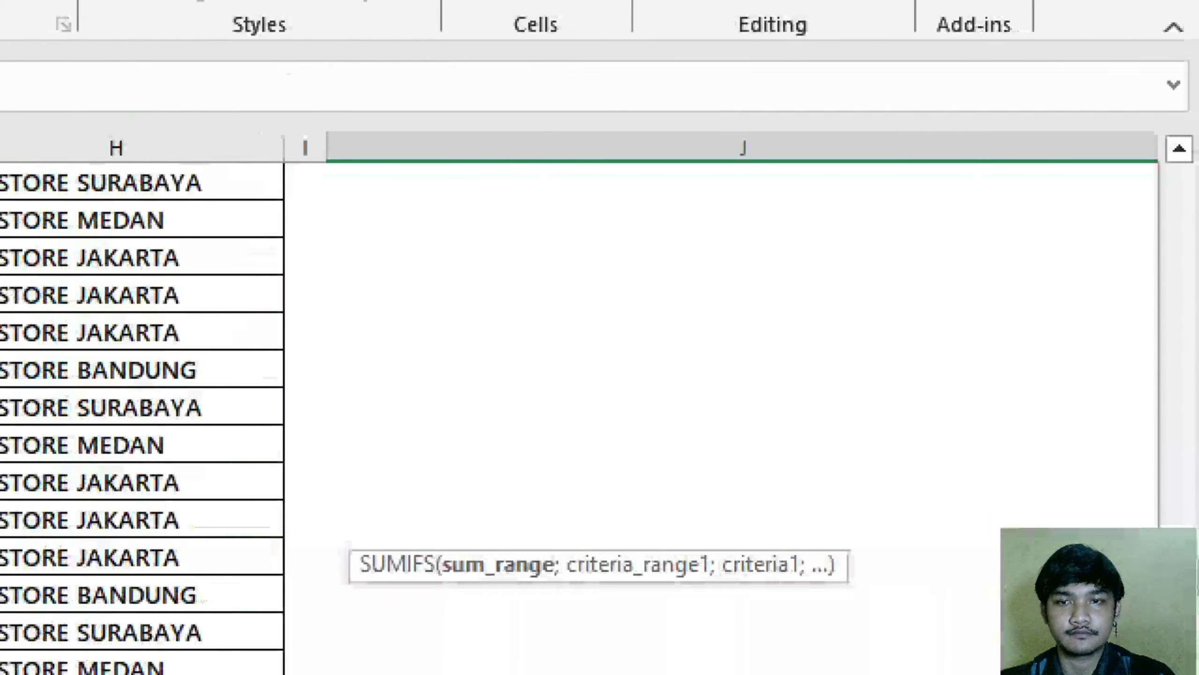
scroll(600, 354, up, 20)
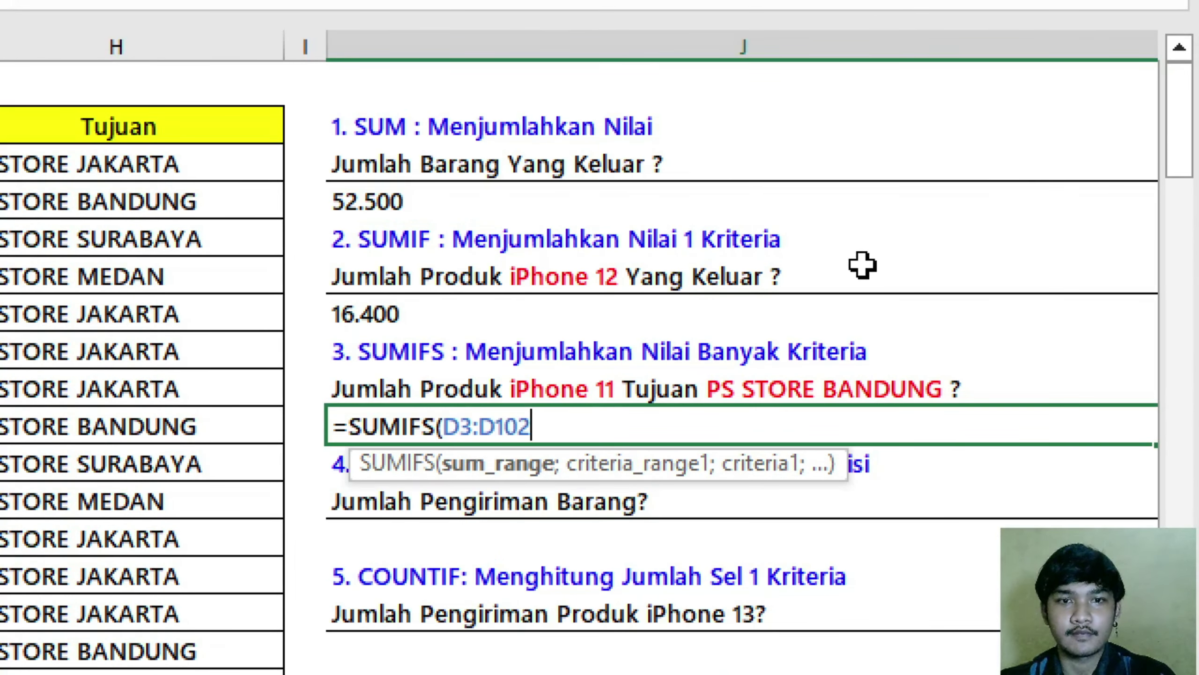
Add the Produk cells C3:C102 with the criterion "iPhone 11" as the first condition of the SUMIFS formula
text(;)
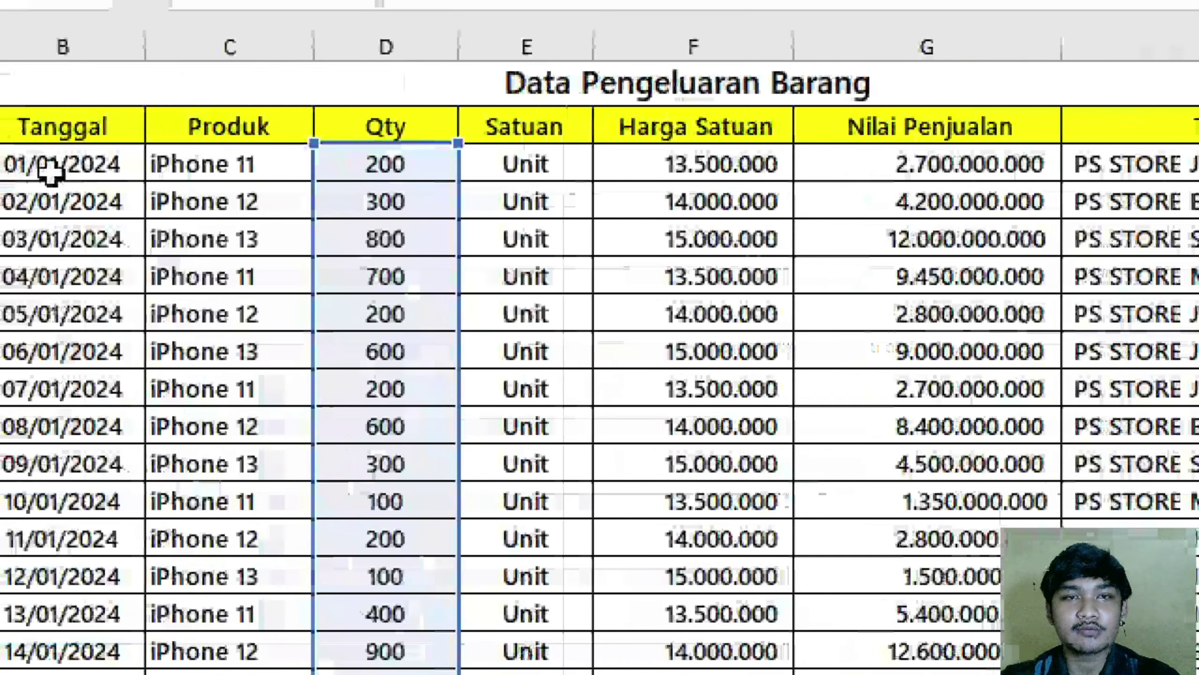
click(276, 160)
key(ctrl+shift+Down)
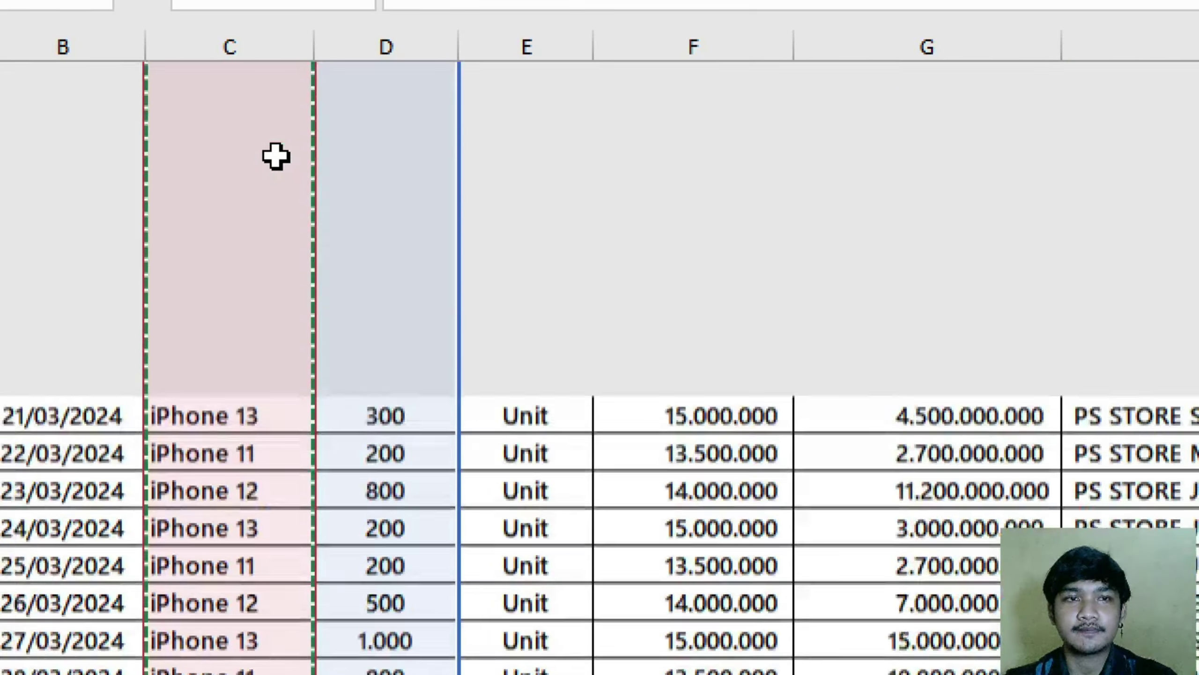
scroll(1170, 53, up, 15)
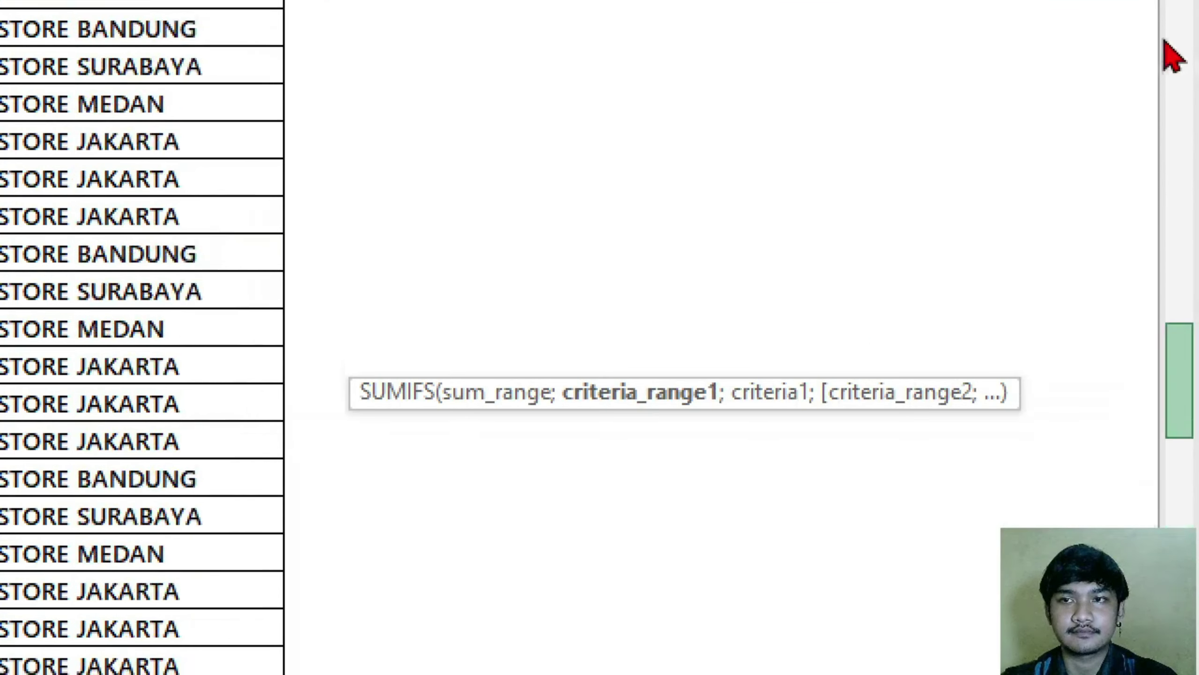
text(;)
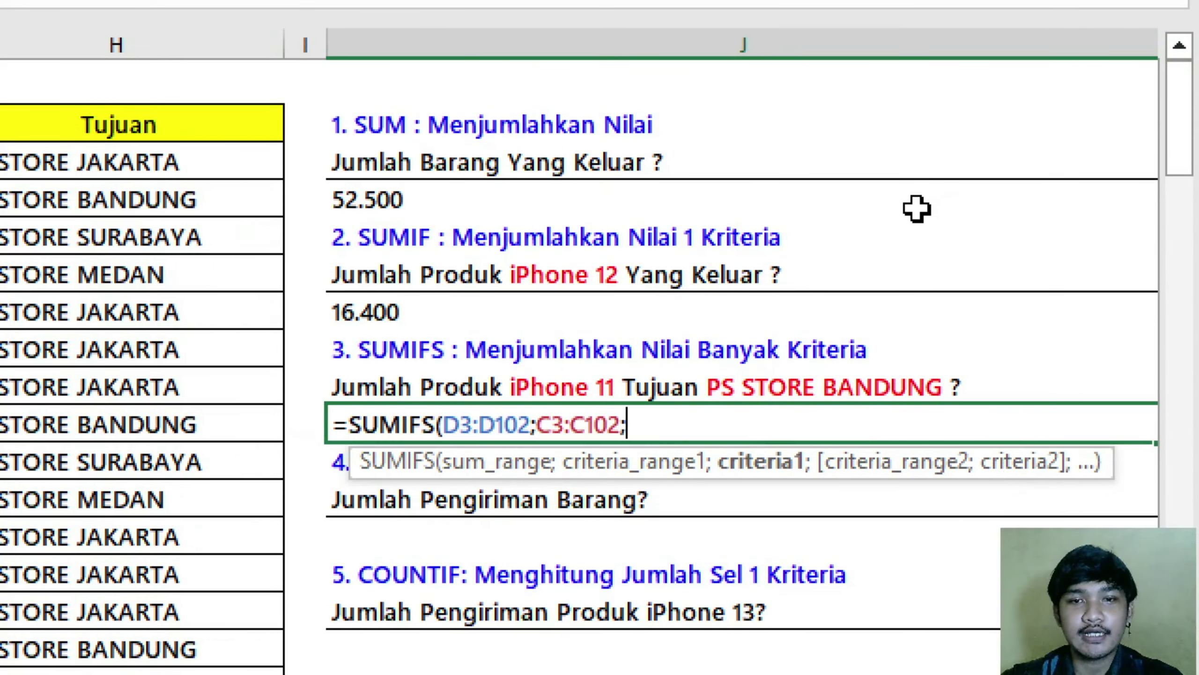
text(")
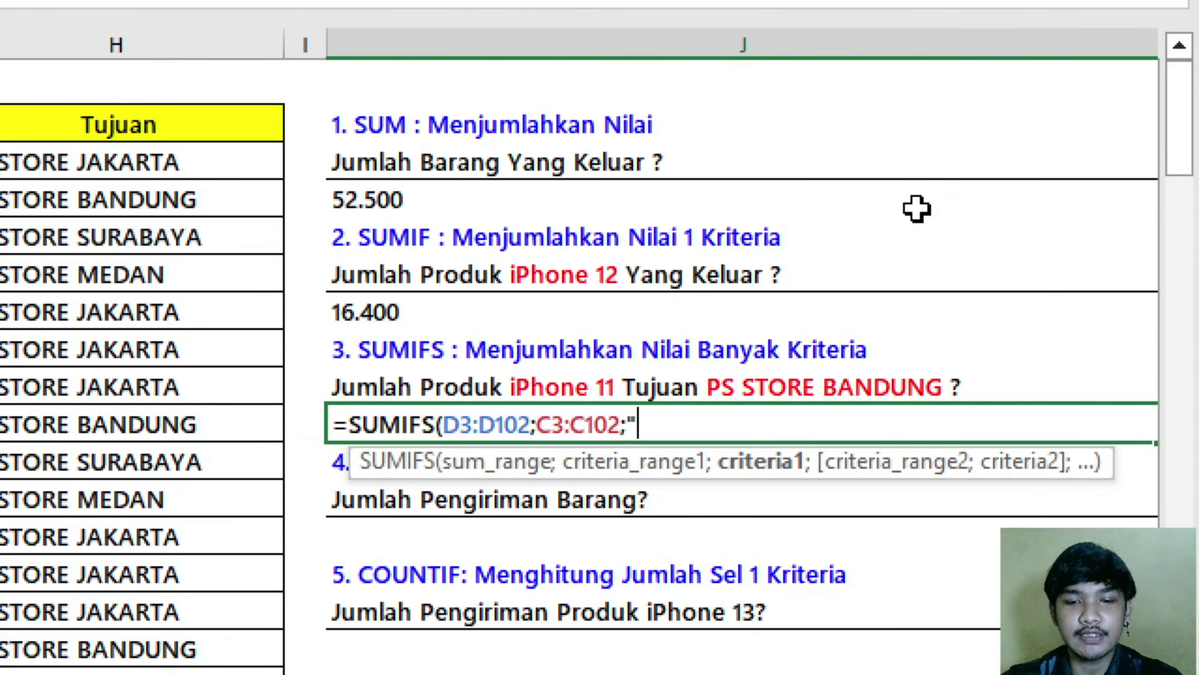
text(i)
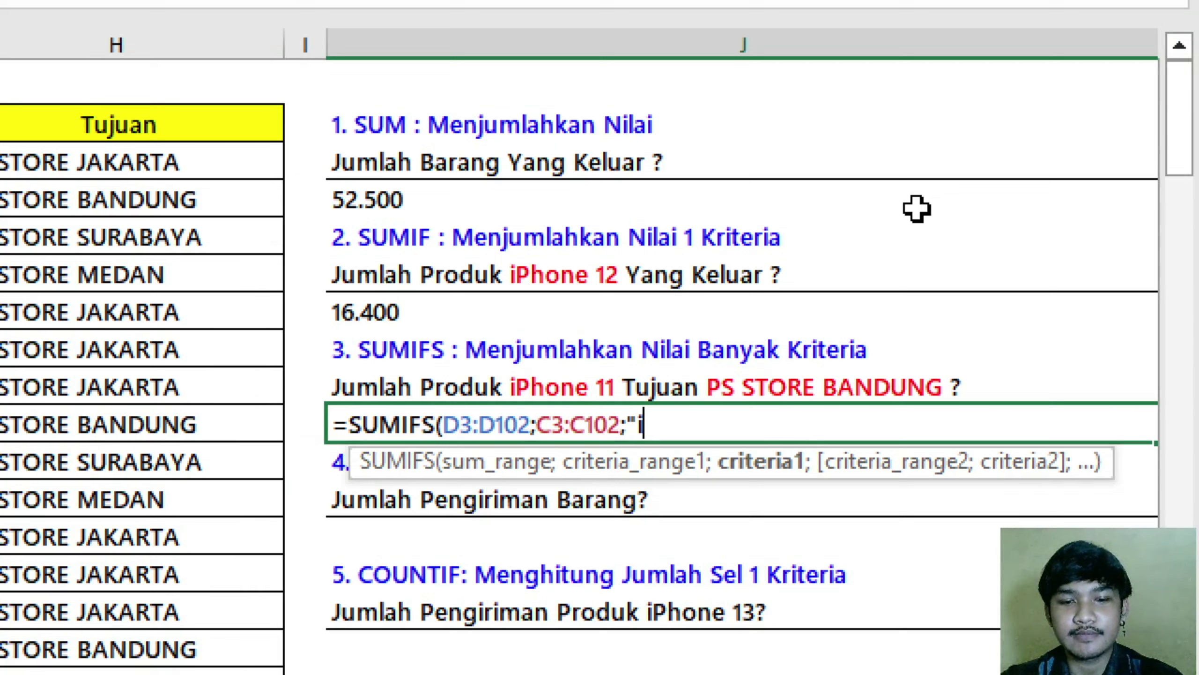
text(Phone 11)
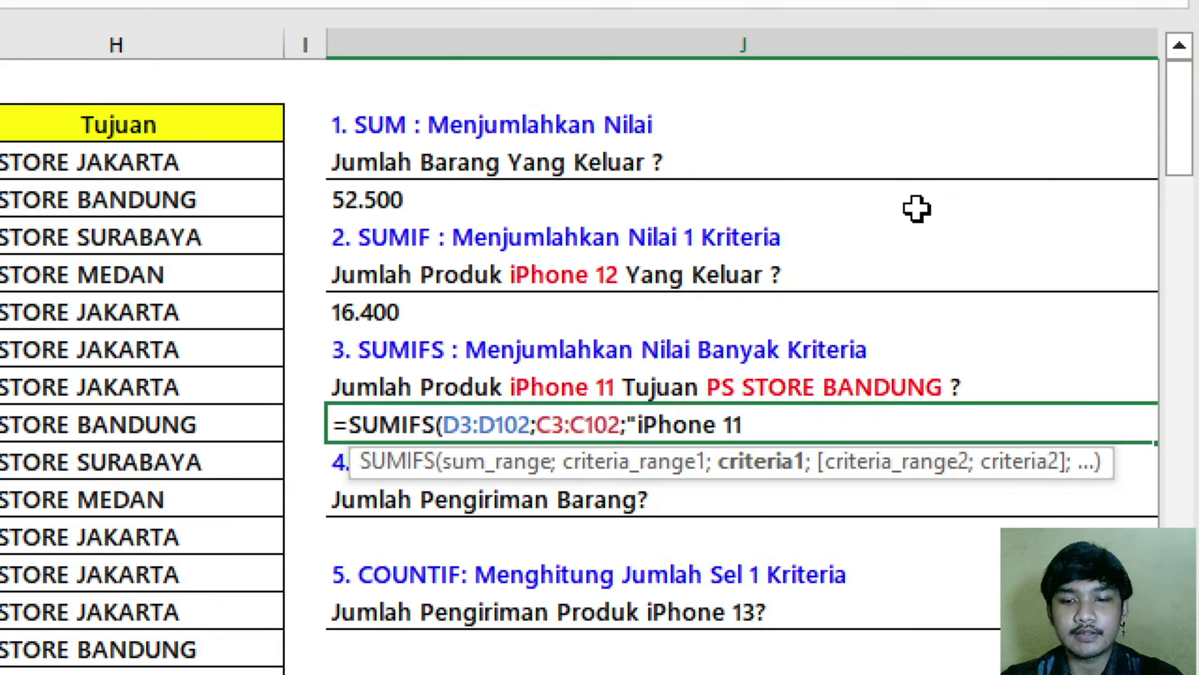
text(";)
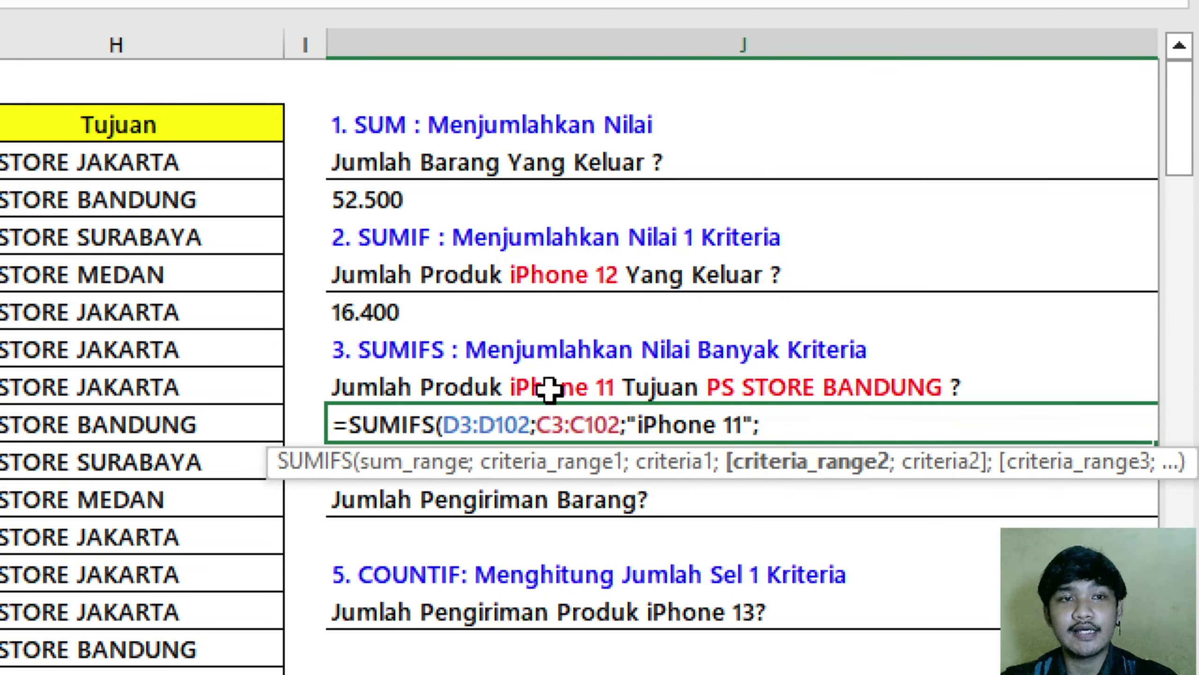
Add the Tujuan cells H3:H102 as the second criteria range of the SUMIFS formula in J10
scroll(549, 389, left, 3)
click(880, 163)
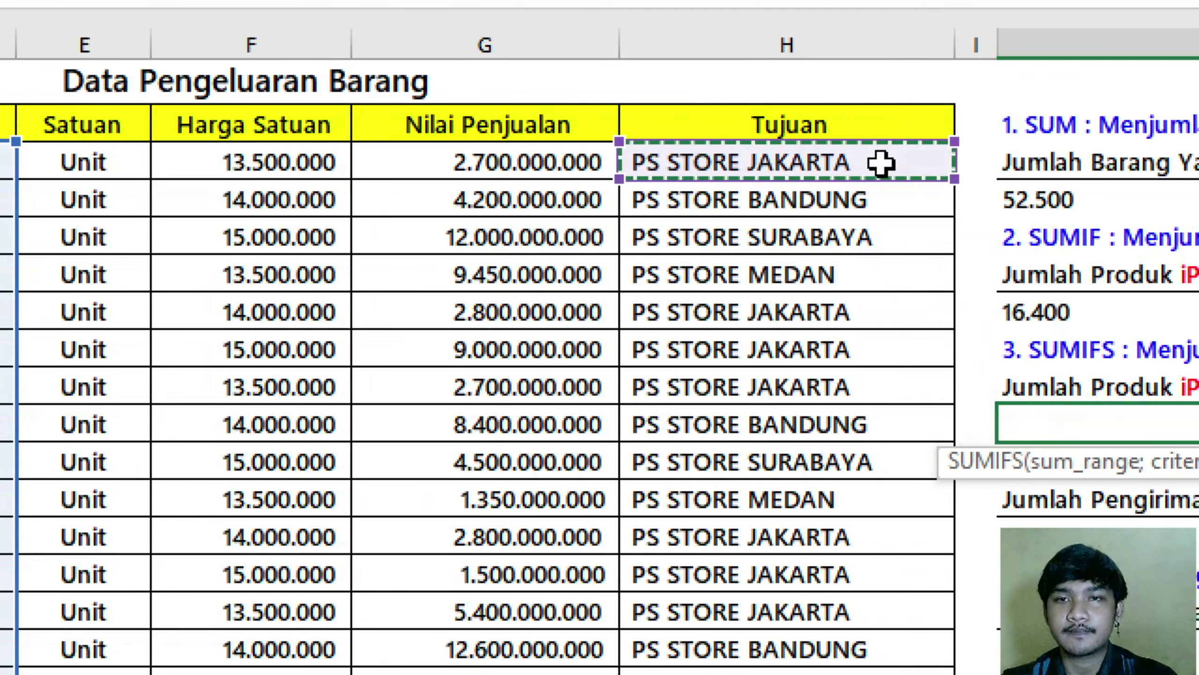
key(ctrl+shift+Down)
scroll(1104, 215, up, 20)
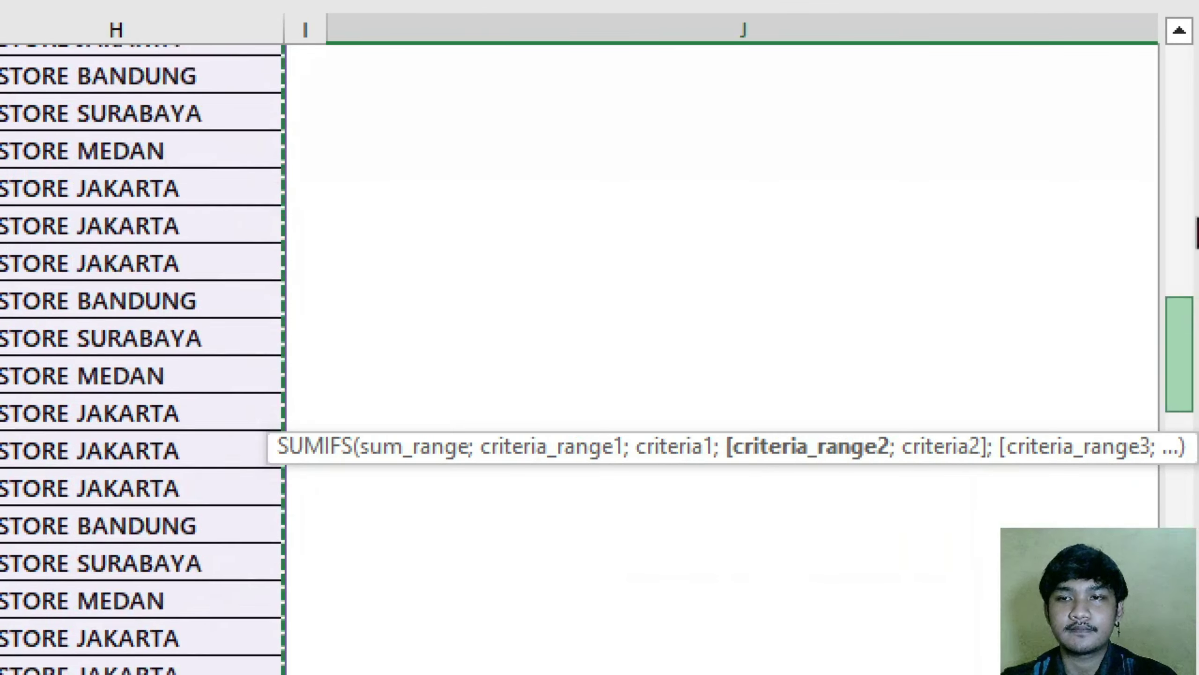
text(;)
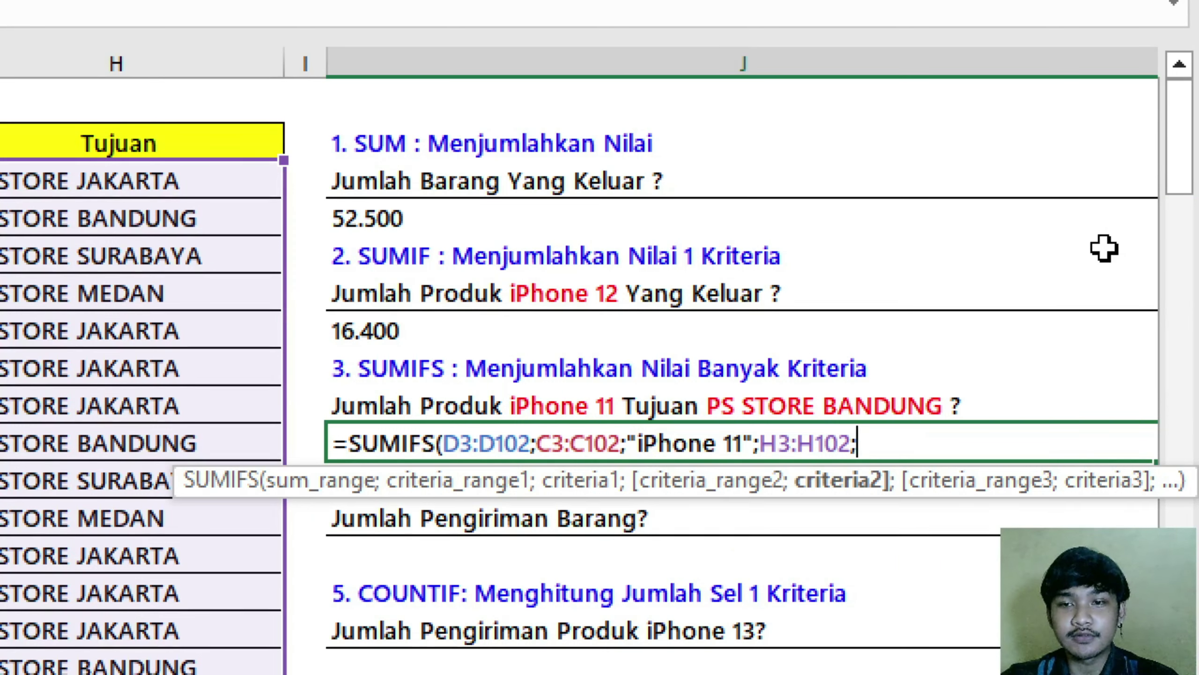
Complete the SUMIFS formula with "PS STORE BANDUNG" as the second criterion and enter it
text(")
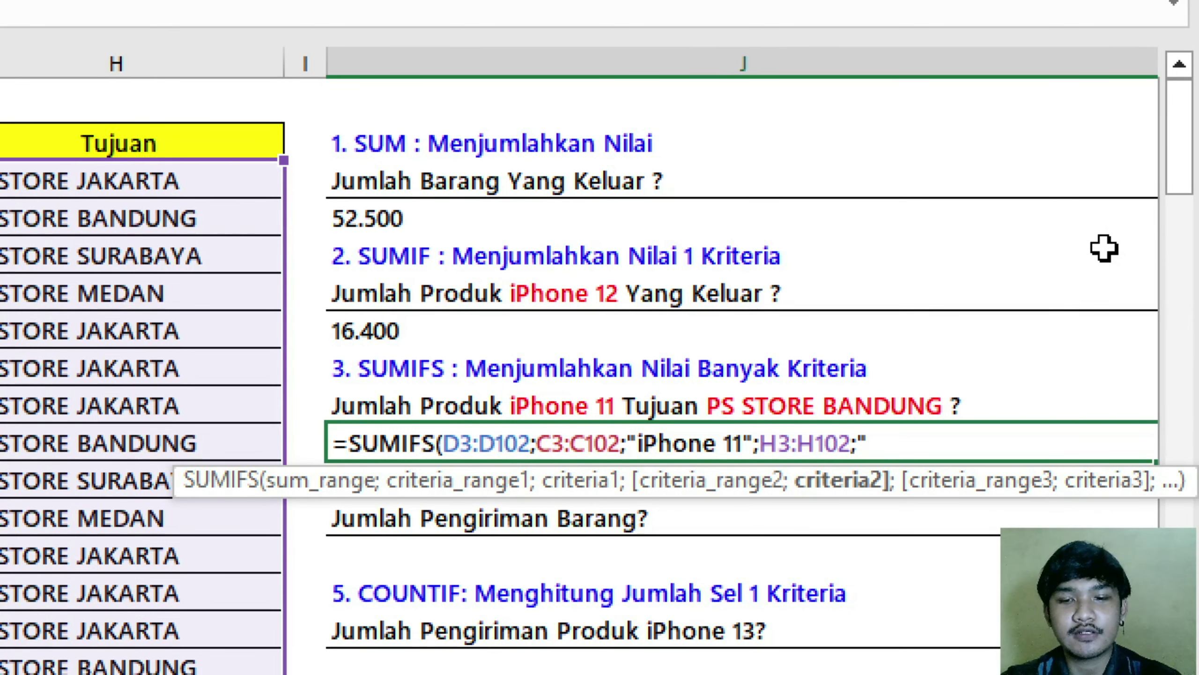
text(PS S)
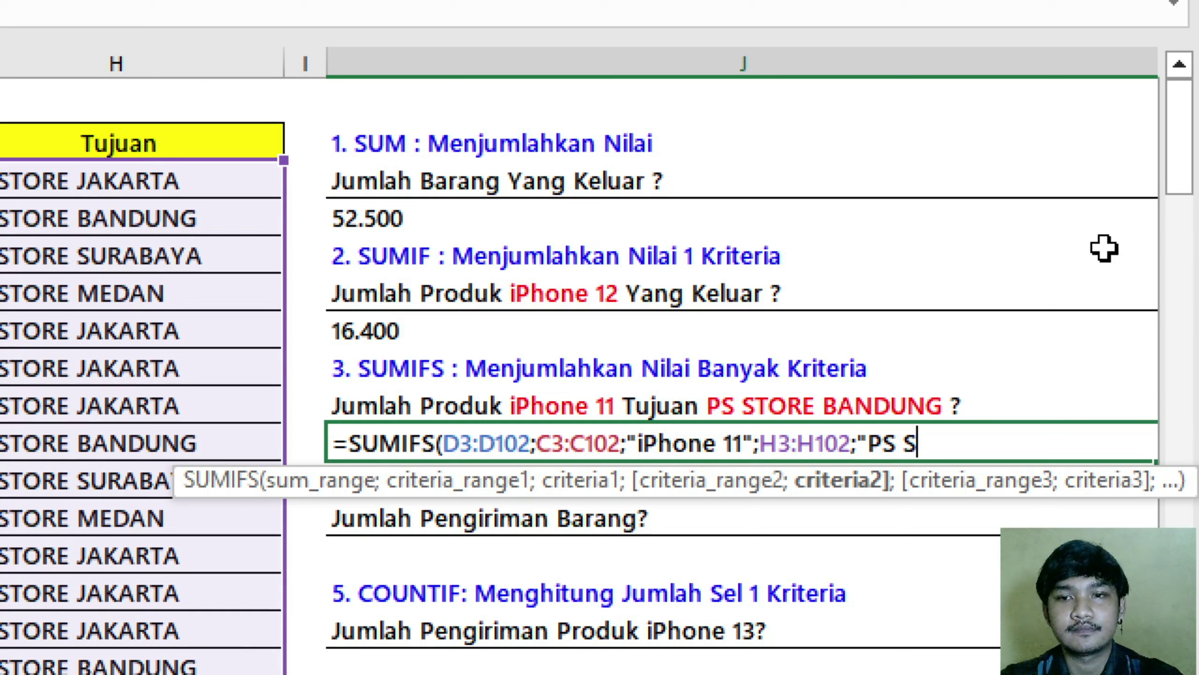
text(TORE)
text(BANDUNG)
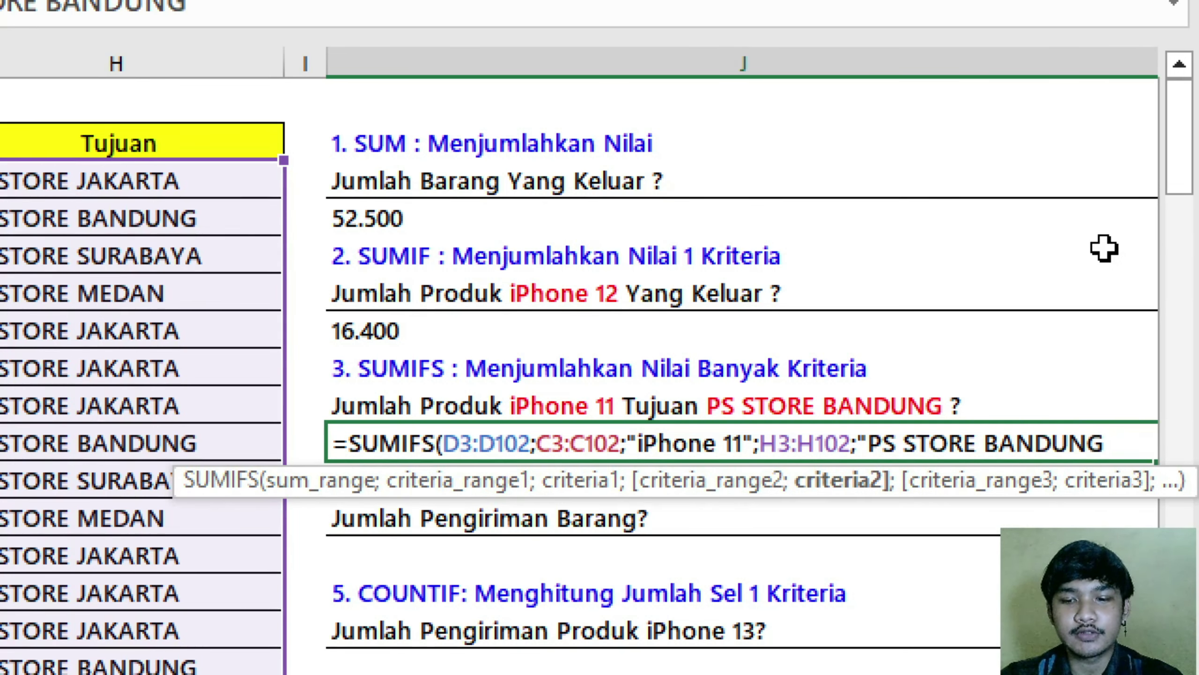
text("))
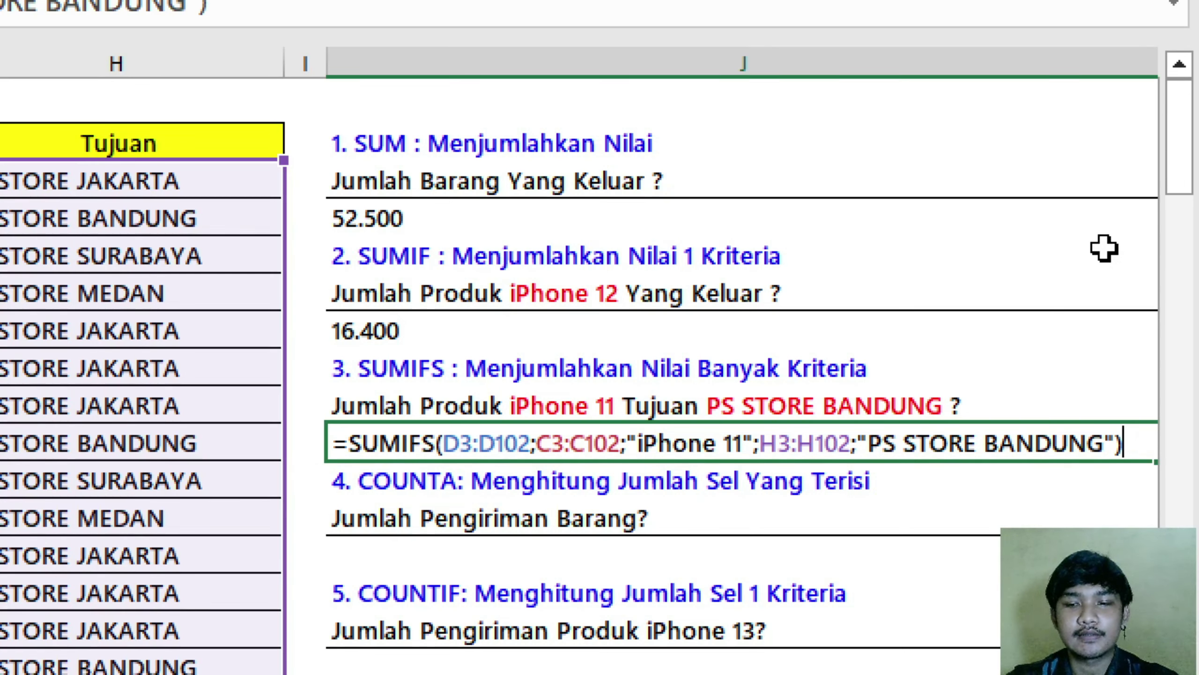
key(Return)
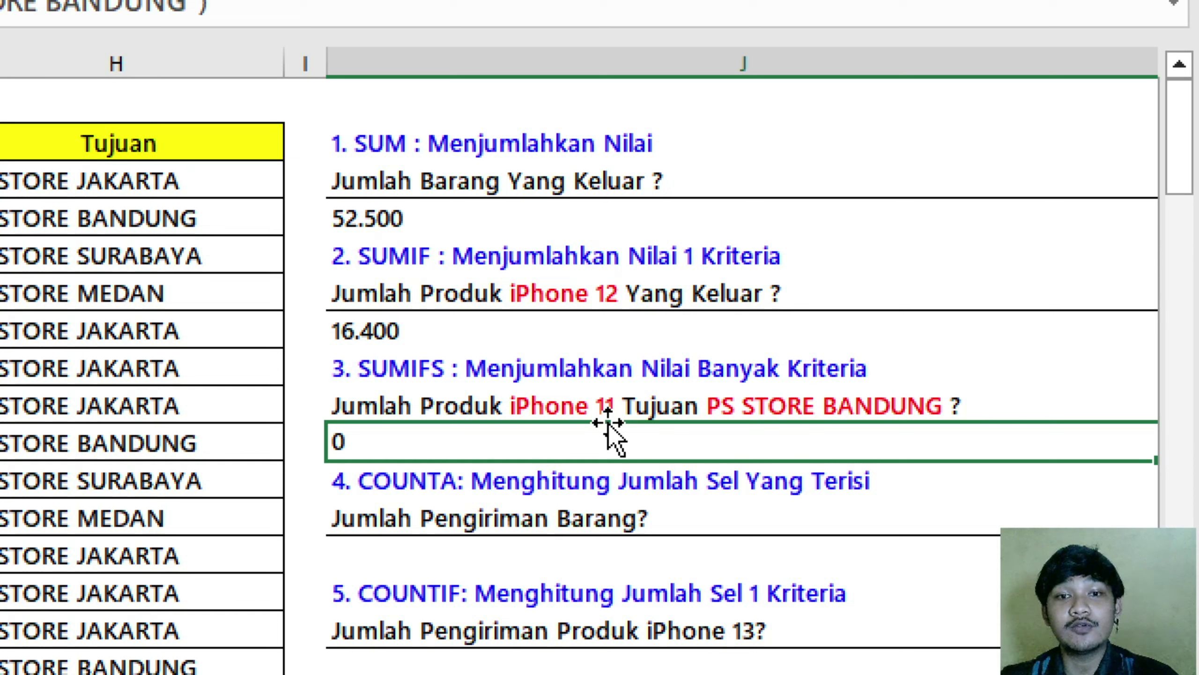
Change the destination in the SUMIFS question in cell J9 to PS STORE JAKARTA
double_click(938, 404)
drag(942, 404, 815, 416)
text(JAKARTA)
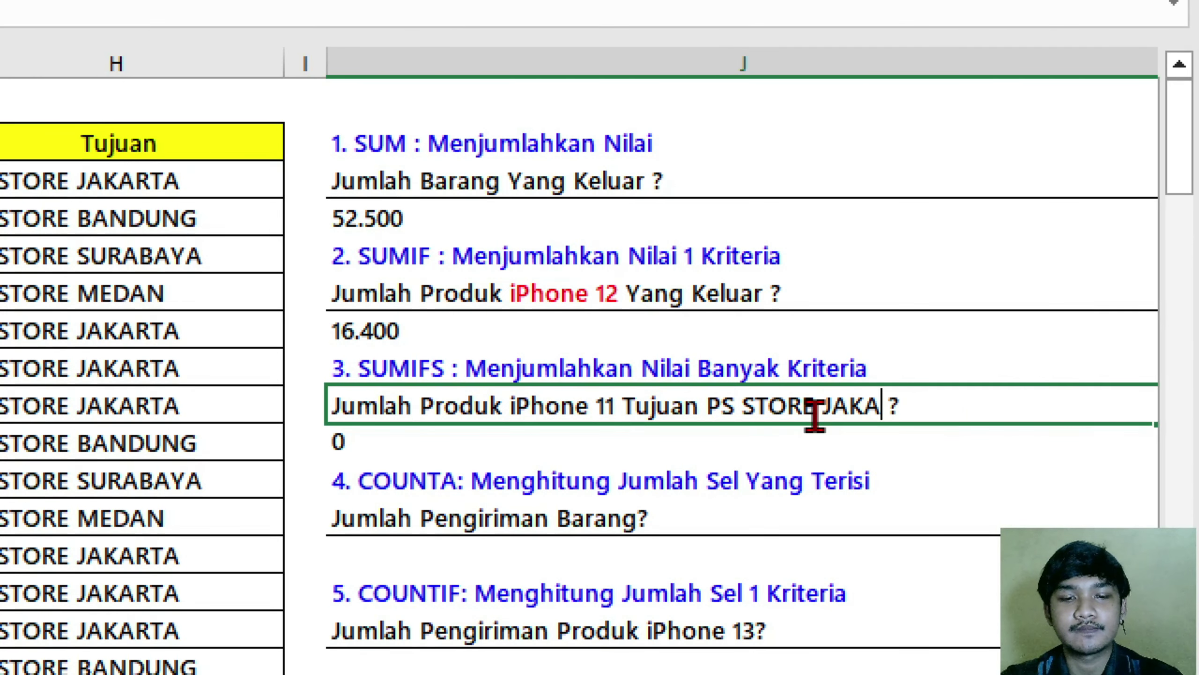
key(Return)
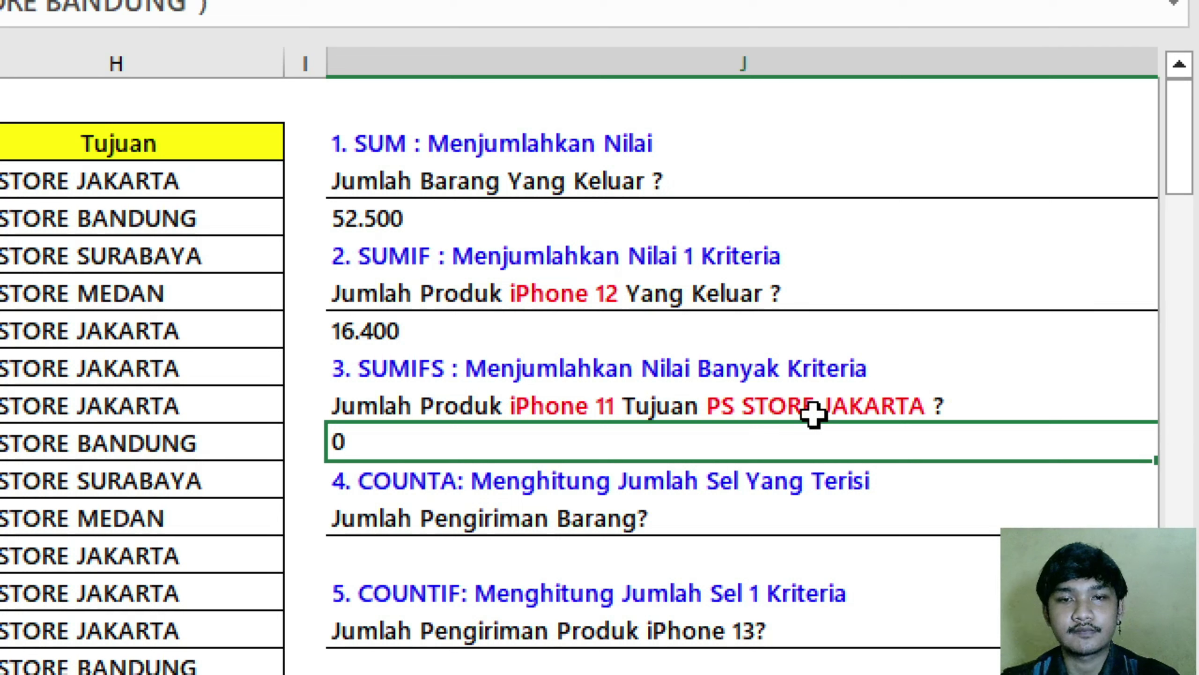
Change the second criterion of the SUMIFS formula in J10 to "PS STORE JAKARTA"
double_click(778, 442)
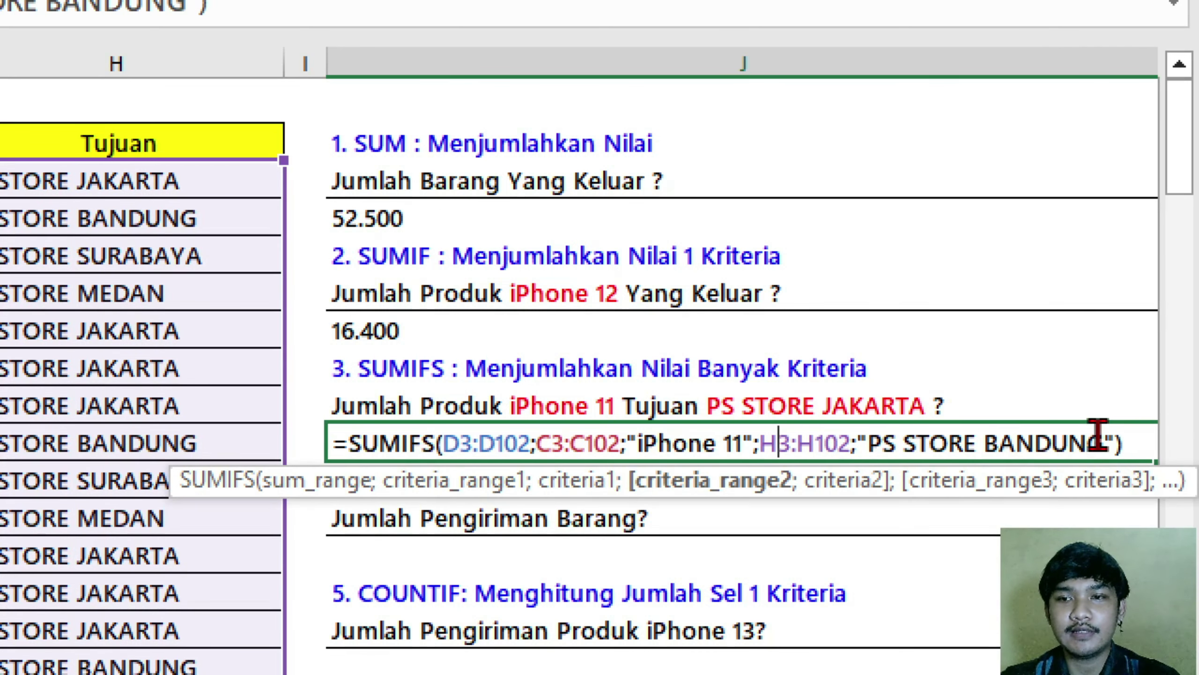
click(1098, 434)
key(ctrl+shift+Left)
text(J)
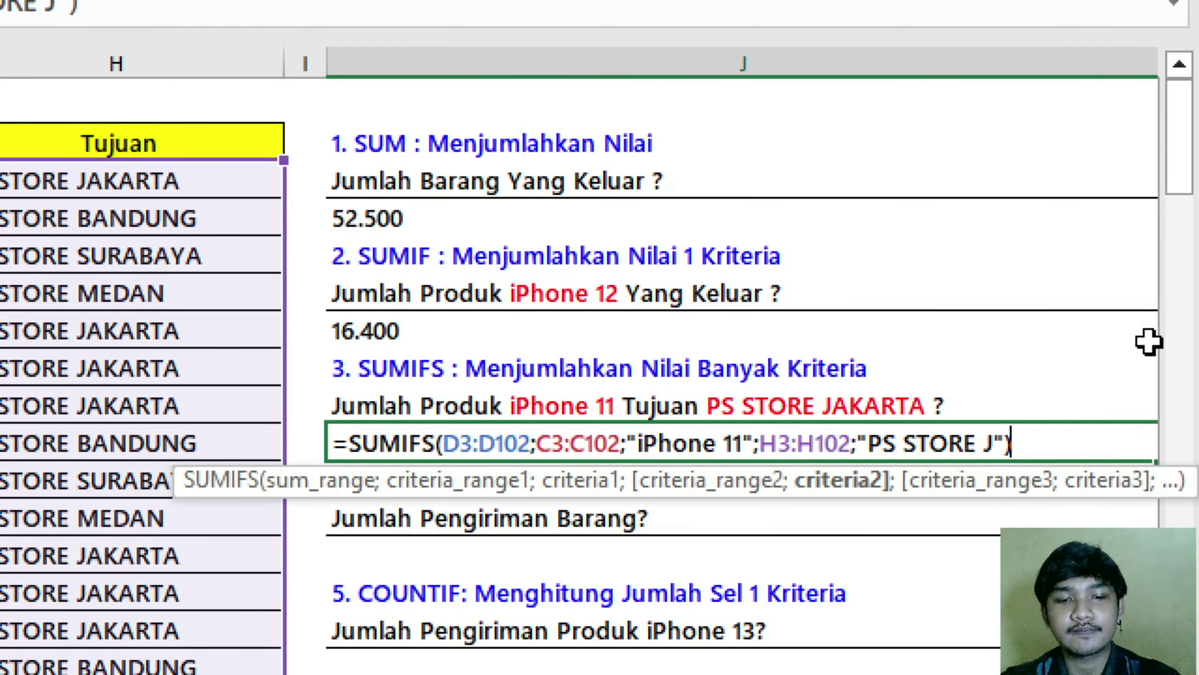
text(AKARTA)
key(ctrl+Return)
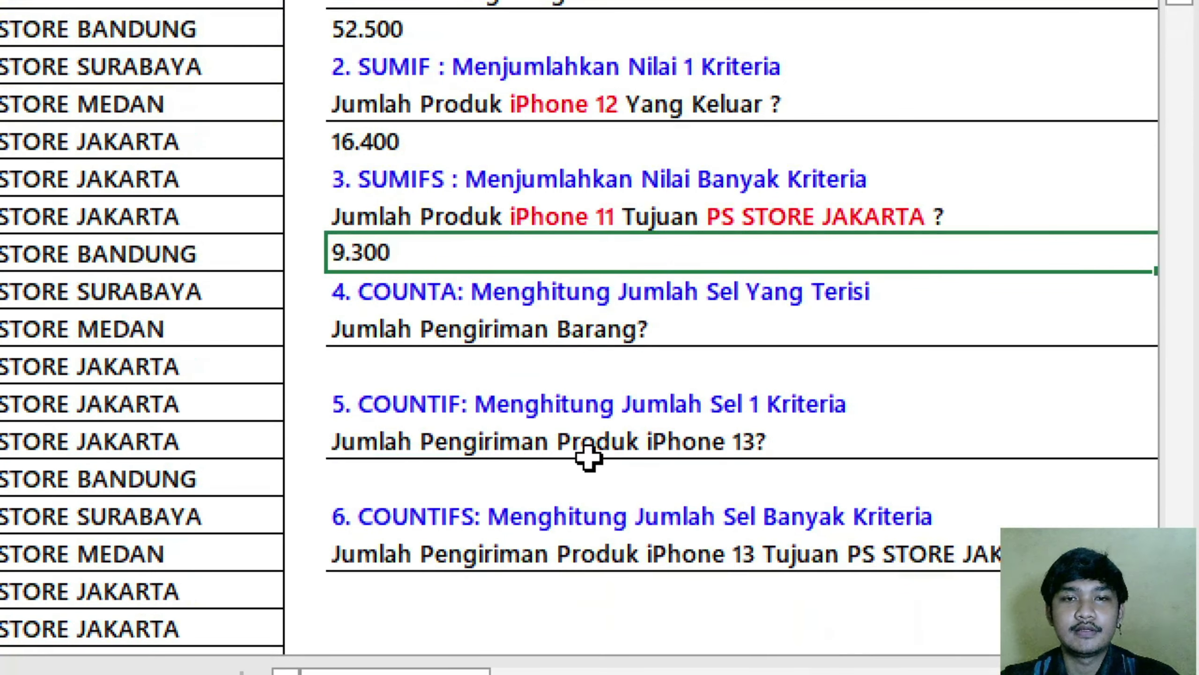
Enter a COUNTA formula in cell J13 that counts the filled Tanggal cells B3:B102
click(554, 553)
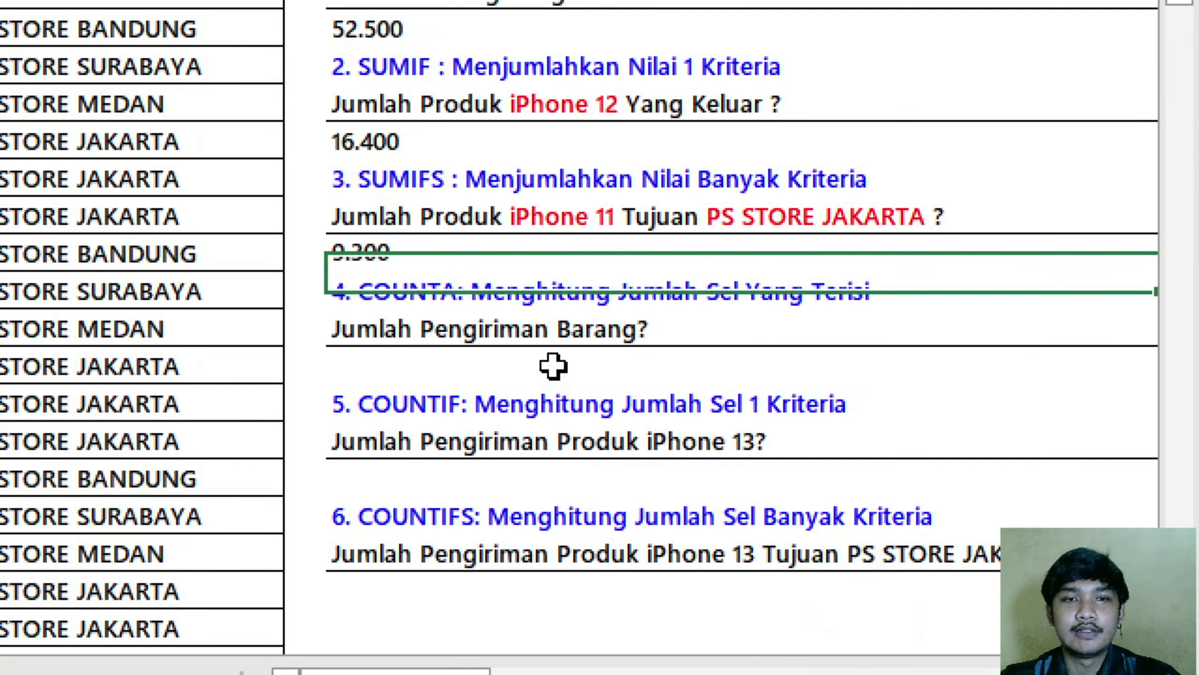
click(548, 302)
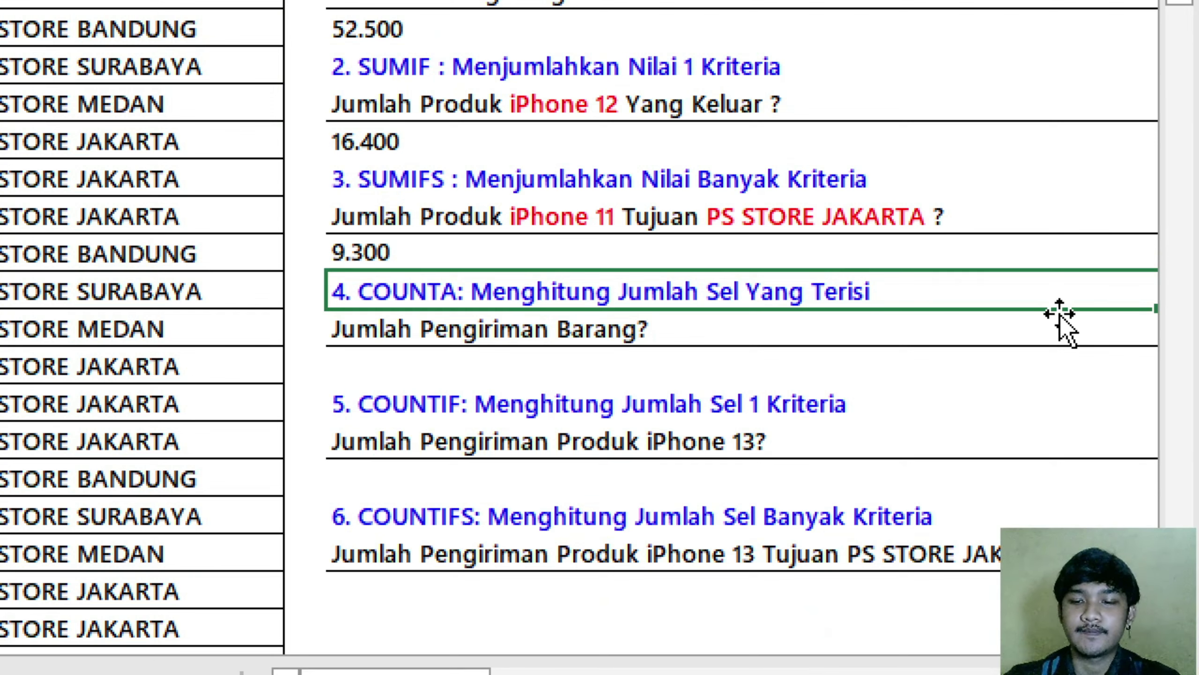
key(Down)
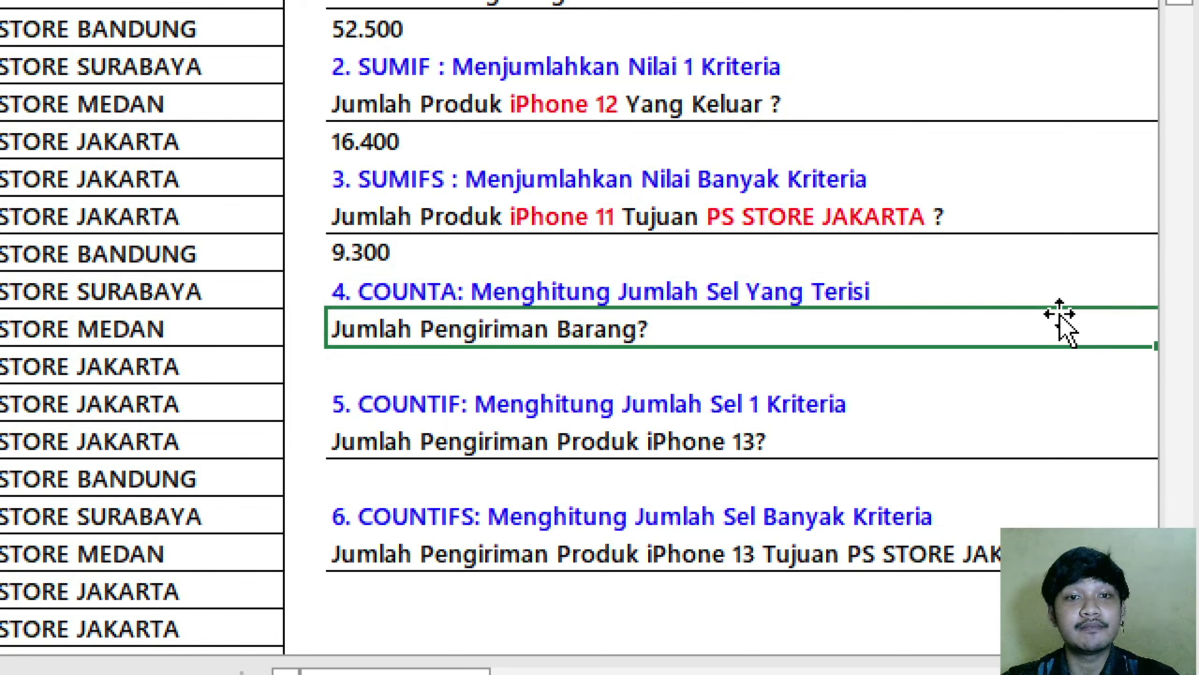
click(770, 361)
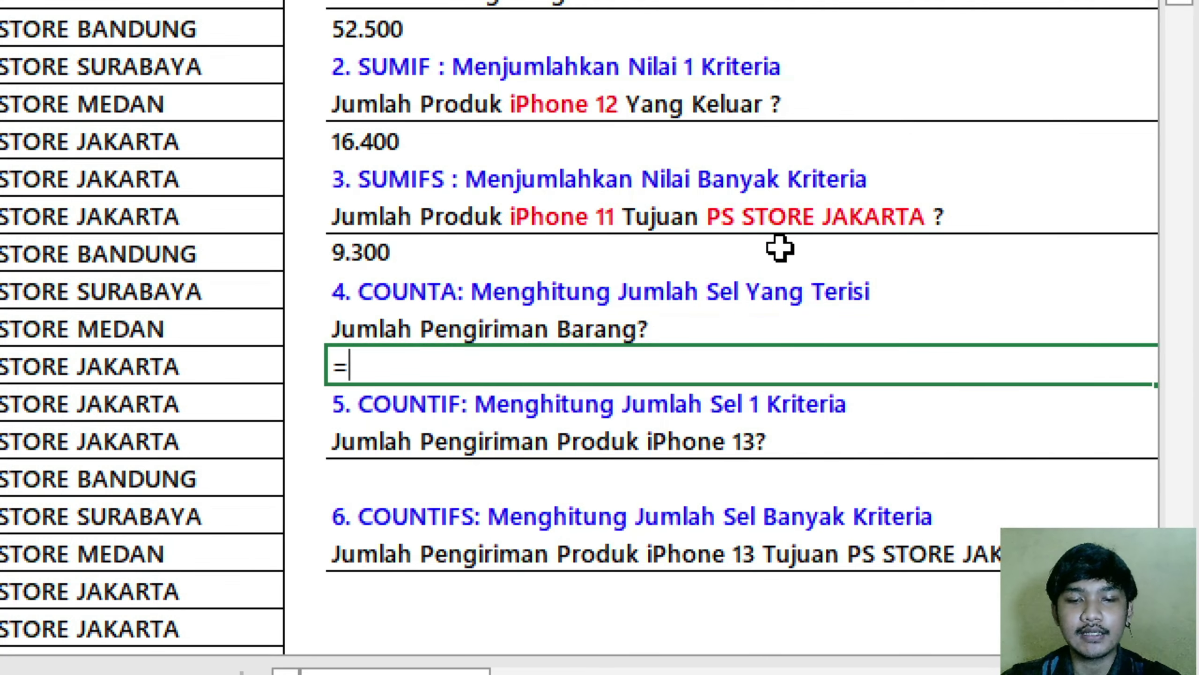
text(=COUNTA)
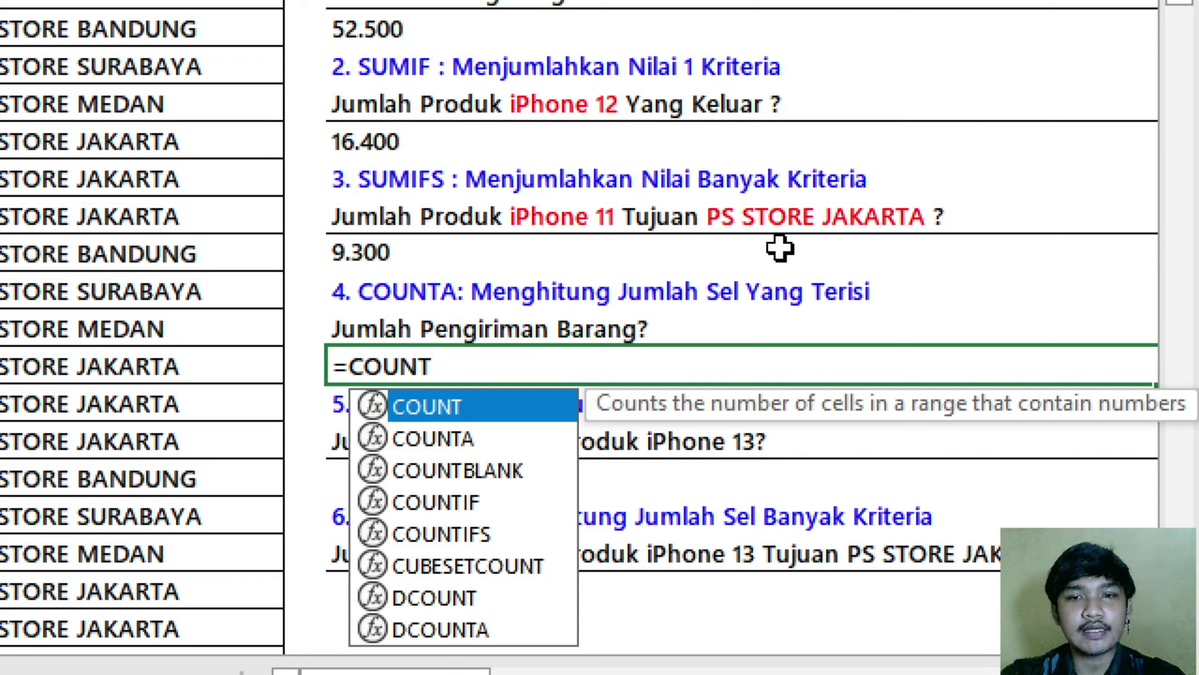
text(()
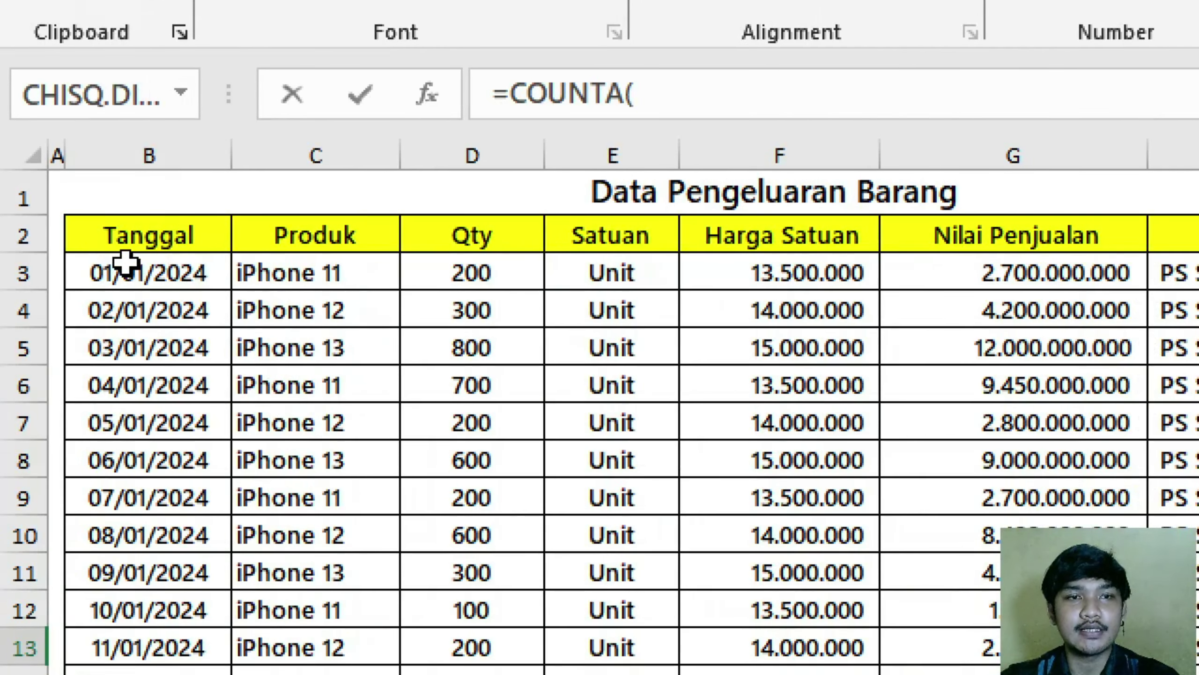
click(126, 263)
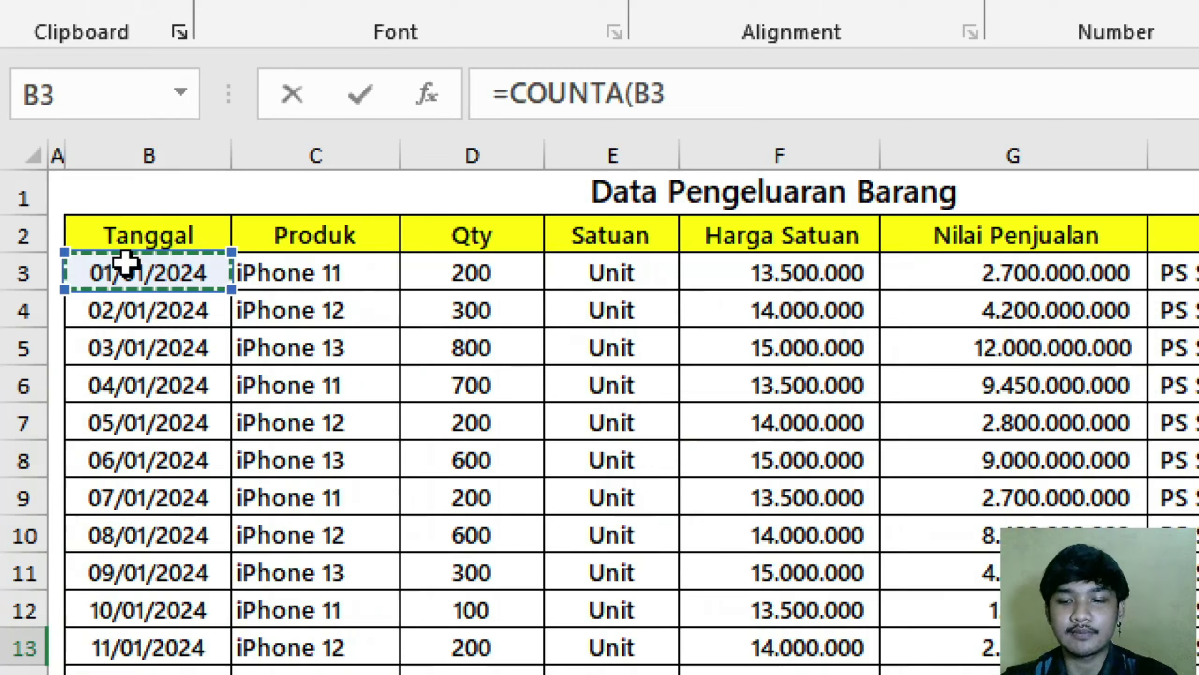
key(ctrl+shift+Down)
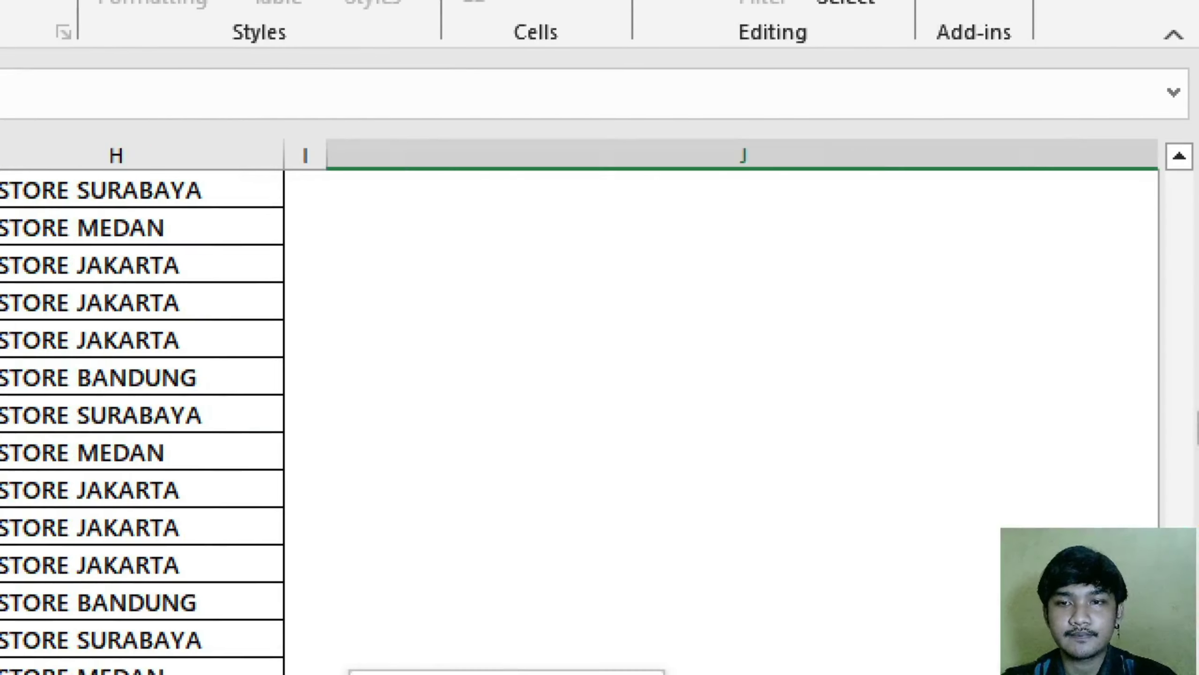
key(Return)
scroll(940, 472, up, 20)
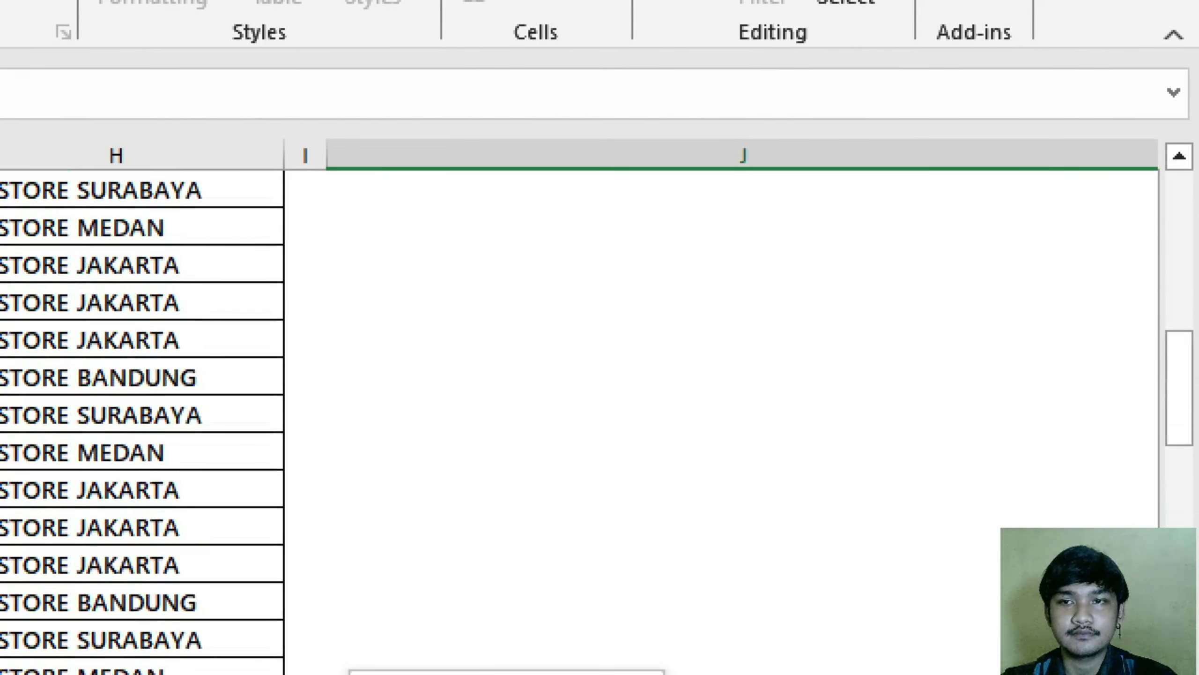
scroll(940, 473, down, 1)
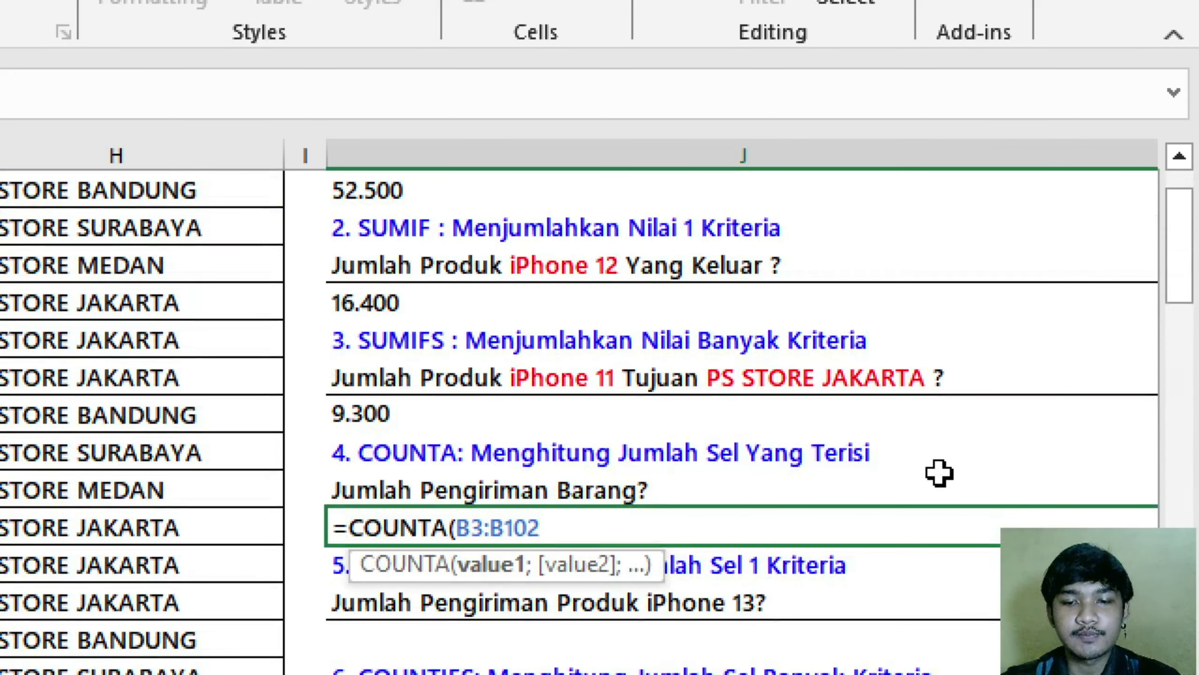
text())
key(ctrl+Return)
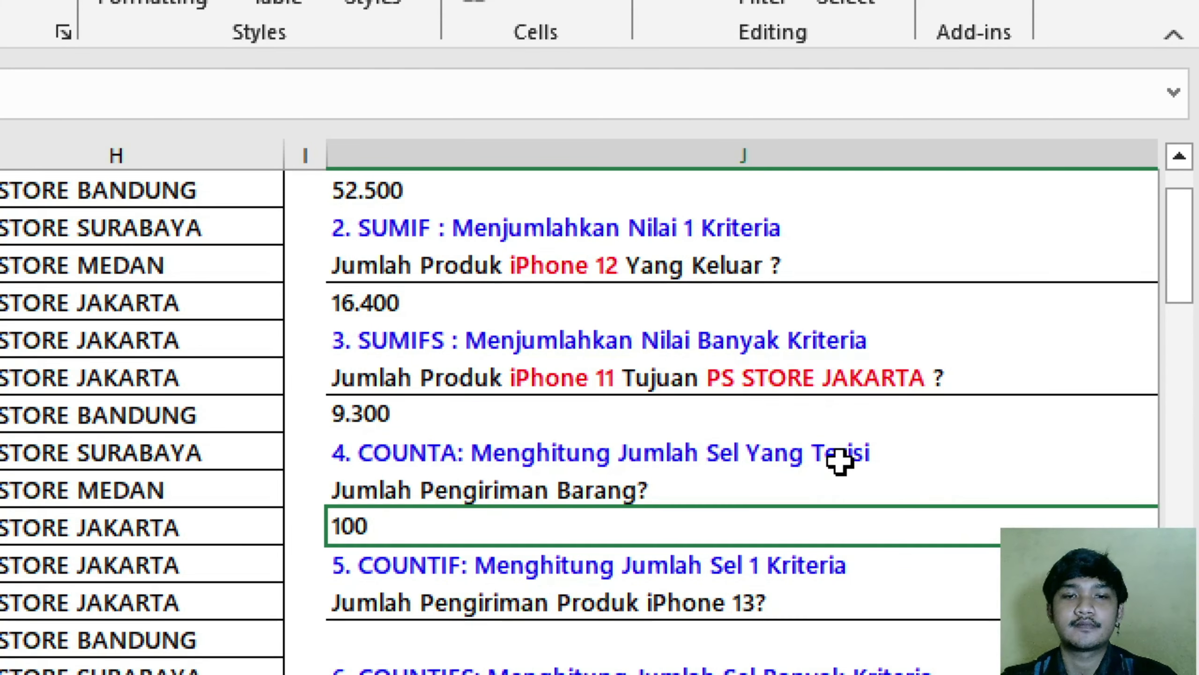
Colour the words "iPhone 13" red in the COUNTIF question in cell J15
scroll(728, 453, down, 3)
scroll(525, 392, up, 1)
click(515, 414)
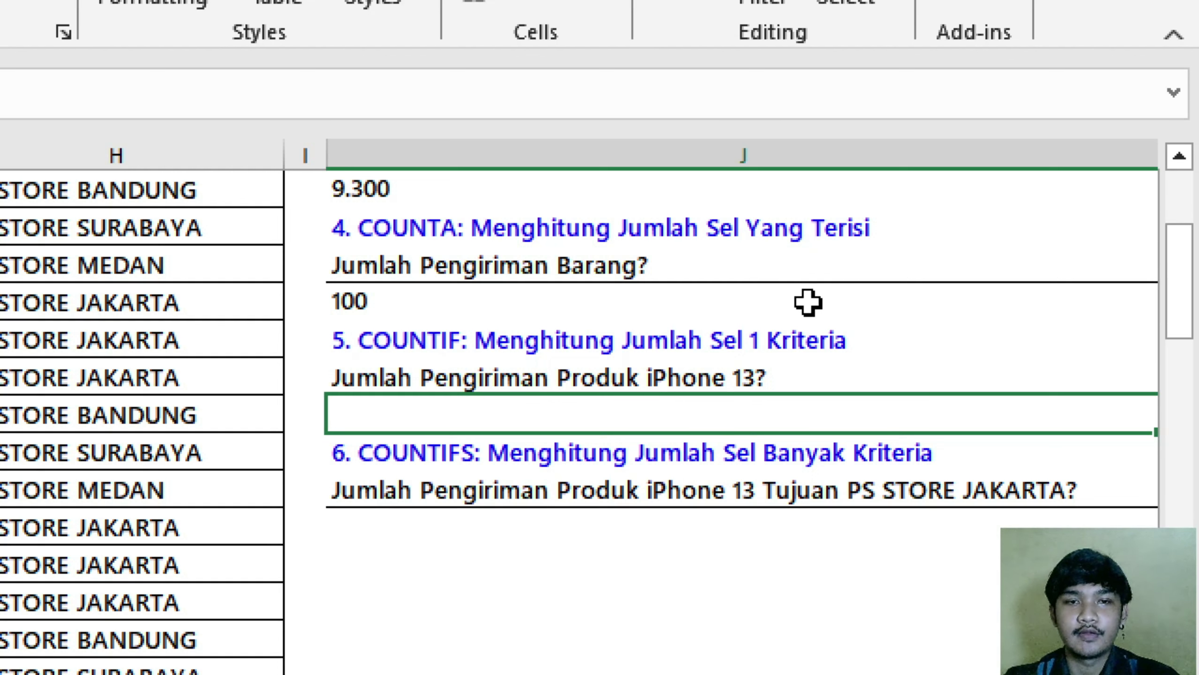
key(Up)
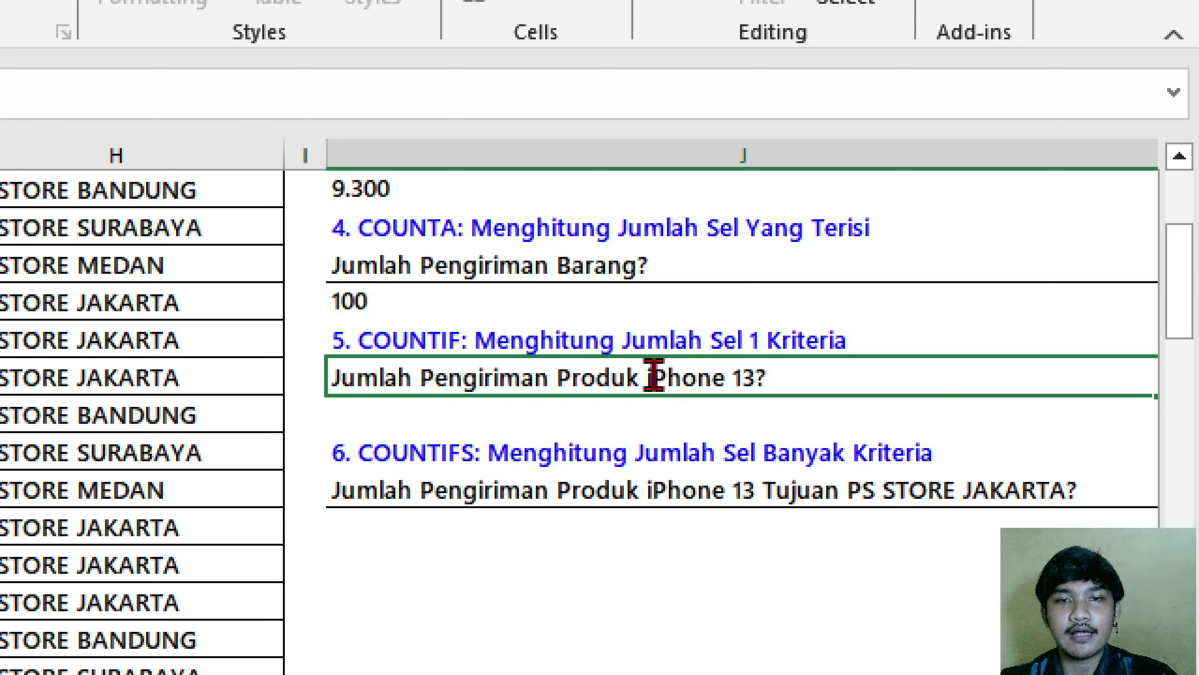
drag(645, 373, 753, 381)
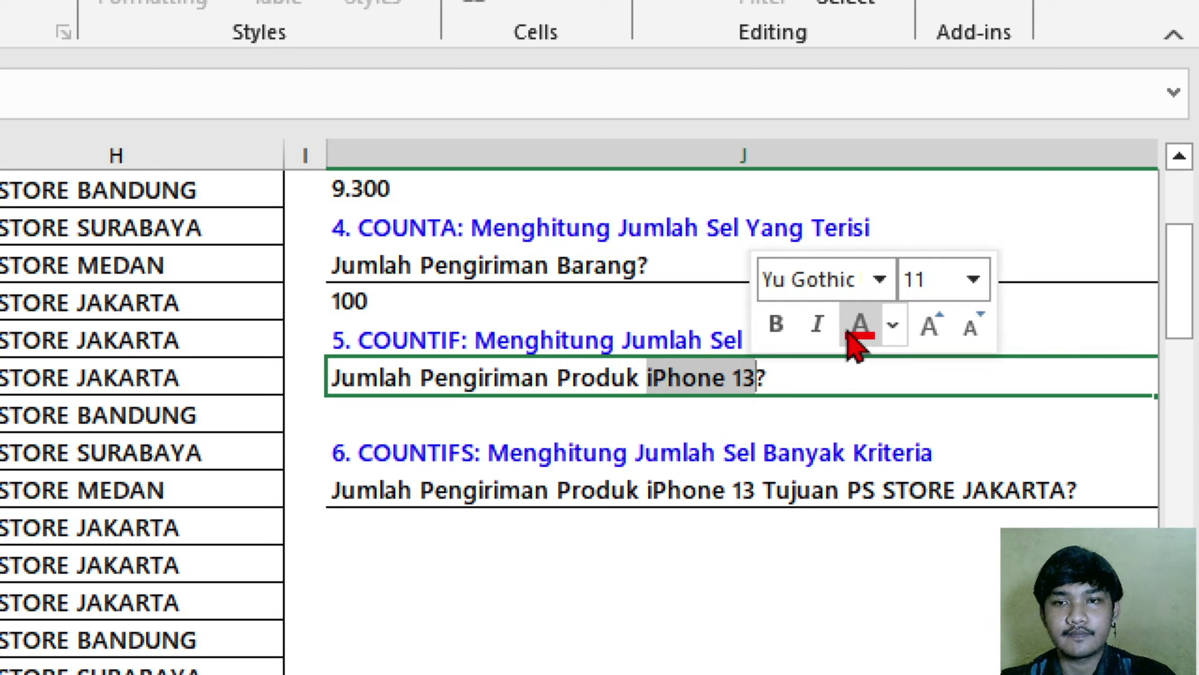
click(858, 325)
Start a COUNTIF formula in cell J16 with the Produk cells C3:C102 as its range
click(699, 410)
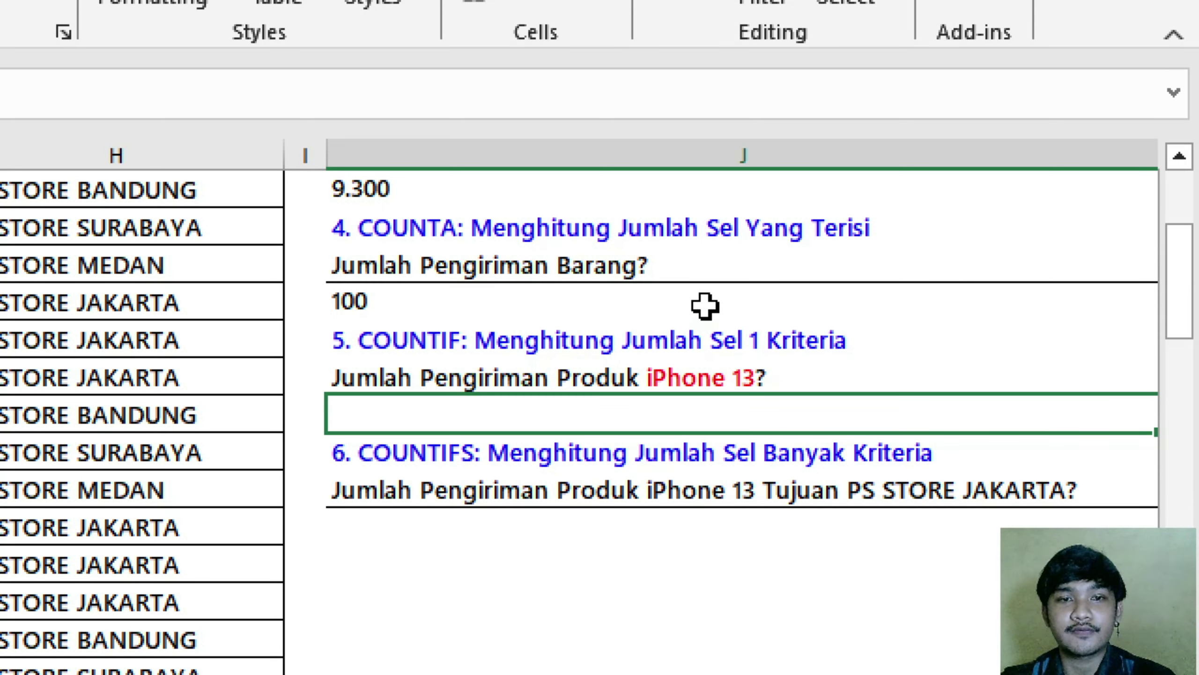
text(=)
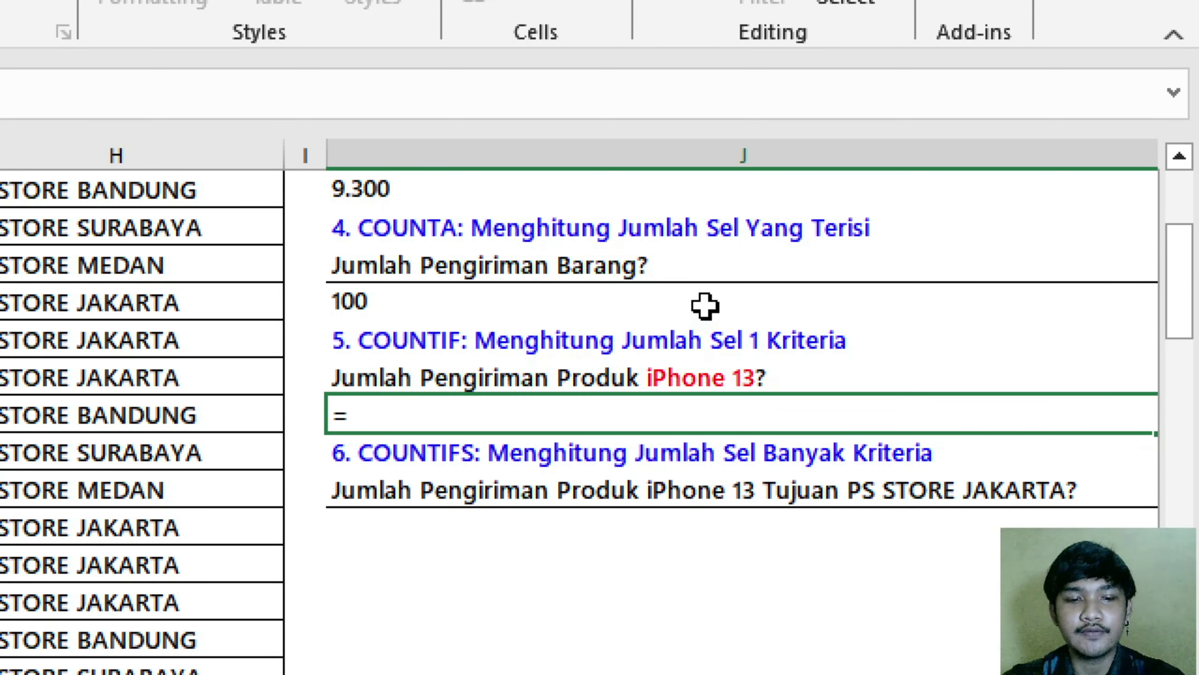
text(countif)
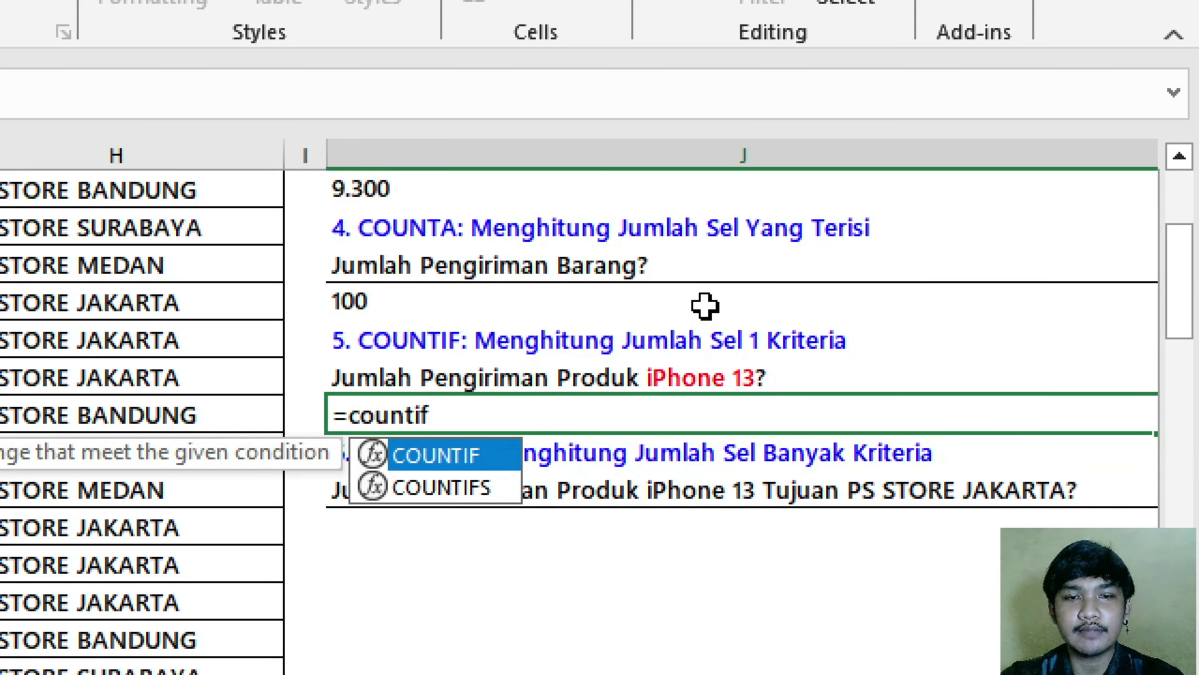
key(Tab)
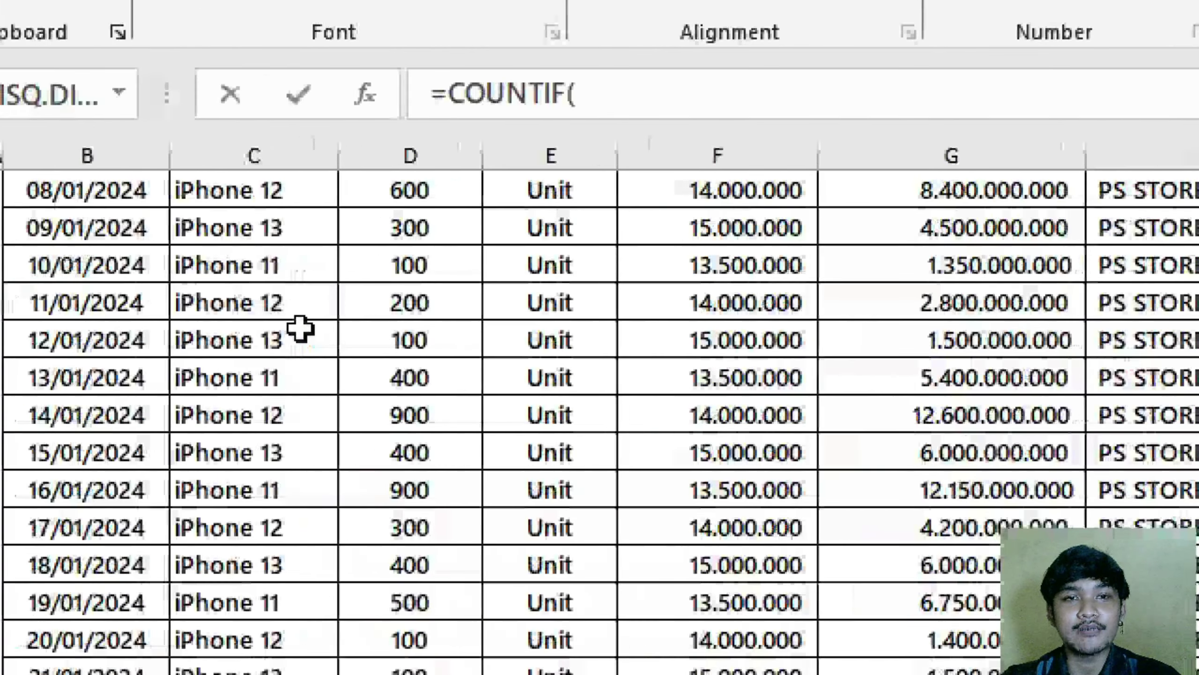
scroll(349, 384, up, 3)
click(266, 281)
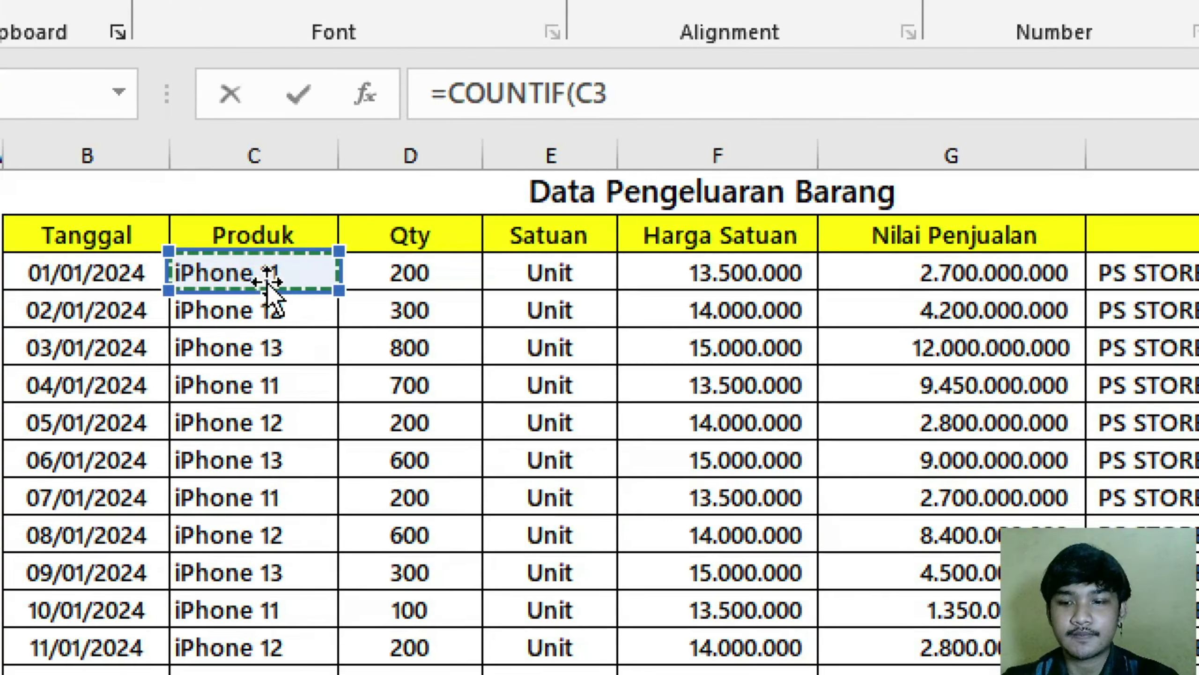
key(ctrl+shift+Down)
scroll(1017, 504, up, 5)
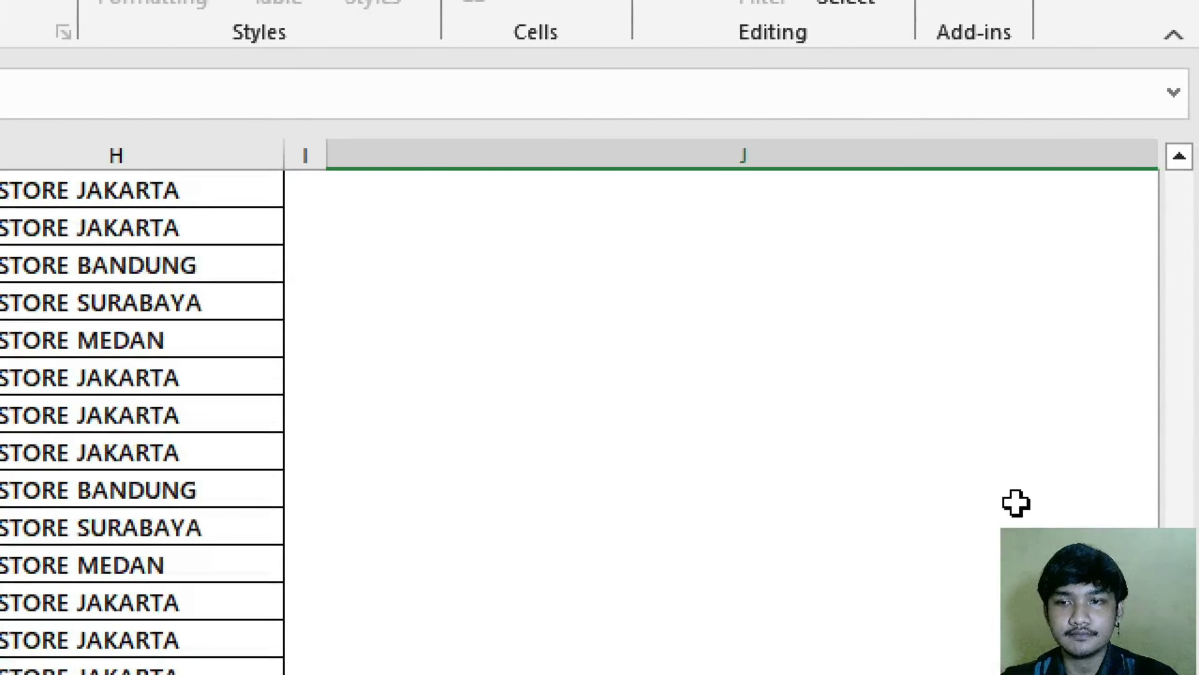
scroll(845, 383, up, 6)
scroll(845, 383, down, 3)
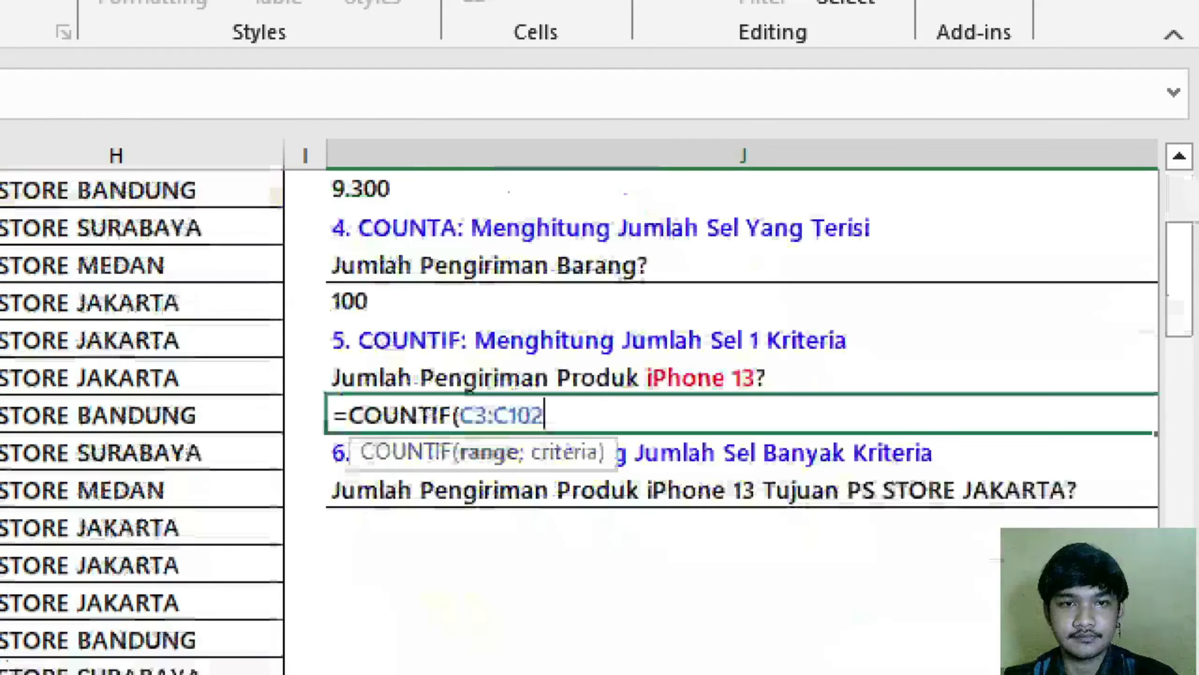
text(;)
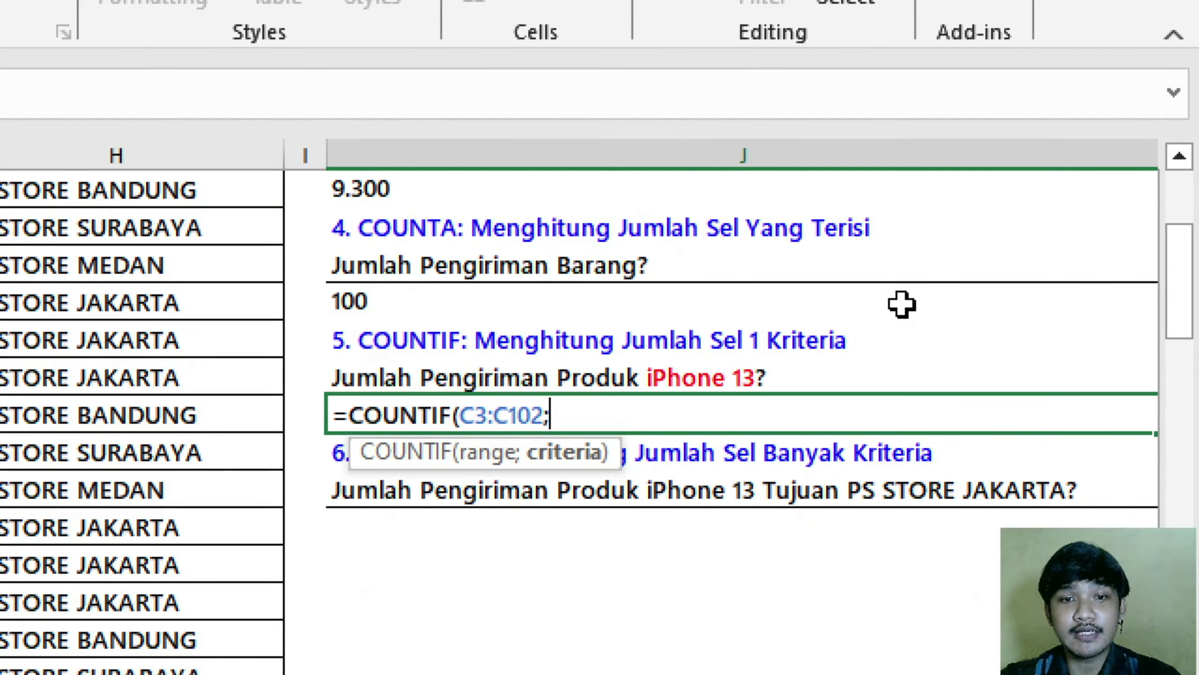
Complete the COUNTIF formula in cell J16 with the criterion "iPhone 13"
text(")
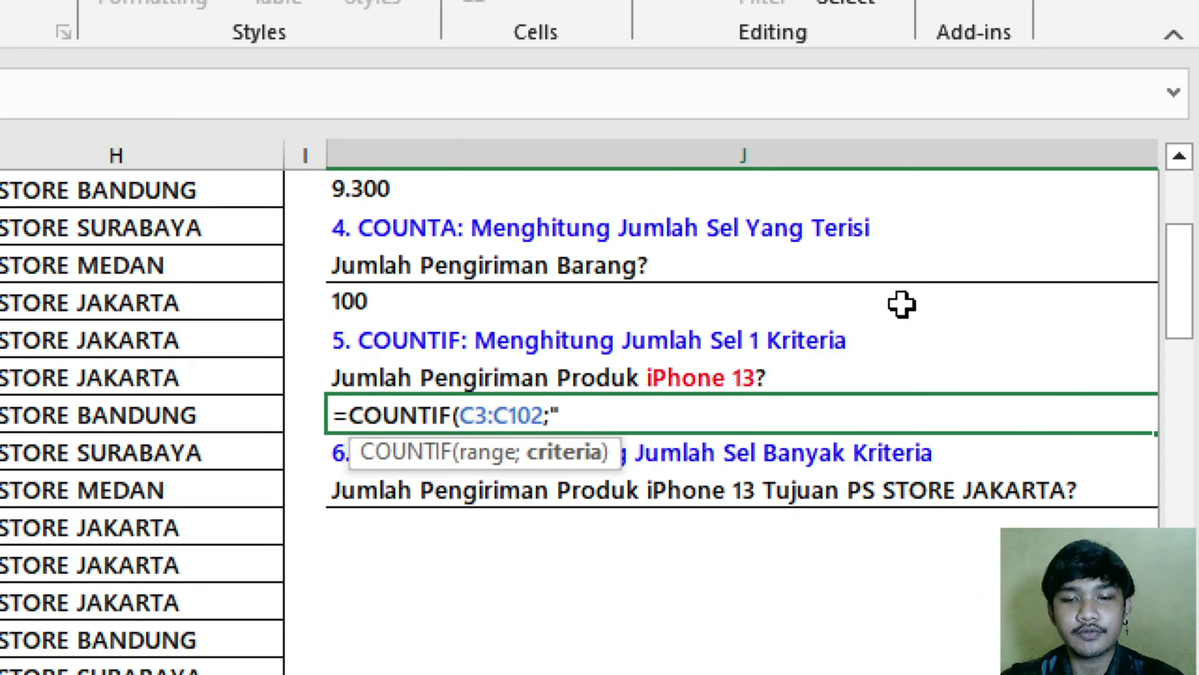
text(iPho)
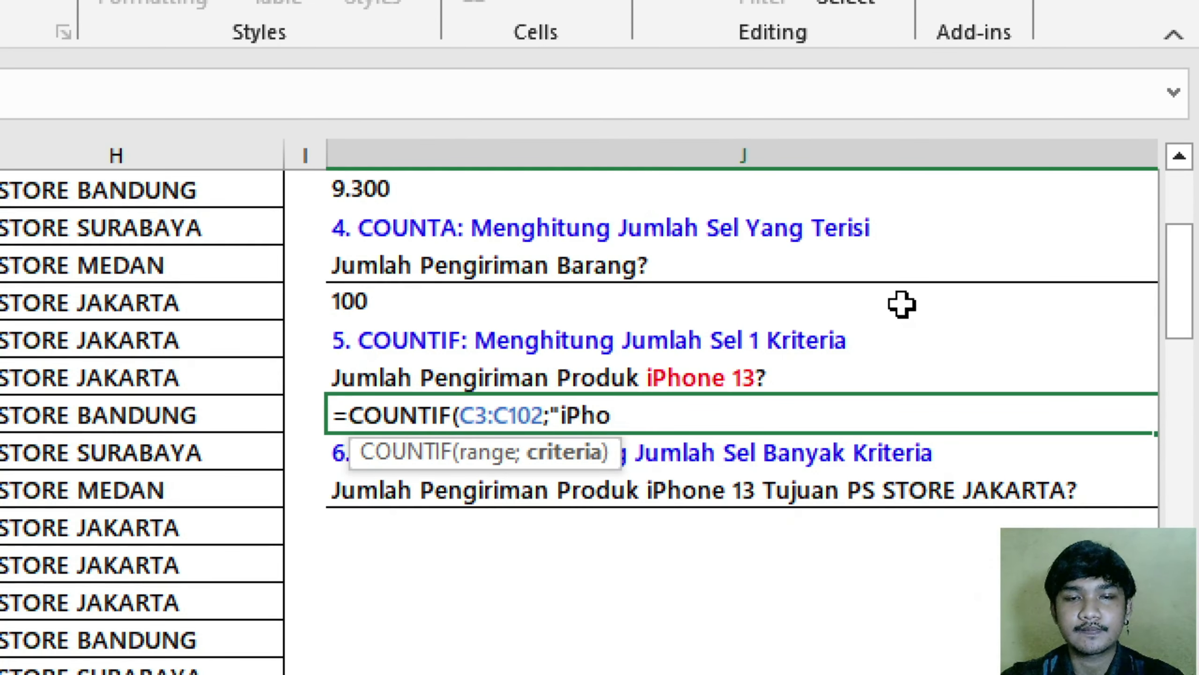
text(ne 13)
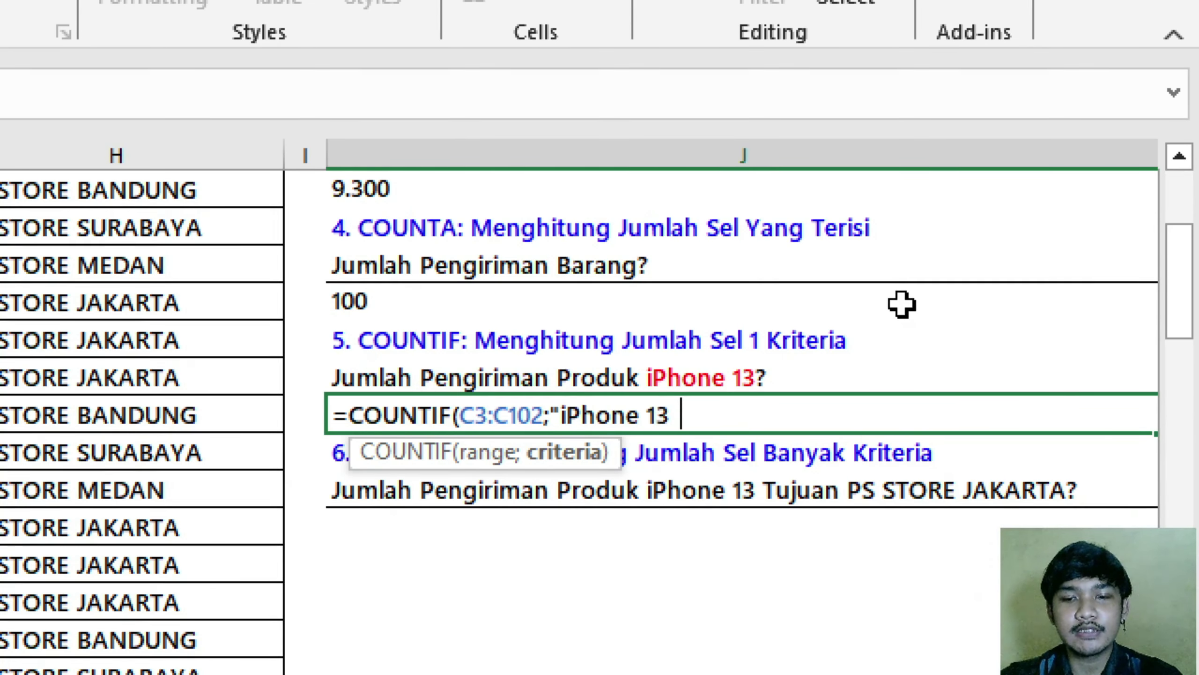
text("))
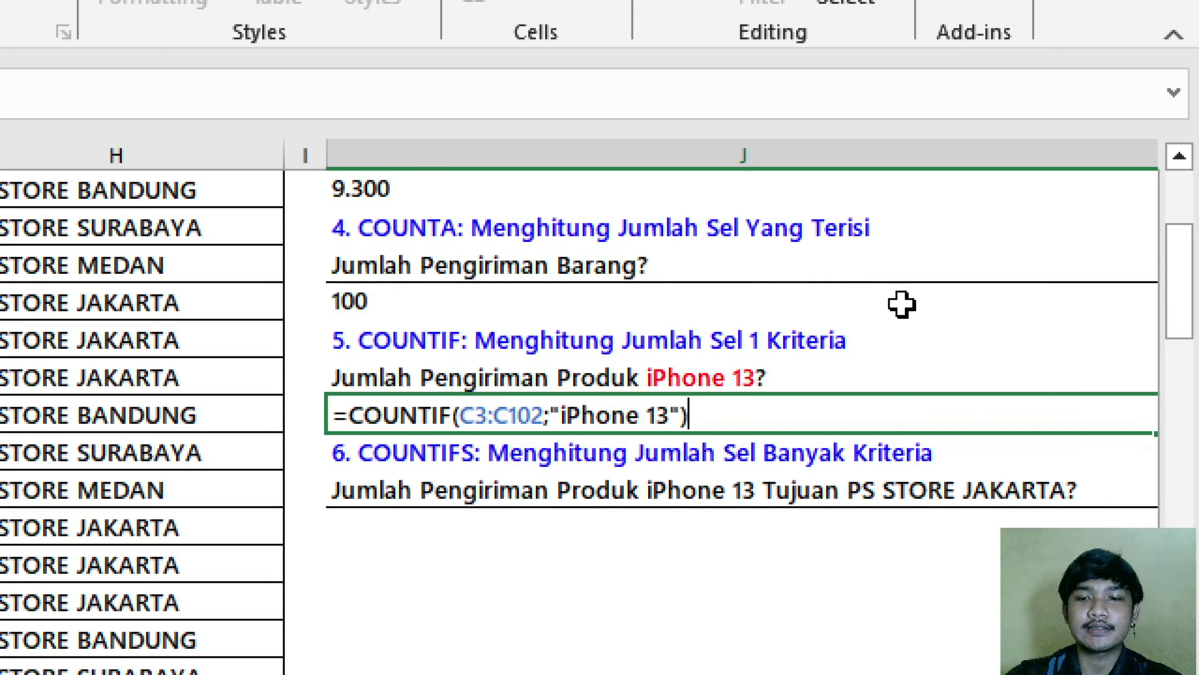
key(ctrl+Return)
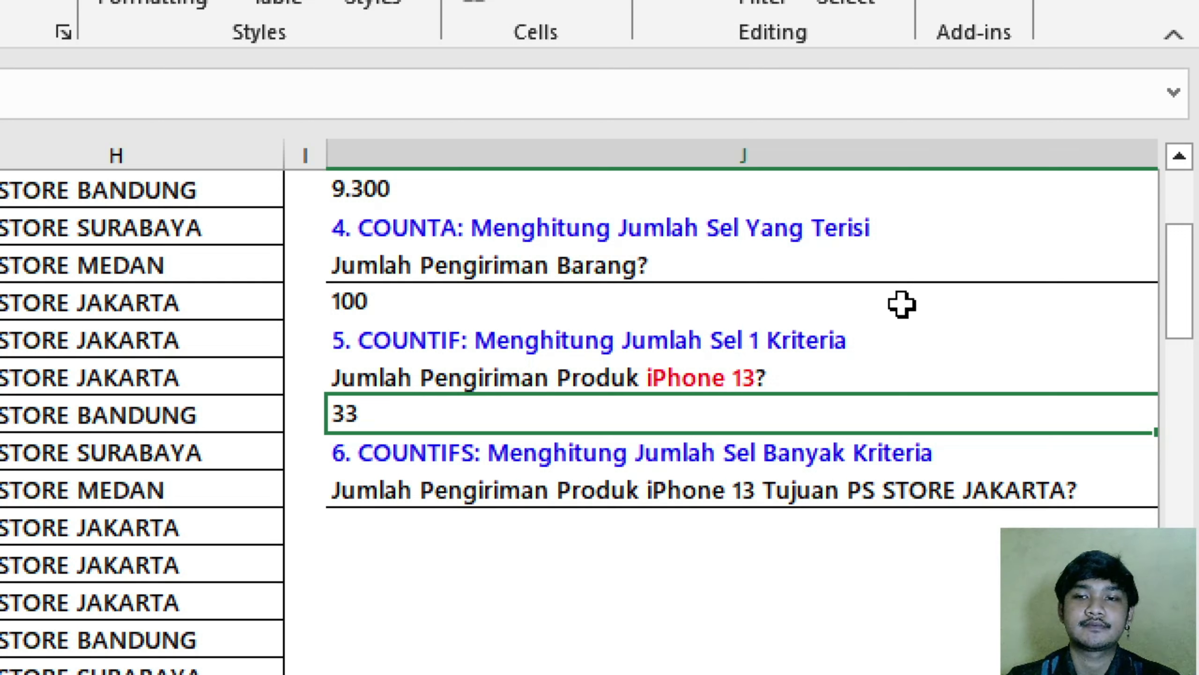
Start a COUNTIFS formula in cell J19 with the Produk cells C3:C102 as its first criteria range
click(399, 525)
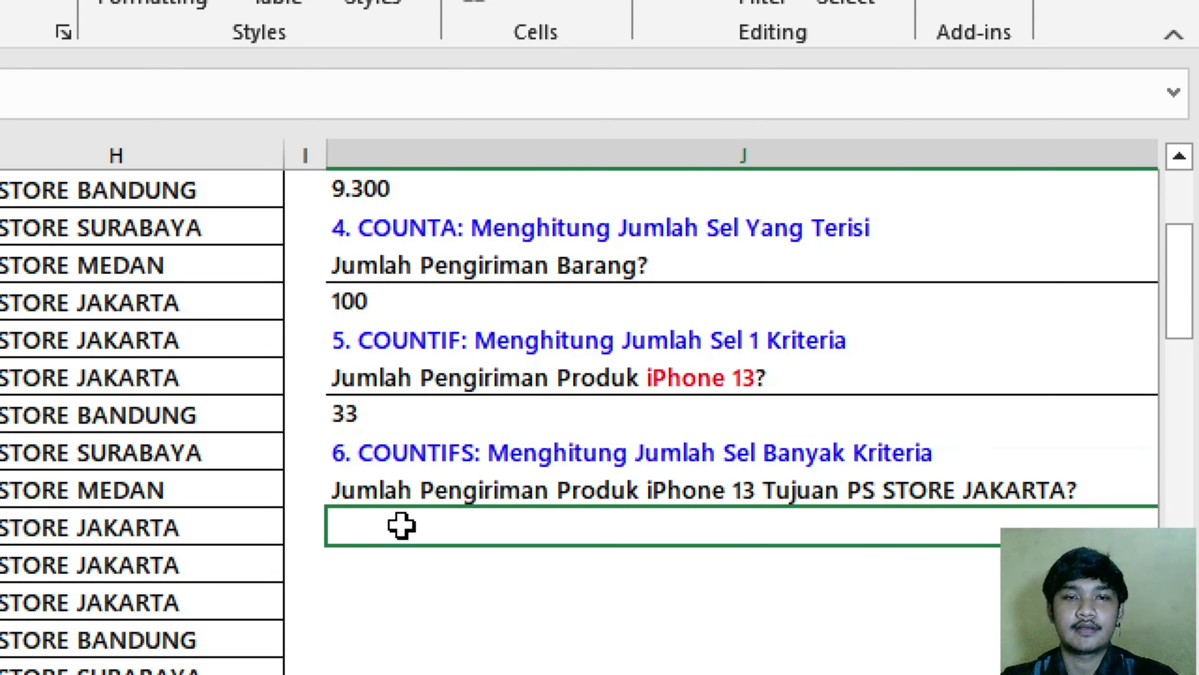
click(511, 454)
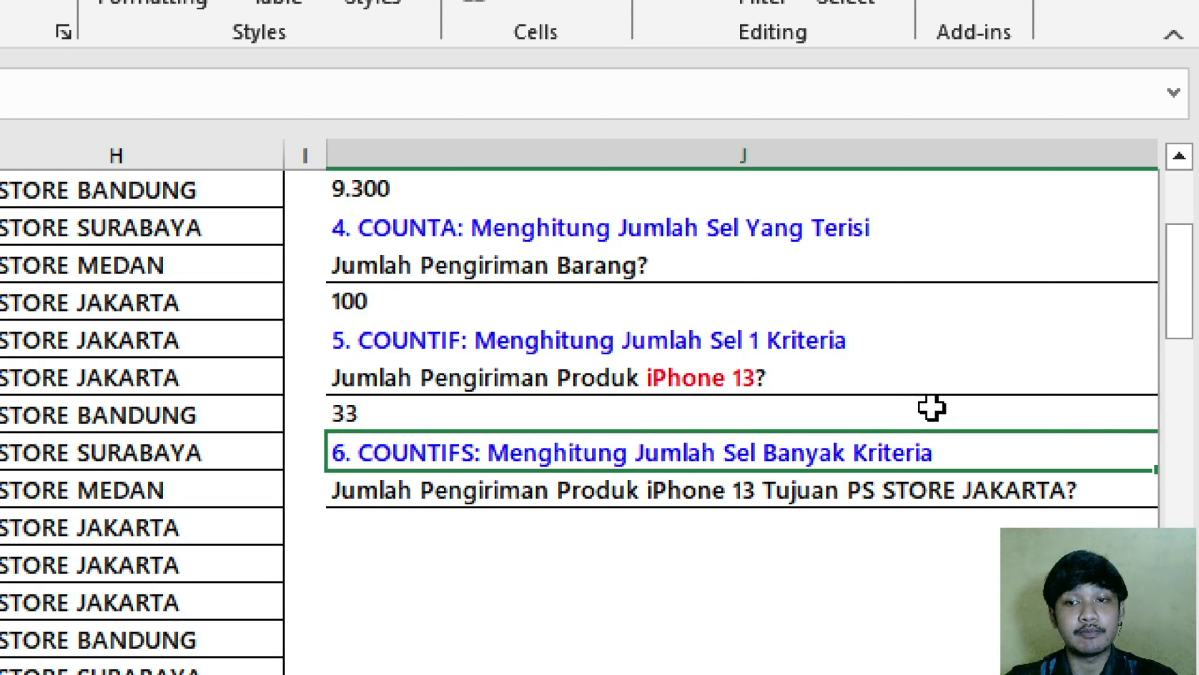
key(Down)
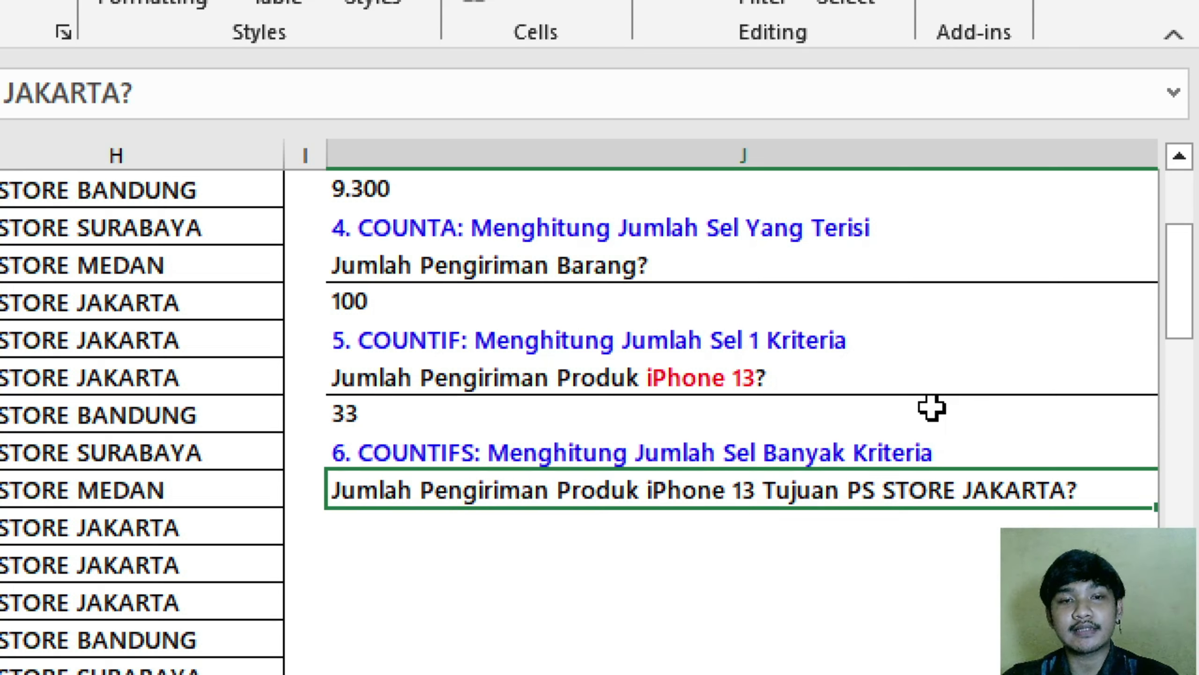
key(Return)
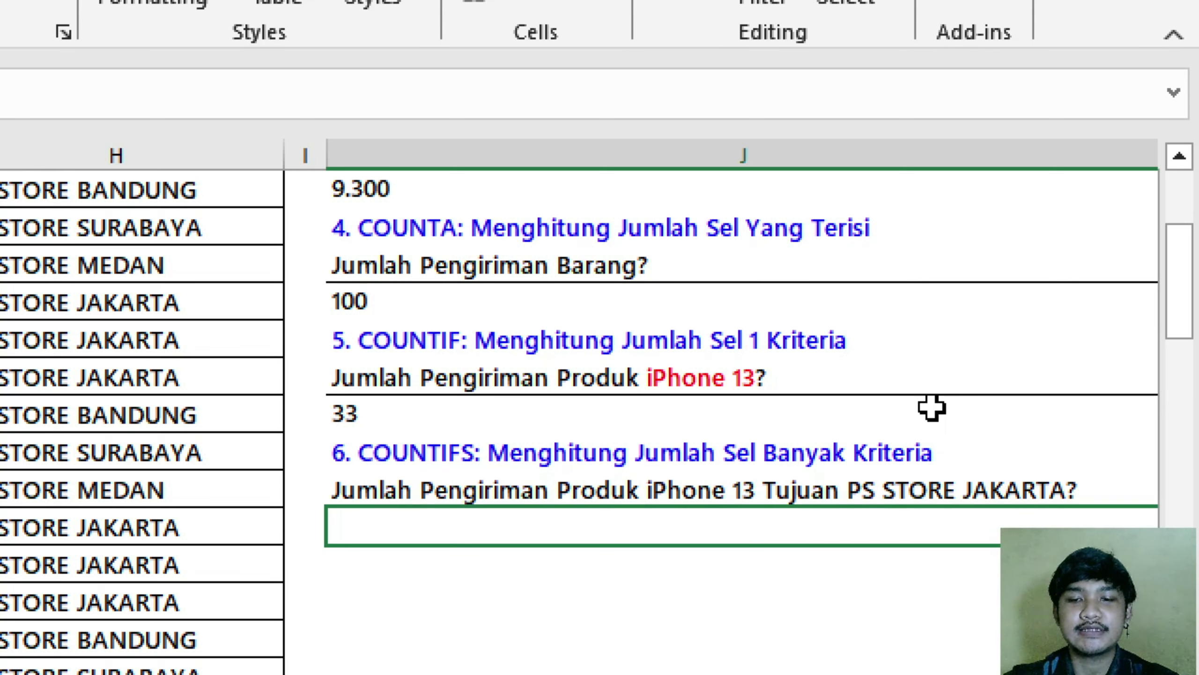
text(=co)
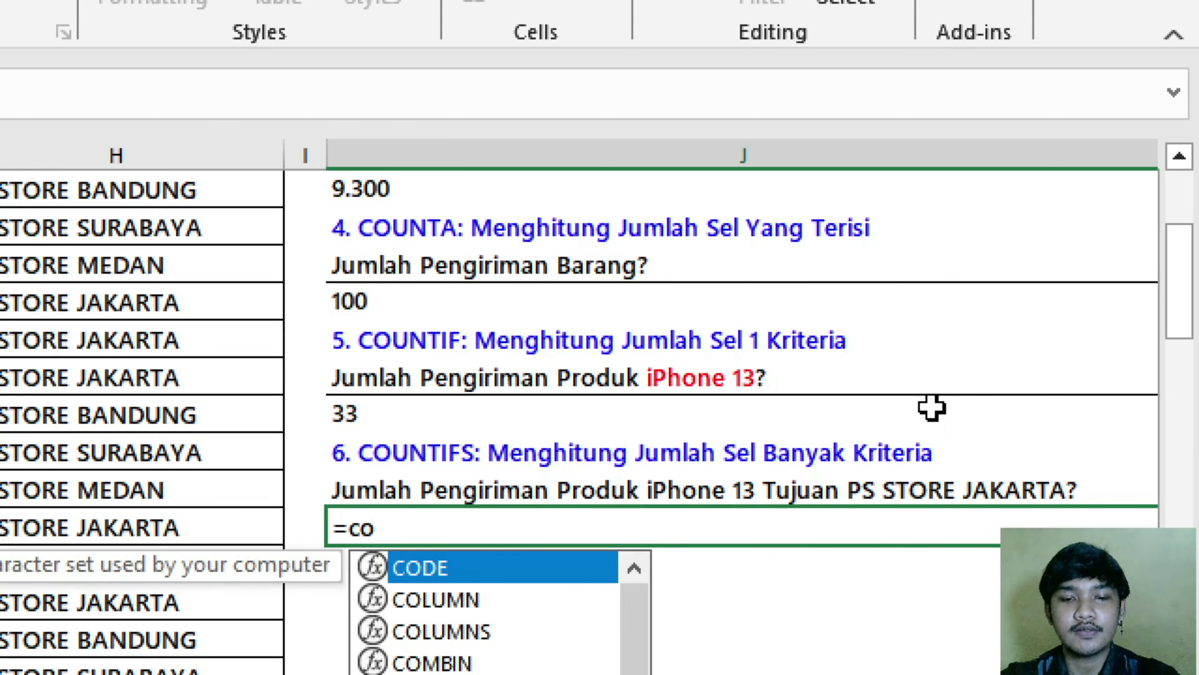
text(untifs)
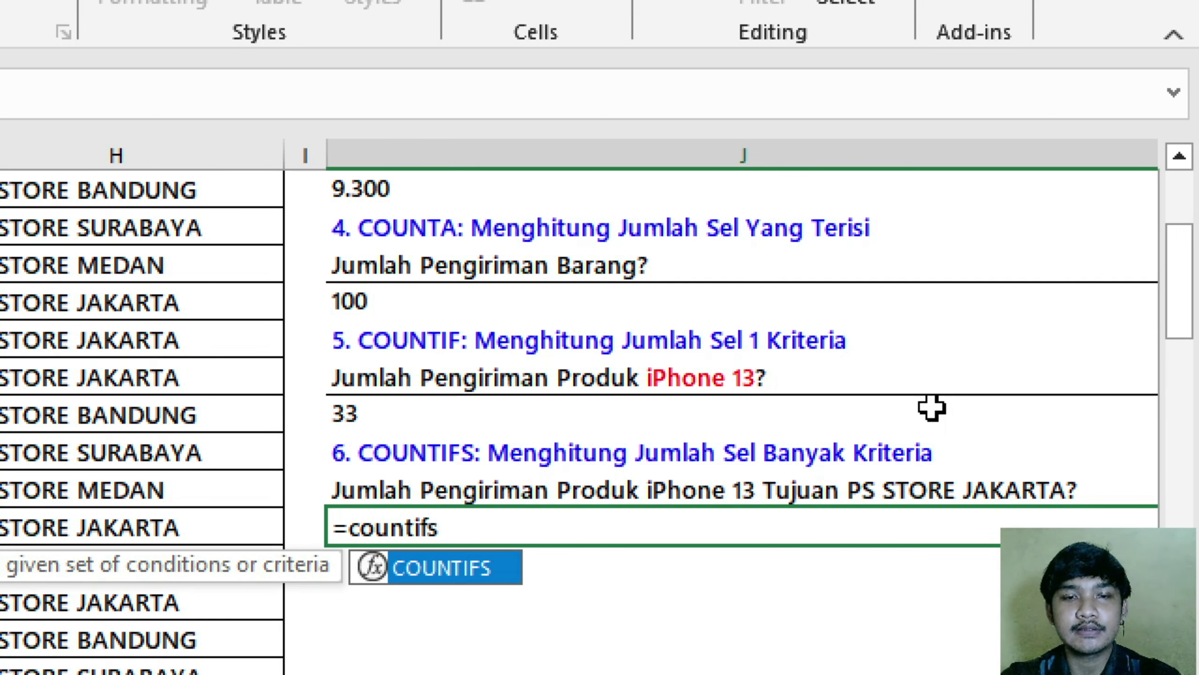
key(Tab)
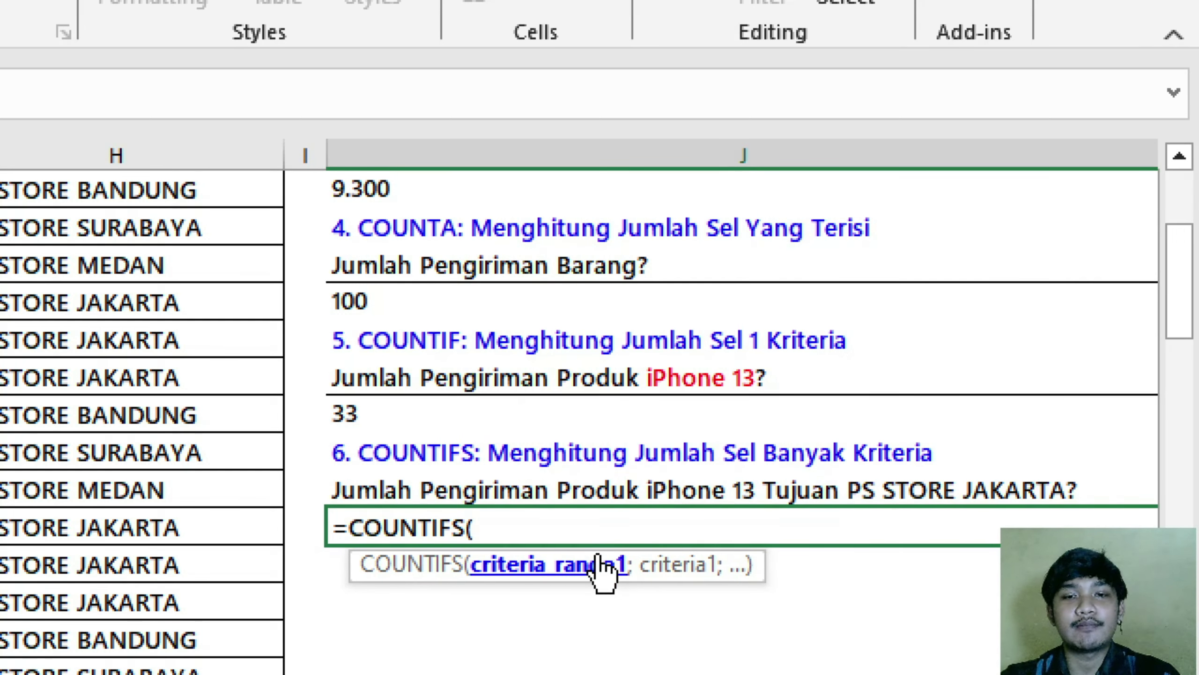
scroll(584, 510, up, 3)
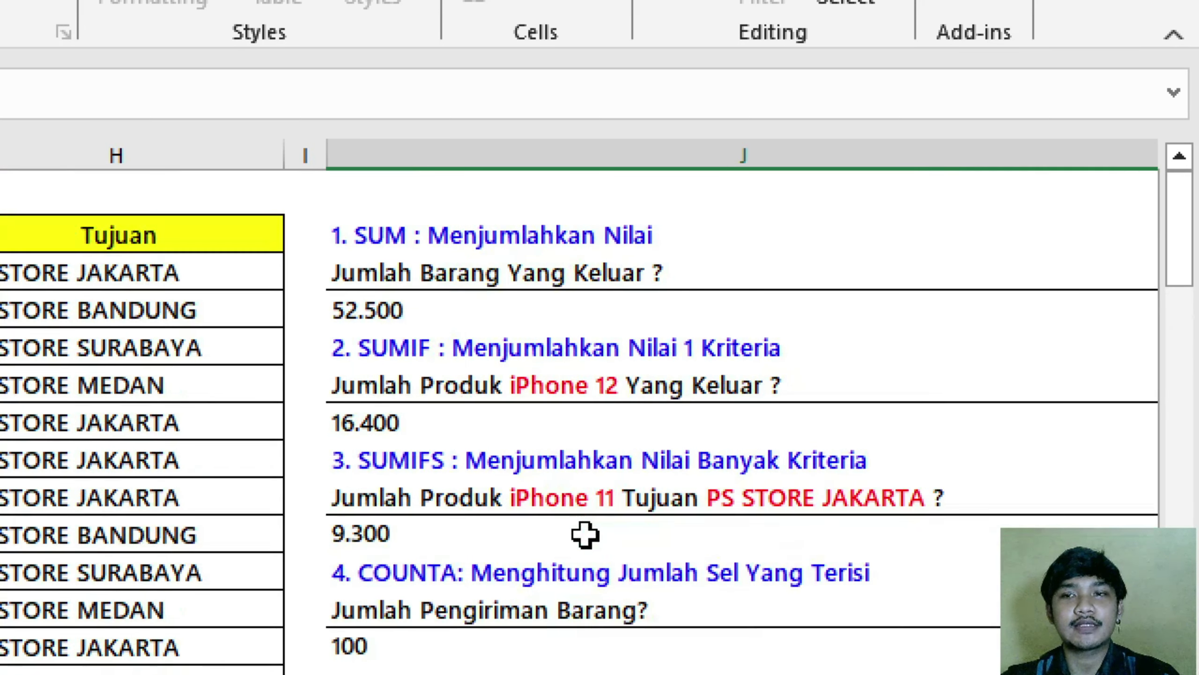
scroll(584, 536, left, 3)
click(397, 278)
scroll(388, 276, down, 1)
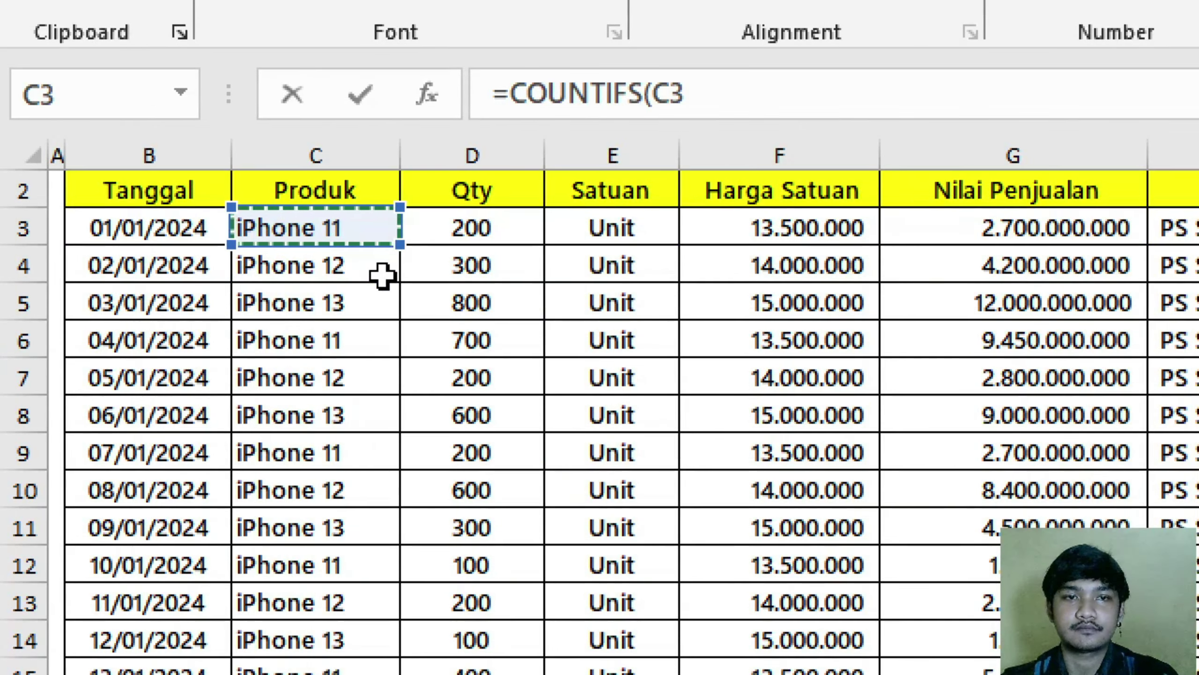
key(ctrl+shift+Down)
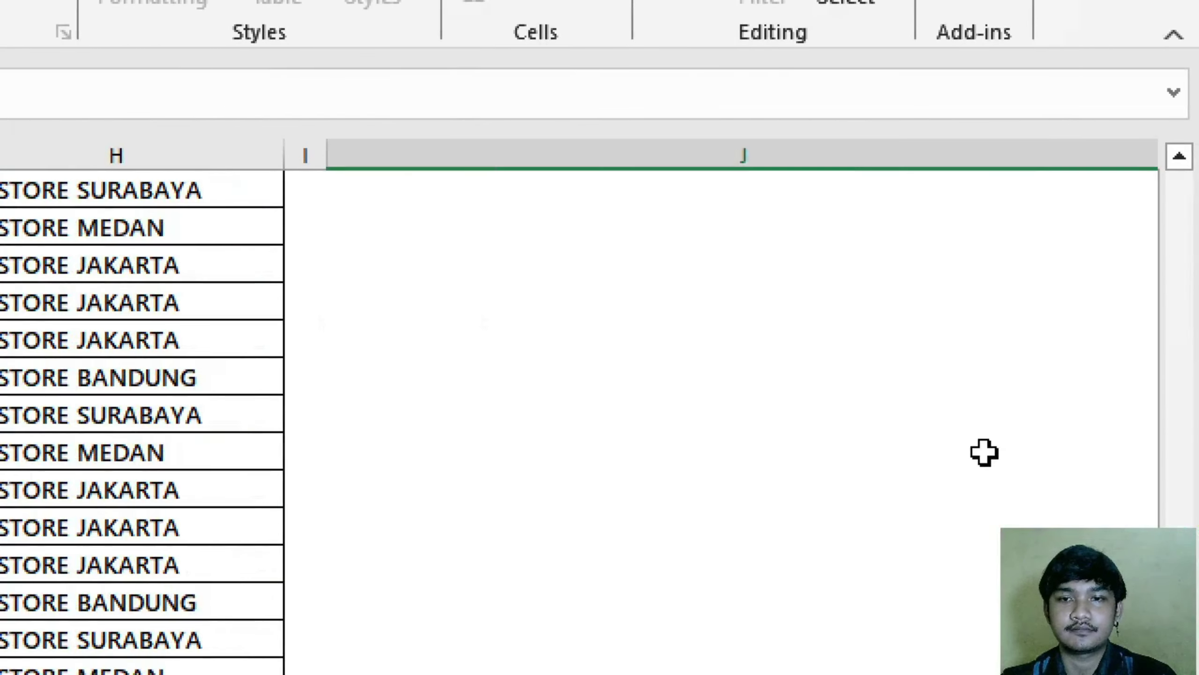
scroll(985, 453, down, 1)
scroll(974, 482, up, 11)
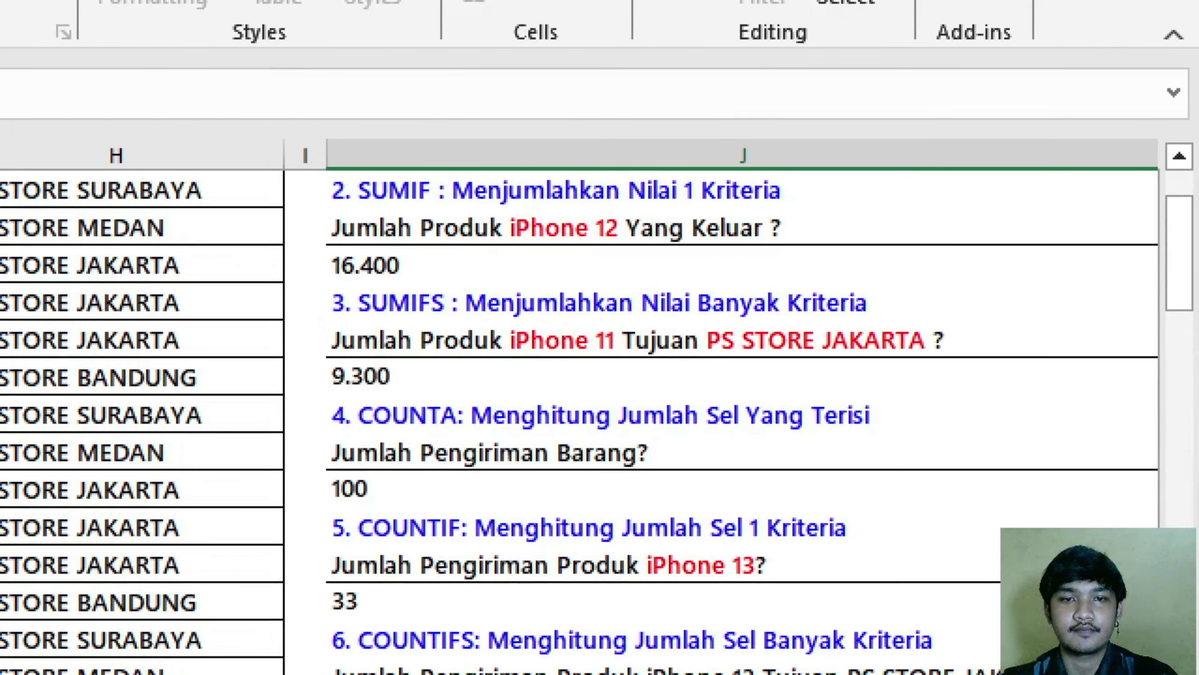
scroll(974, 482, down, 2)
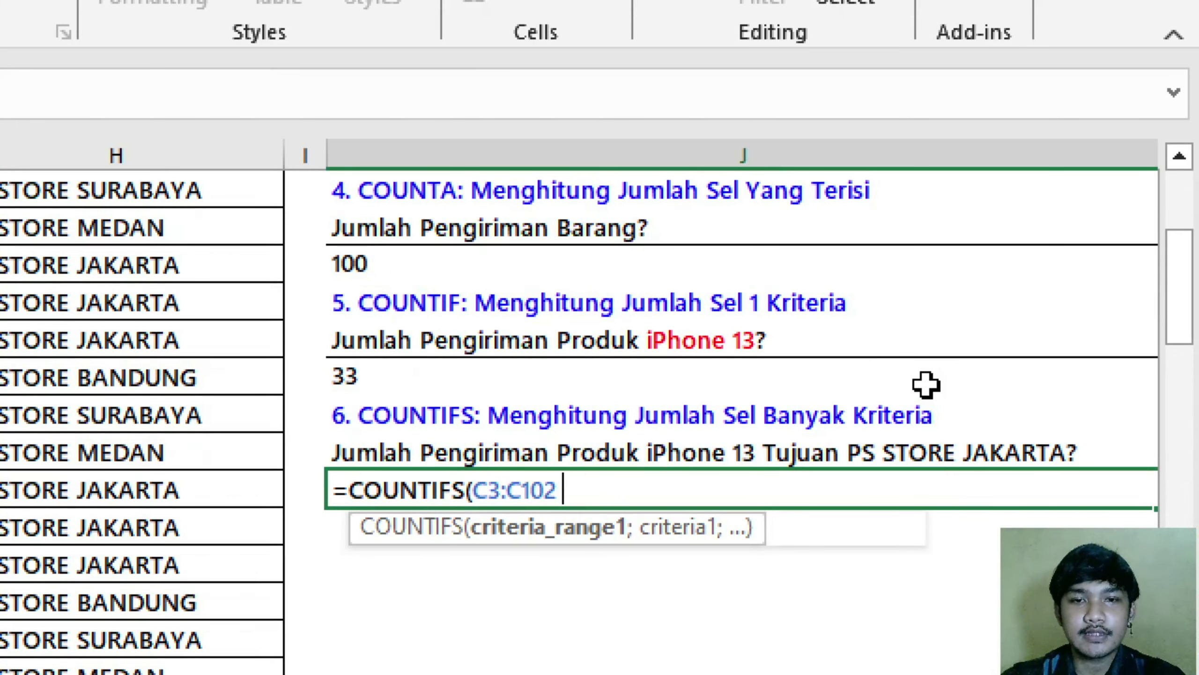
Enter "iPhone 13" as the first criterion of the COUNTIFS formula in J19
text(;")
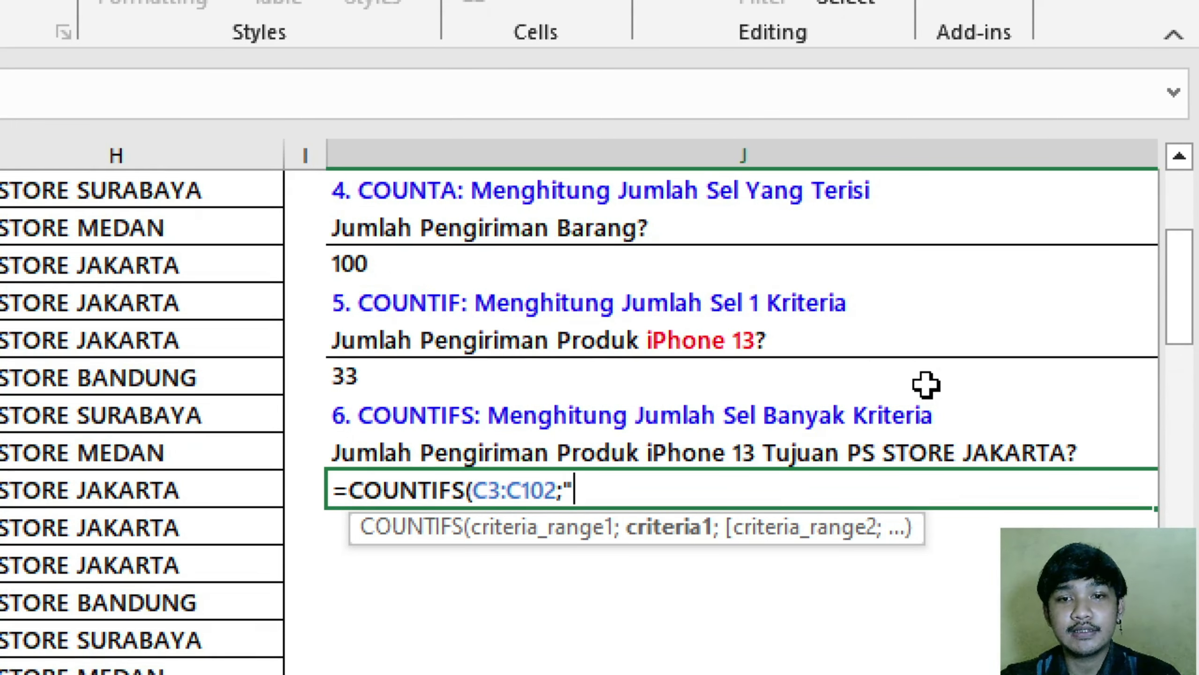
text(iP)
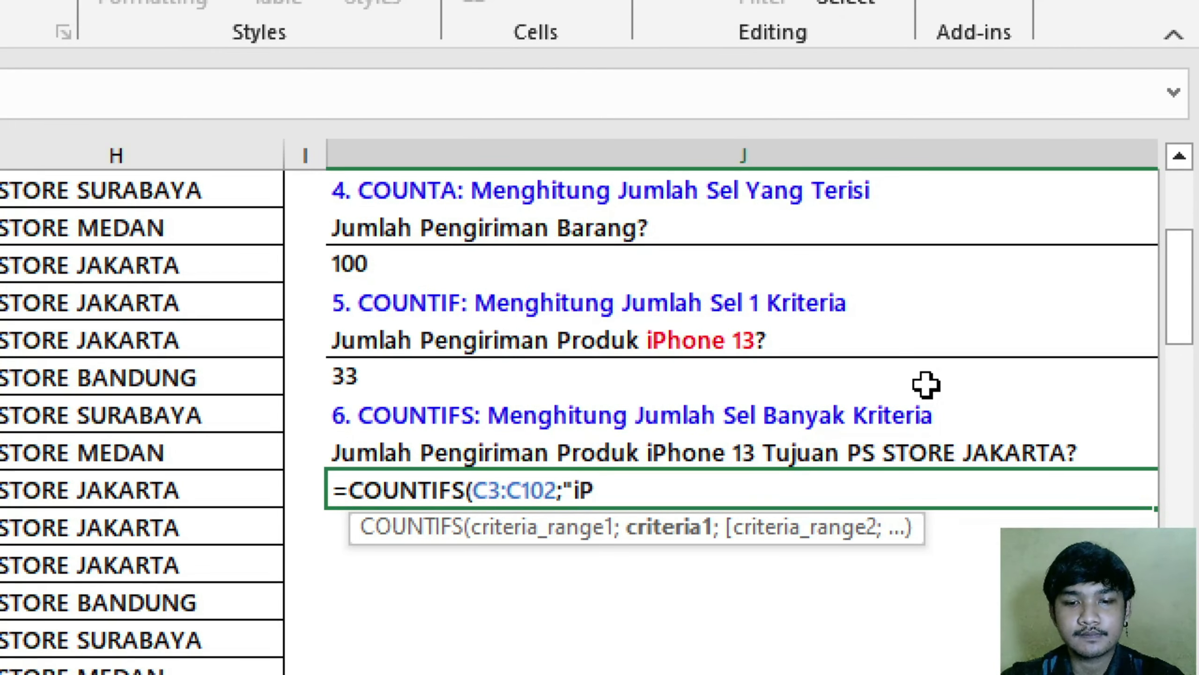
text(hone 13)
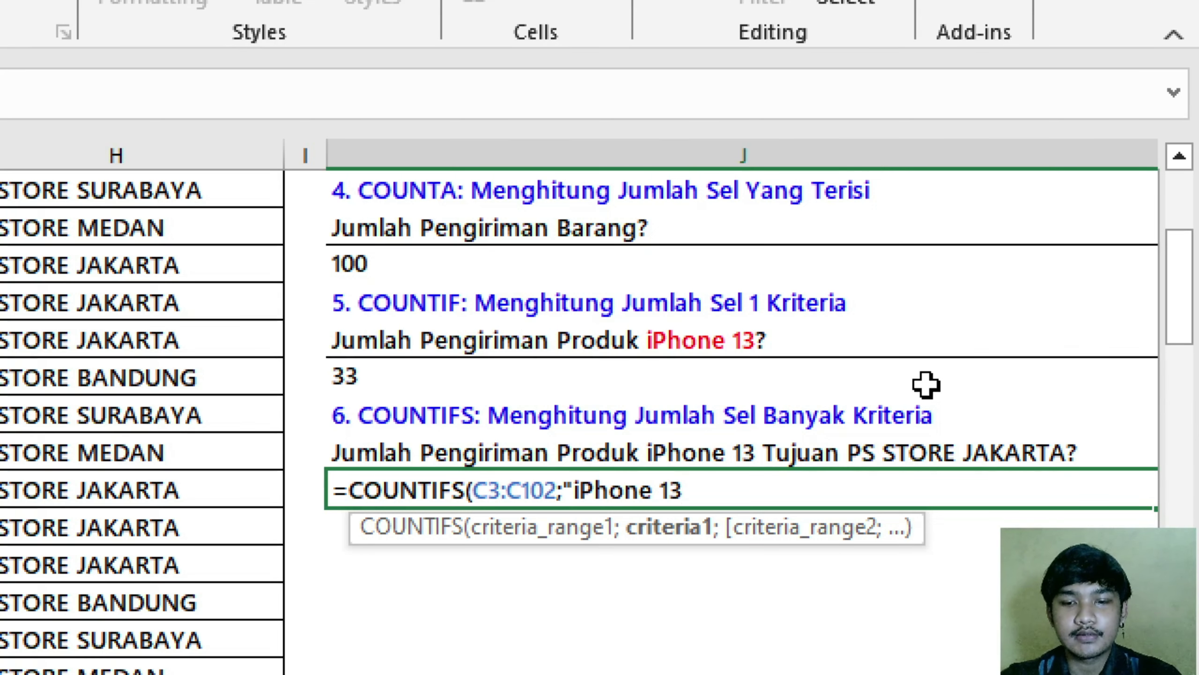
text(";)
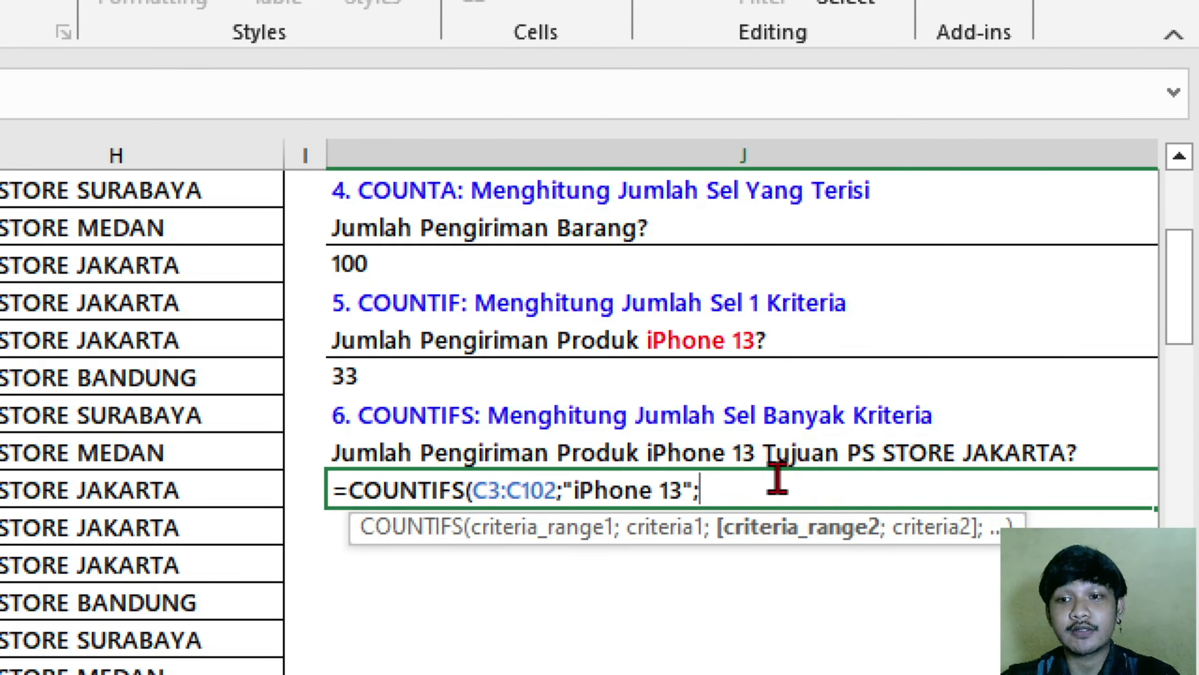
Add the Tujuan cells H3:H102 as the second criteria range of the COUNTIFS formula
scroll(1027, 392, up, 3)
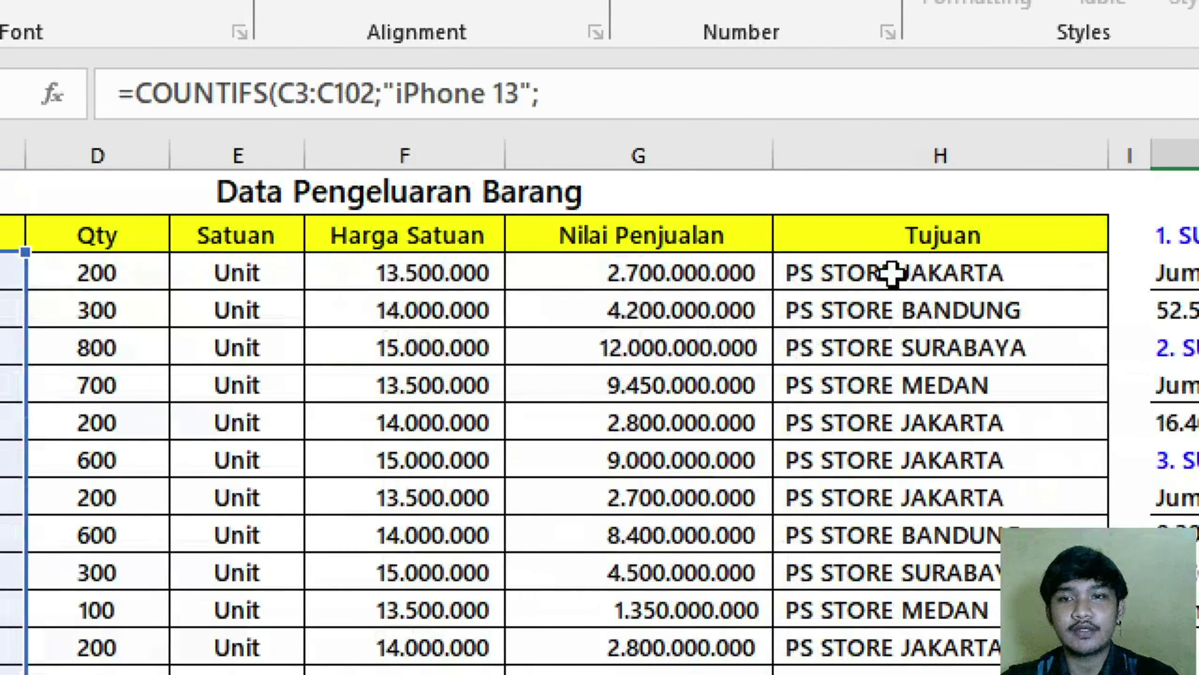
click(892, 274)
key(ctrl+shift+Down)
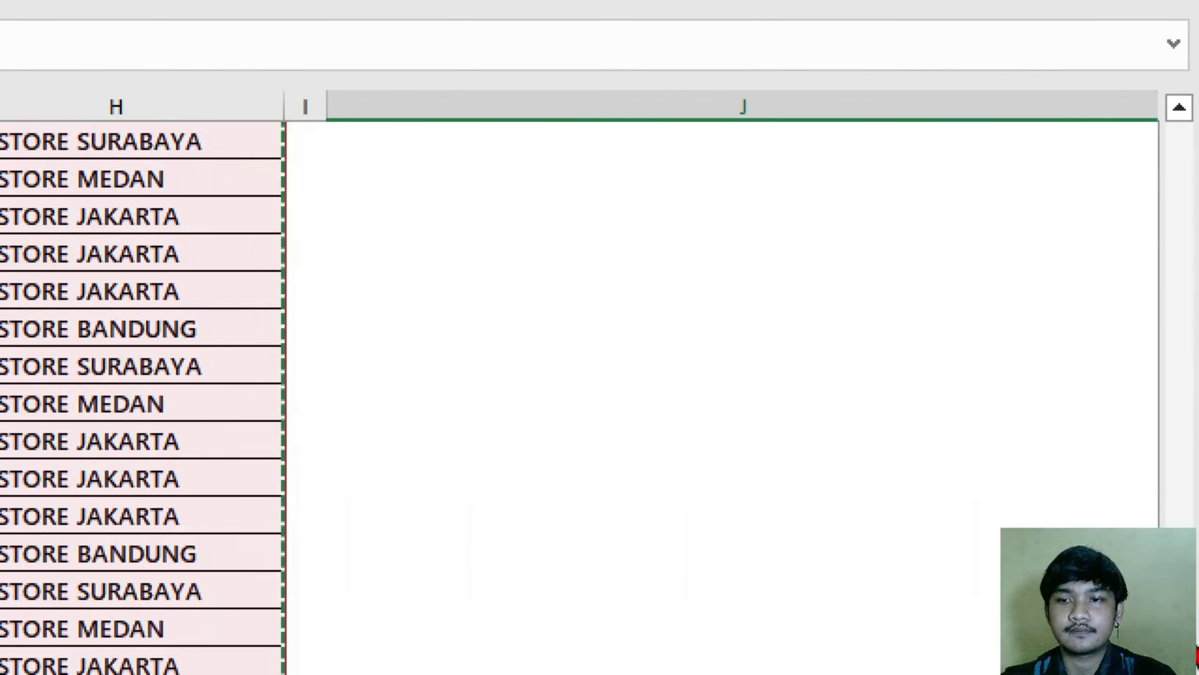
drag(1181, 614, 1175, 132)
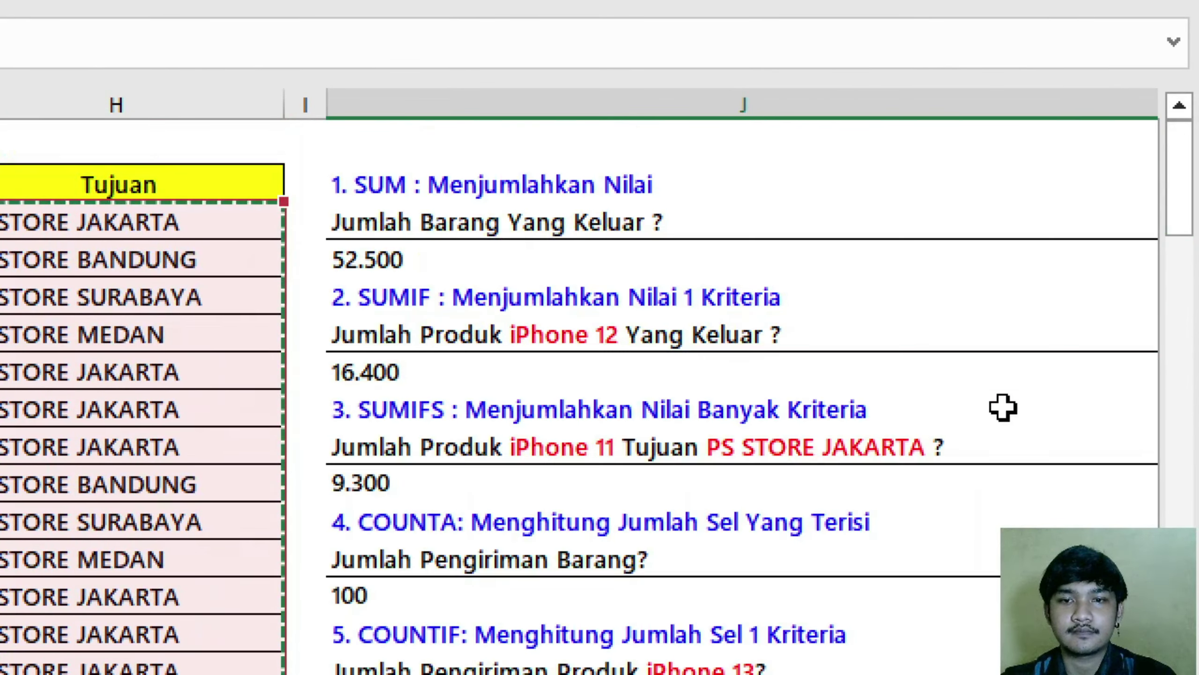
text(;"iPhone 13";H3:H102)
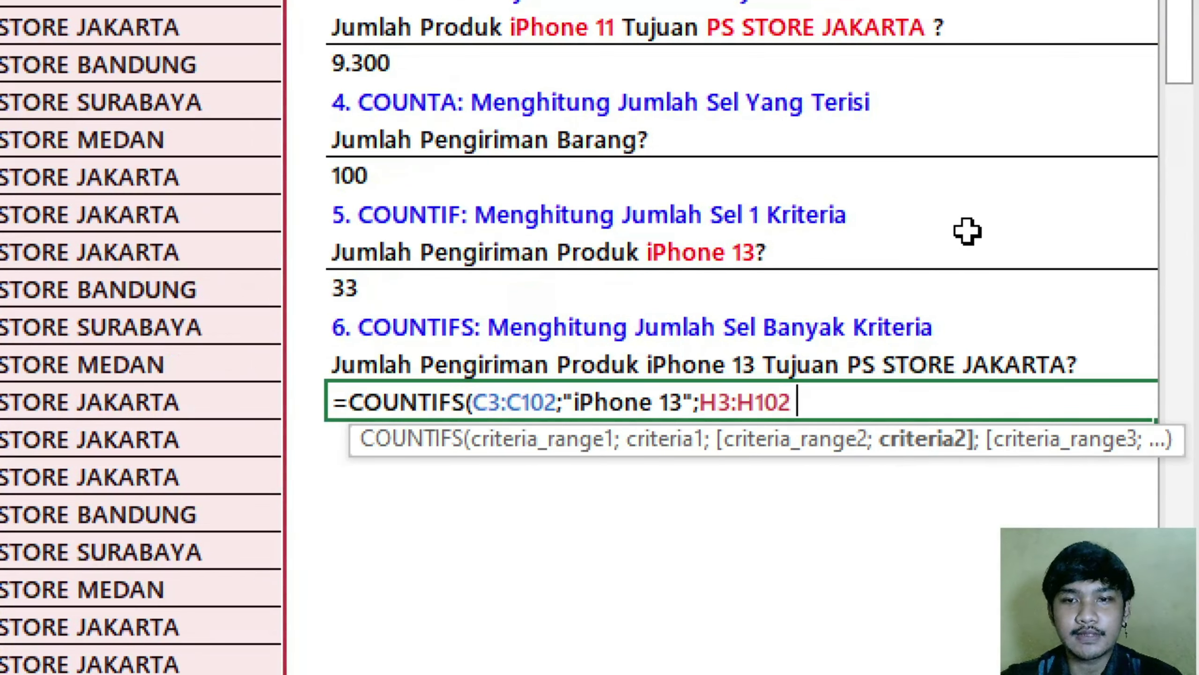
Complete the COUNTIFS formula in J19 with the second criterion "PS STORE JAKARTA"
text(")
text(PS STOR)
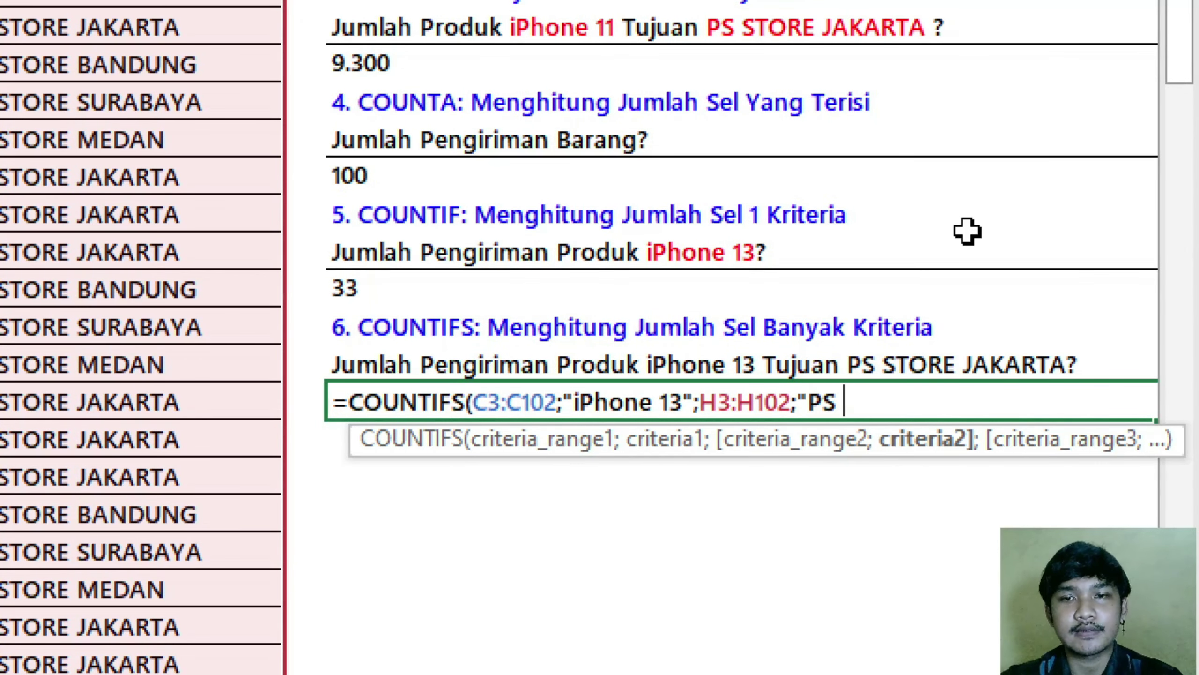
text(JA)
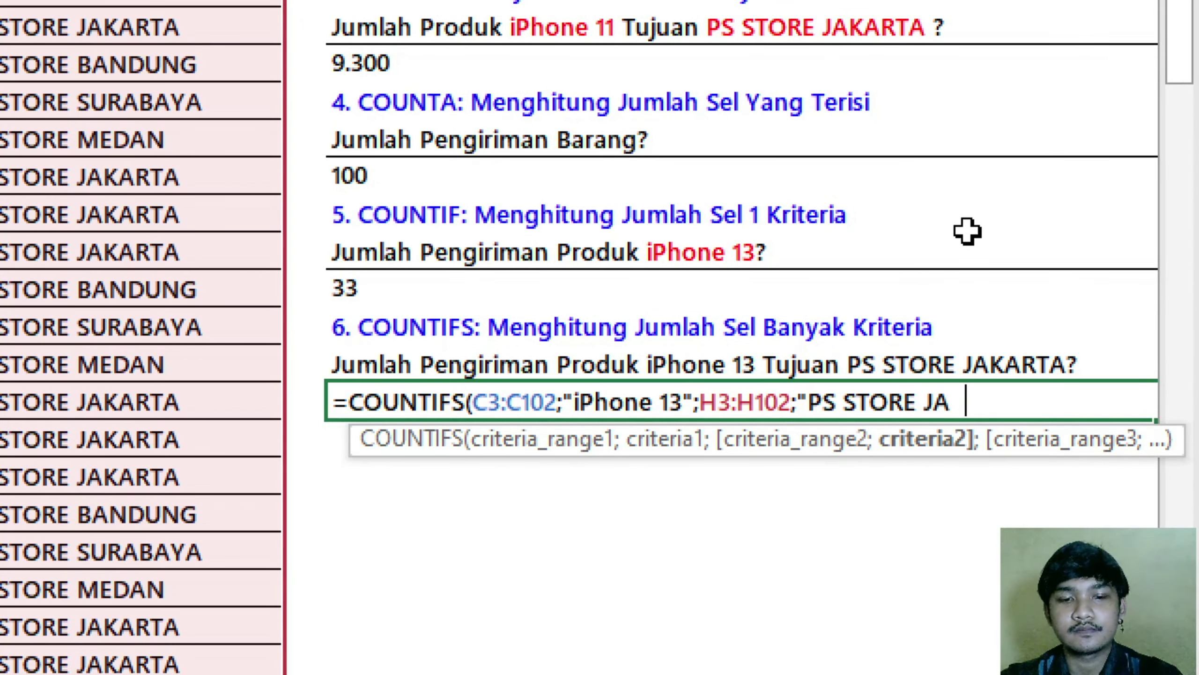
text(KARTA"))
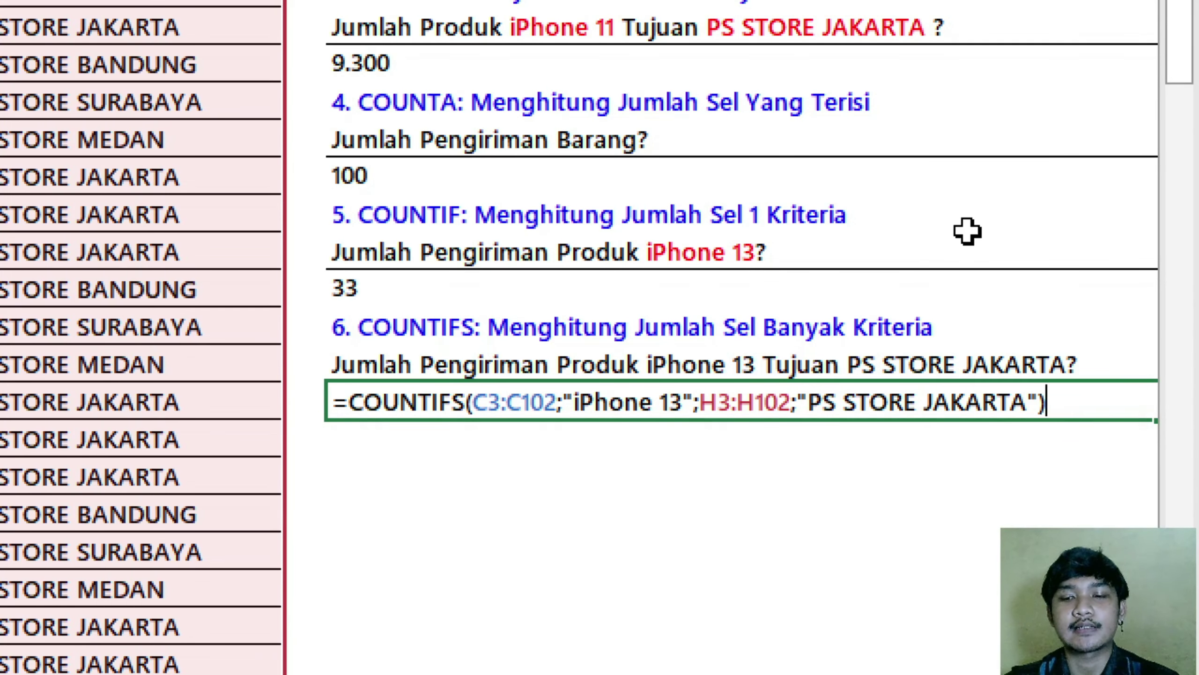
key(ctrl+Return)
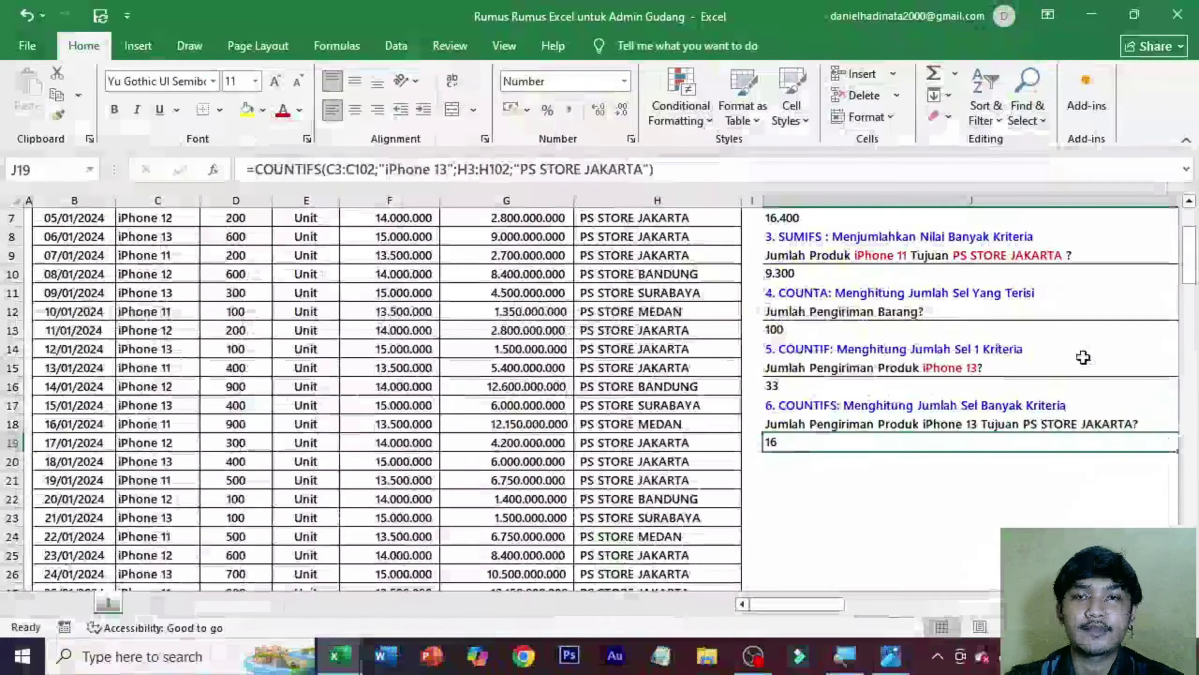
Hide column J with the six answered questions
scroll(963, 179, up, 2)
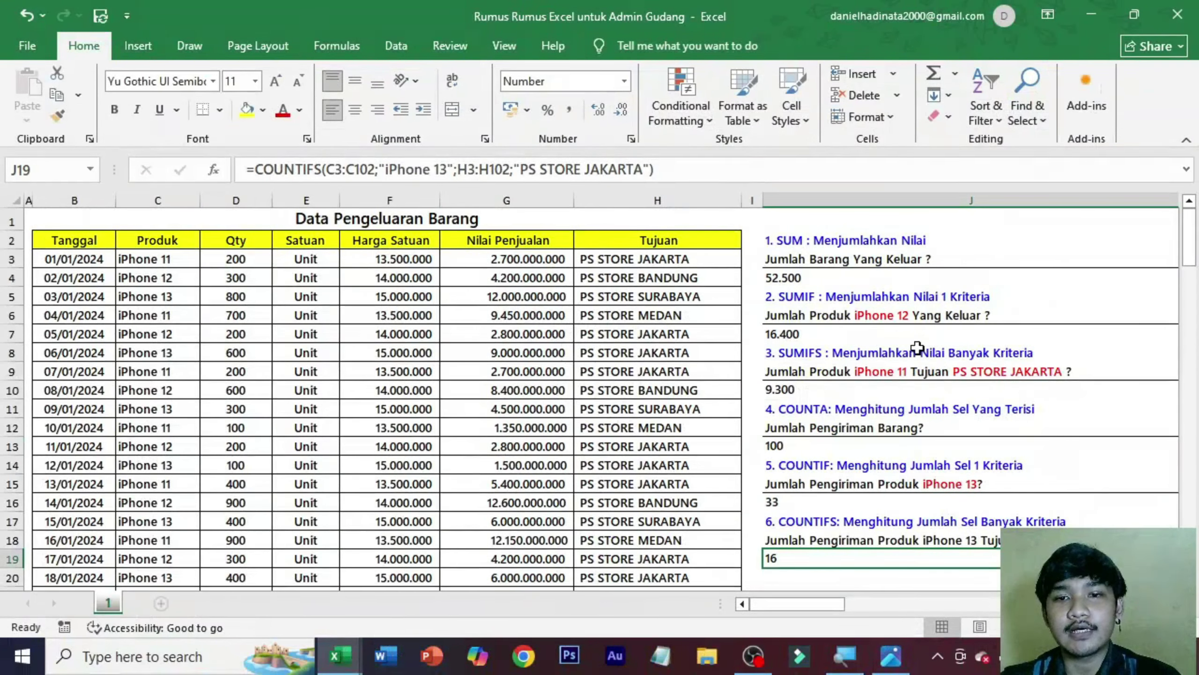
click(876, 191)
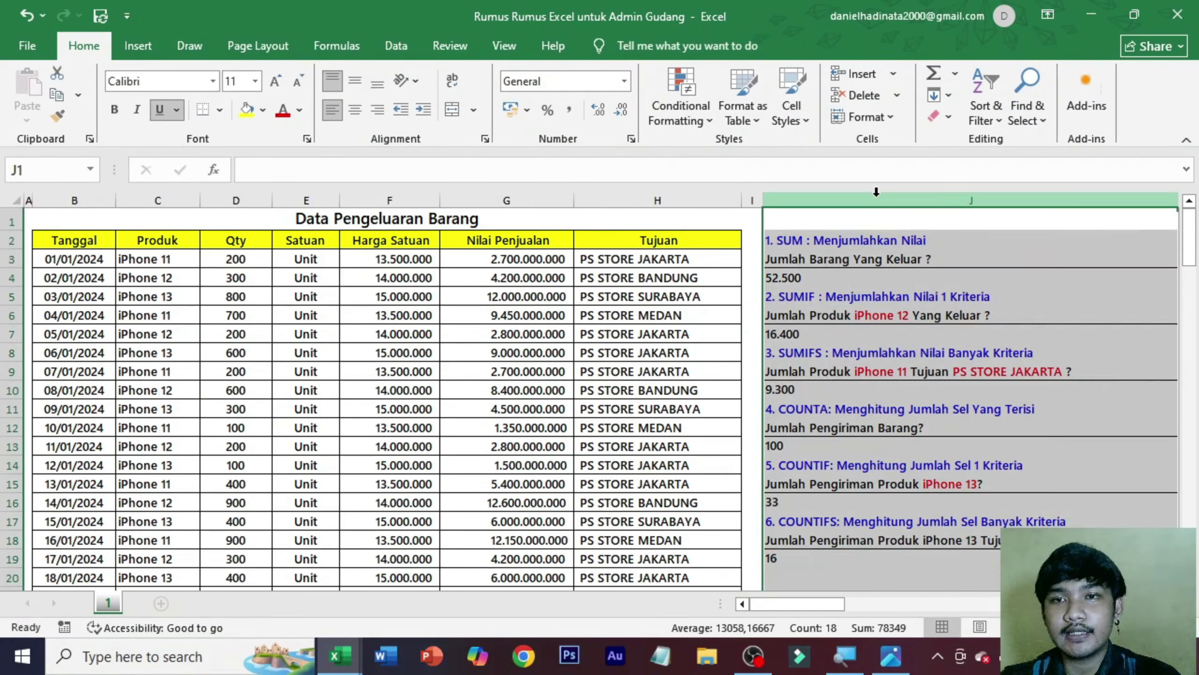
right_click(825, 194)
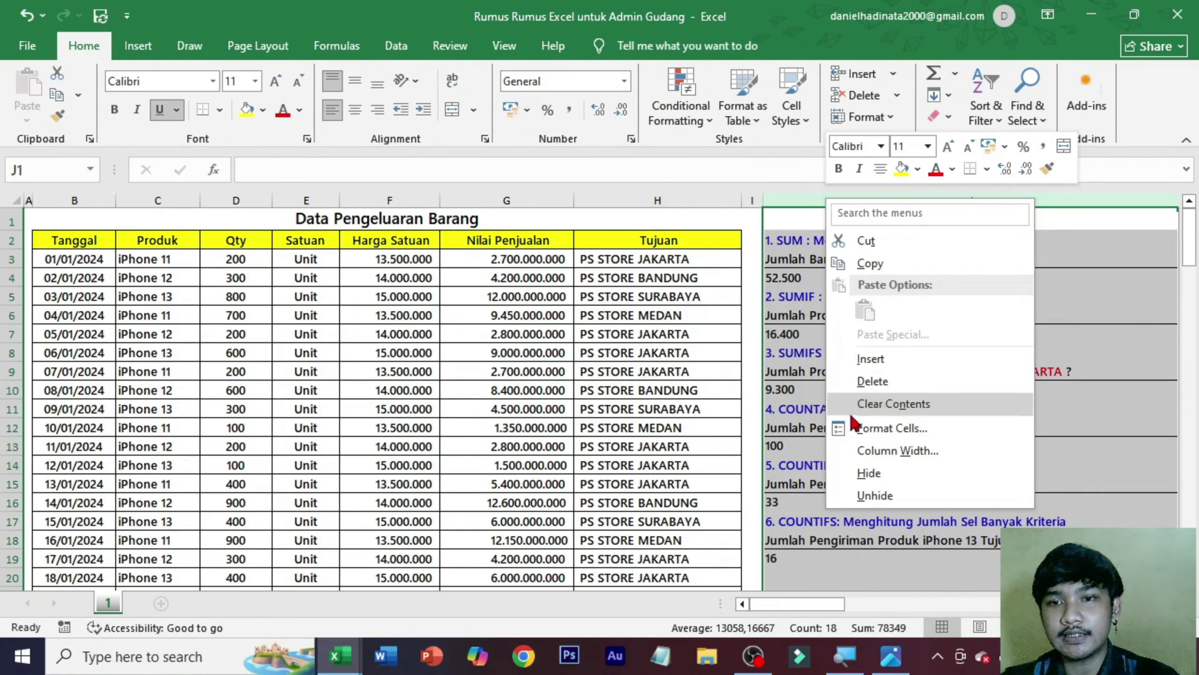
click(869, 473)
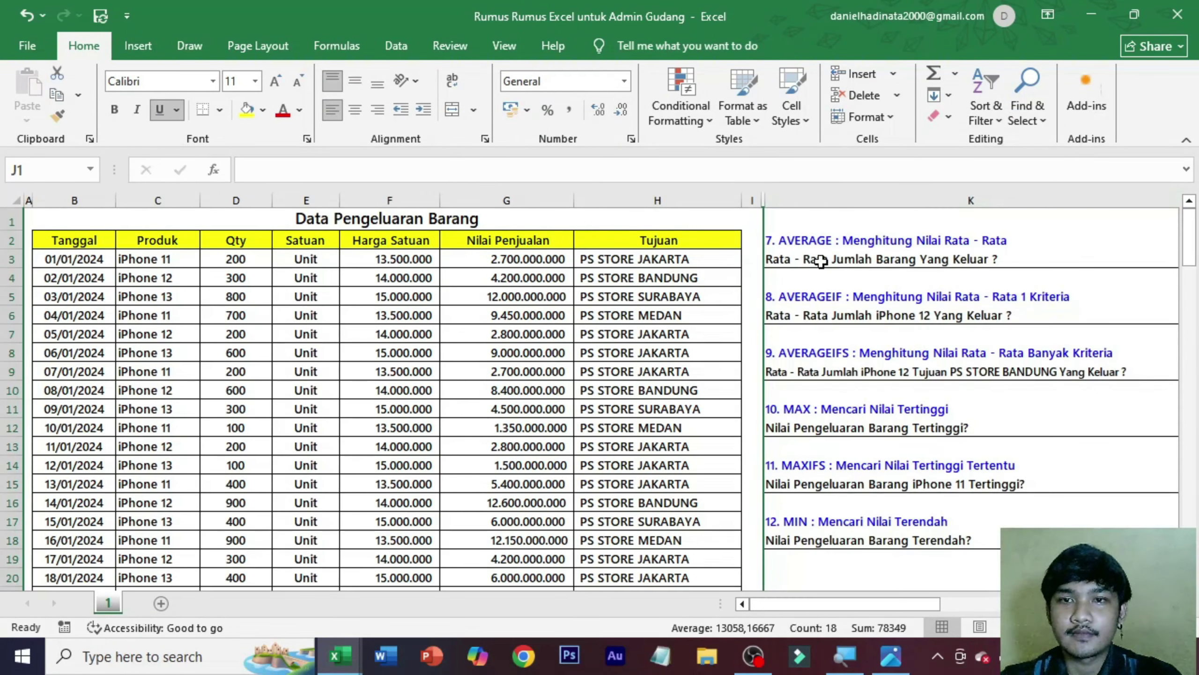
Calculate the average quantity of outgoing goods in K4 with AVERAGE over the Qty cells D3:D102
click(823, 241)
click(816, 278)
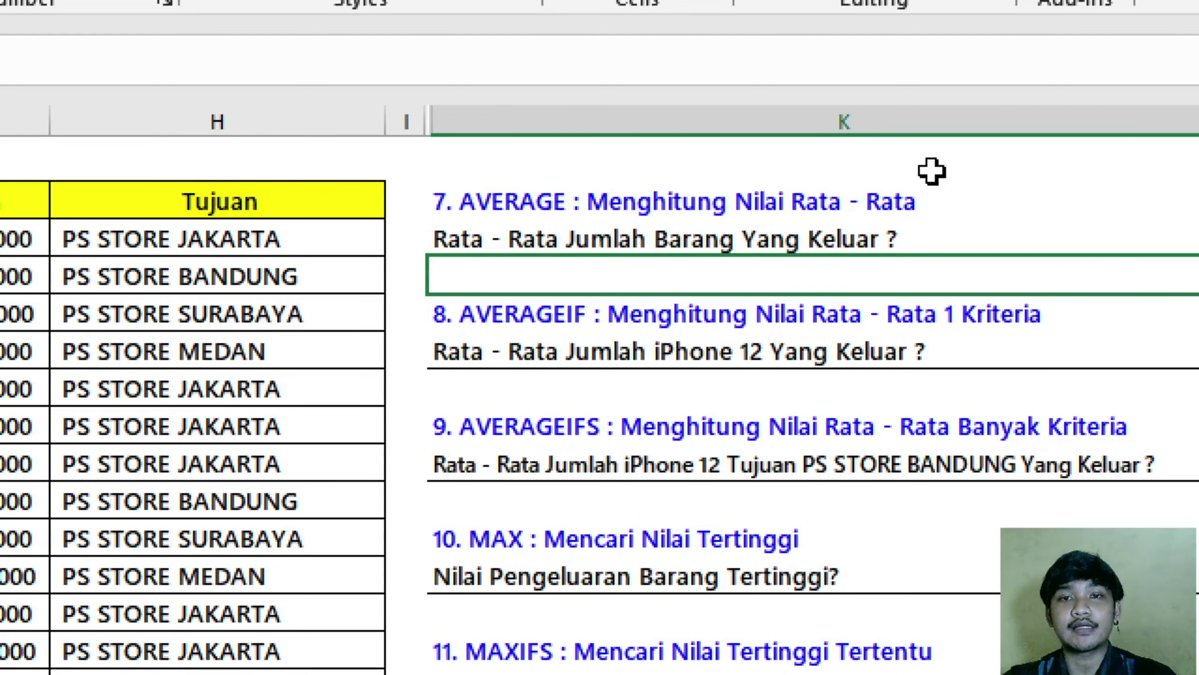
key(Up)
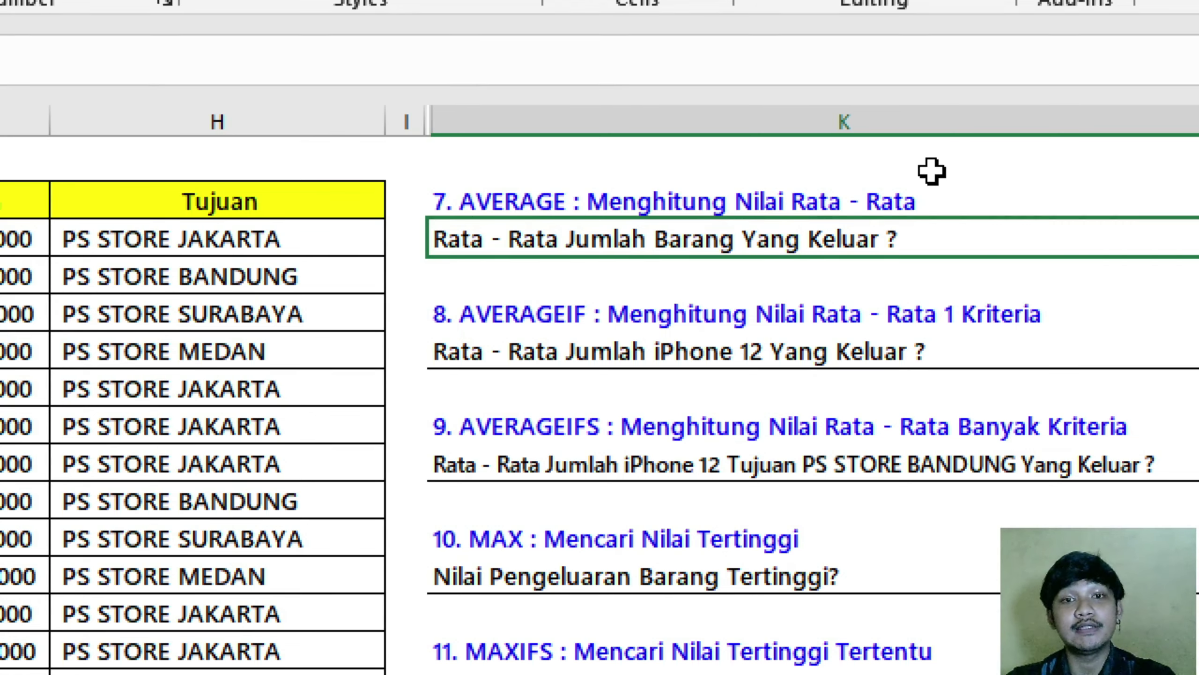
key(Down)
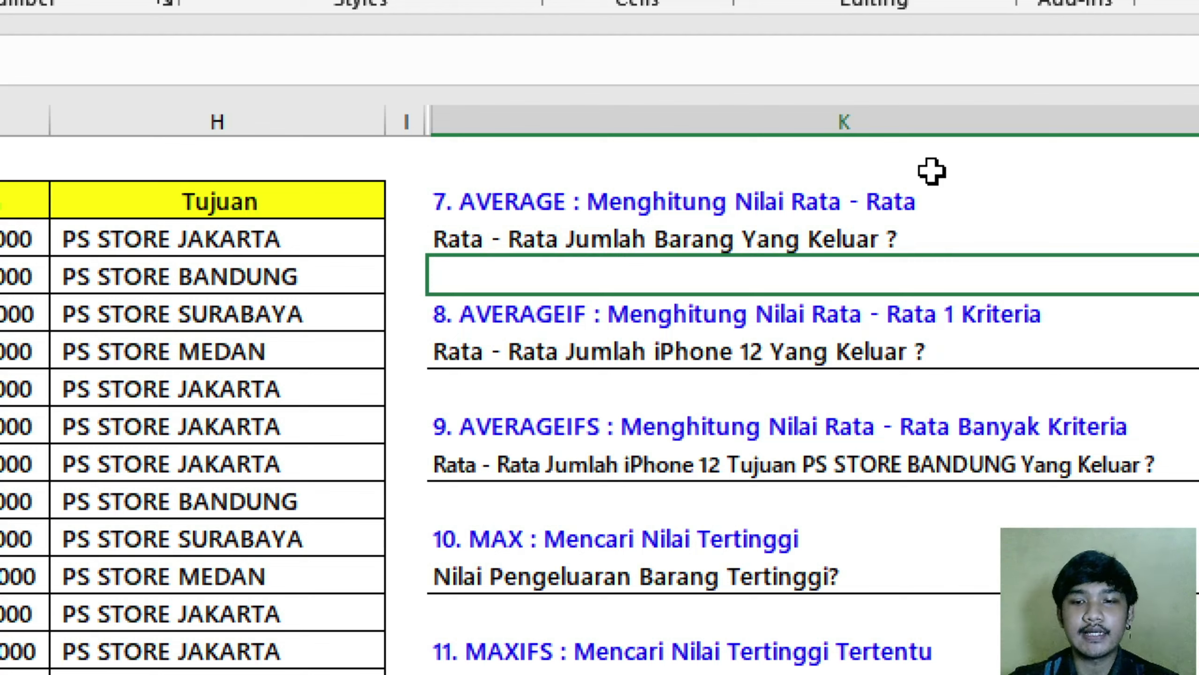
text(=)
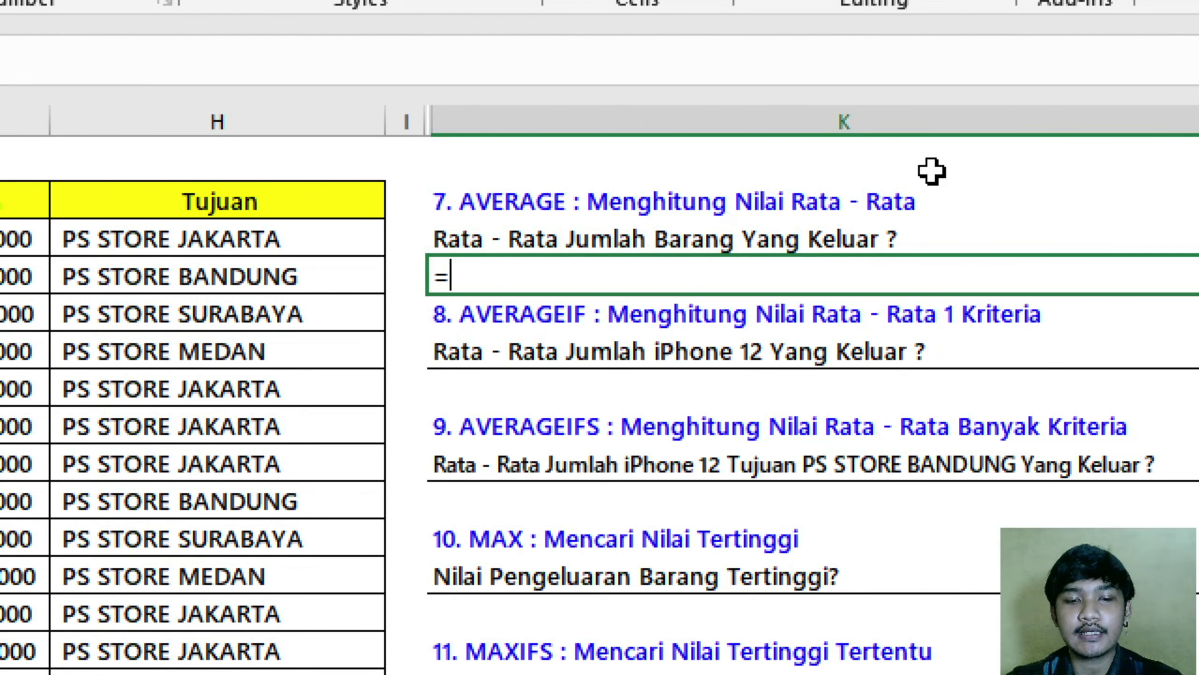
text(average)
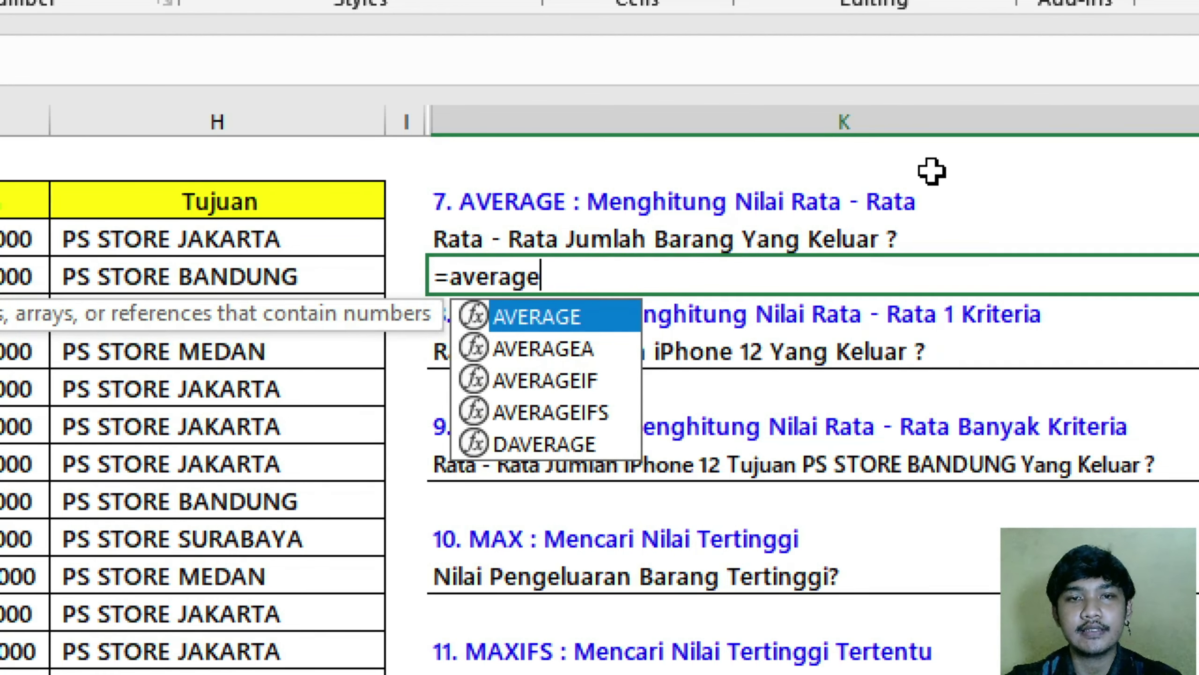
key(Tab)
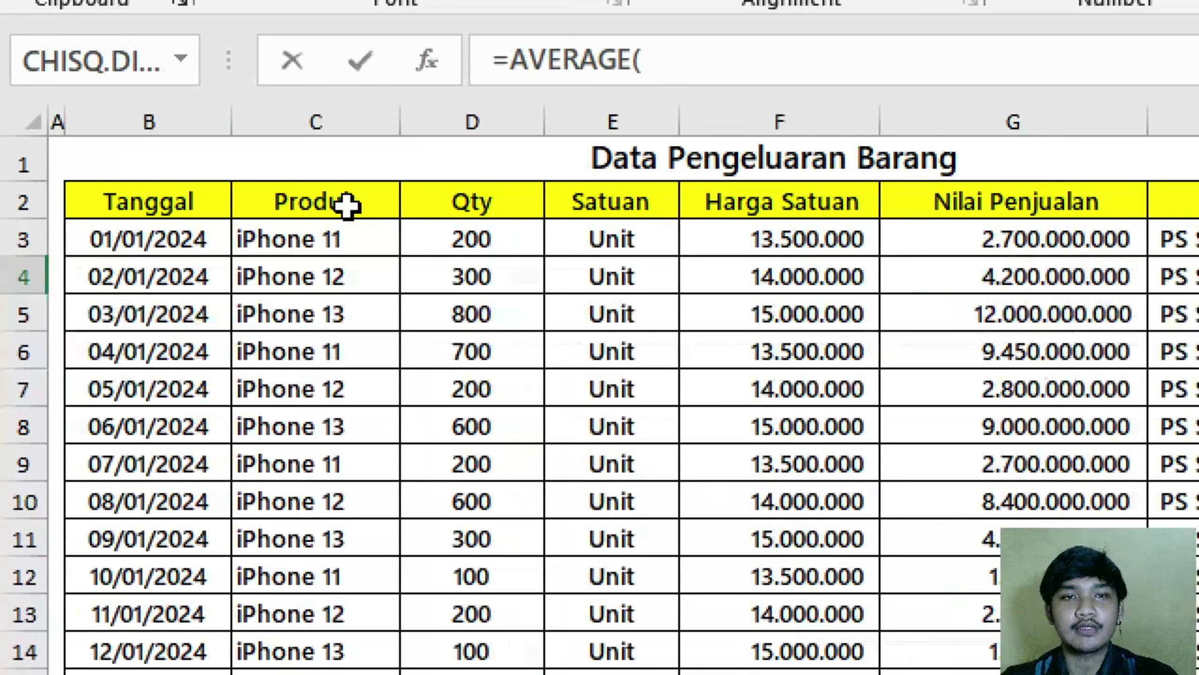
click(477, 240)
key(ctrl+shift+Down)
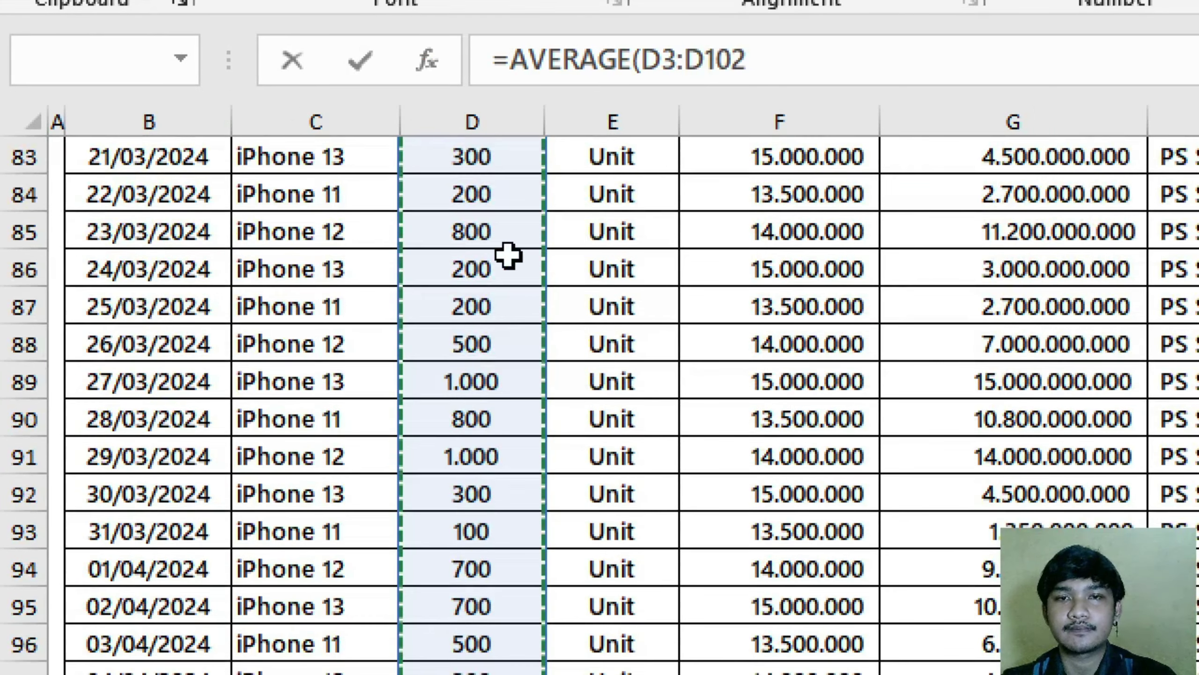
scroll(874, 321, up, 20)
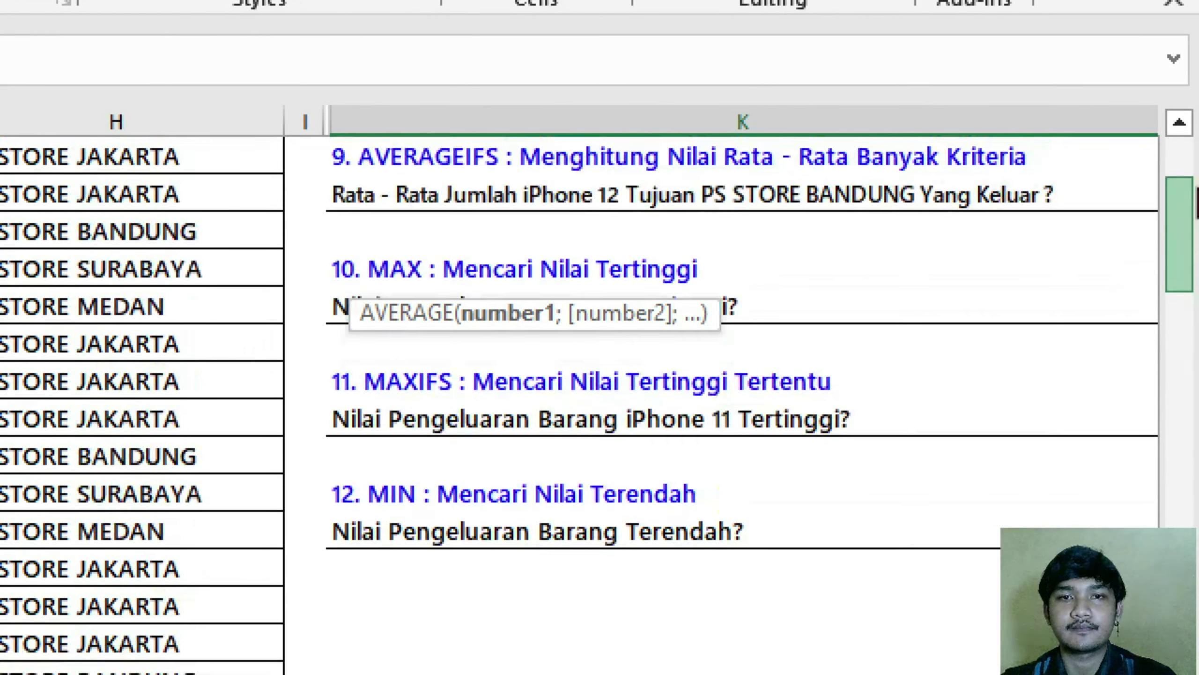
text())
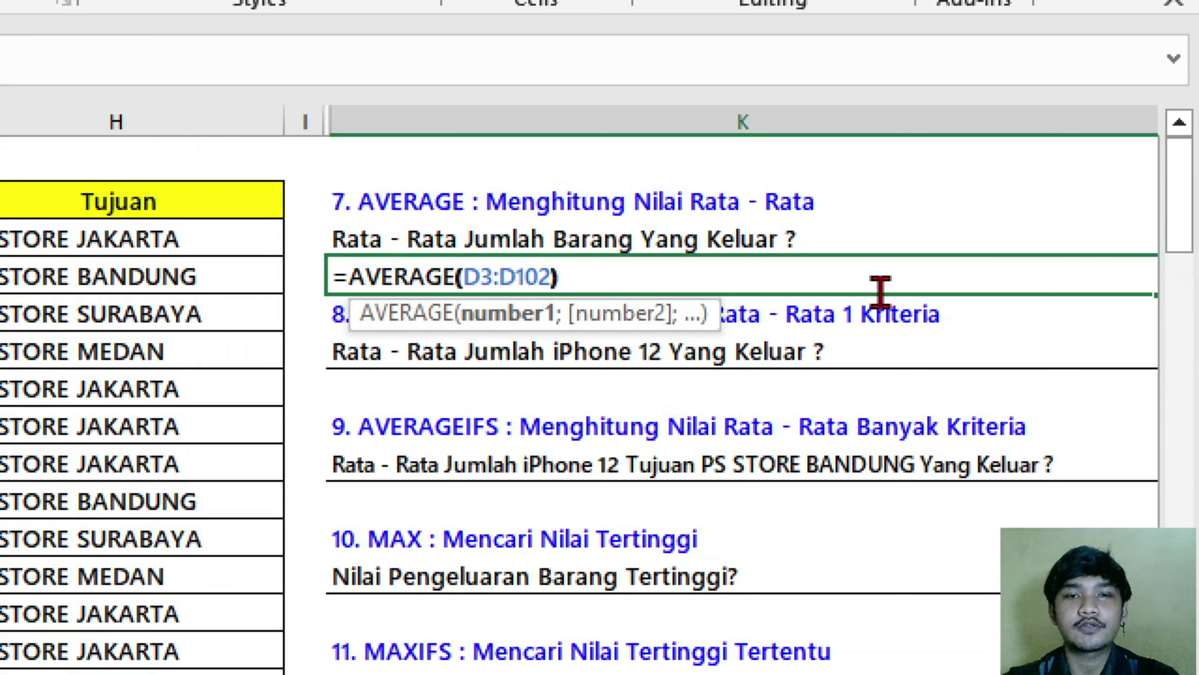
key(ctrl+Return)
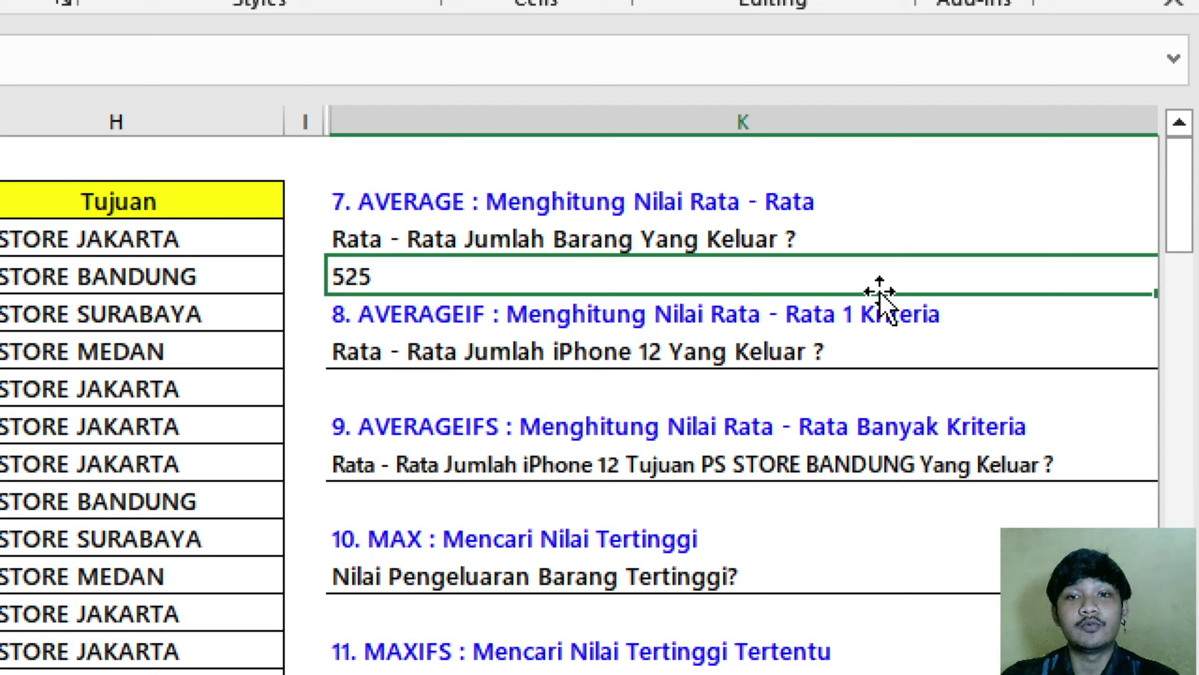
Start an AVERAGEIF formula in K7 with the Produk cells C3:C102 as its range
click(890, 317)
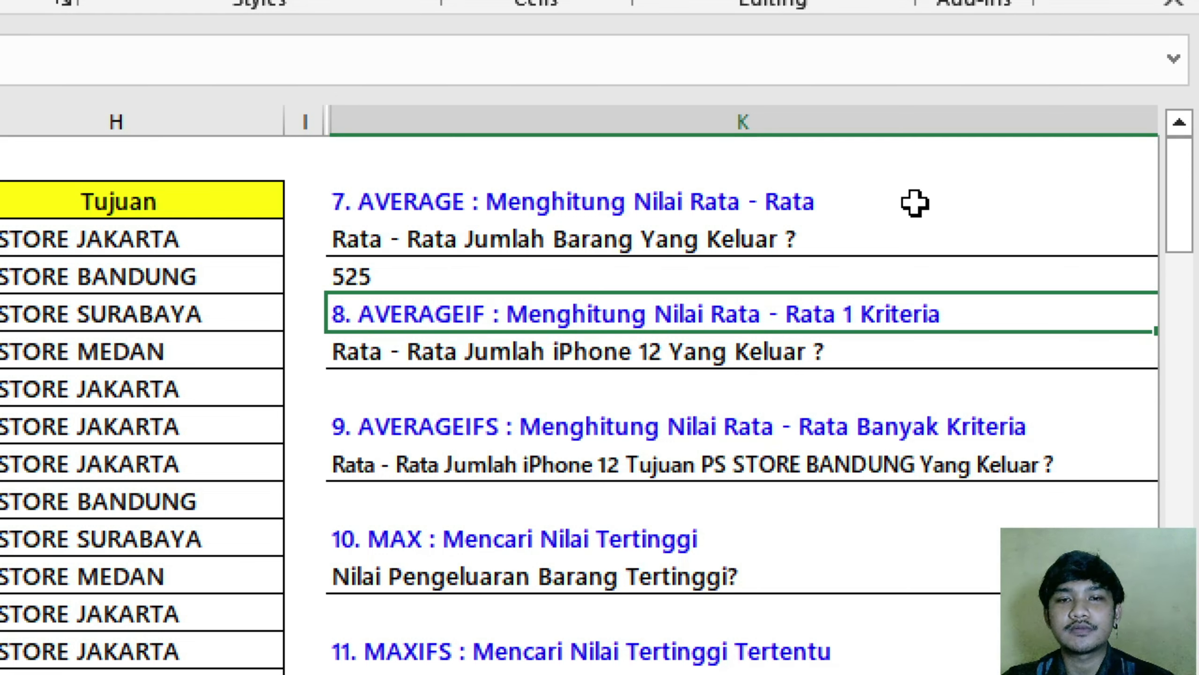
click(734, 355)
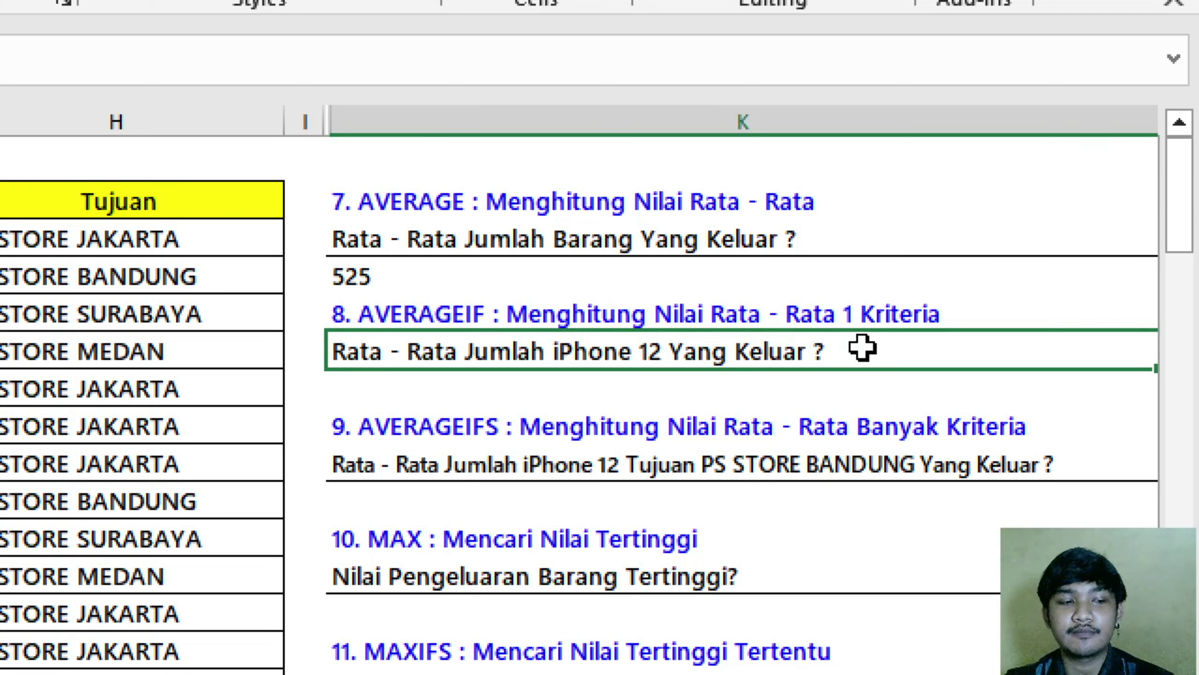
click(471, 397)
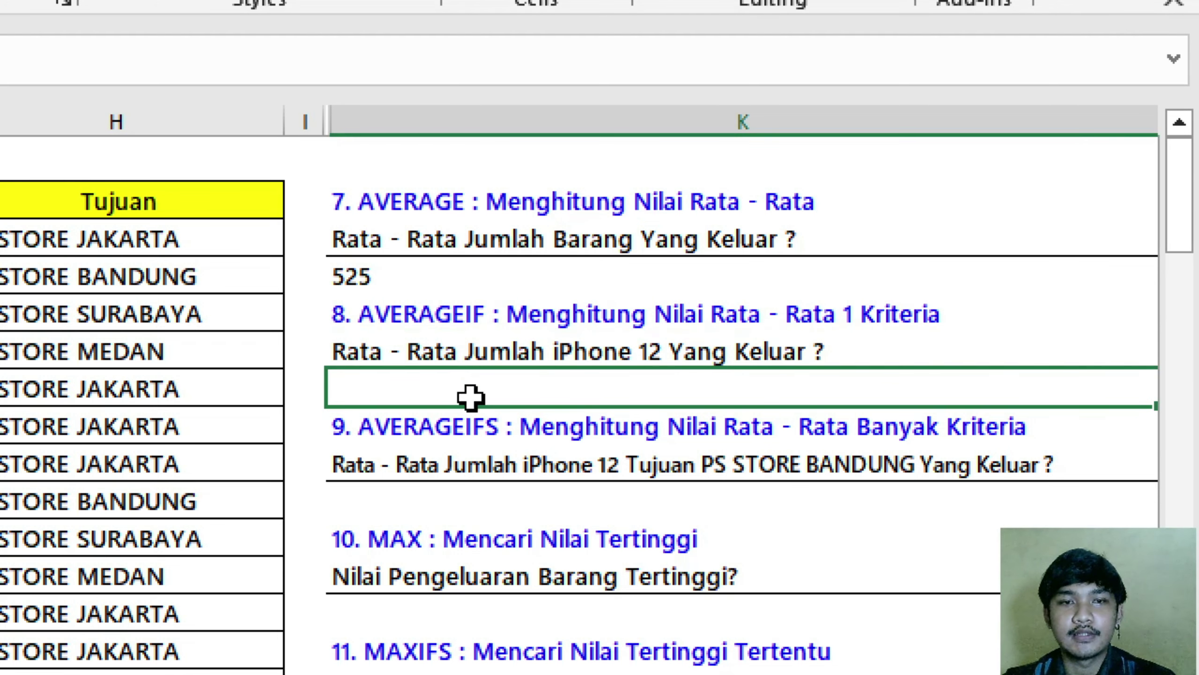
text(=)
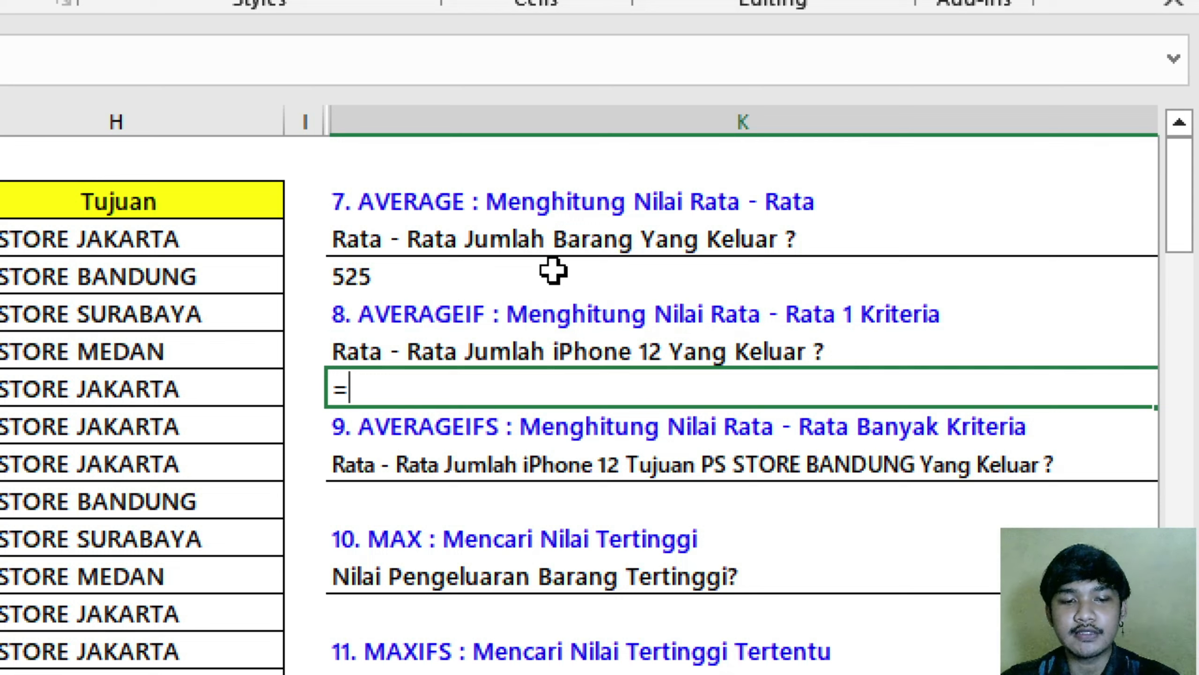
text(average)
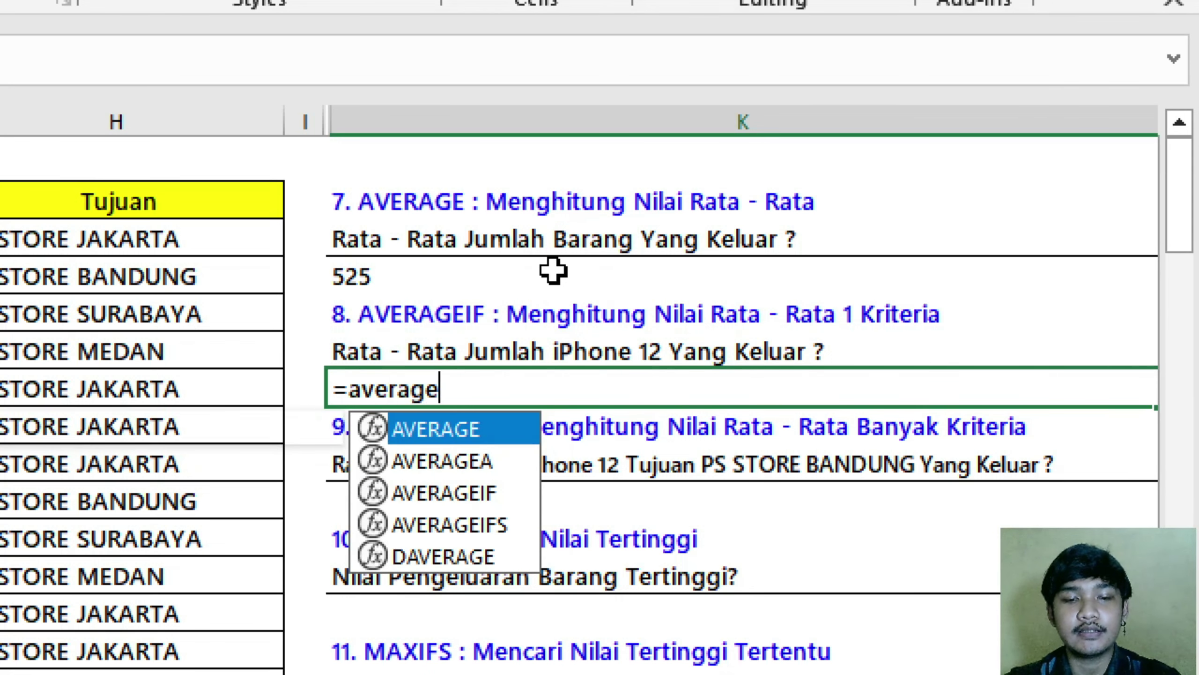
text(if)
key(Tab)
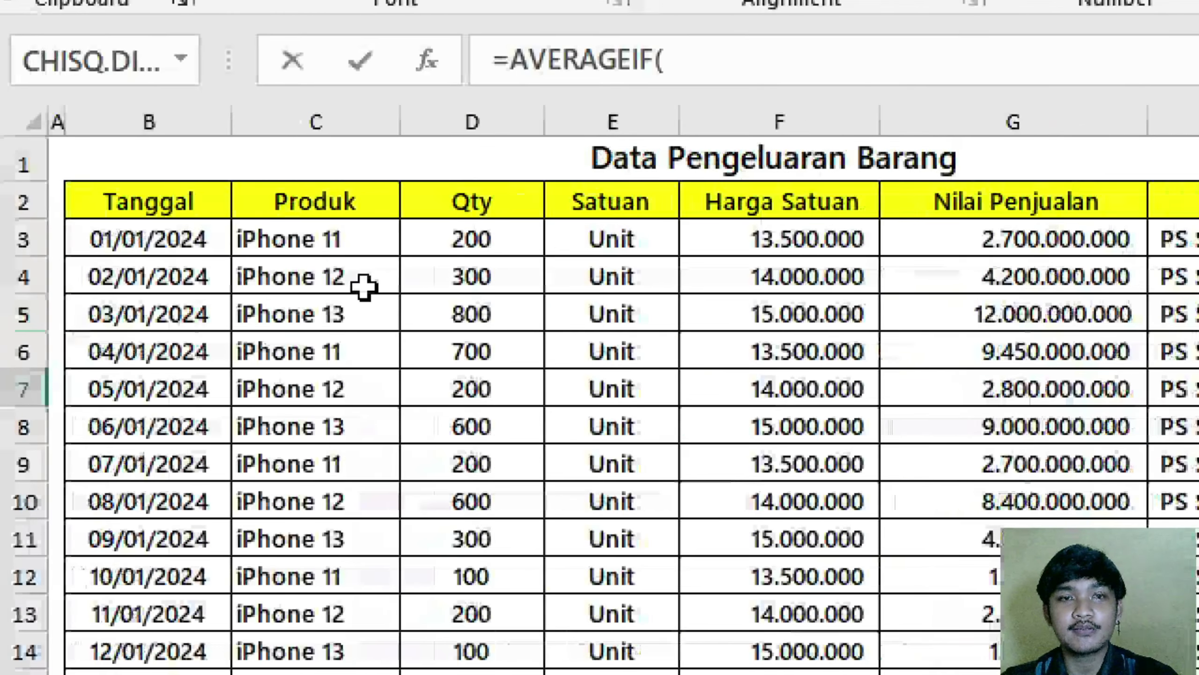
click(367, 236)
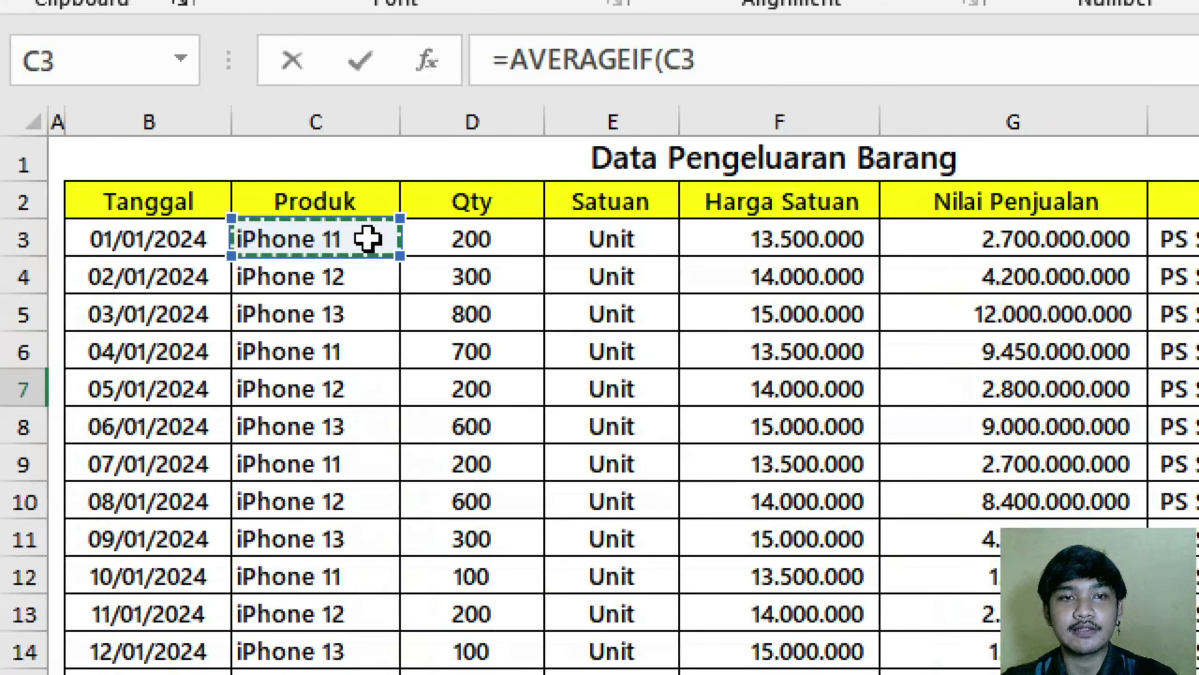
key(ctrl+shift+Down)
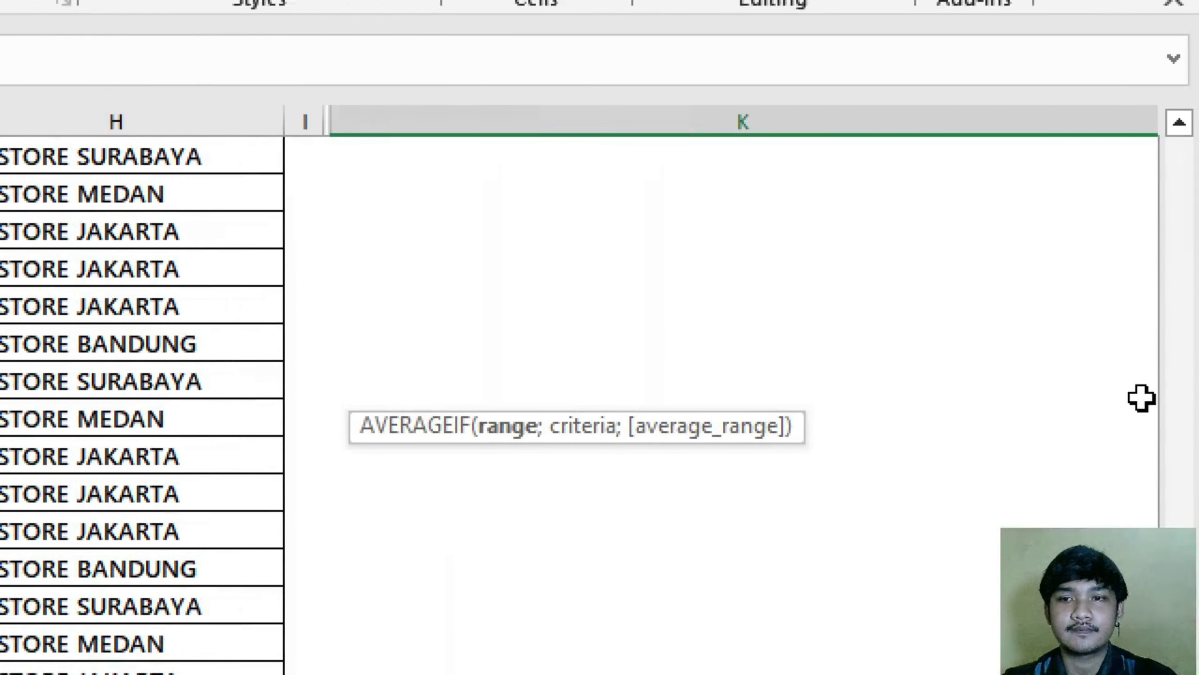
scroll(1173, 241, up, 15)
scroll(878, 351, up, 2)
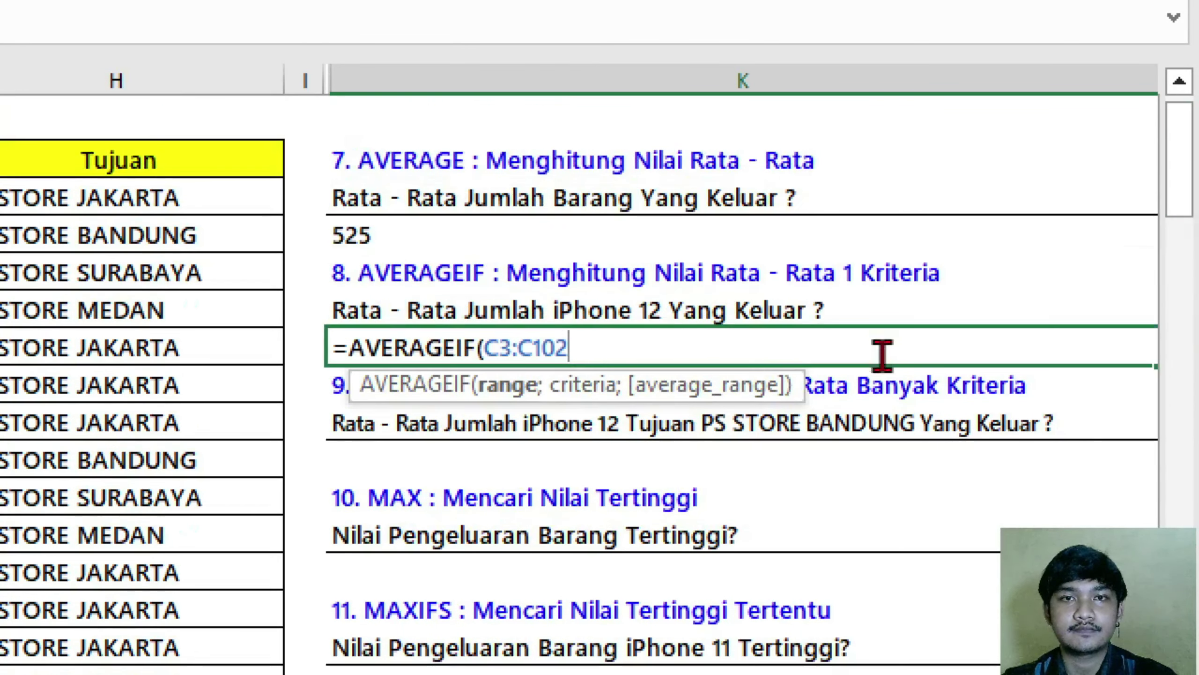
Enter "iPhone 12" as the criterion of the AVERAGEIF formula in K7
text(;)
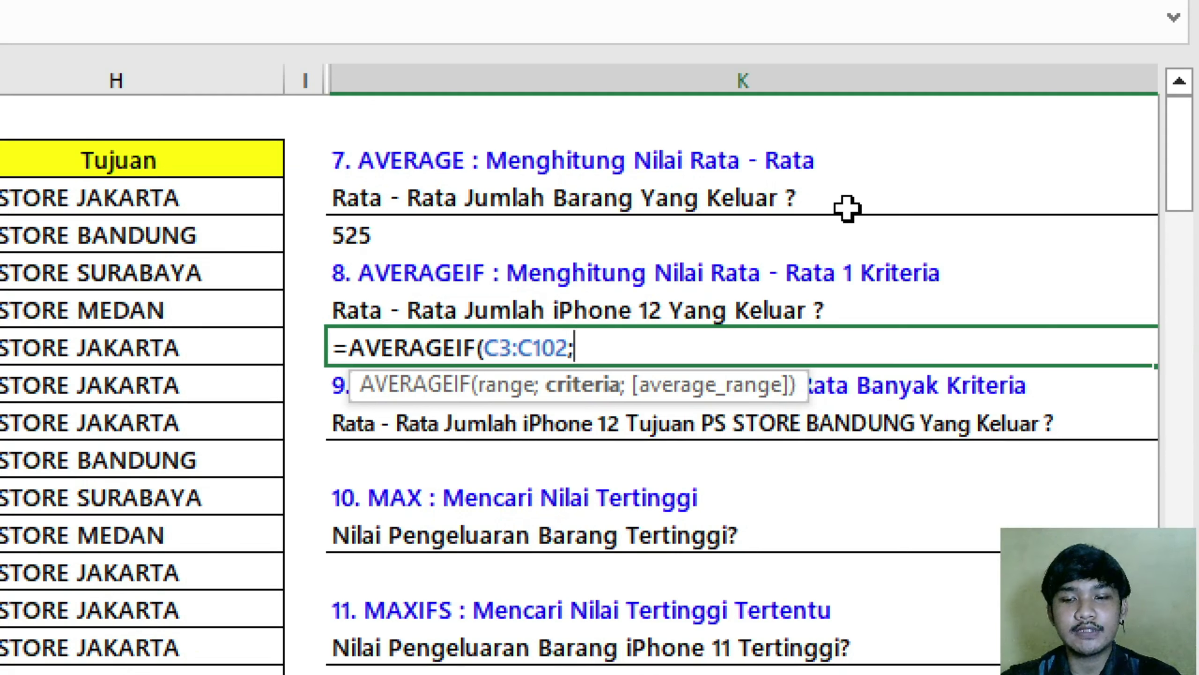
text("iP)
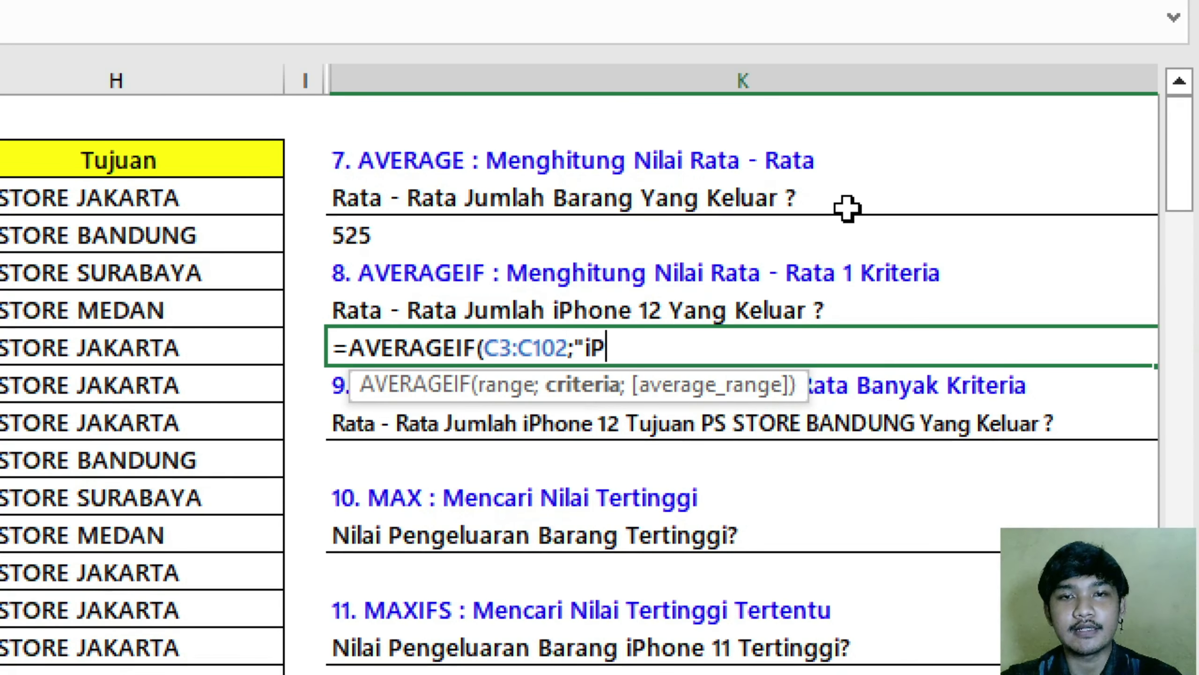
text(hone)
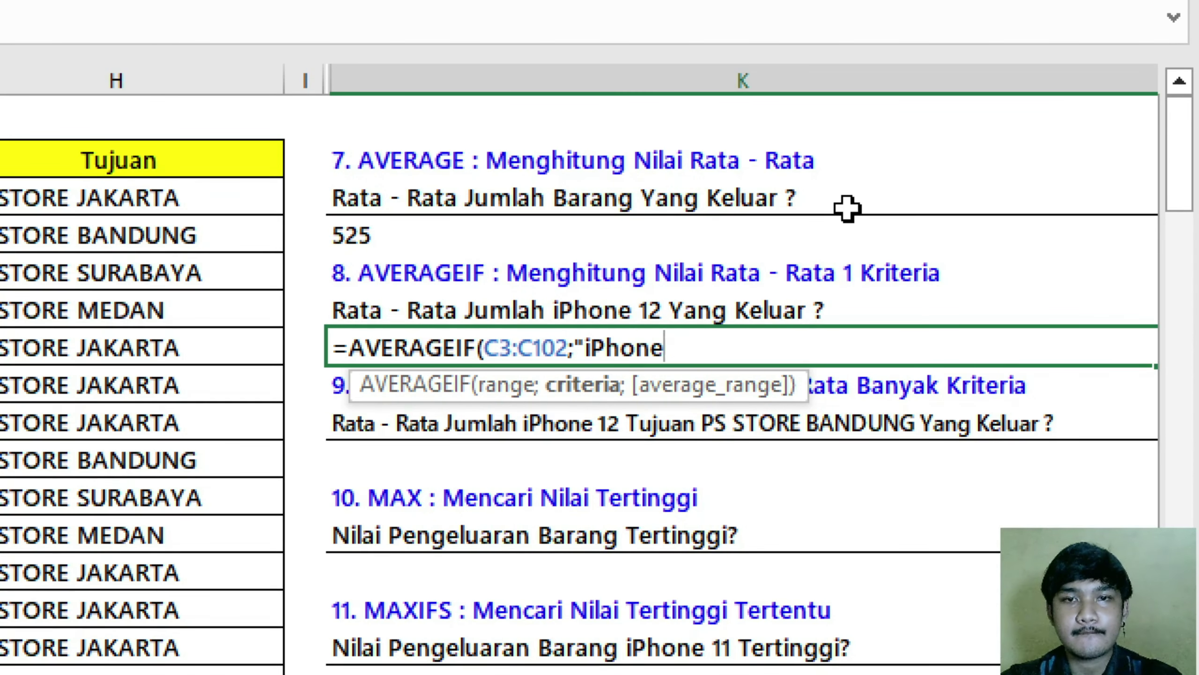
text( 12)
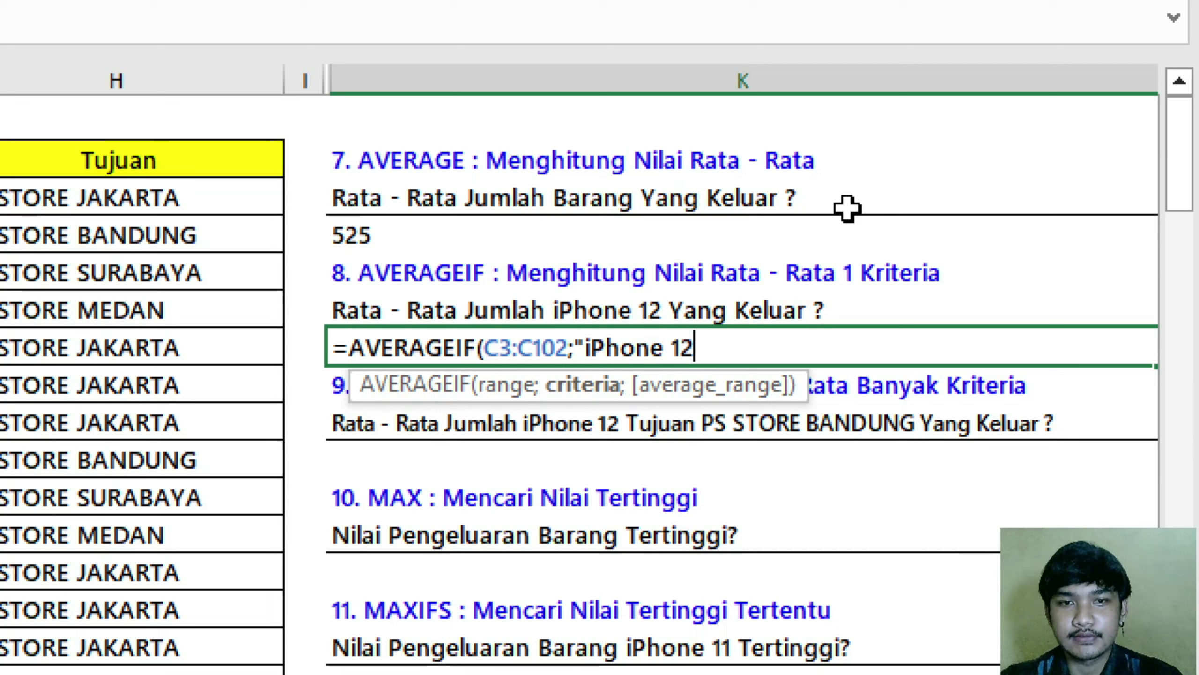
text(";)
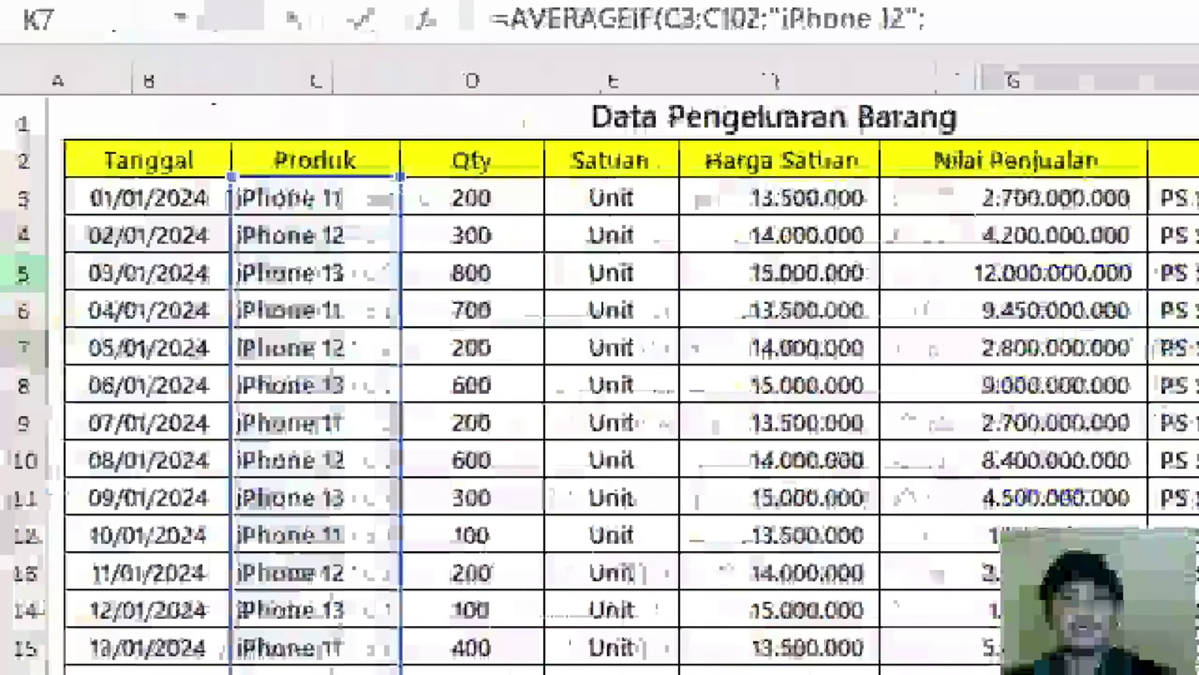
Complete the AVERAGEIF formula in K7 with the Qty cells D3:D102 as the average range
click(490, 199)
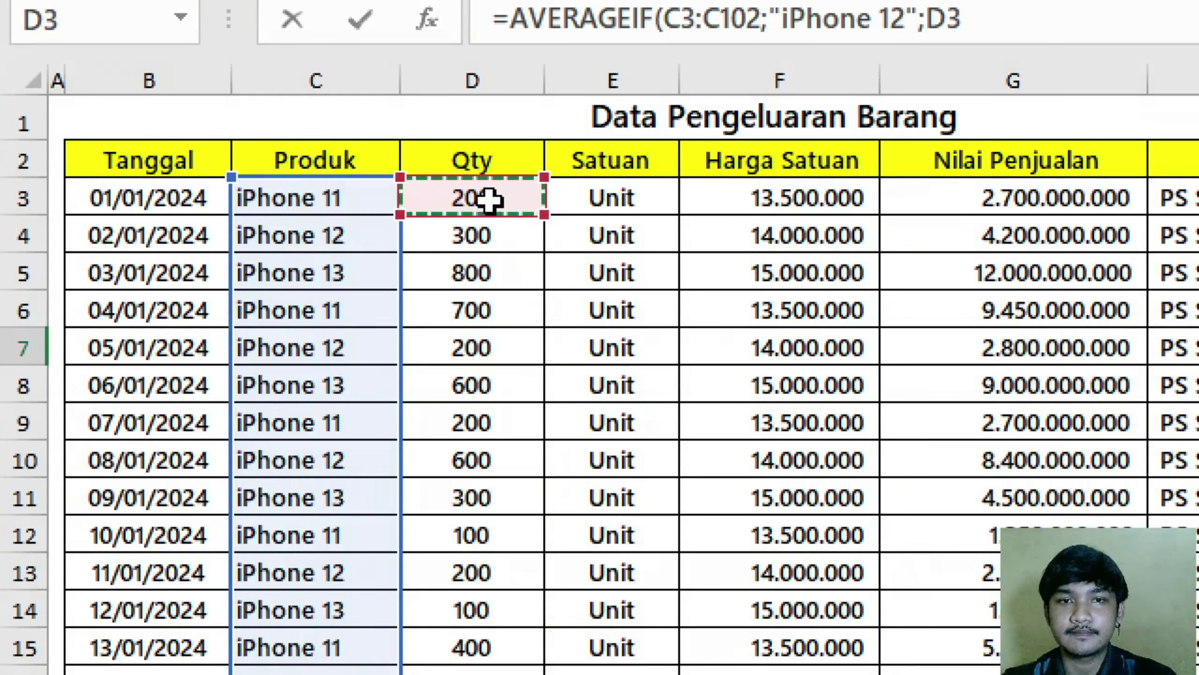
key(ctrl+shift+Down)
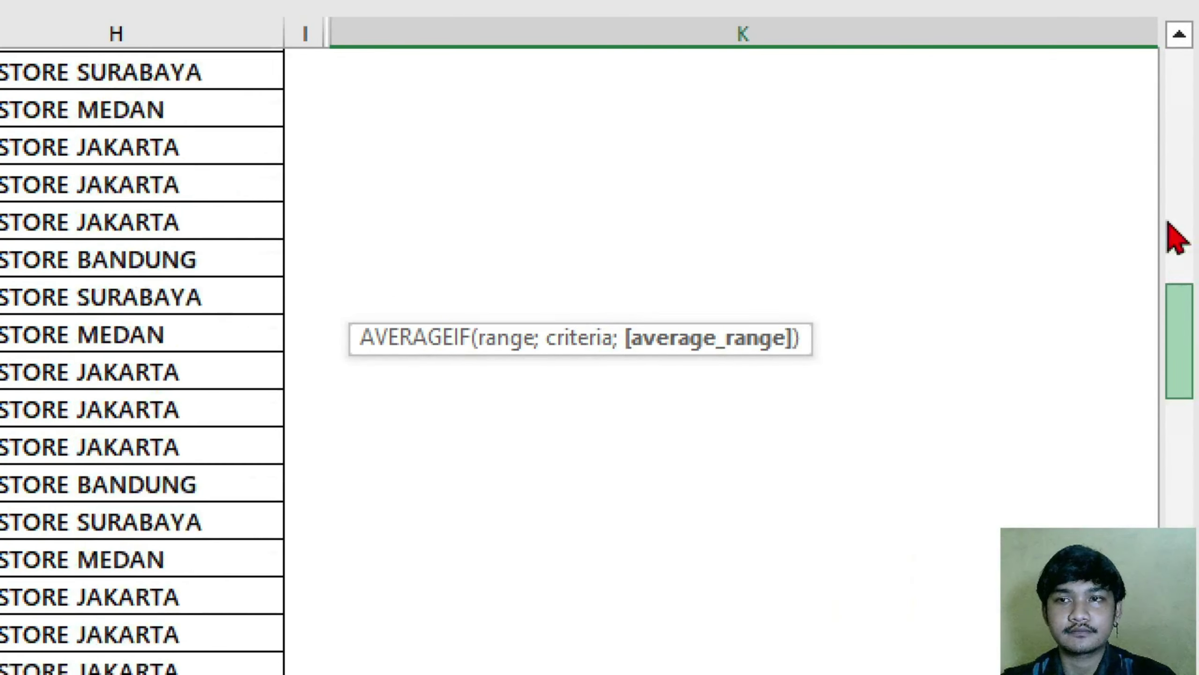
drag(1176, 238, 1178, 108)
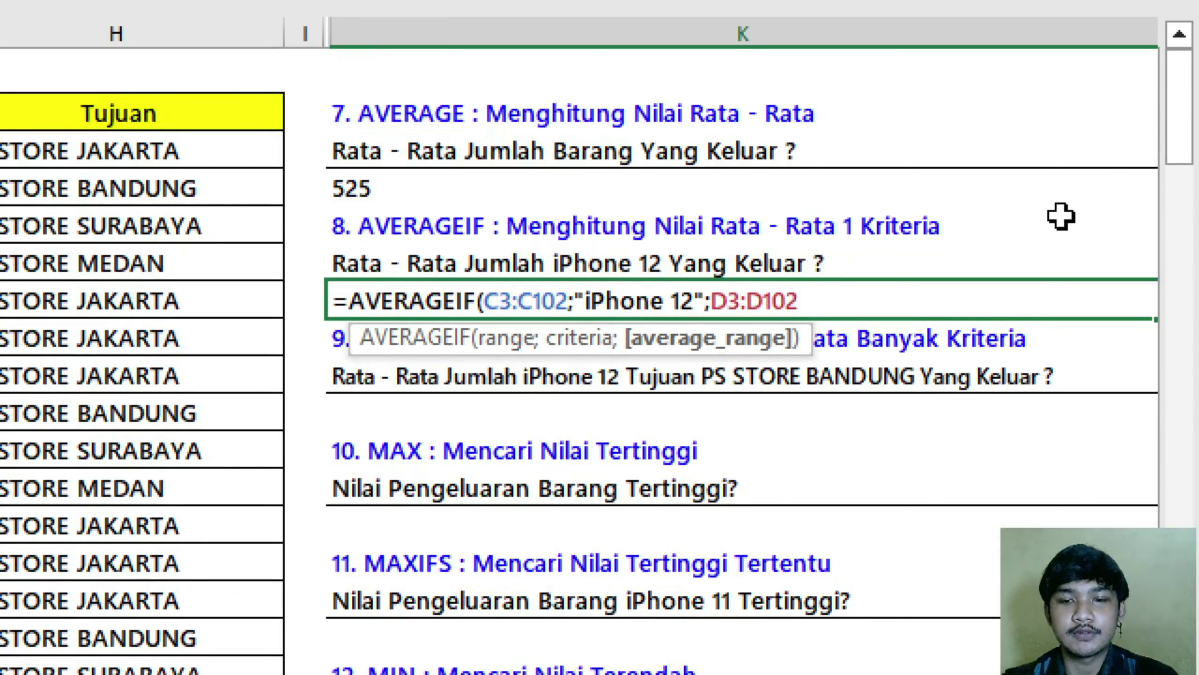
text())
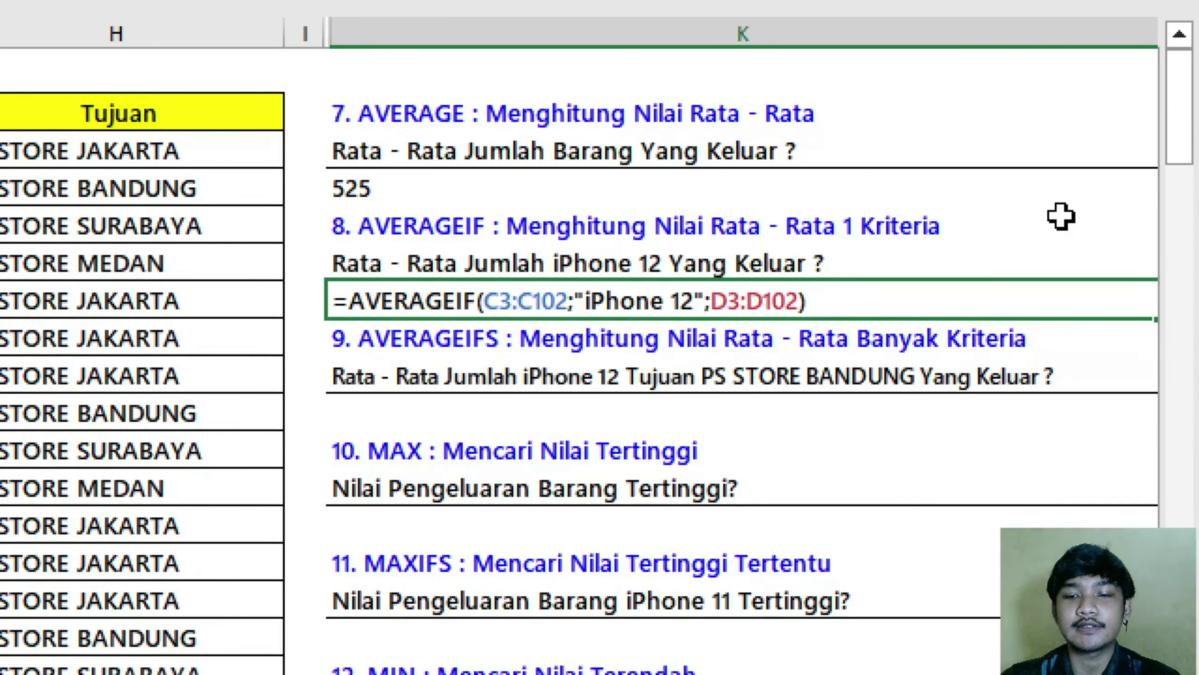
key(ctrl+Return)
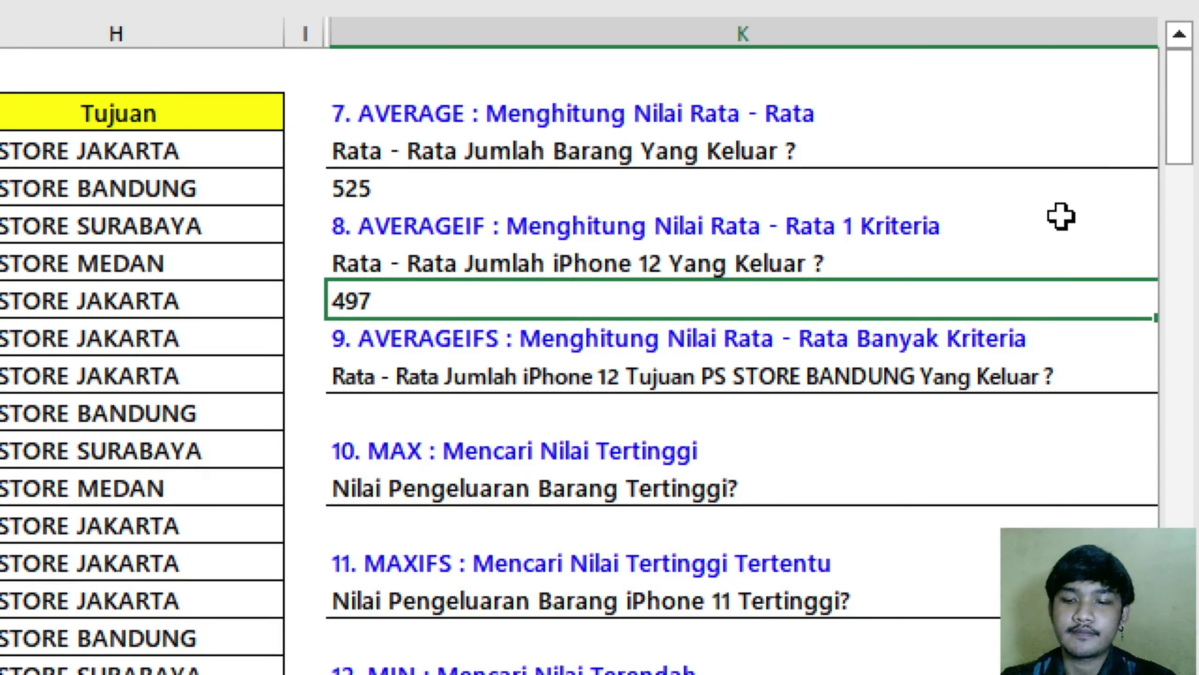
Colour the words "iPhone 12" and "PS STORE BANDUNG" red in the AVERAGEIFS question in K9
key(Down)
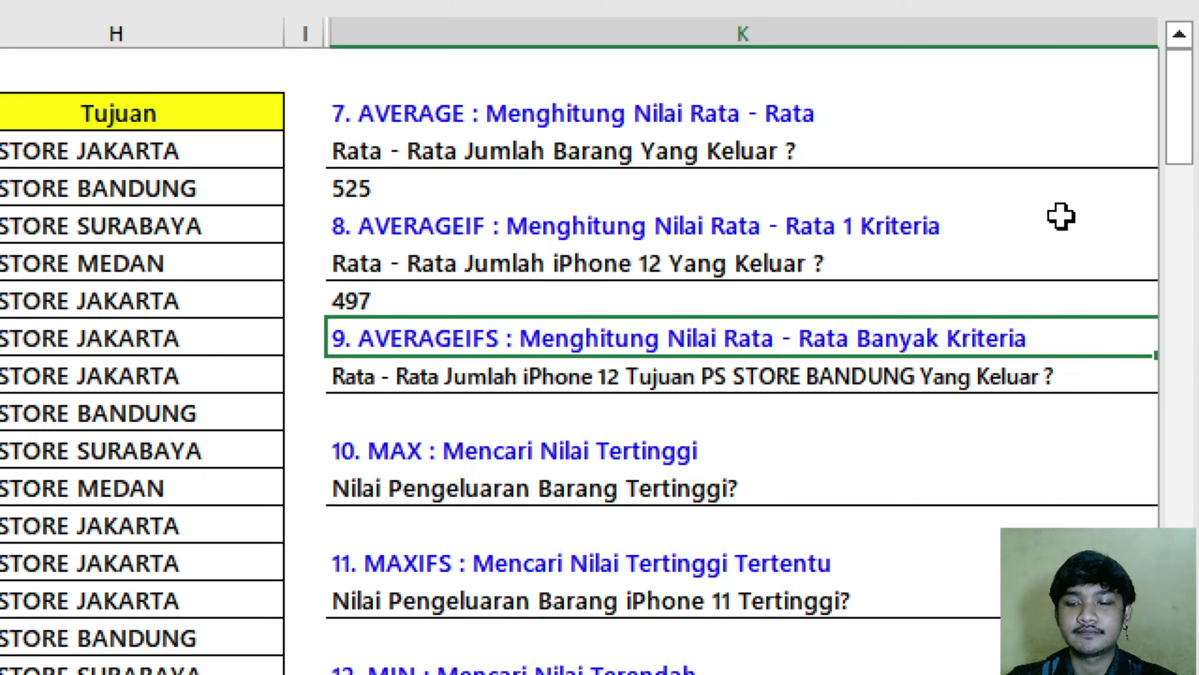
key(Down)
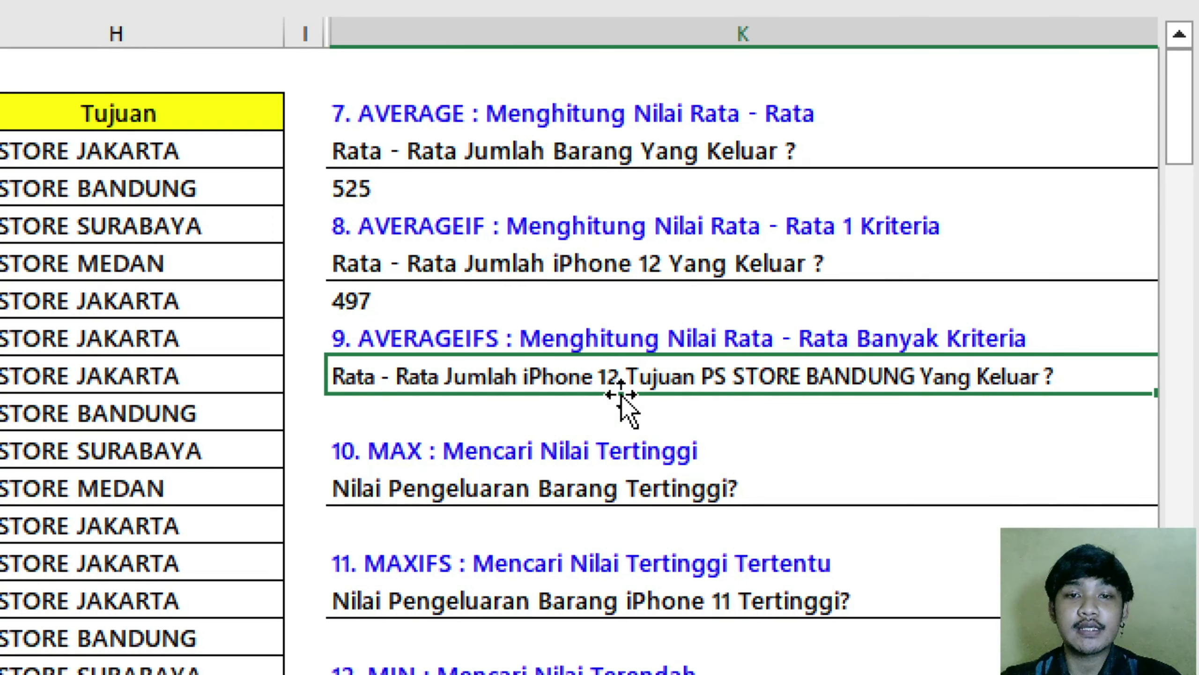
double_click(623, 376)
drag(623, 376, 527, 371)
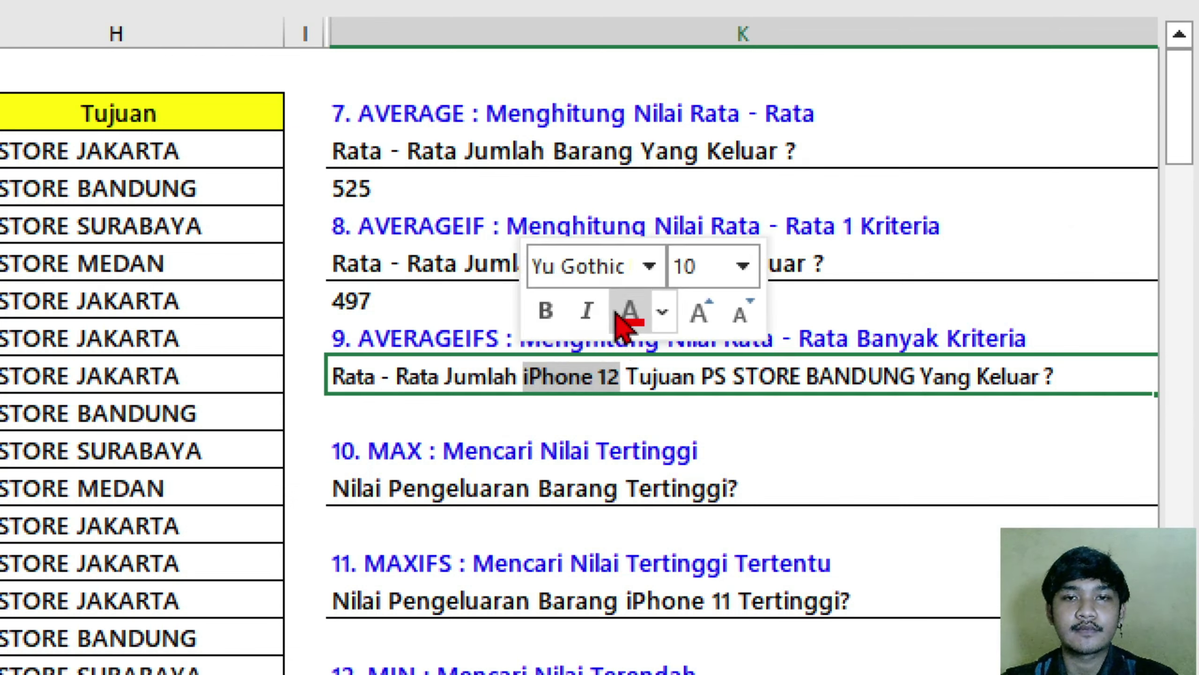
click(627, 312)
drag(706, 378, 917, 388)
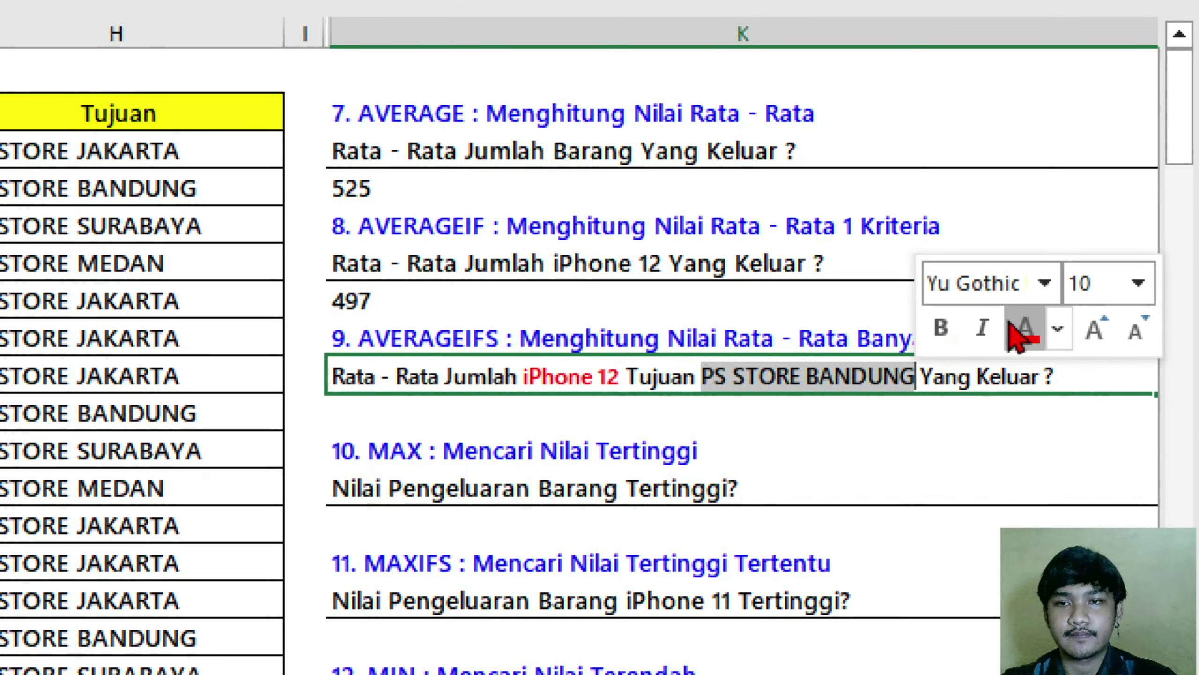
click(1022, 327)
key(Return)
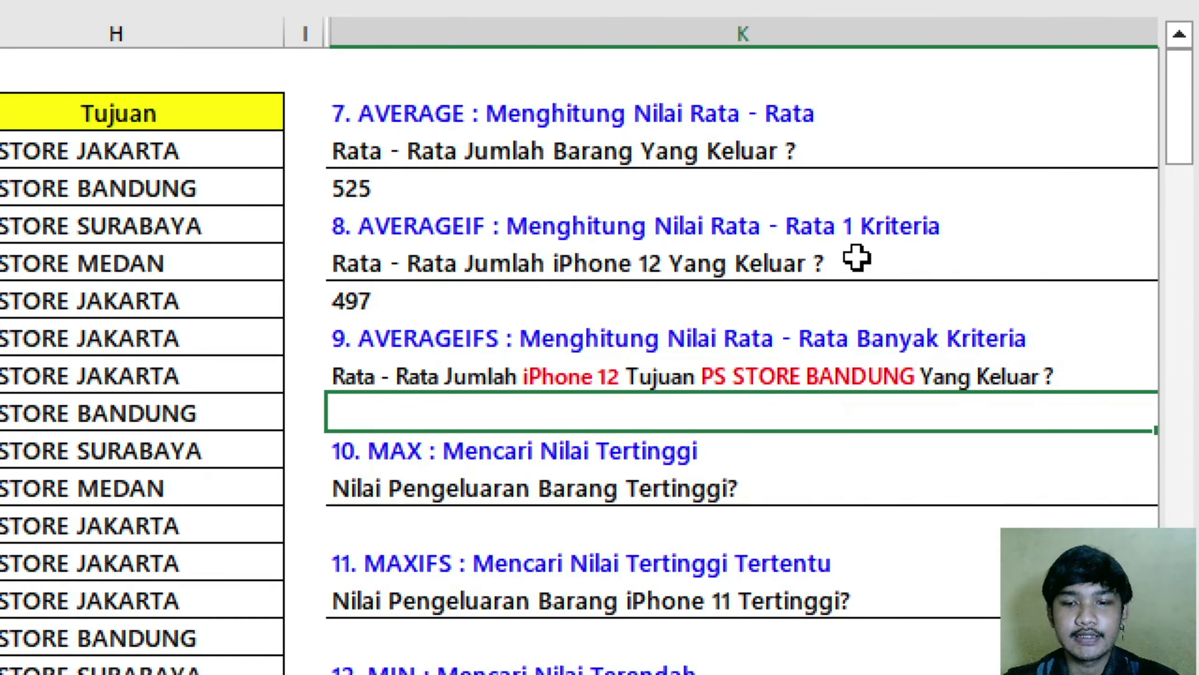
Start an AVERAGEIFS formula in K10 with the Qty cells D3:D102 as the average range
text(=)
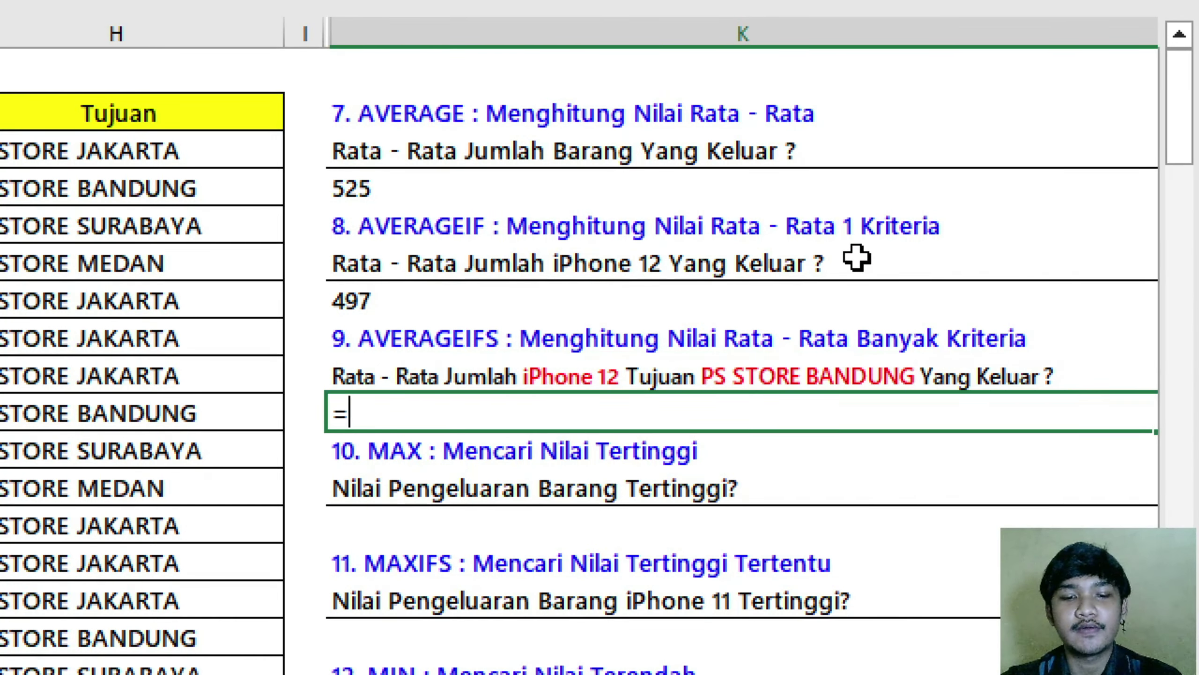
text(average)
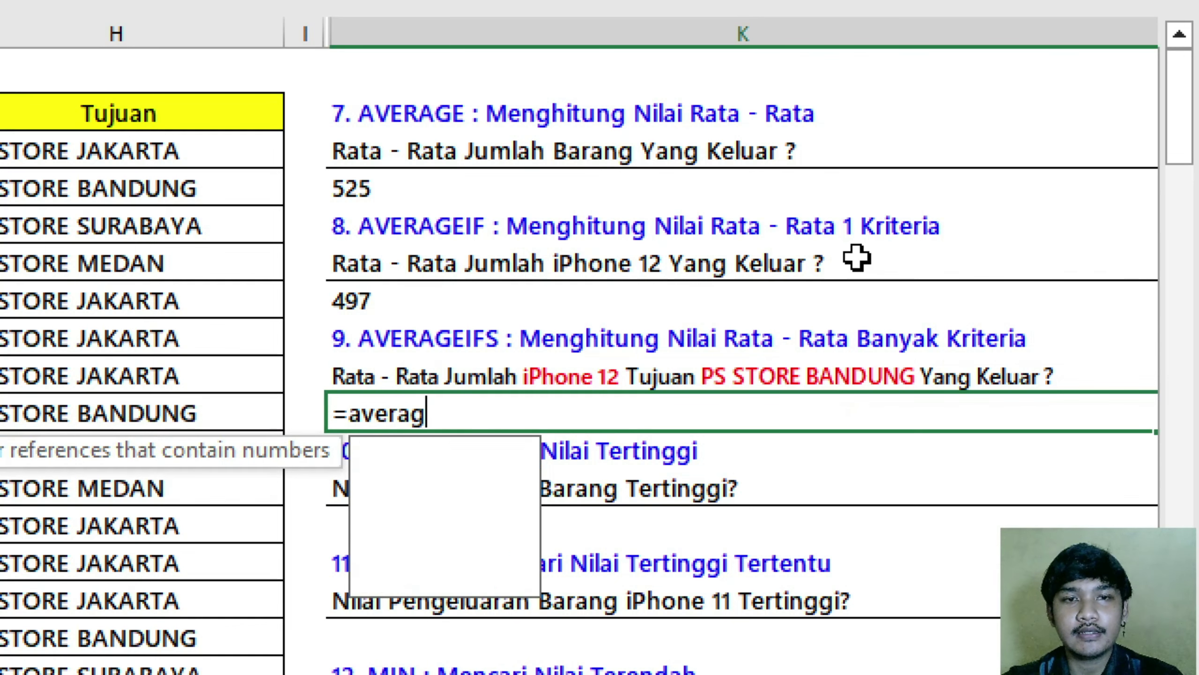
text(ifs)
key(Tab)
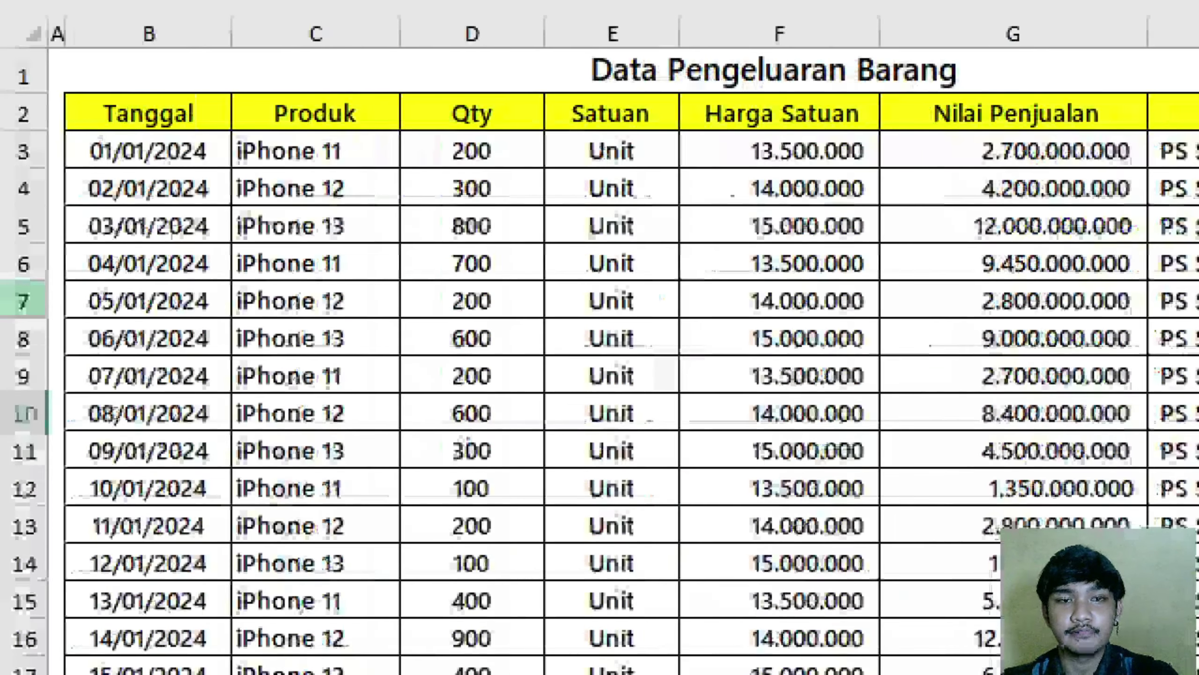
click(508, 155)
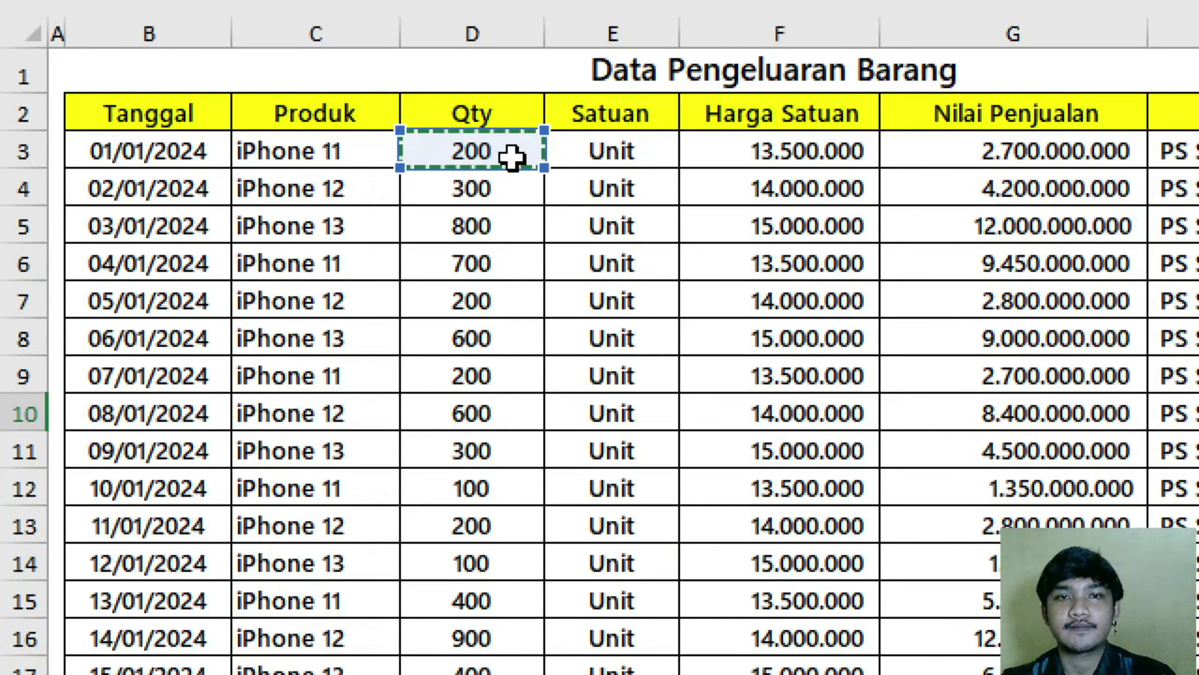
key(ctrl+shift+Down)
drag(1181, 477, 1181, 162)
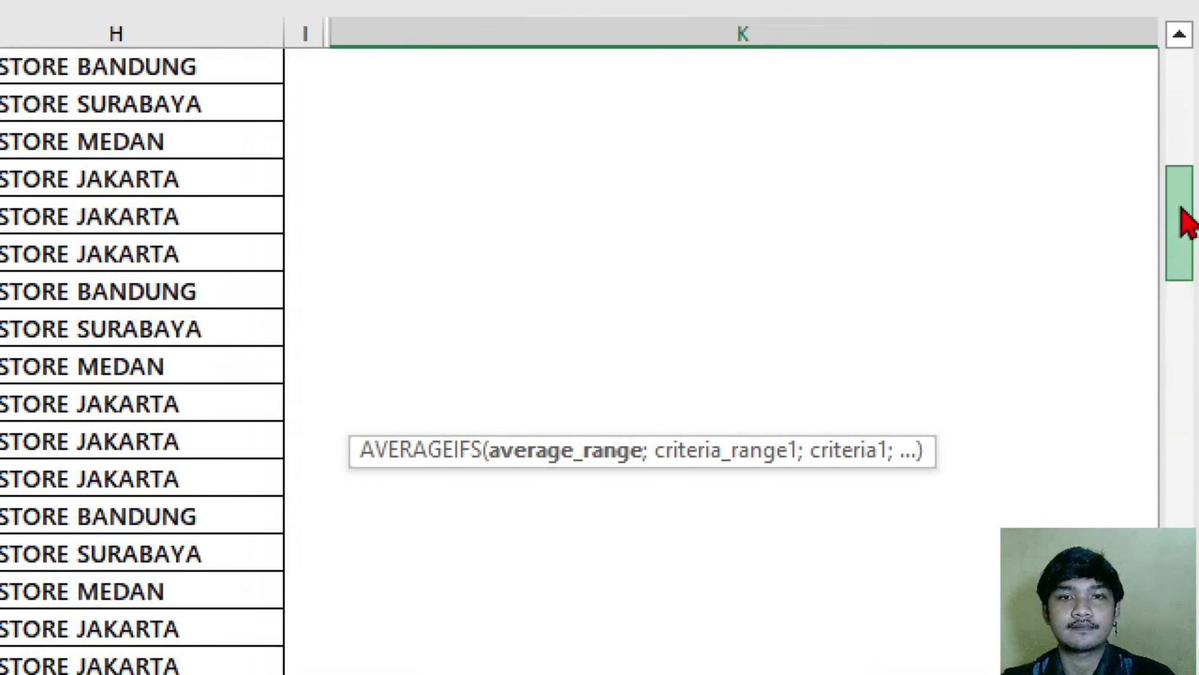
scroll(1081, 255, up, 3)
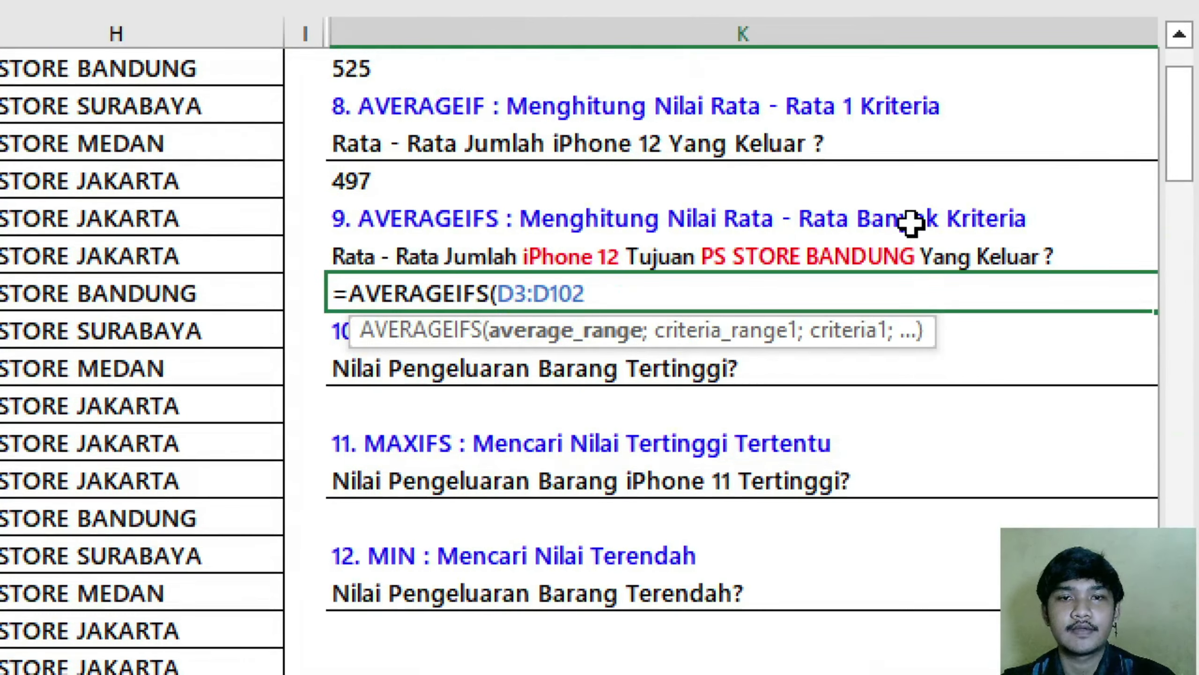
Add the Produk cells C3:C102 with the criterion "iPhone 12" as the first condition of the AVERAGEIFS formula in K10
text(;)
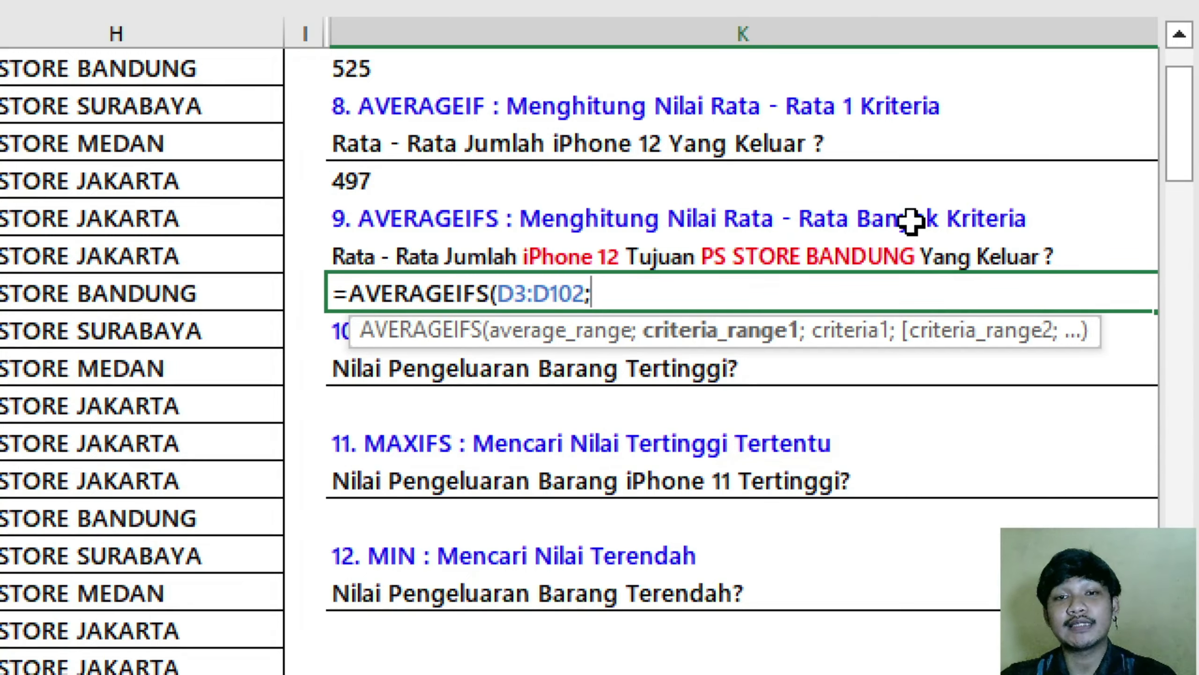
scroll(9, 196, up, 7)
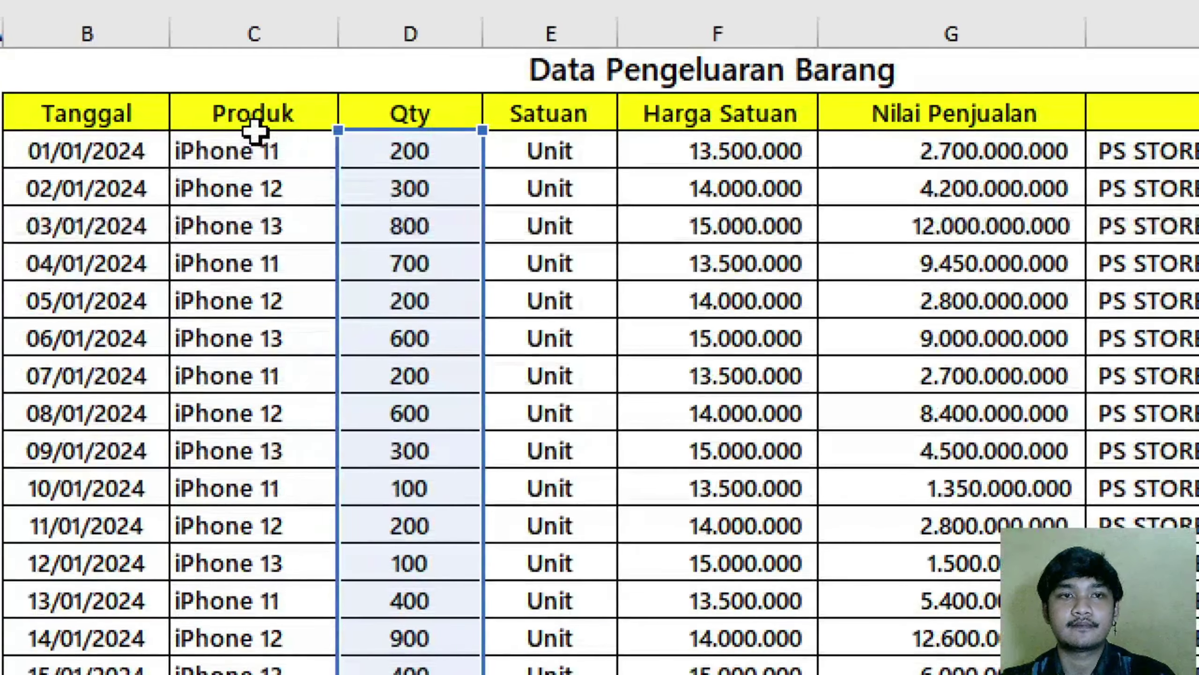
click(255, 150)
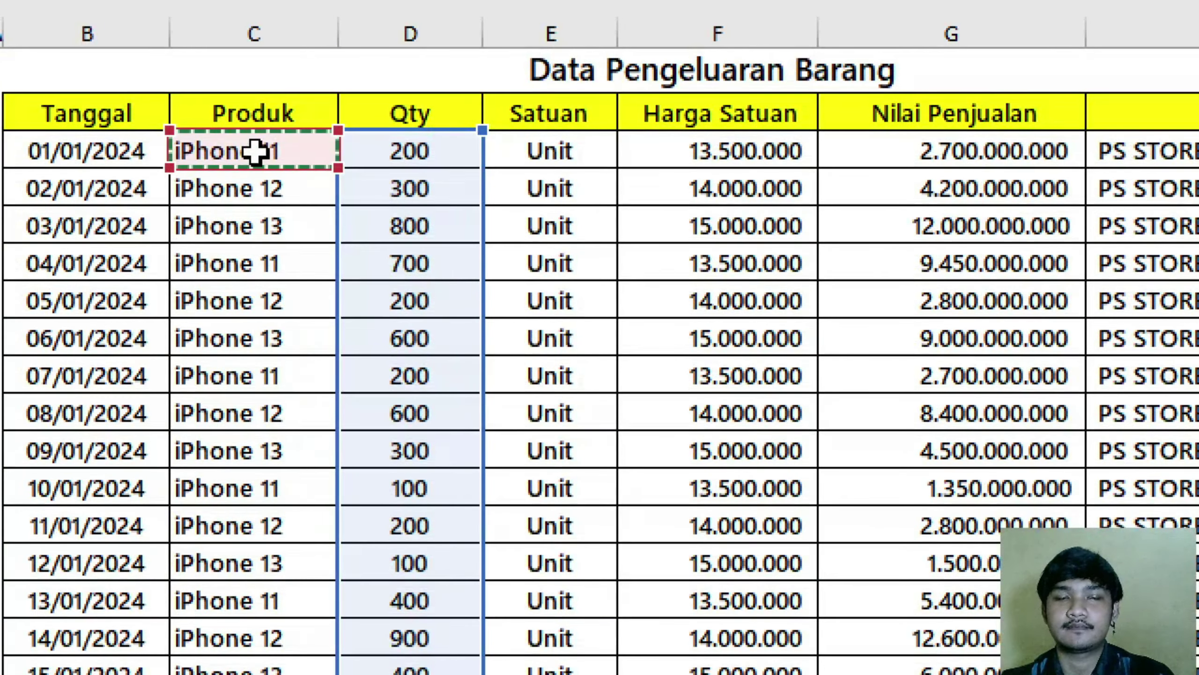
key(ctrl+shift+Down)
drag(1178, 520, 1179, 56)
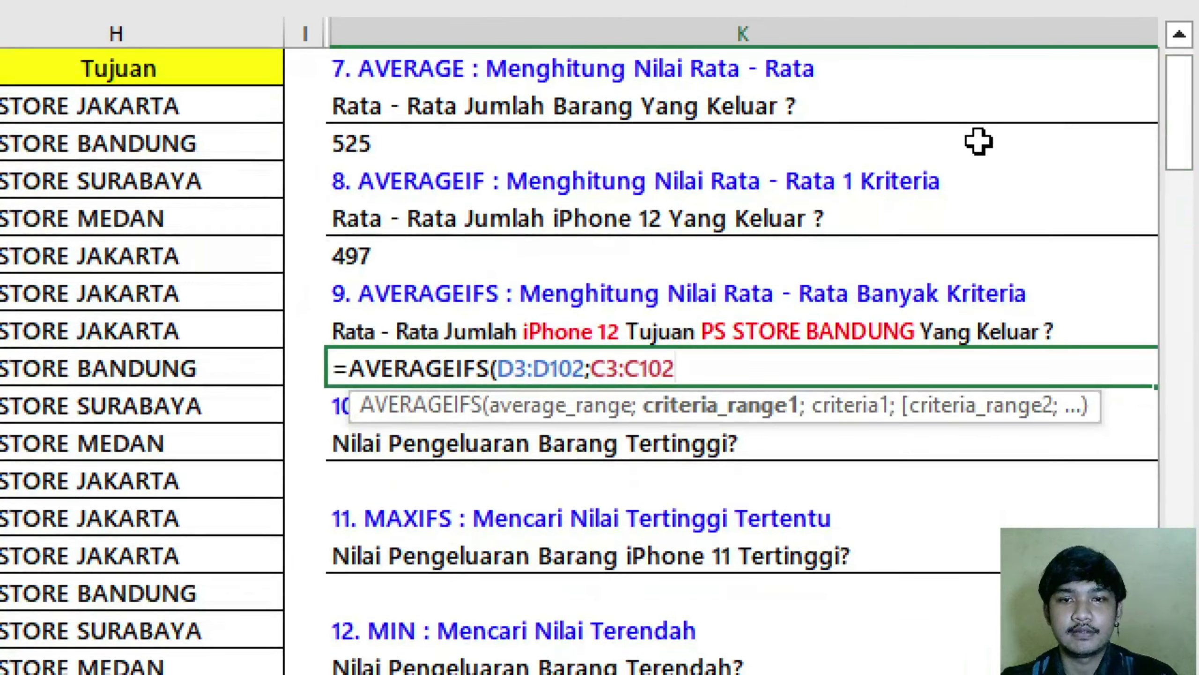
text(;)
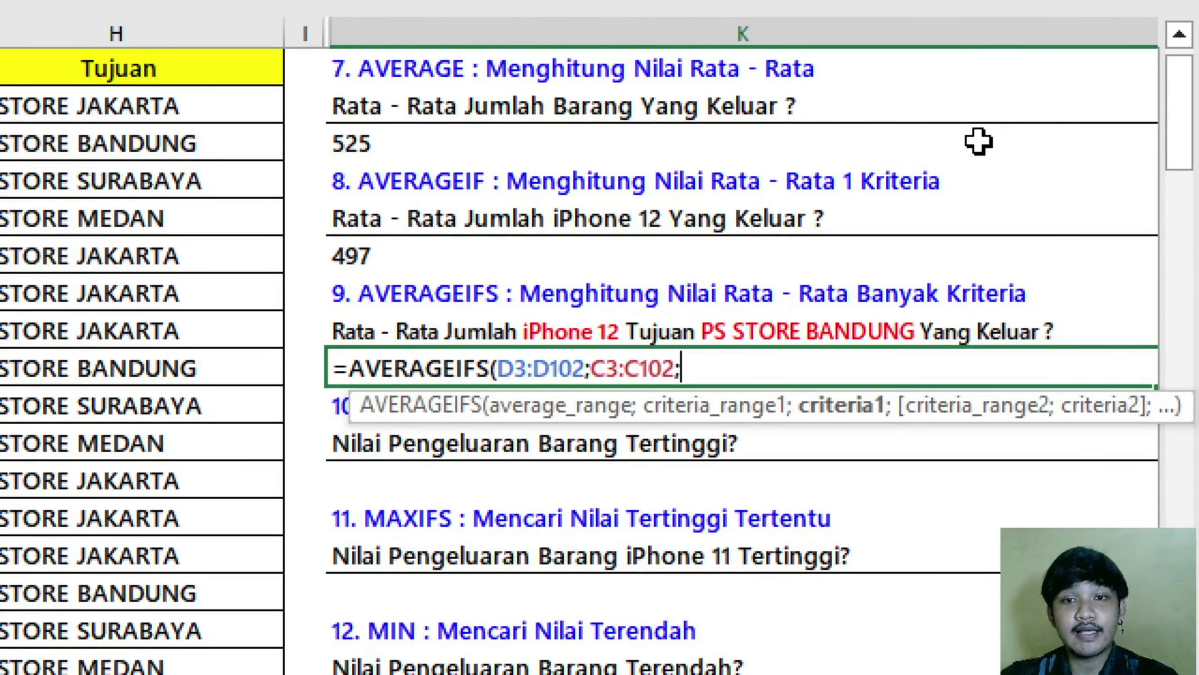
text("i)
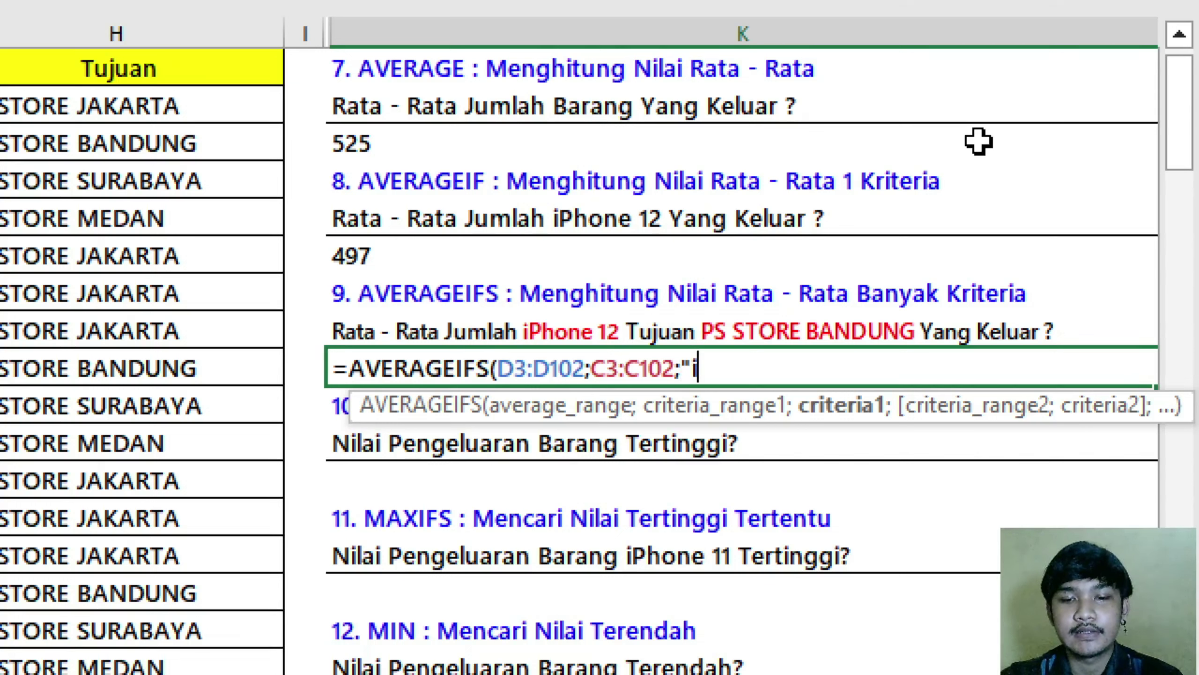
text(Phone 12)
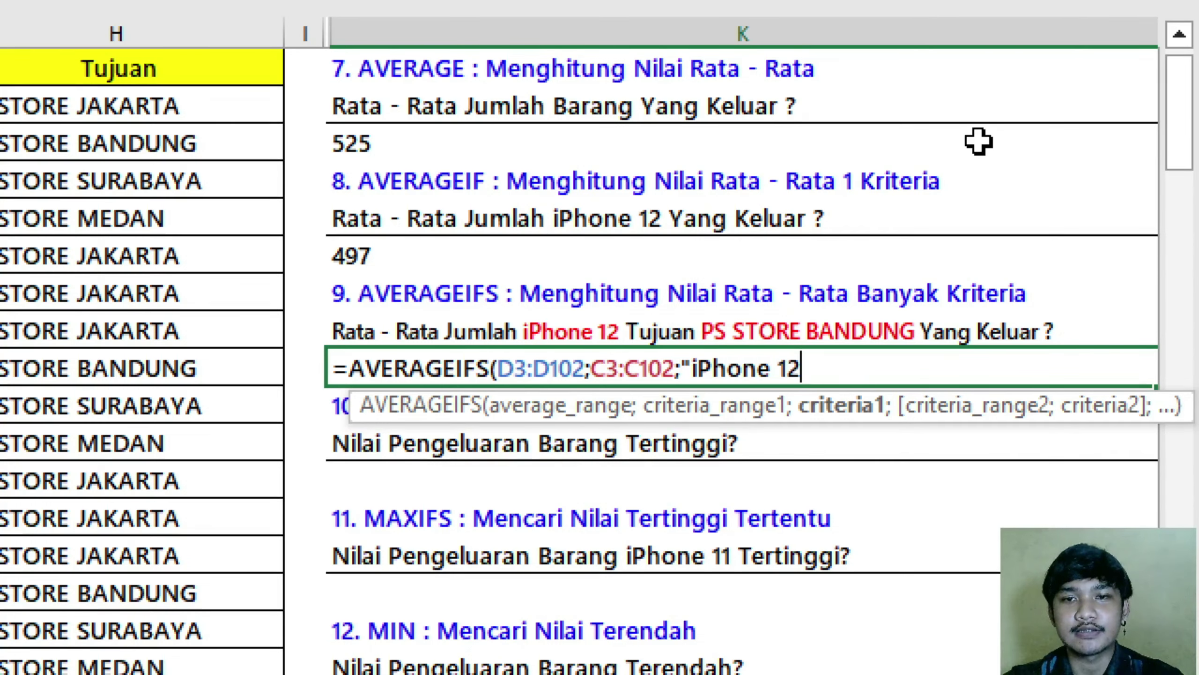
text(";)
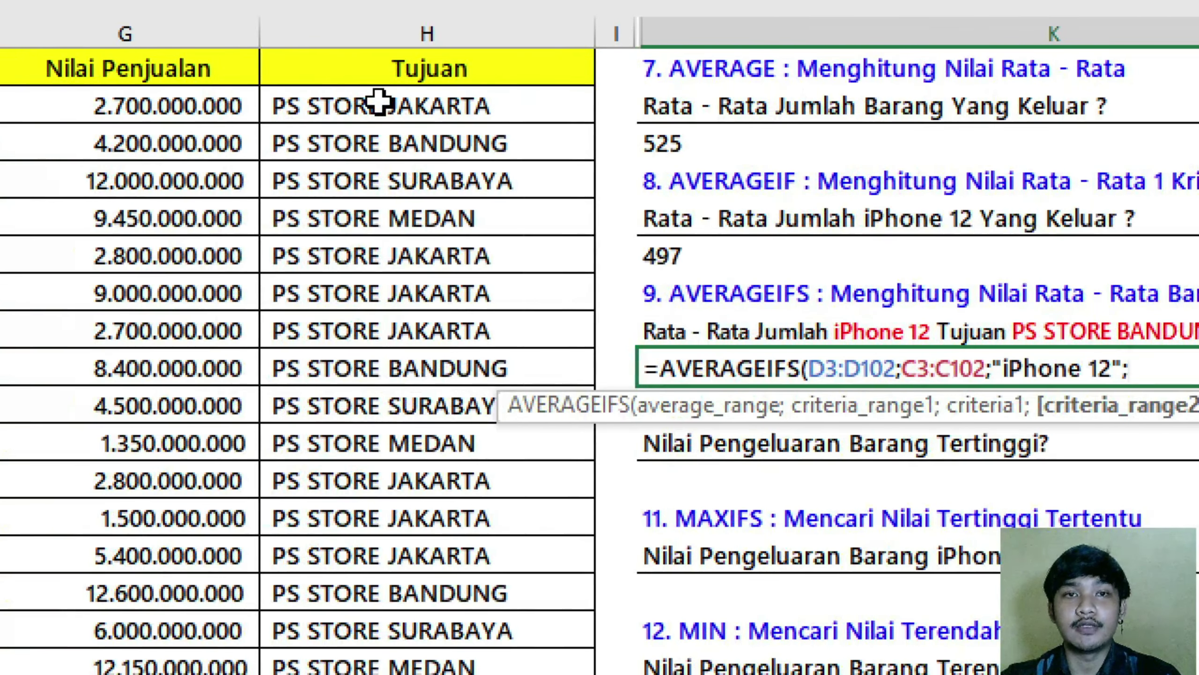
Complete the AVERAGEIFS formula in K10 with the Tujuan cells H3:H102 and the criterion "PS STORE BANDUNG" as the second condition
click(68, 104)
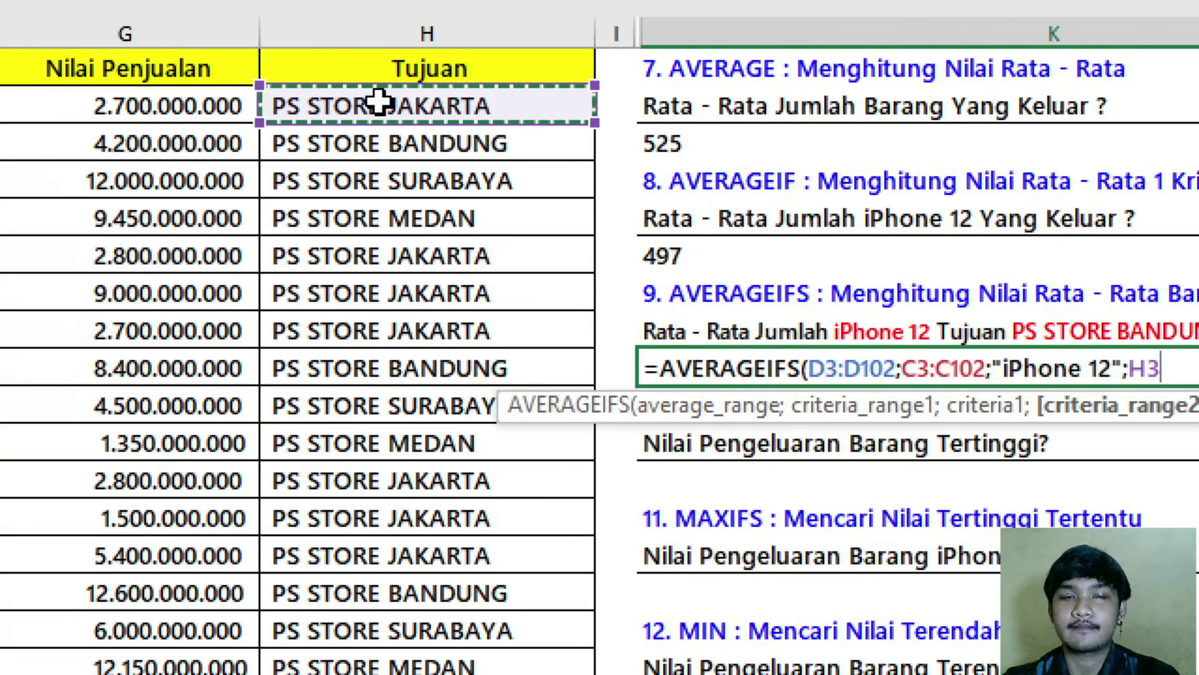
key(ctrl+shift+Down)
drag(1177, 564, 1177, 71)
text(;)
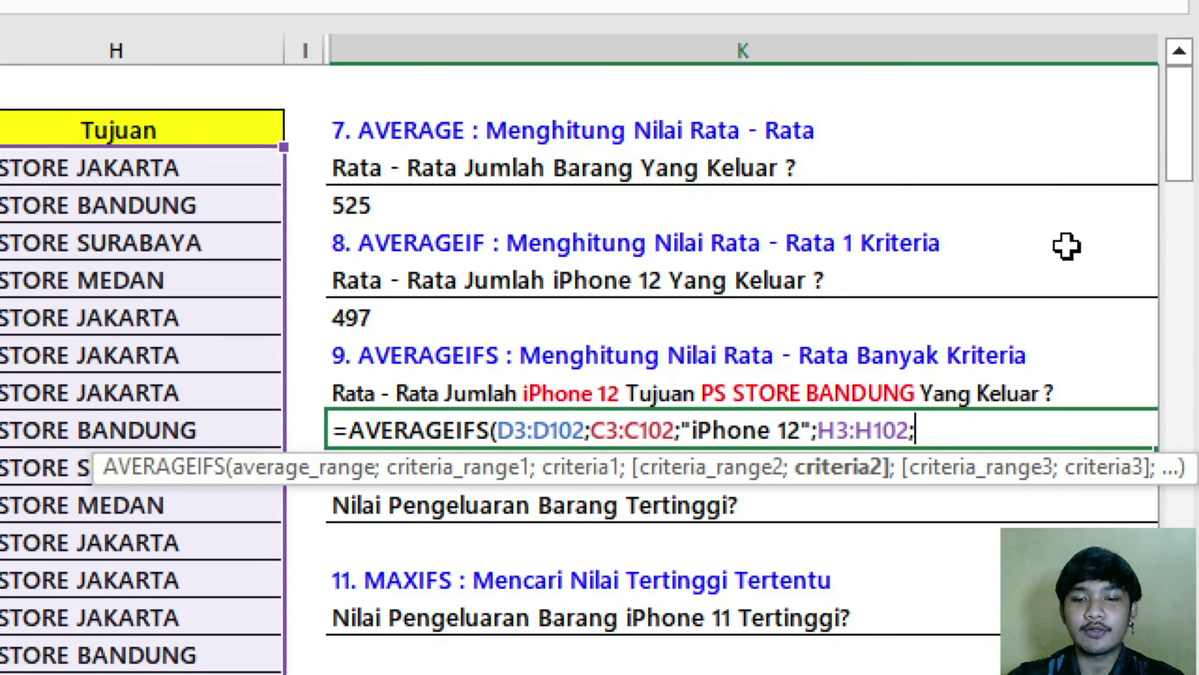
text(")
text(PS S)
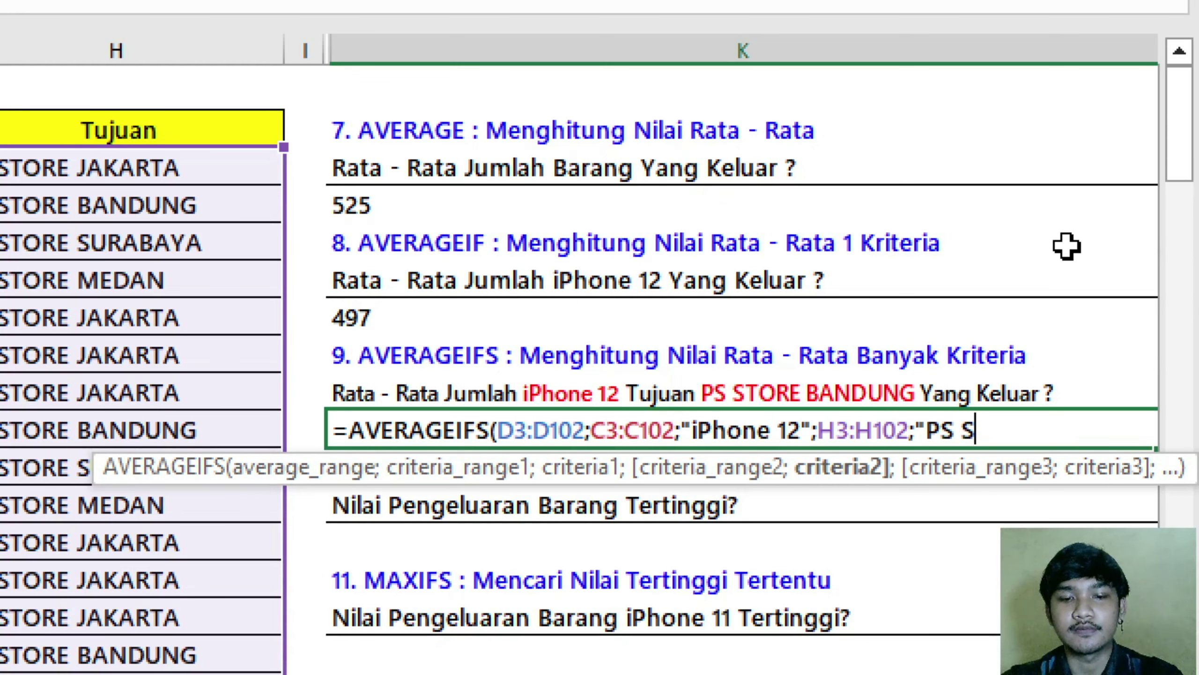
text(TORE )
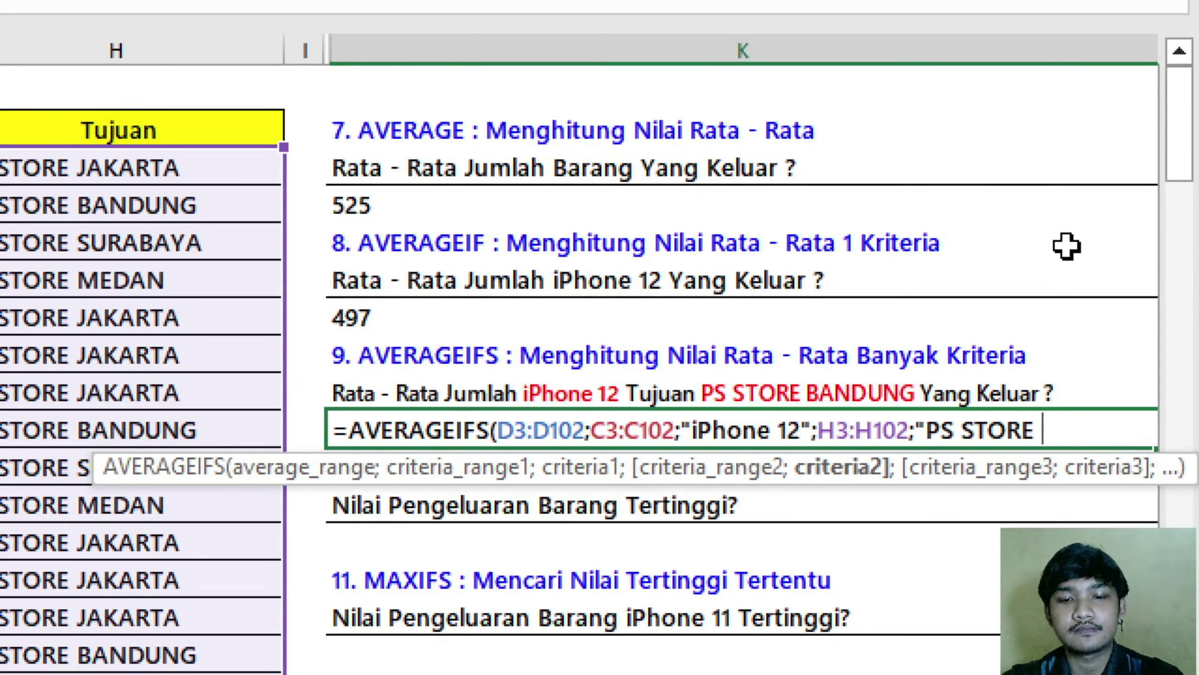
text(BANDUNG)
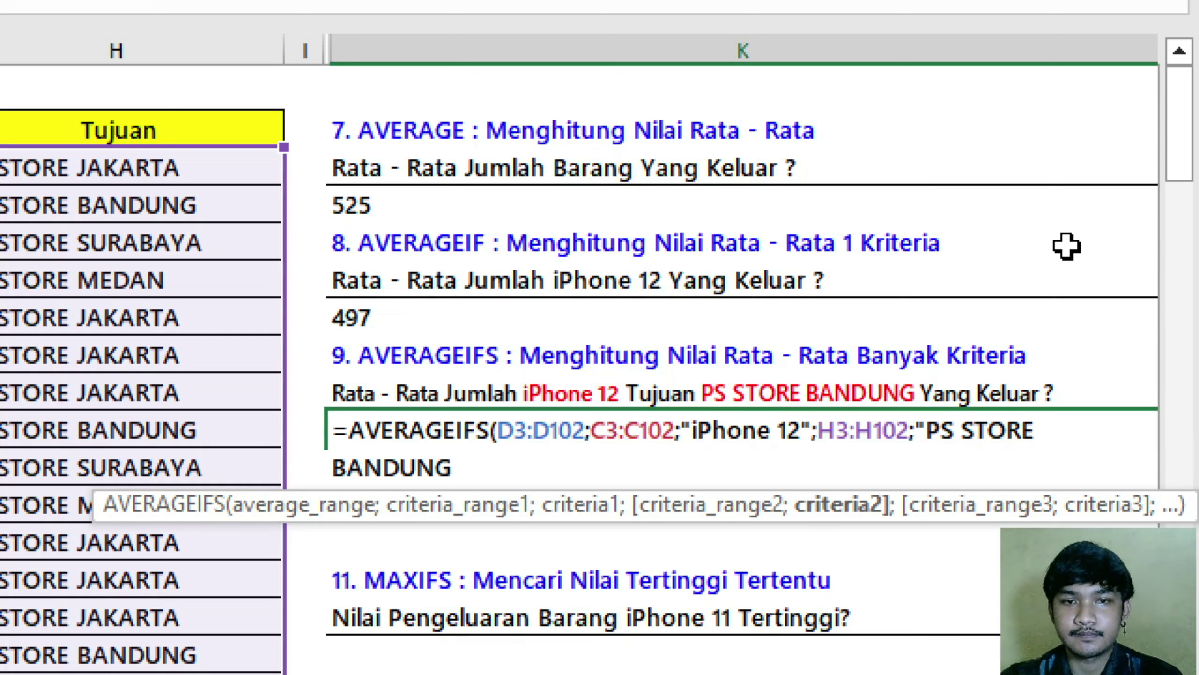
text("))
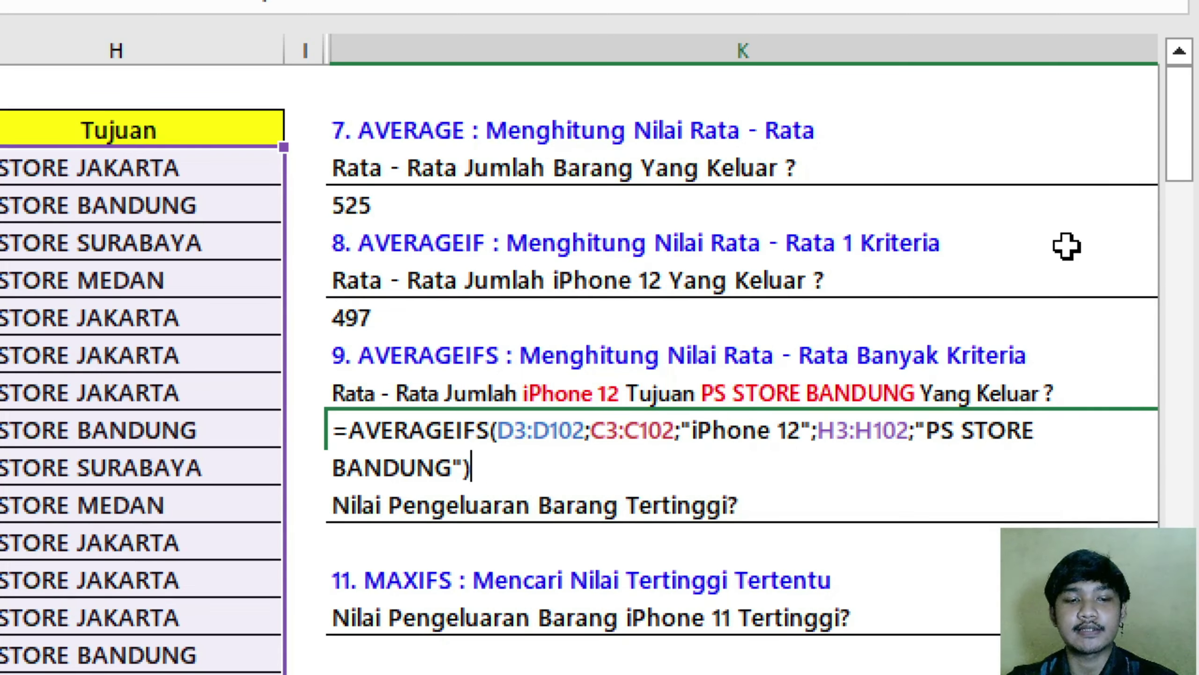
key(ctrl+Return)
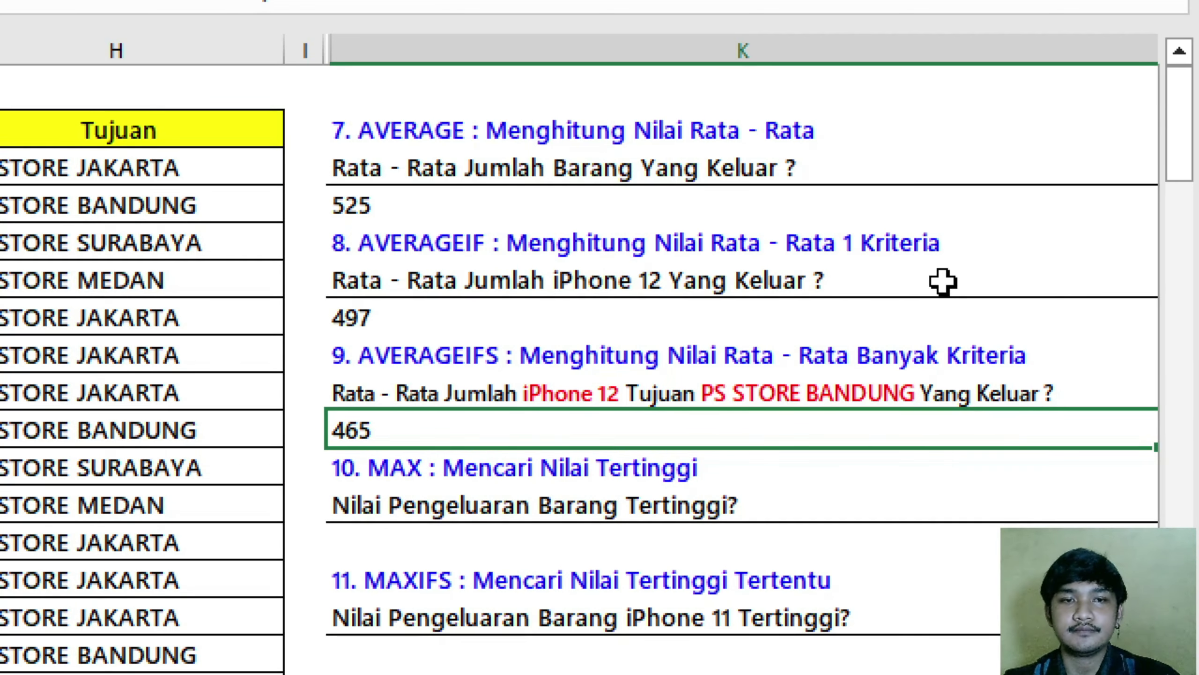
Enter a MAX formula over the Qty cells D3:D102 in K13, below the question about the highest outgoing goods value
scroll(943, 281, down, 1)
click(478, 356)
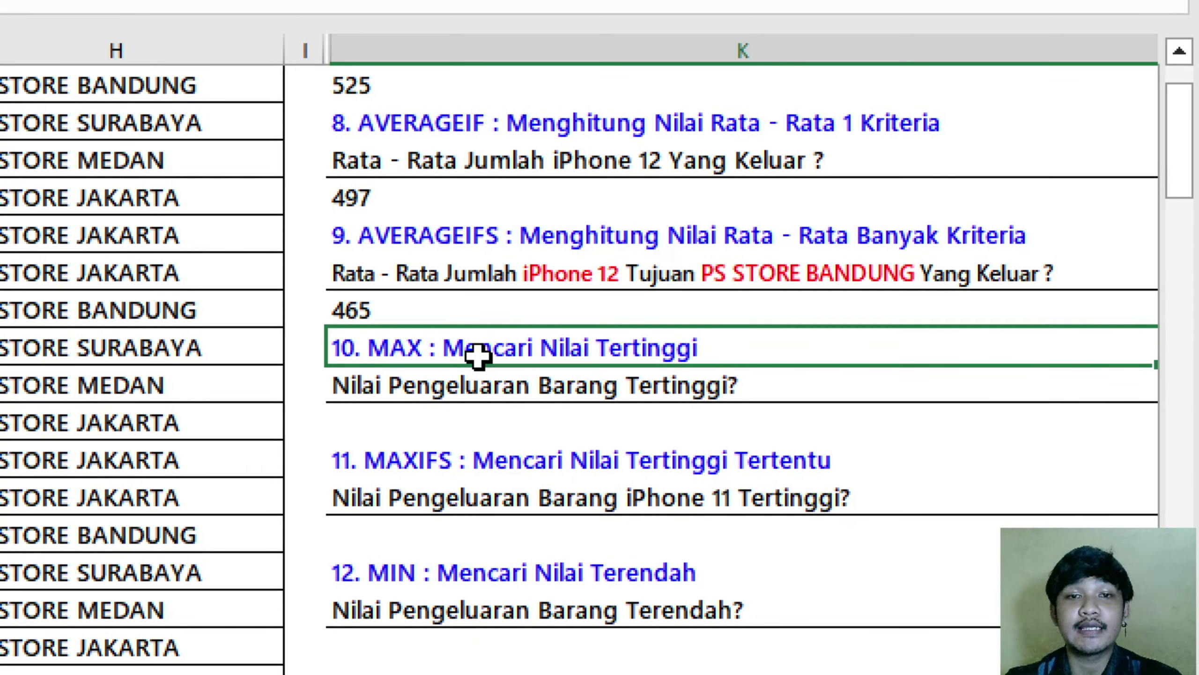
click(475, 378)
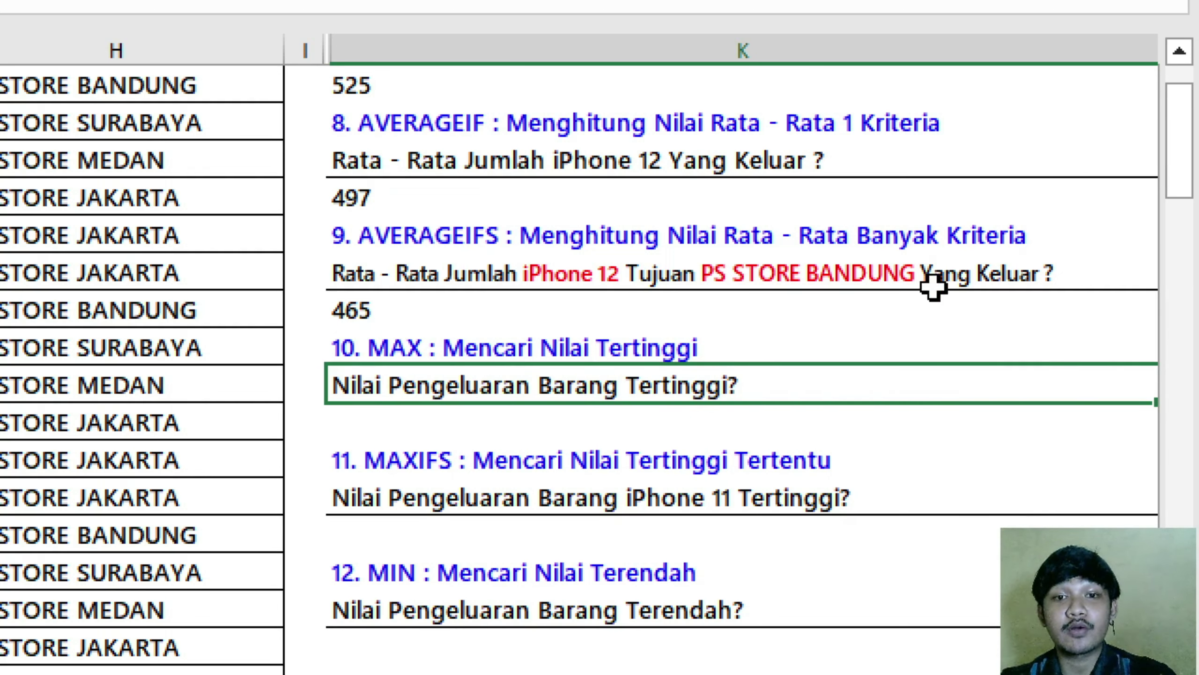
click(636, 419)
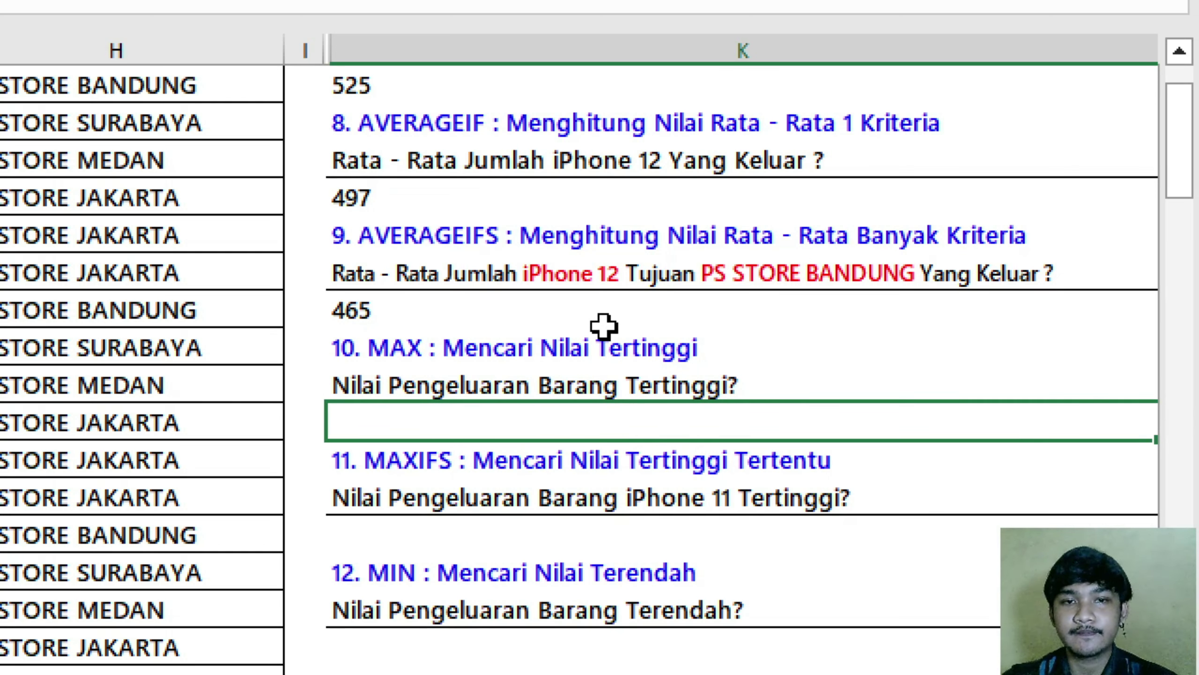
text(=)
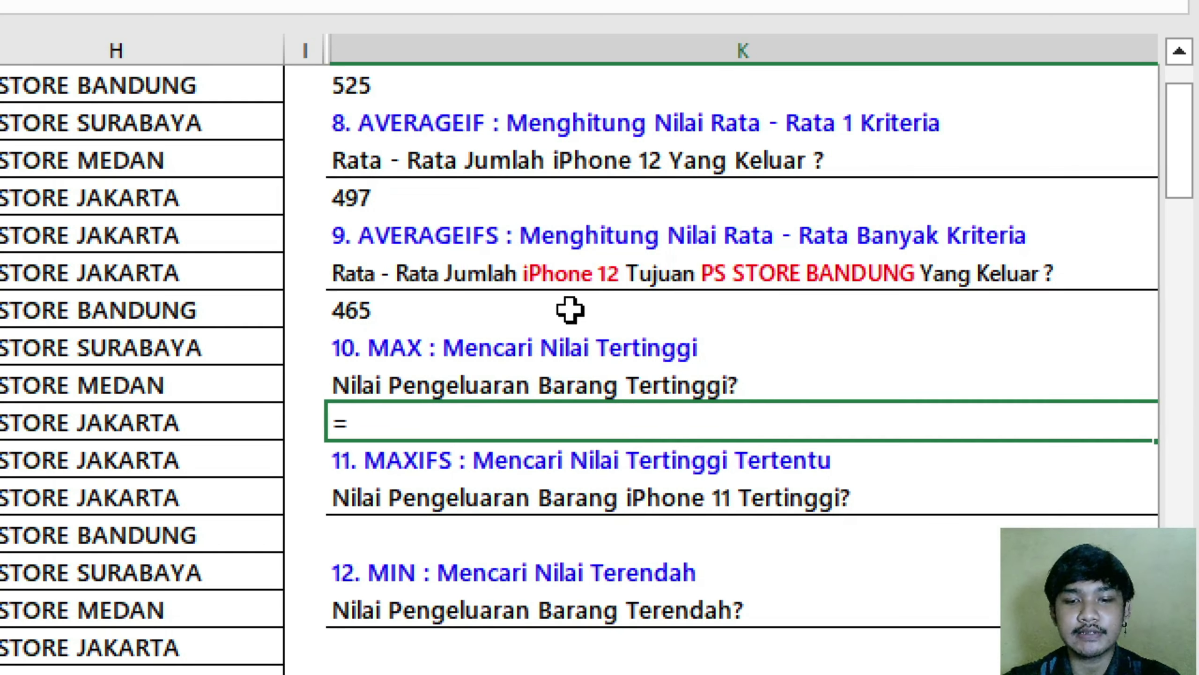
text(MAX()
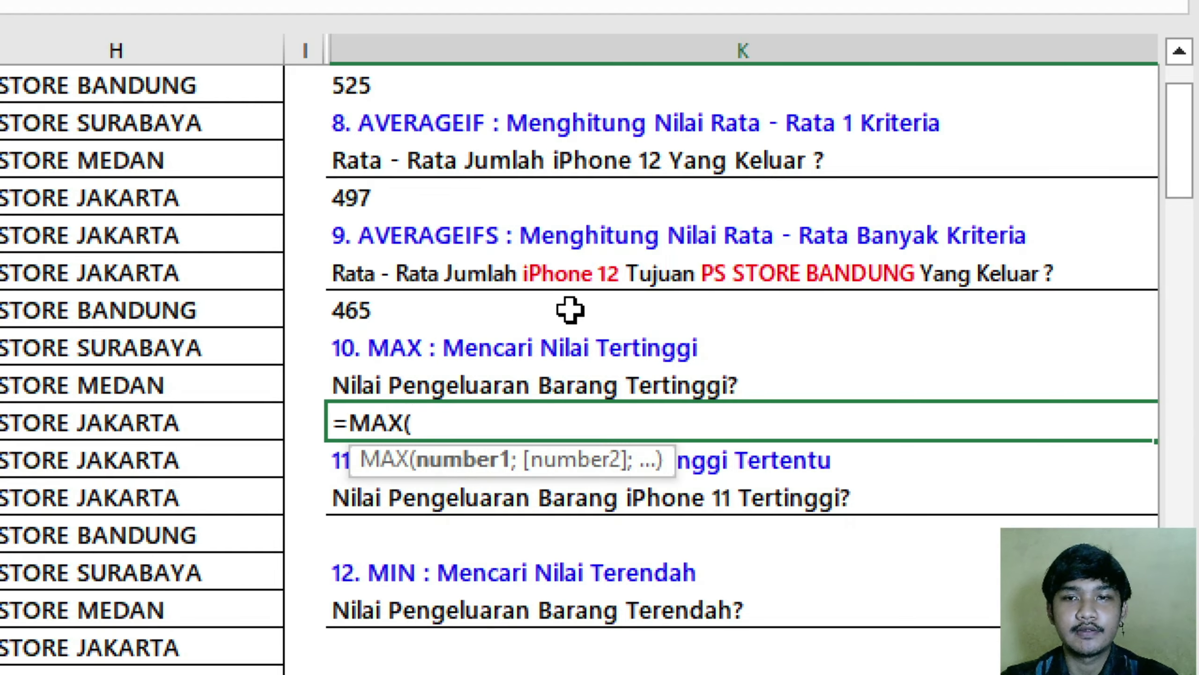
scroll(570, 311, up, 2)
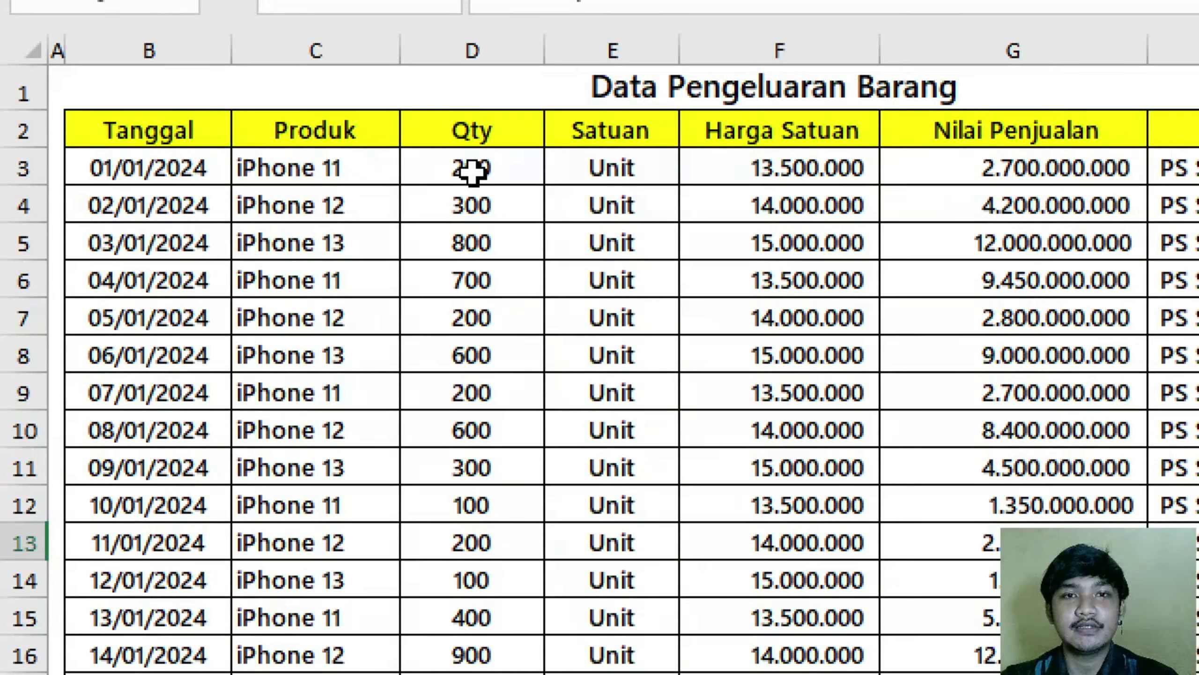
click(472, 172)
key(ctrl+shift+Down)
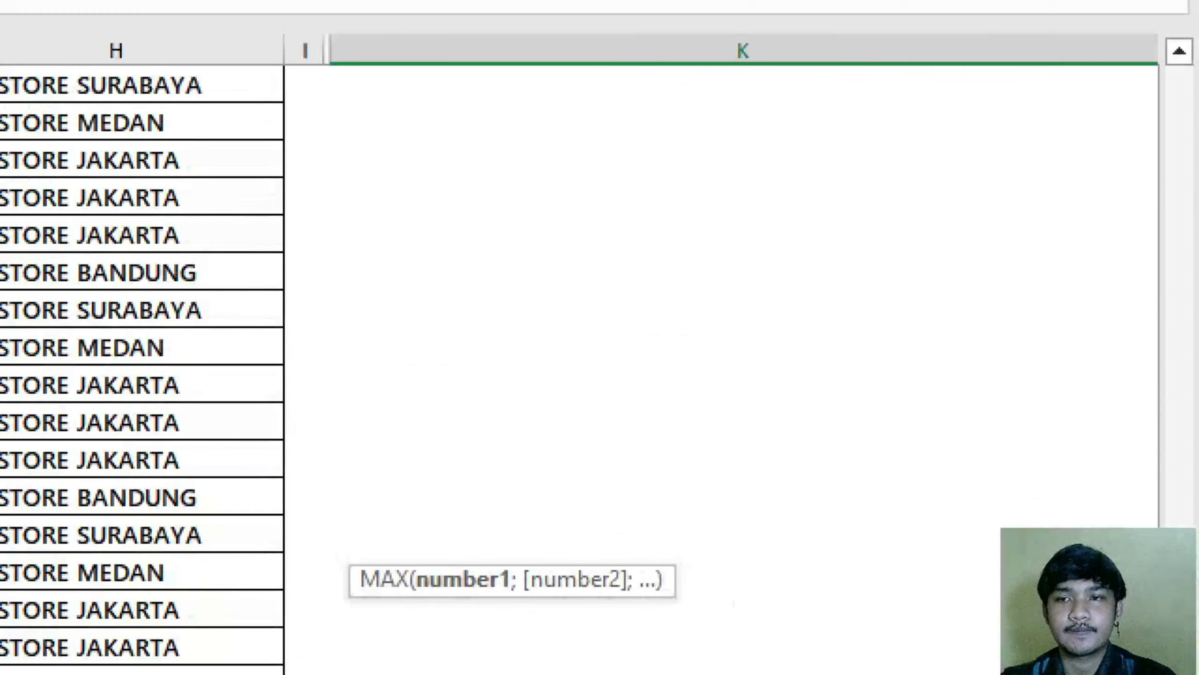
drag(1180, 607, 1180, 175)
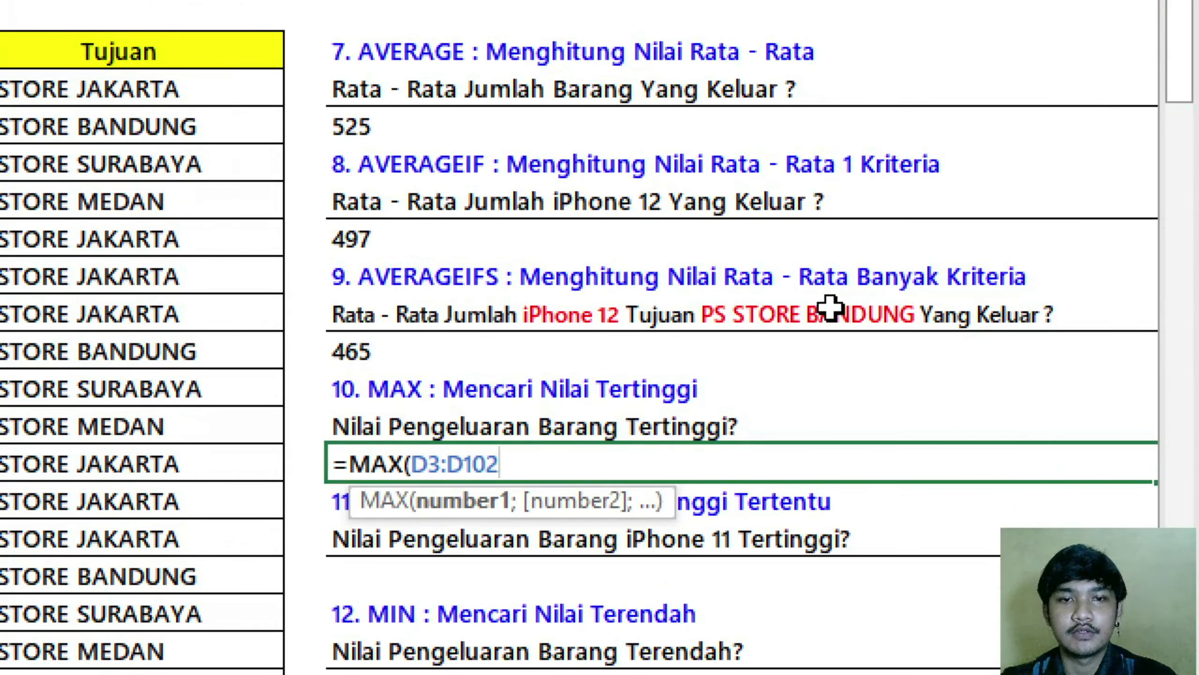
text())
key(ctrl+Return)
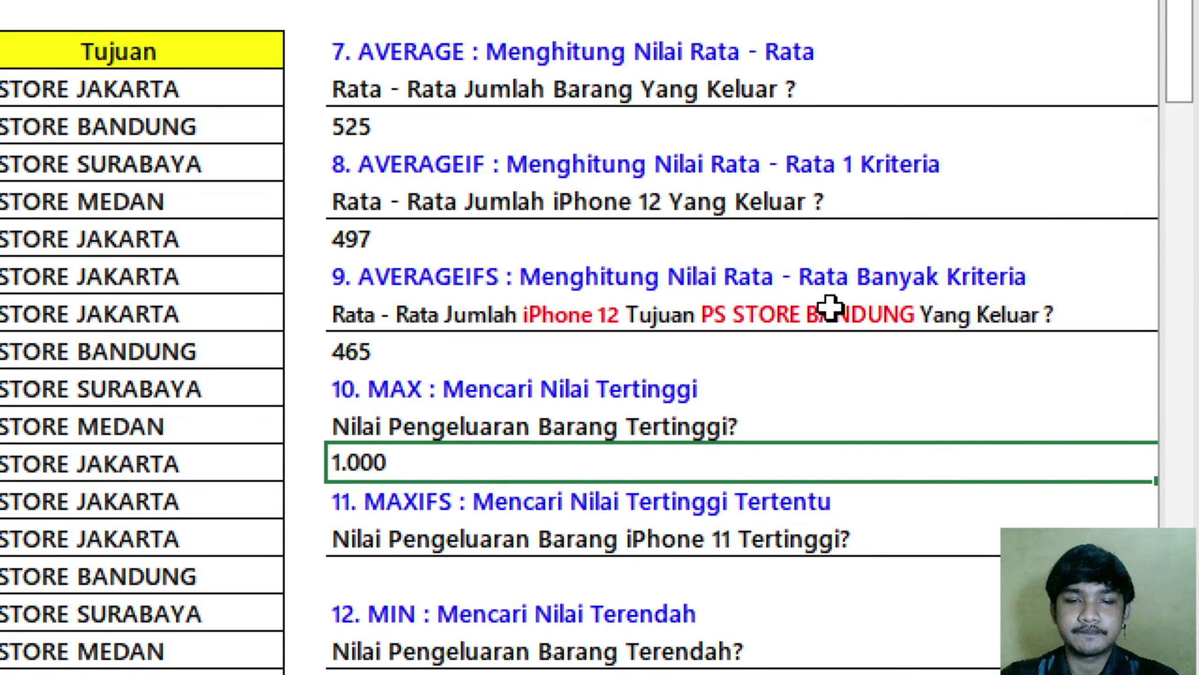
Colour the words "iPhone 11" red in the MAXIFS question in K15 and select the answer cell K16
scroll(831, 307, down, 2)
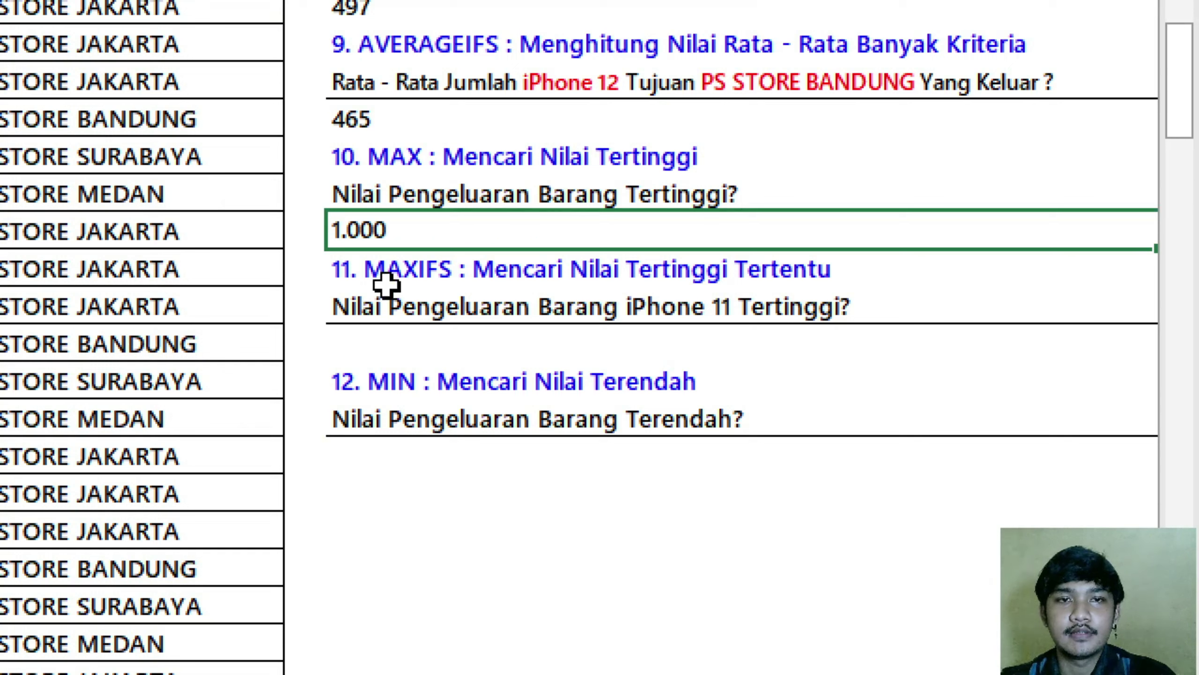
click(482, 280)
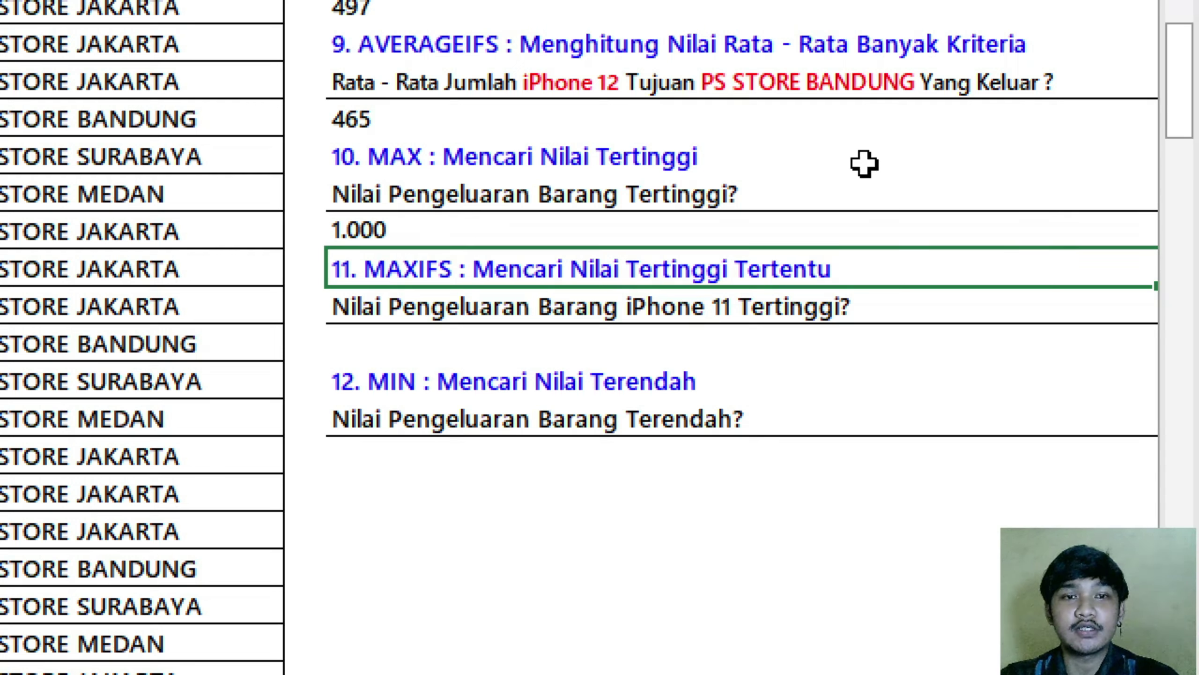
click(674, 293)
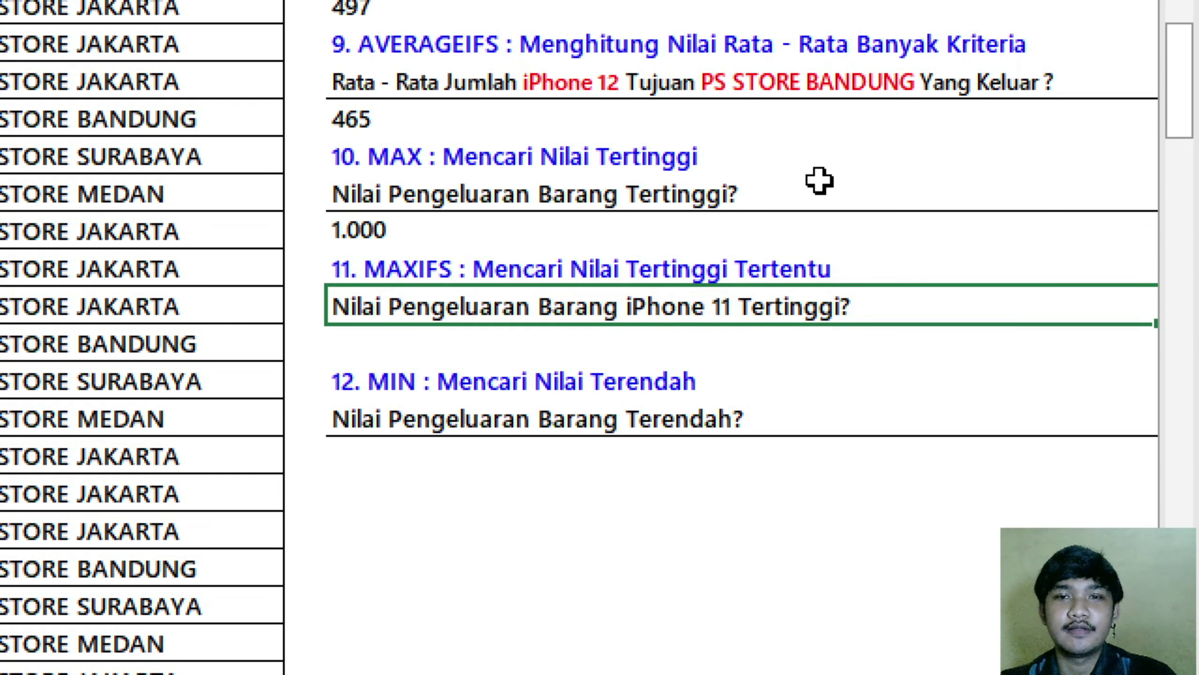
double_click(734, 300)
drag(732, 302, 627, 302)
click(704, 246)
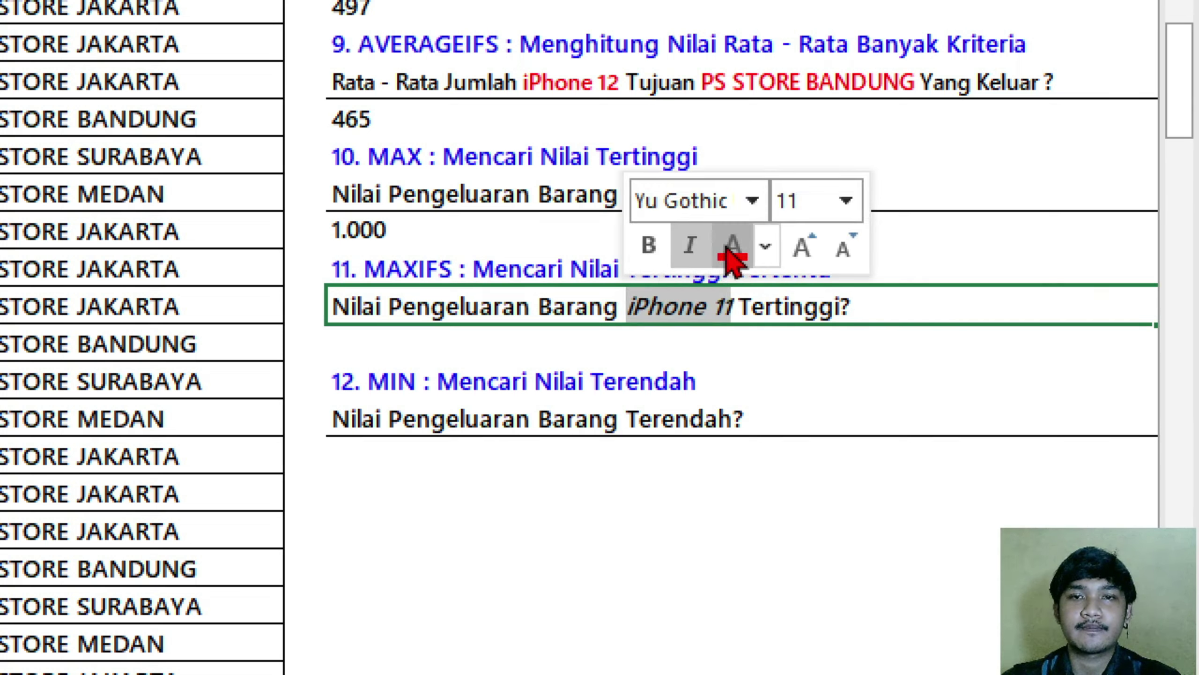
click(727, 246)
click(690, 245)
click(615, 343)
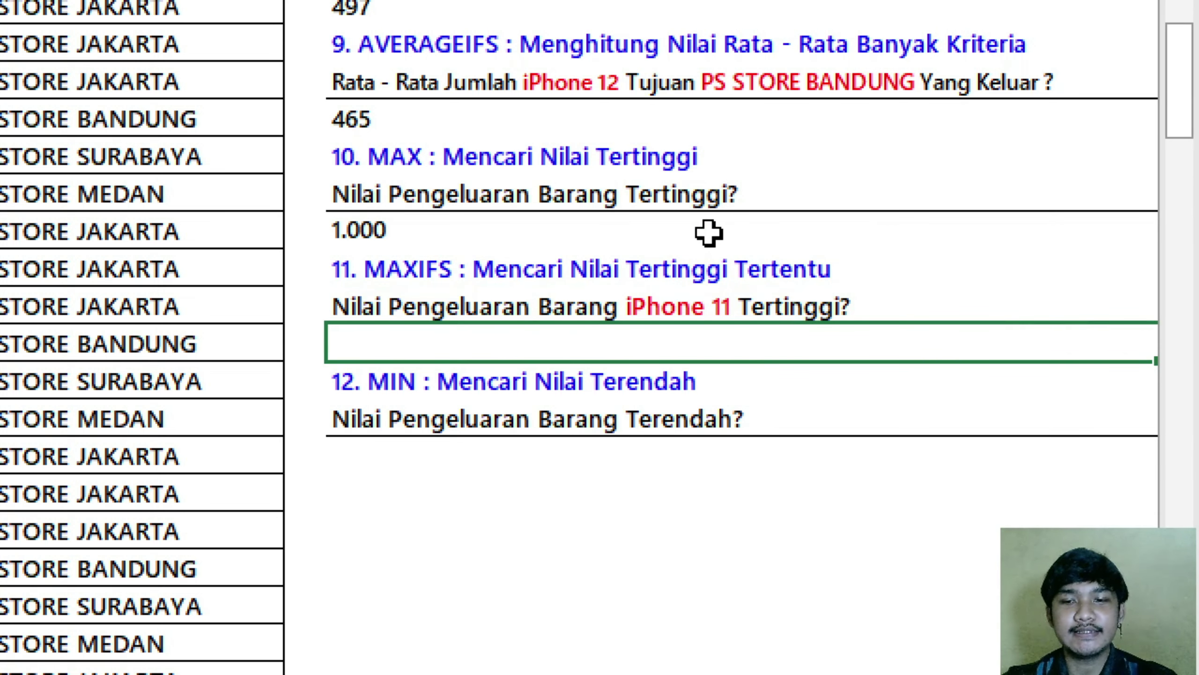
Start a MAXIFS formula in K16 with the Qty cells D3:D102 as the max range
key(F2)
text(=ma)
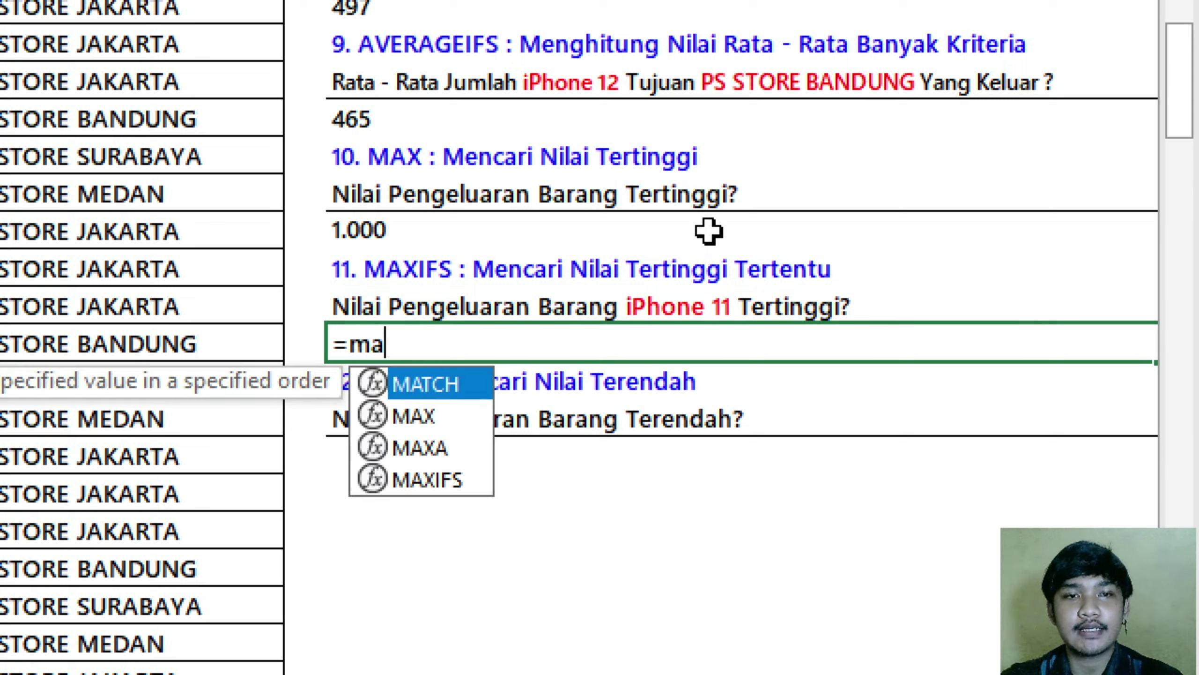
text(xifs)
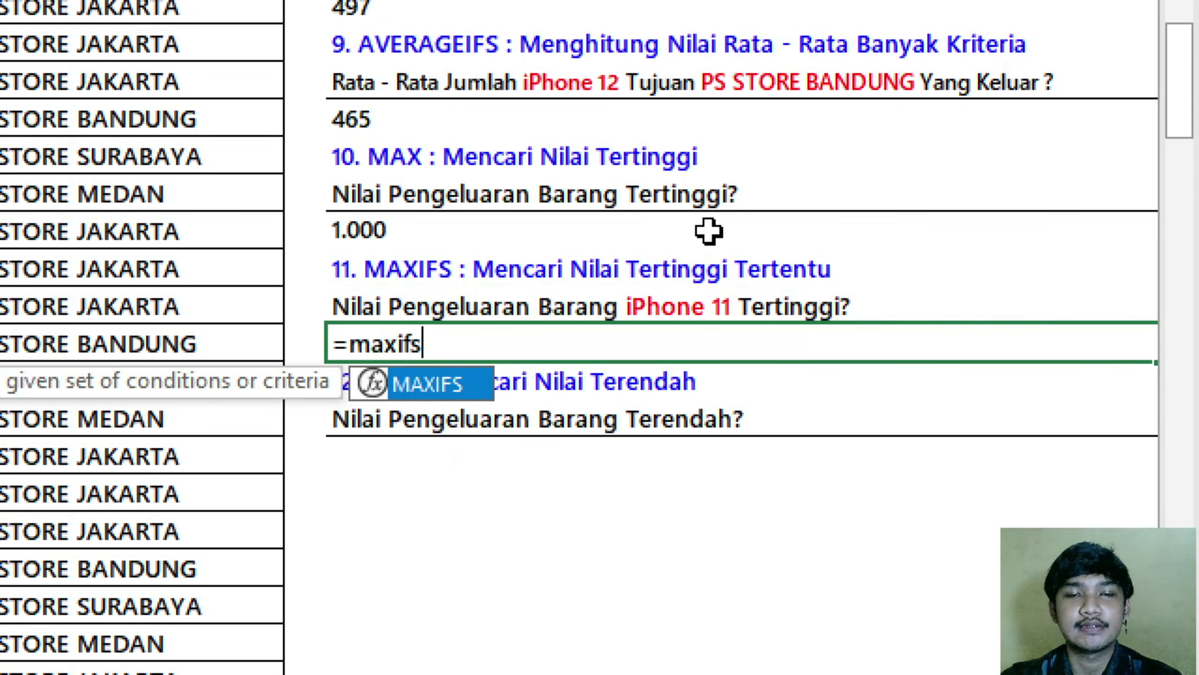
key(Tab)
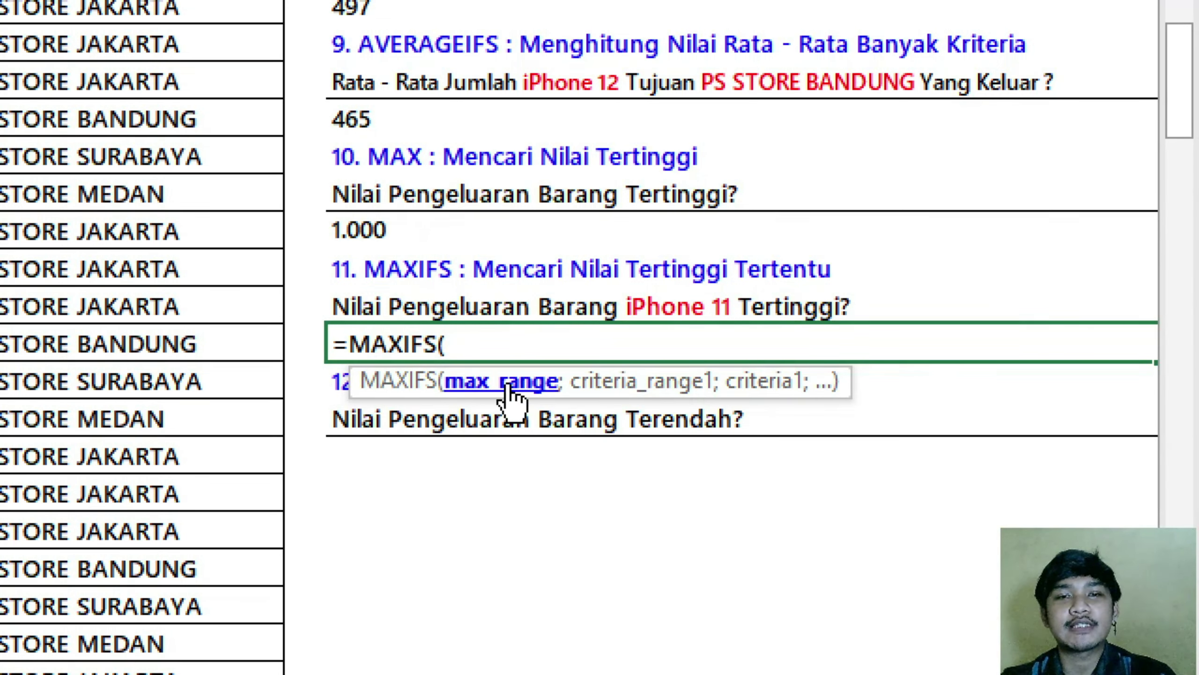
scroll(1086, 404, up, 3)
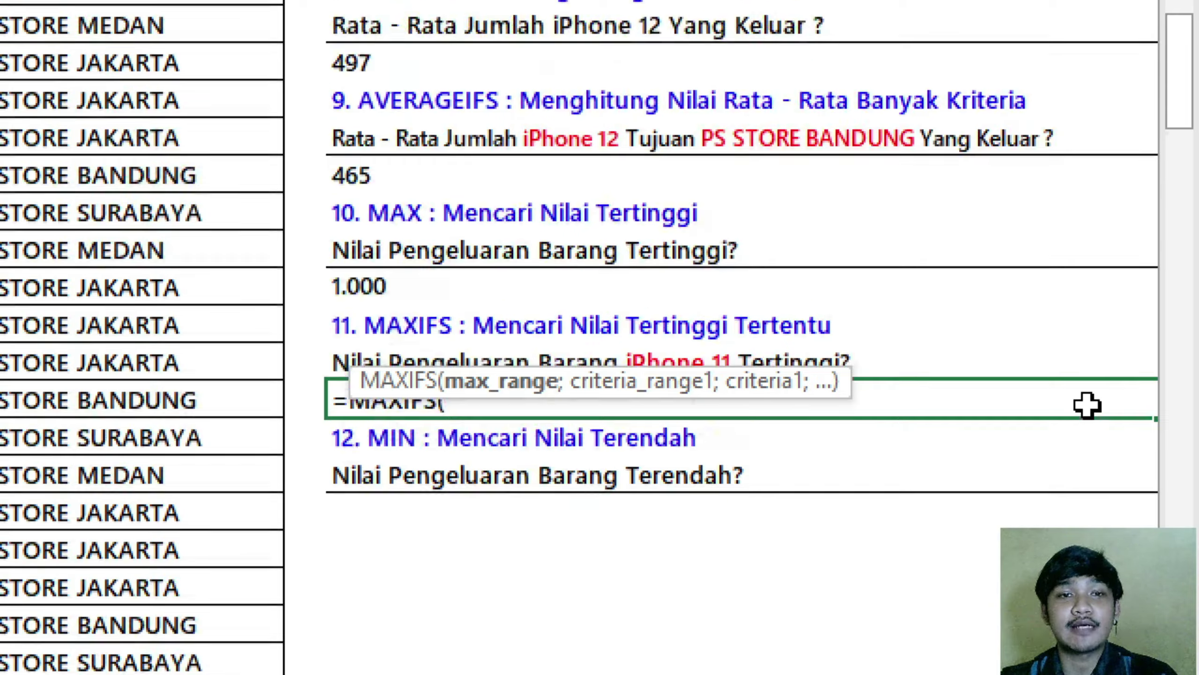
scroll(13, 414, left, 5)
click(431, 83)
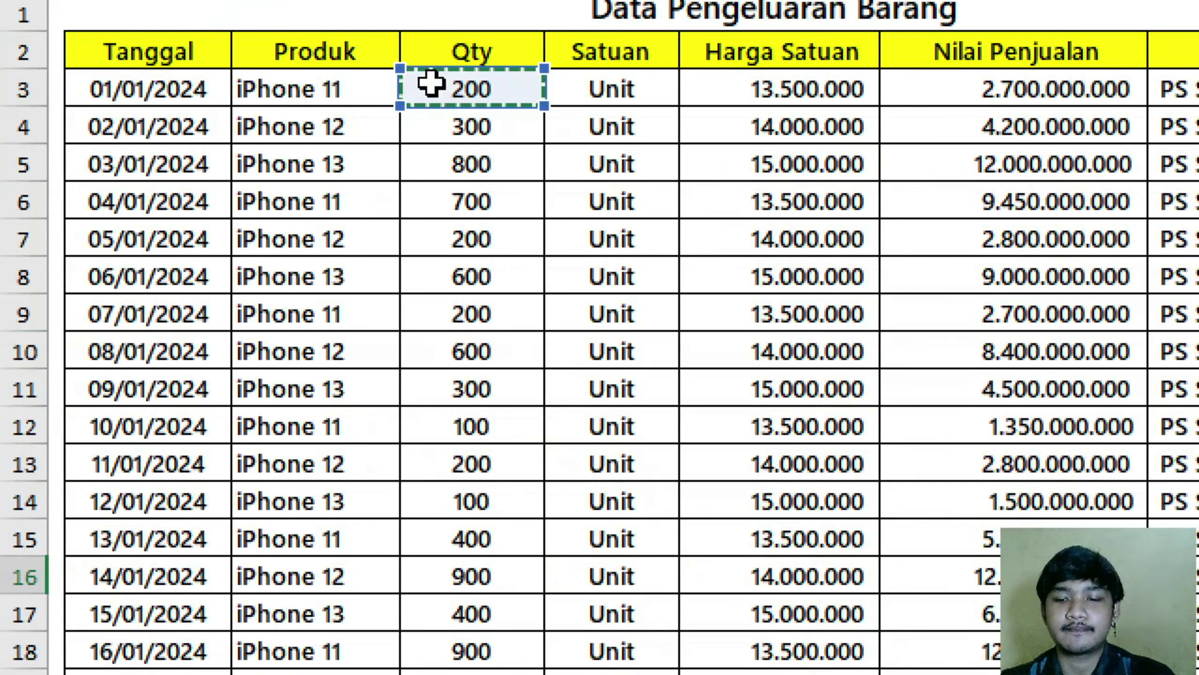
key(ctrl+shift+Down)
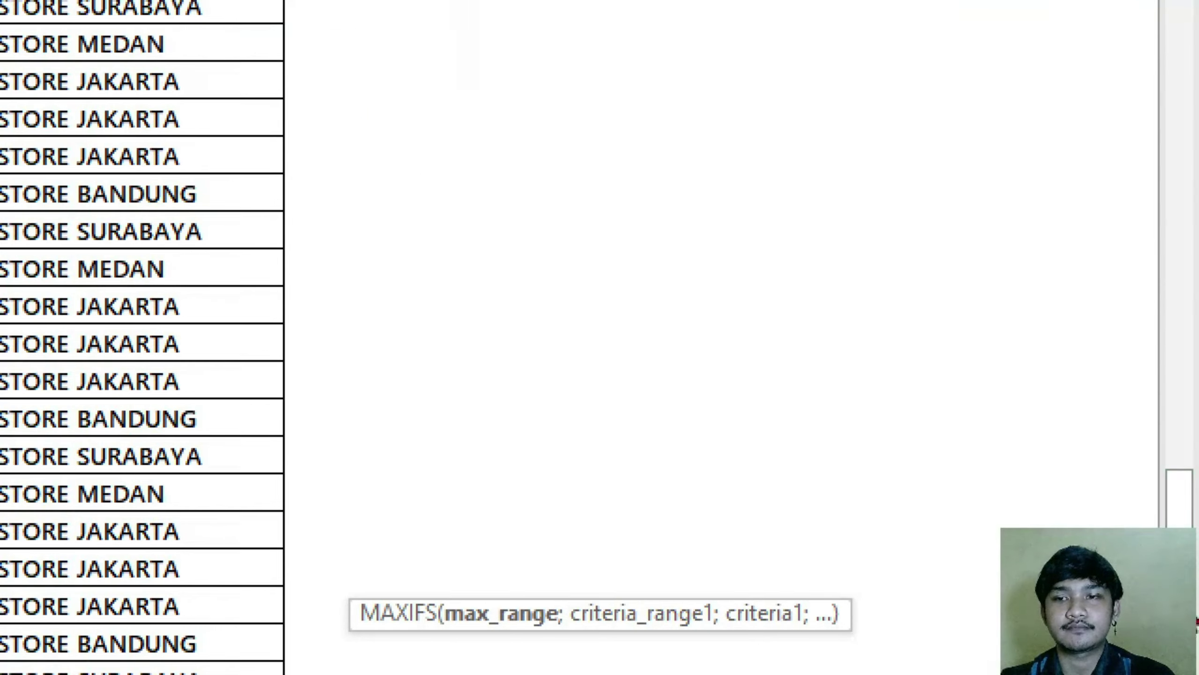
drag(1180, 496, 1183, 29)
scroll(940, 387, down, 1)
scroll(940, 386, down, 1)
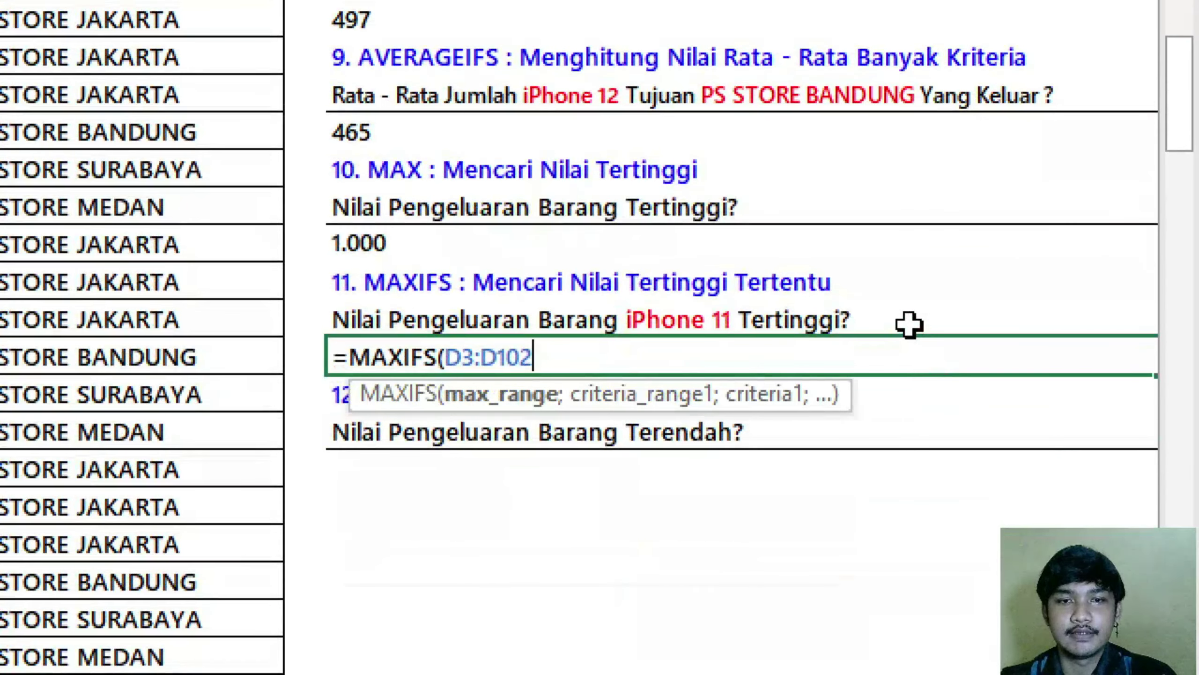
text(;)
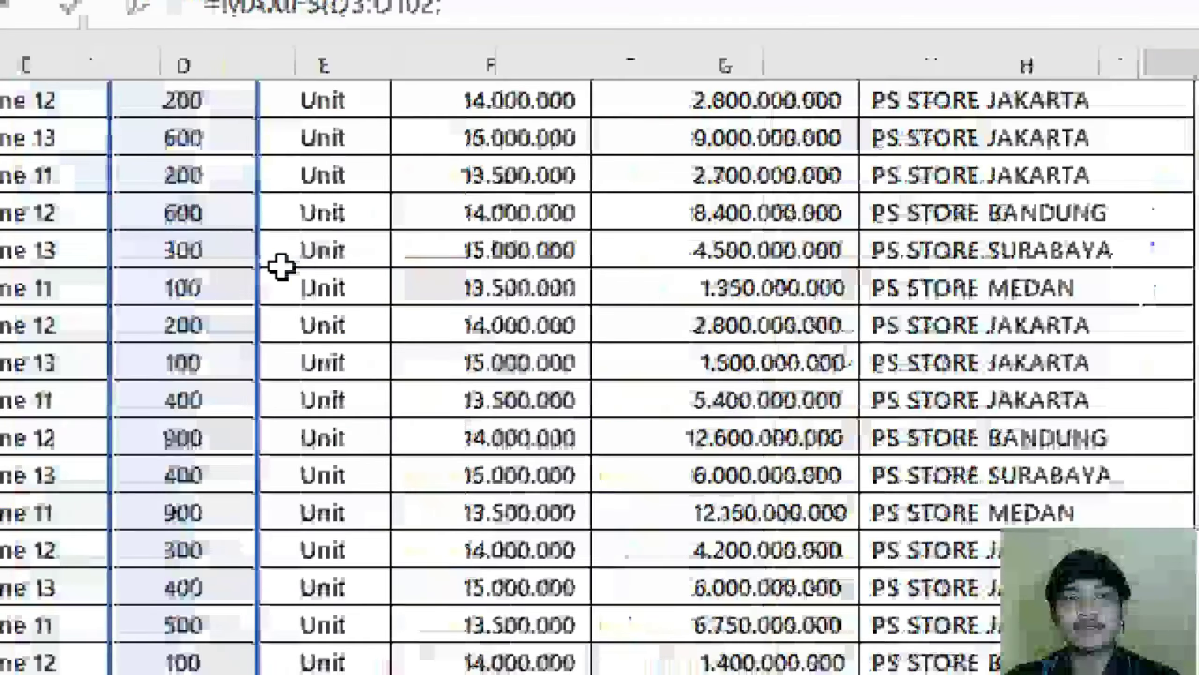
Complete the MAXIFS formula in K16 with the Produk cells C3:C102 as criteria range and "iPhone 11" as the criterion
scroll(279, 265, up, 2)
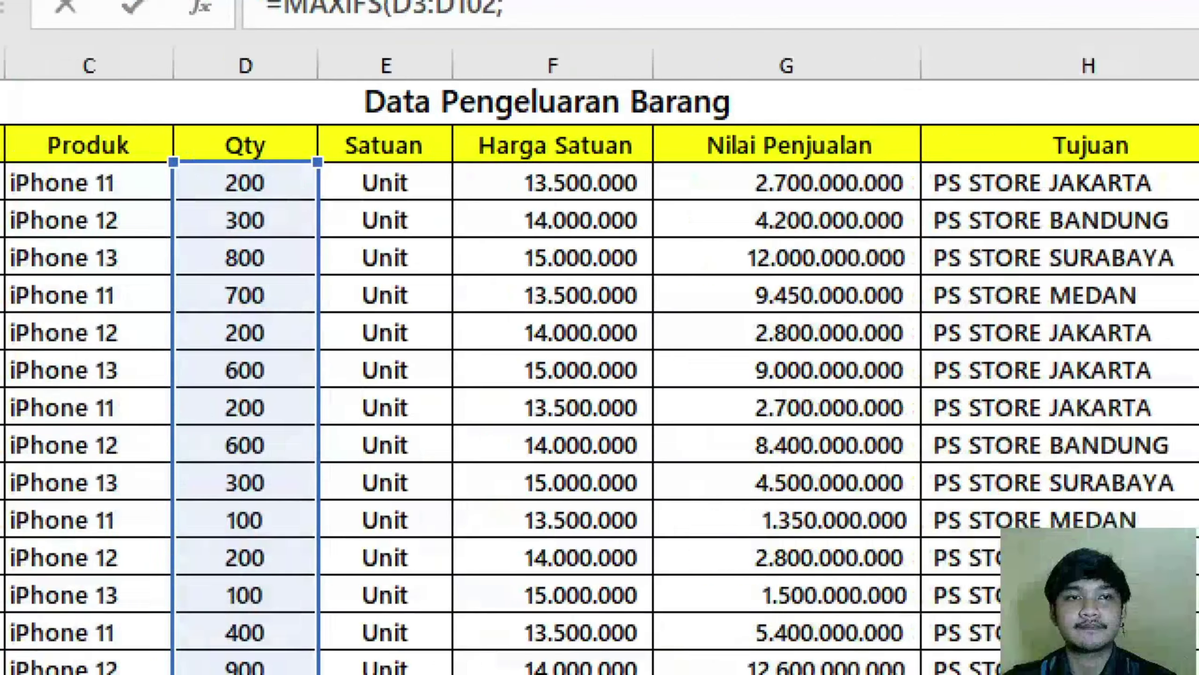
click(61, 186)
key(ctrl+shift+Down)
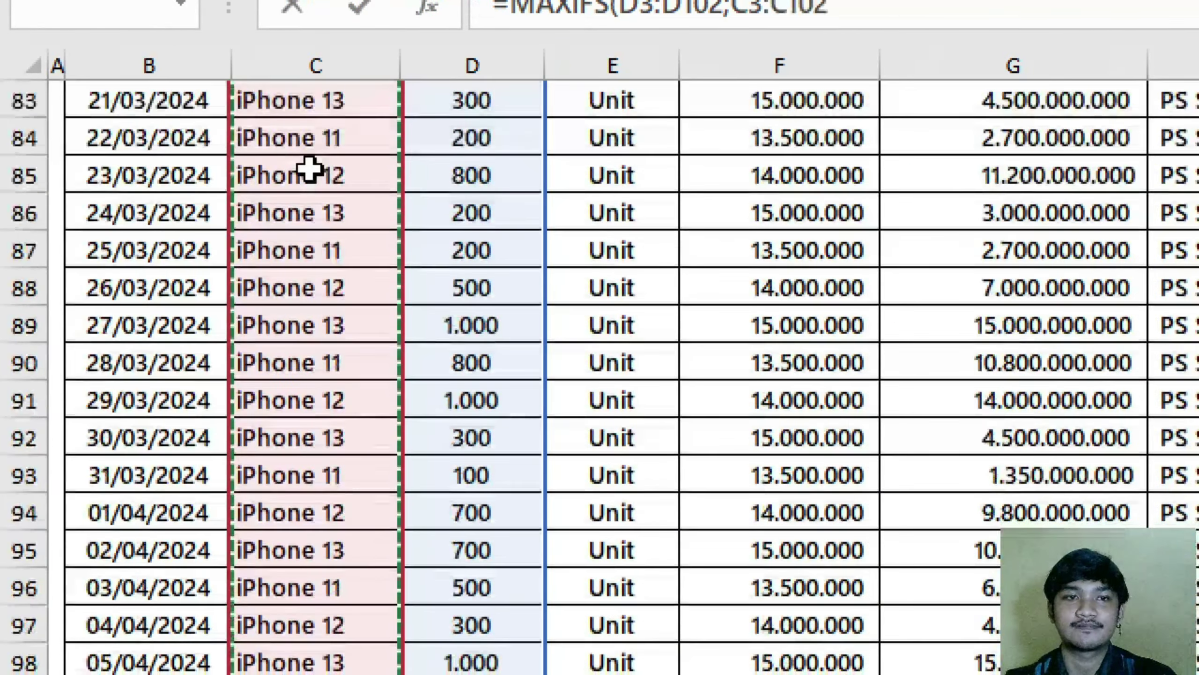
scroll(1140, 440, up, 15)
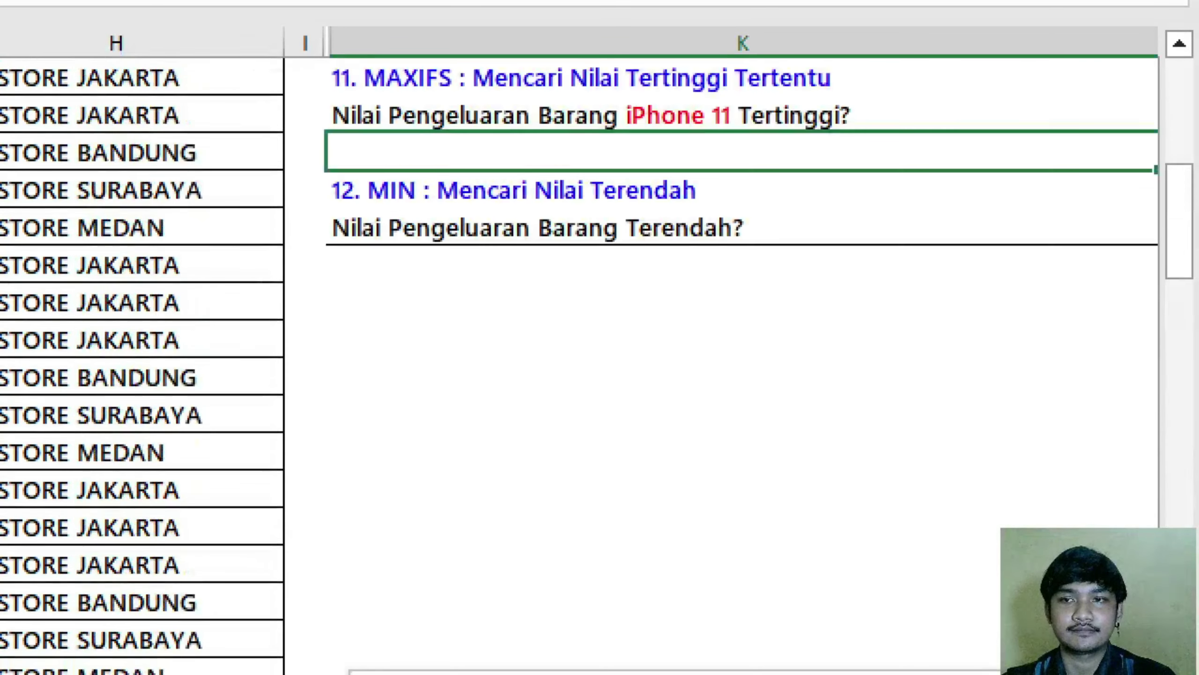
scroll(962, 306, up, 2)
text(;)
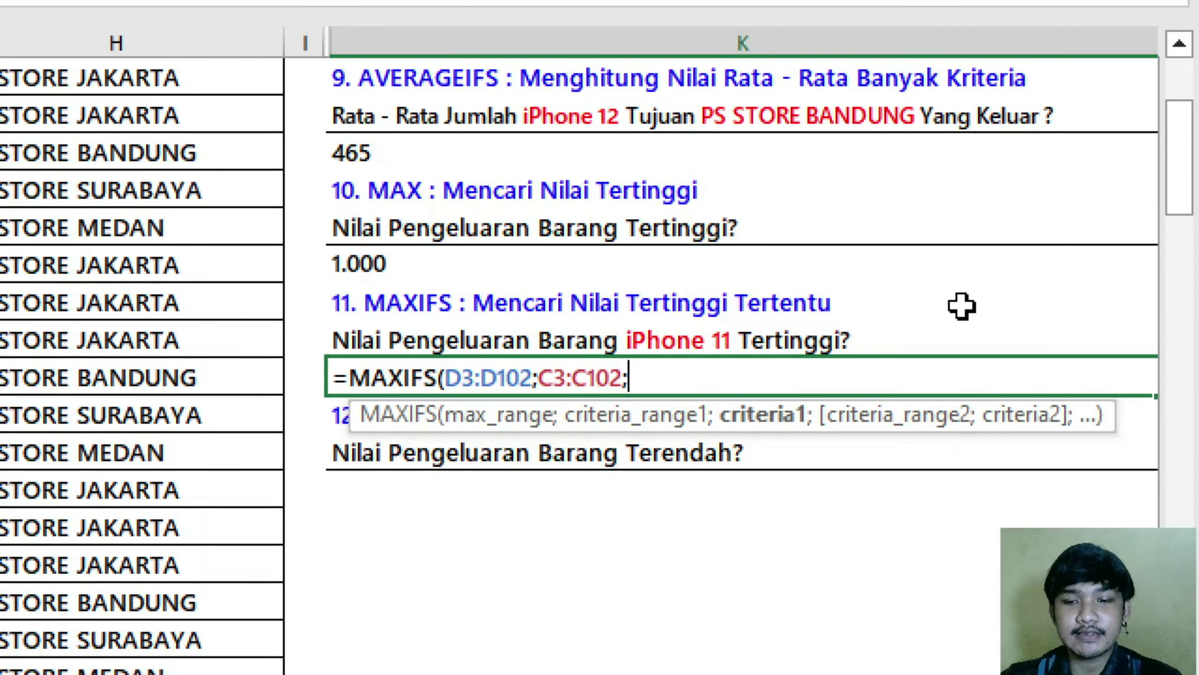
text("iPh)
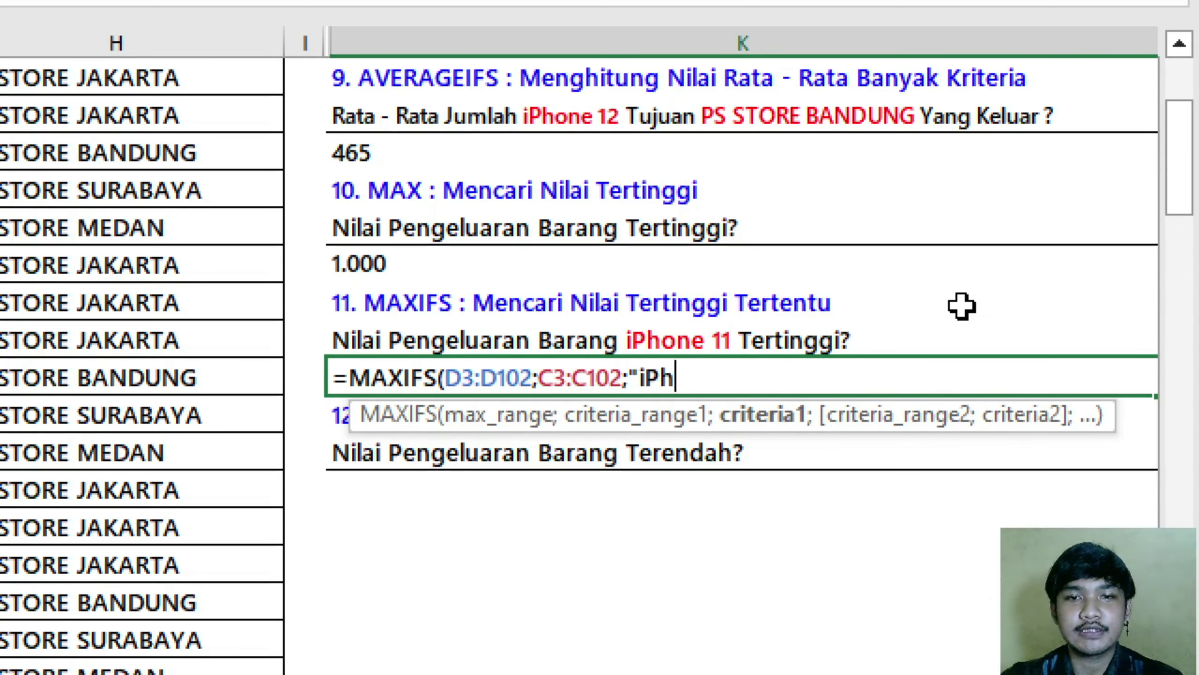
text(one 11)
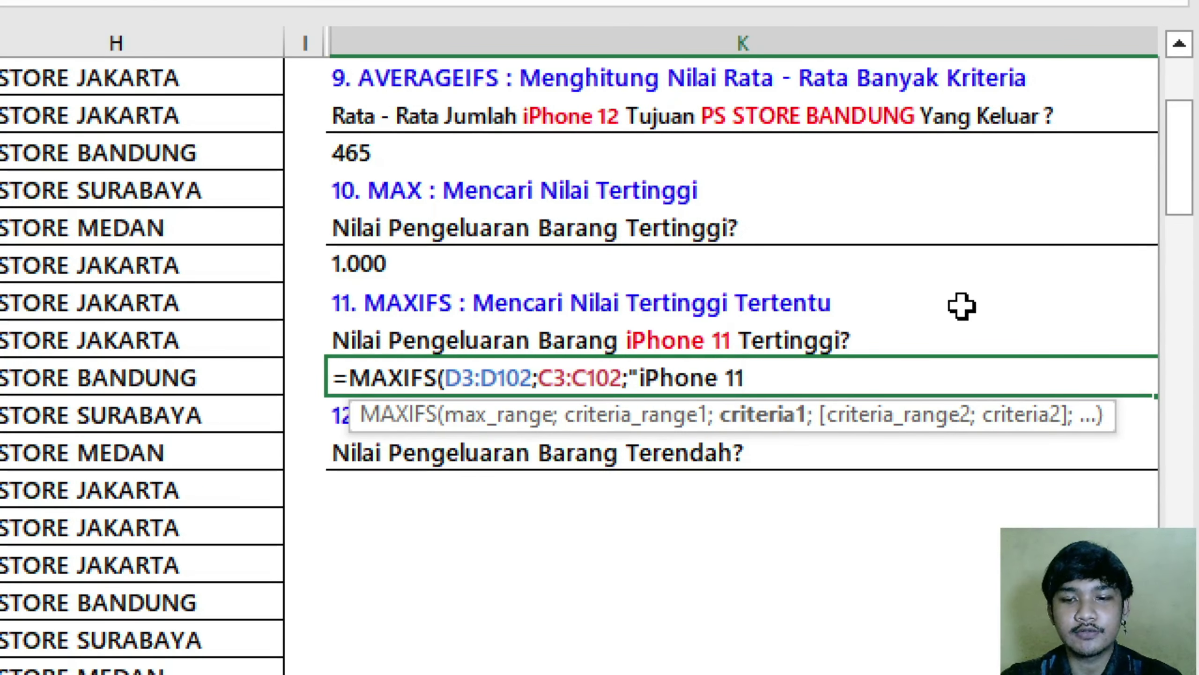
text("))
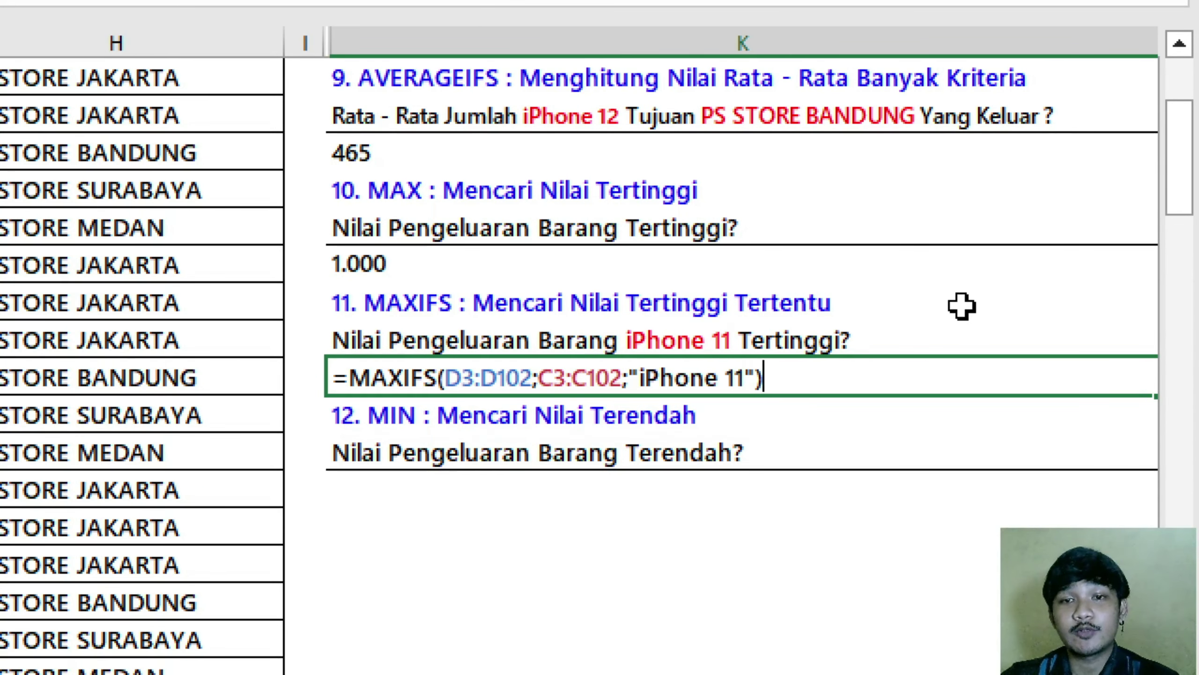
key(ctrl+Return)
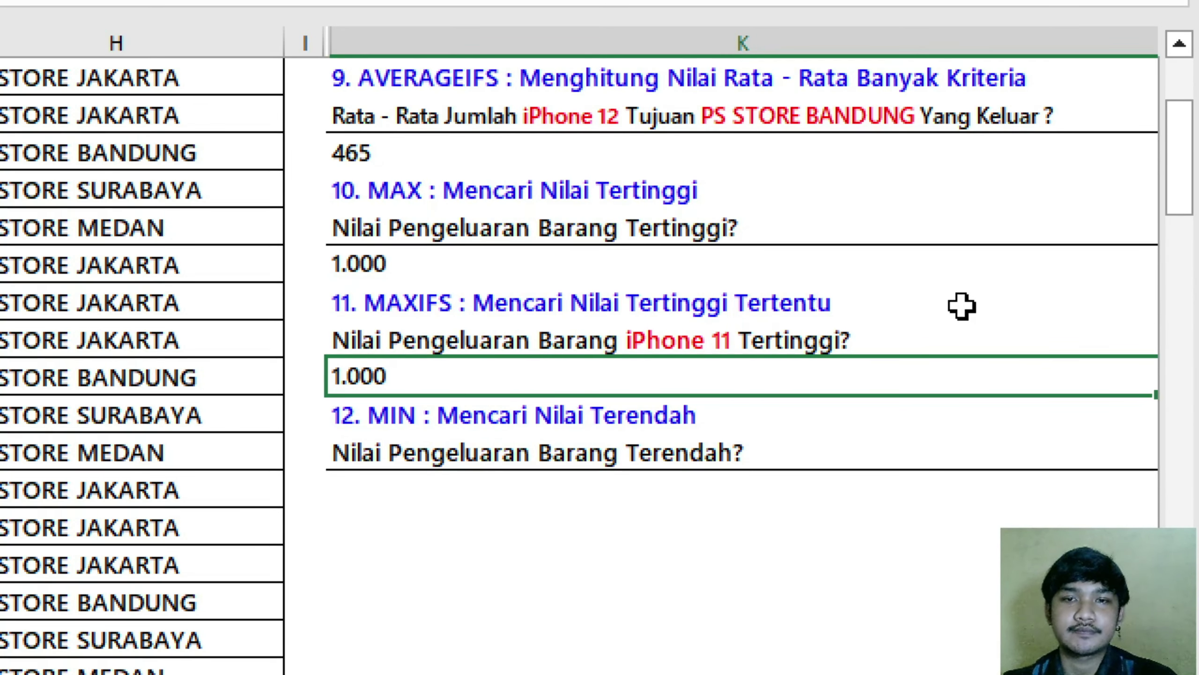
Enter a MIN formula over the Qty cells D3:D102 in K19, below the question about the lowest outgoing goods value
click(613, 487)
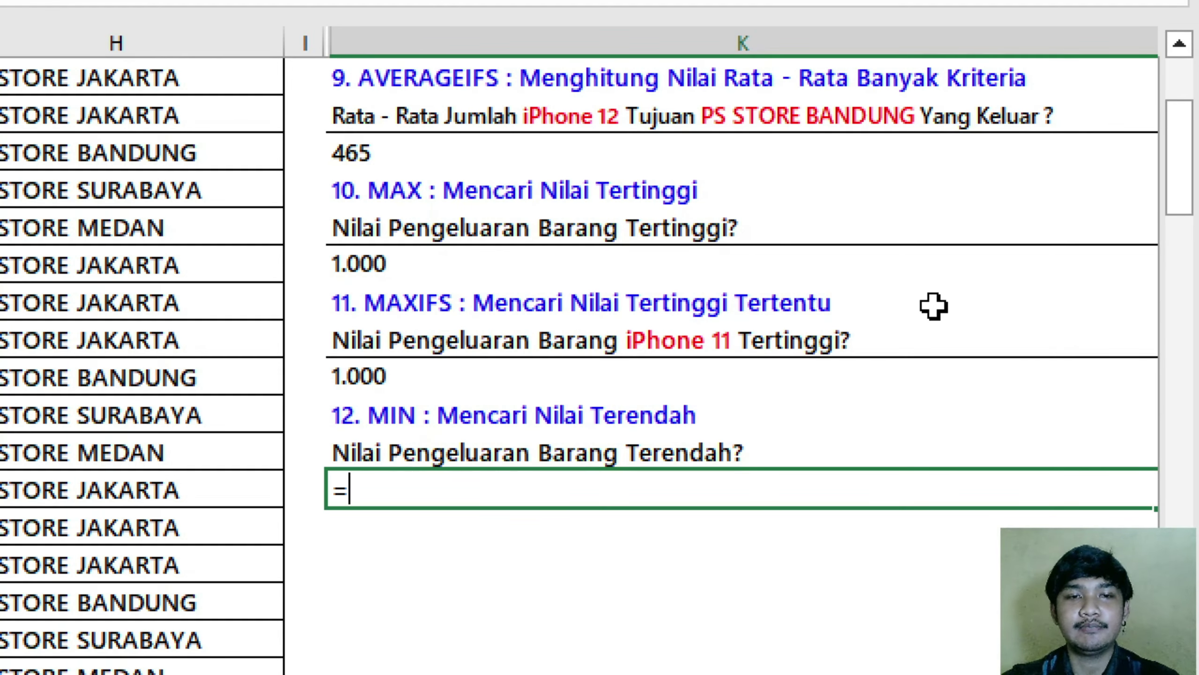
text(min)
key(Tab)
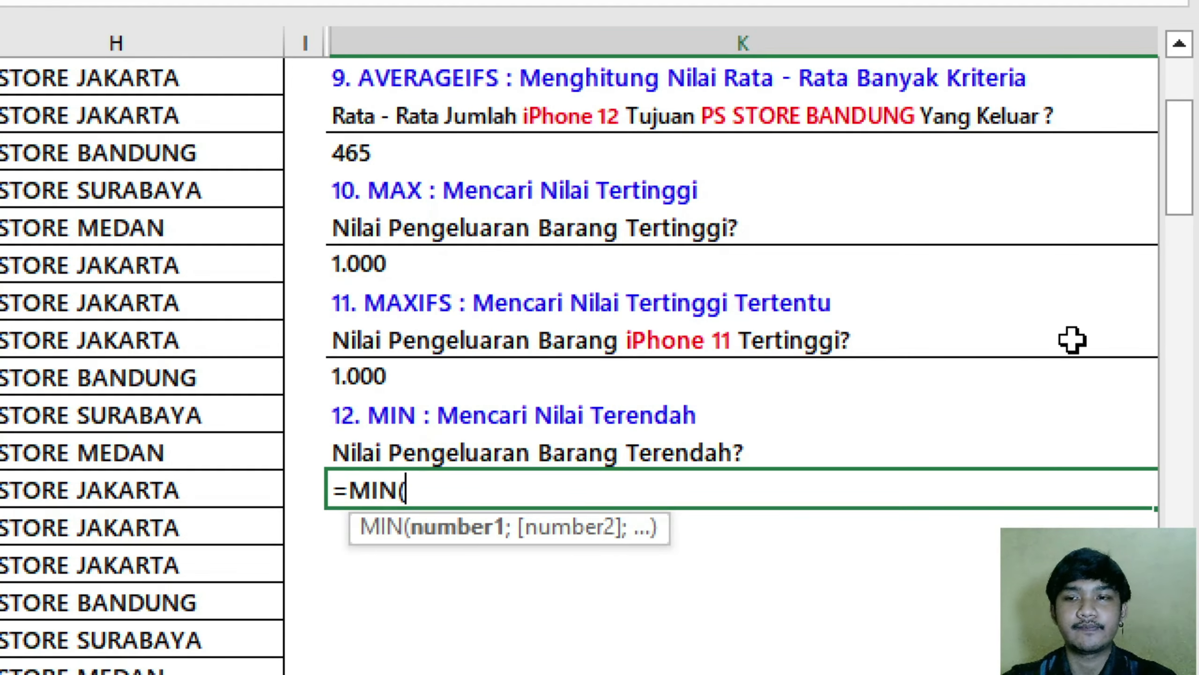
drag(1186, 172, 1191, 124)
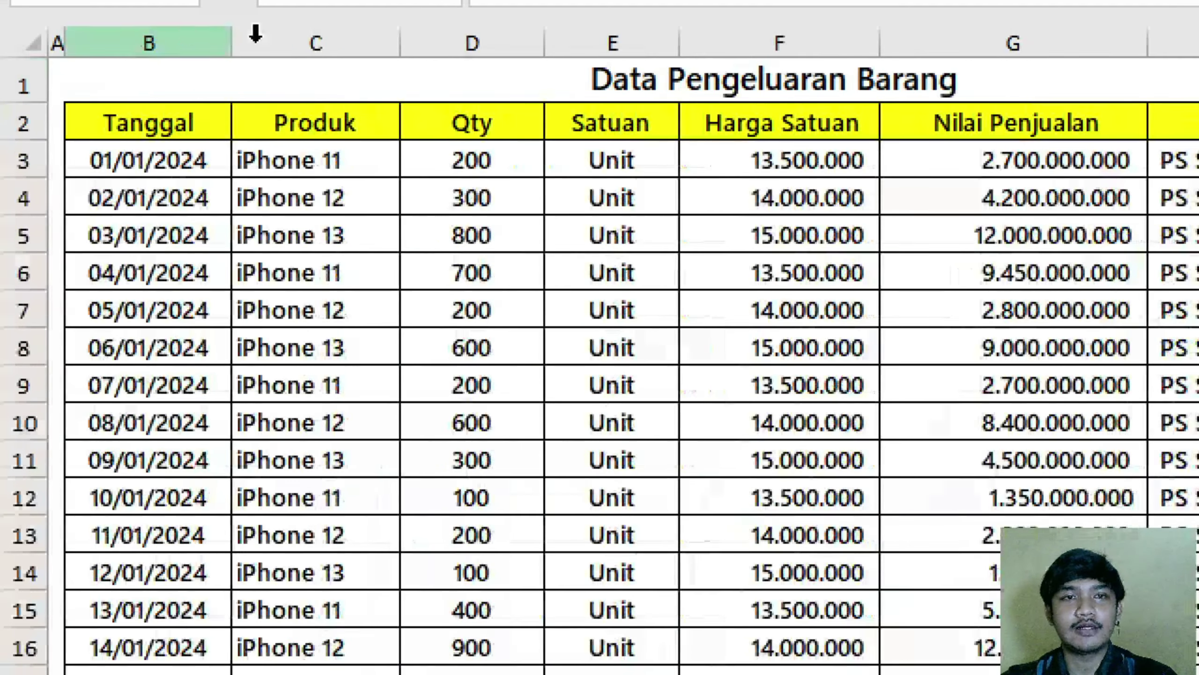
click(460, 147)
key(ctrl+shift+Down)
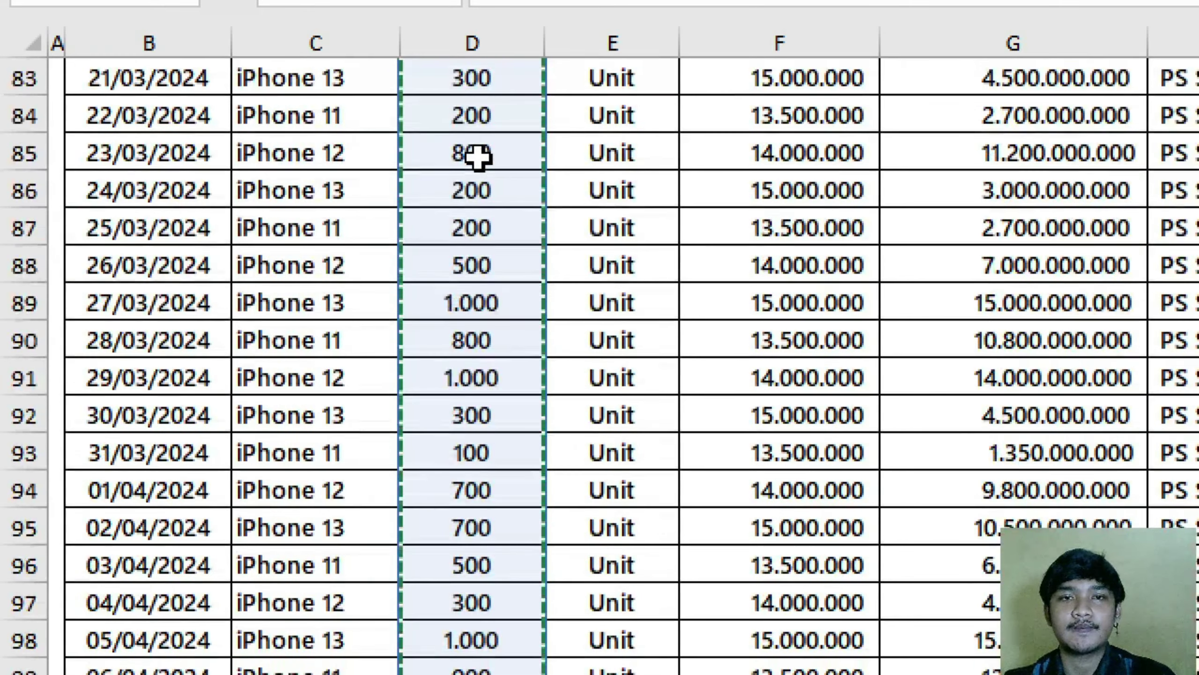
drag(1183, 392, 1195, 133)
text())
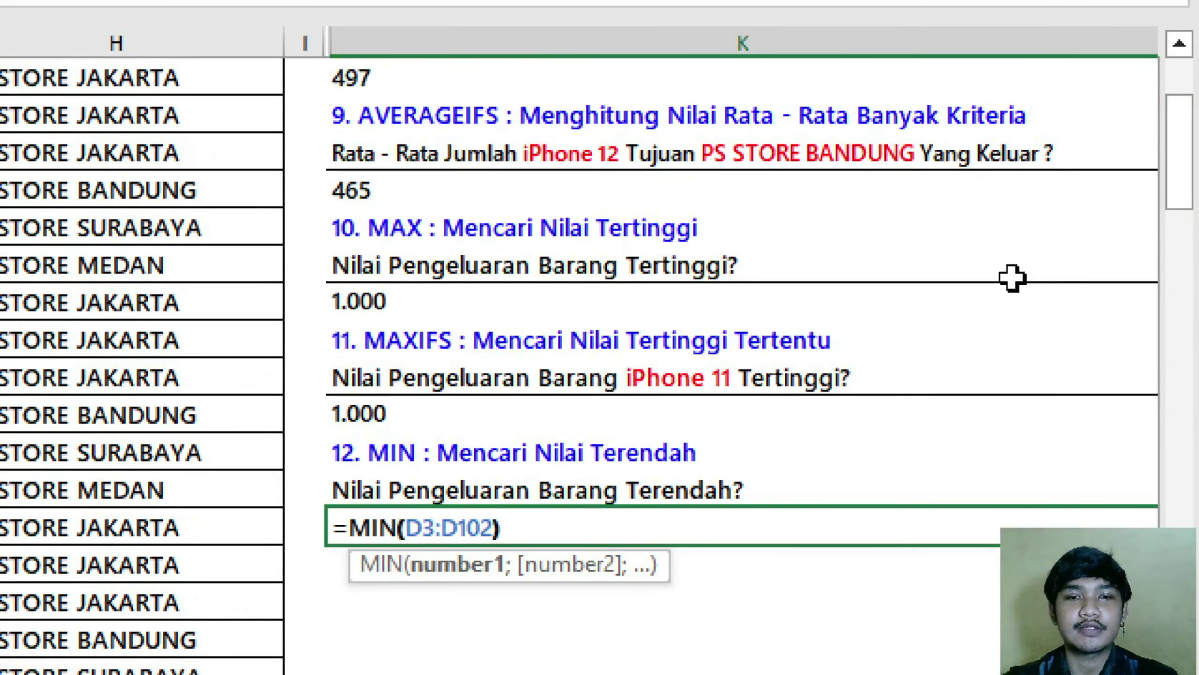
key(ctrl+Return)
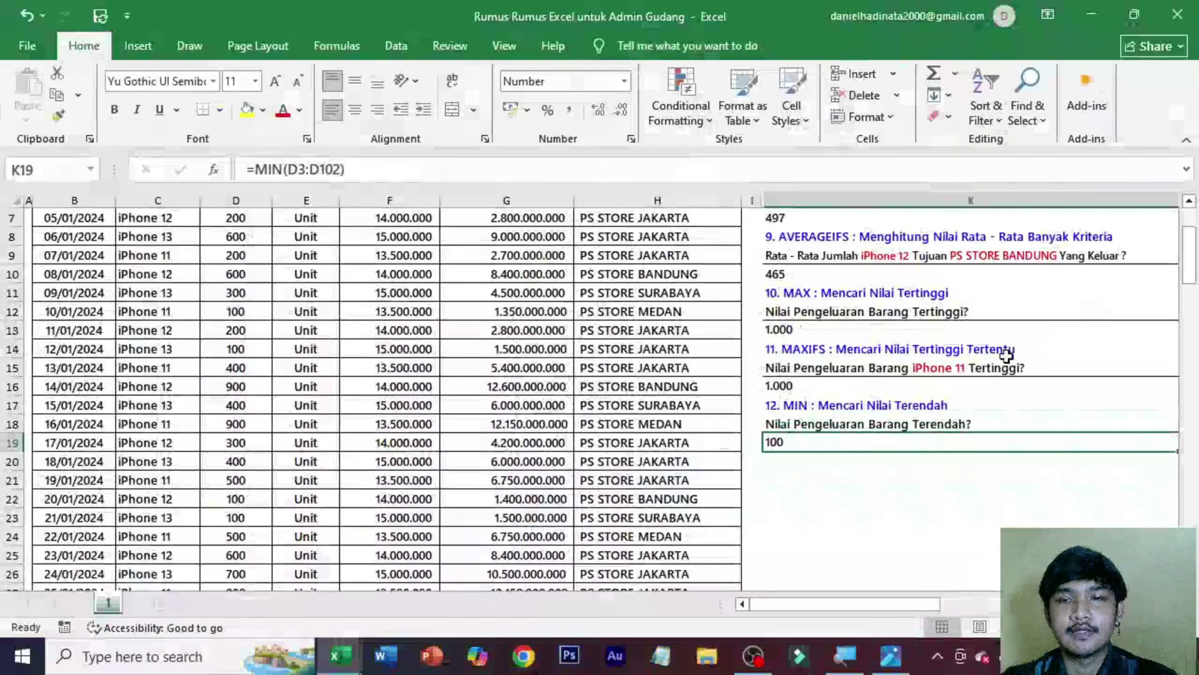
Hide column K, which holds the answered questions 7 to 12
scroll(1011, 356, up, 2)
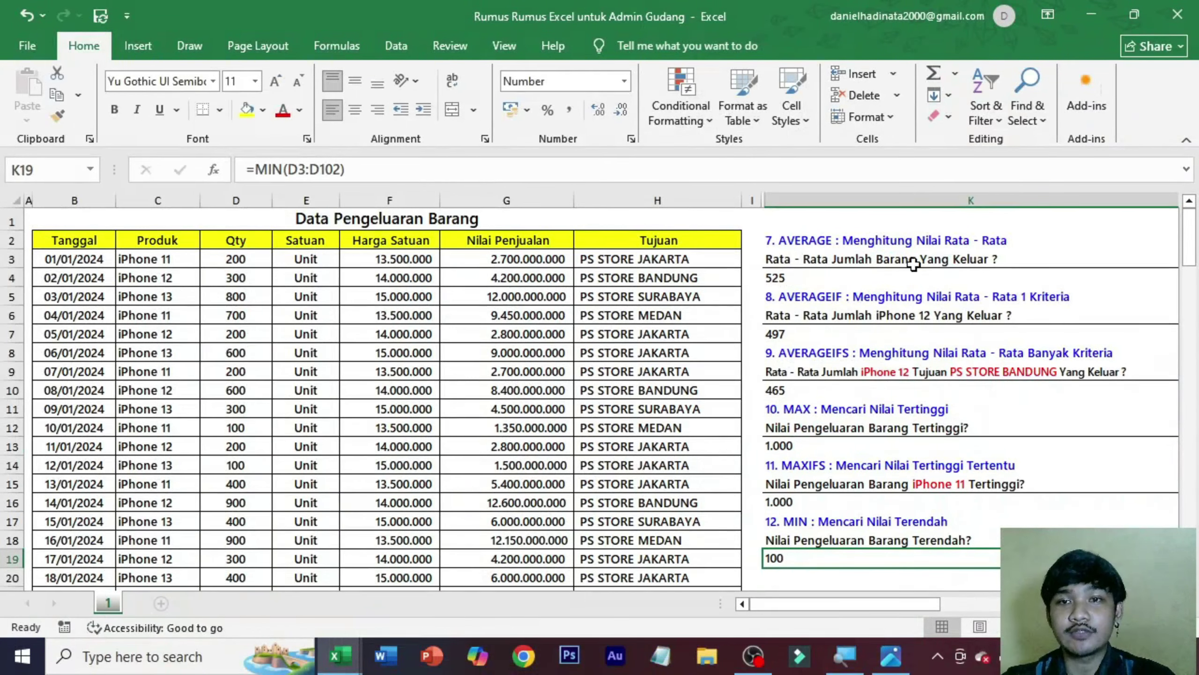
click(854, 198)
right_click(855, 199)
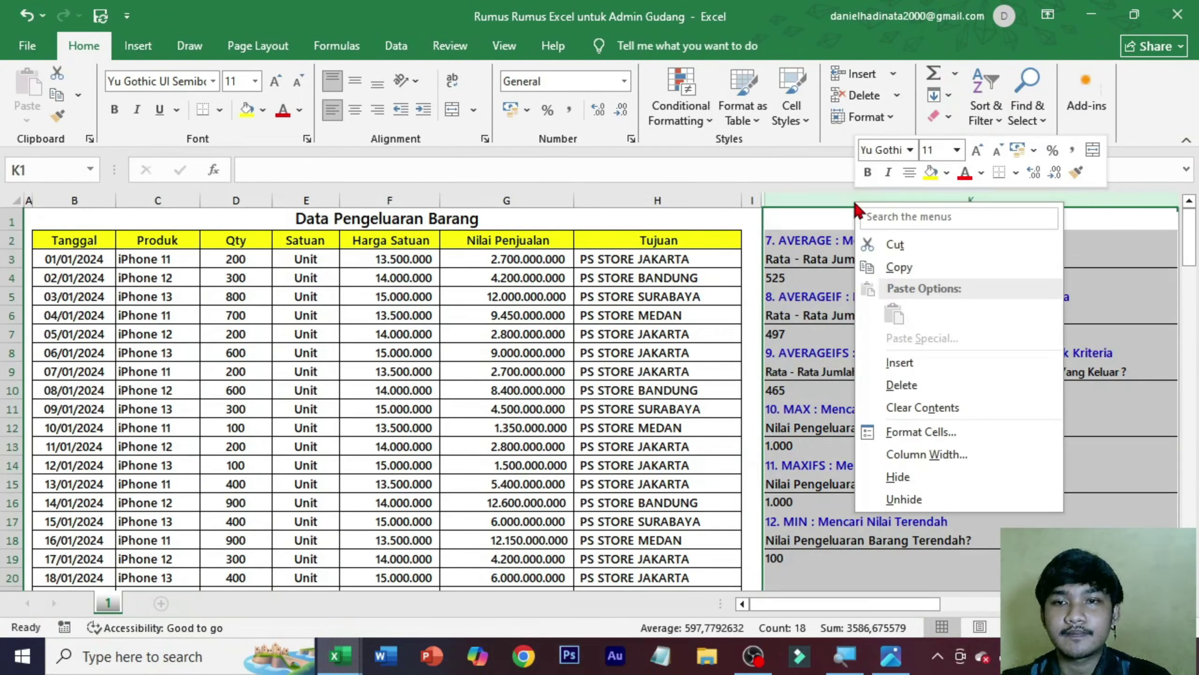
click(906, 487)
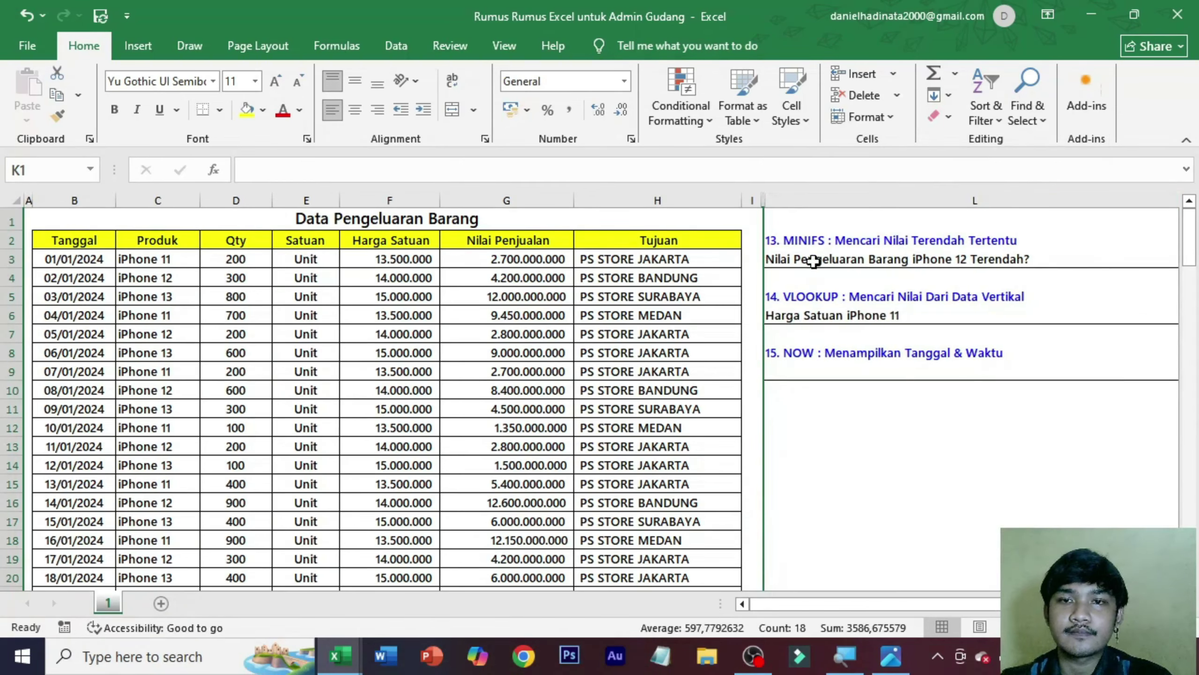
Colour the words "iPhone 12" red in the MINIFS question in L3 and select the answer cell L4
click(812, 236)
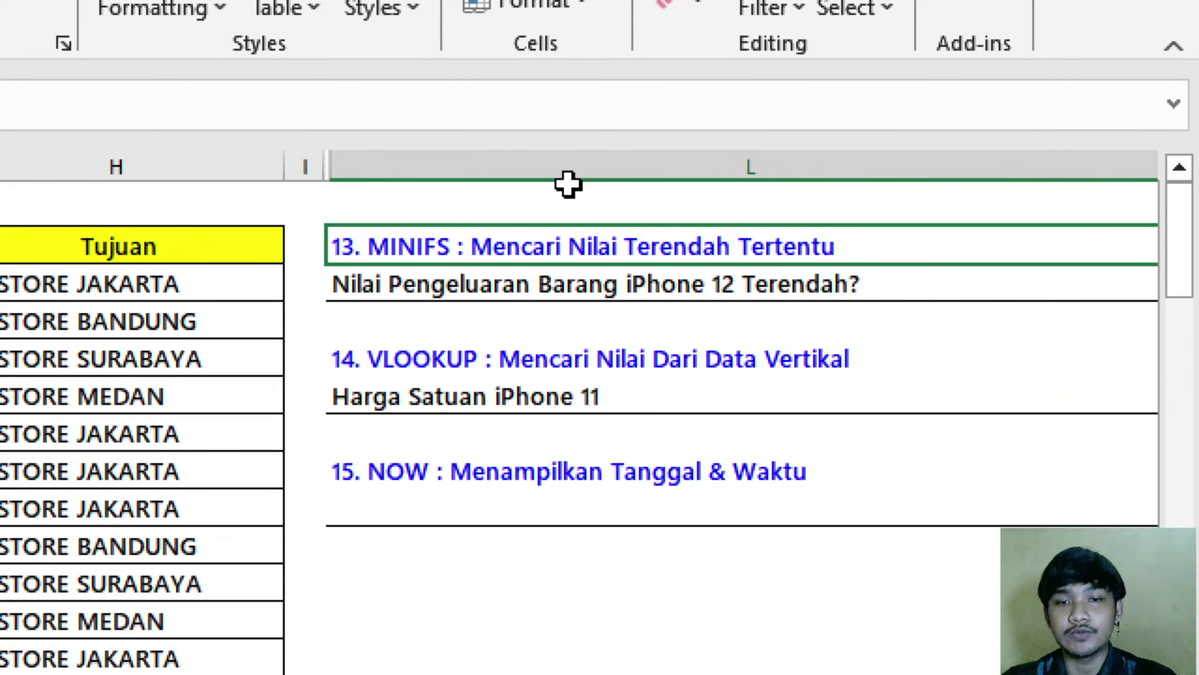
key(Down)
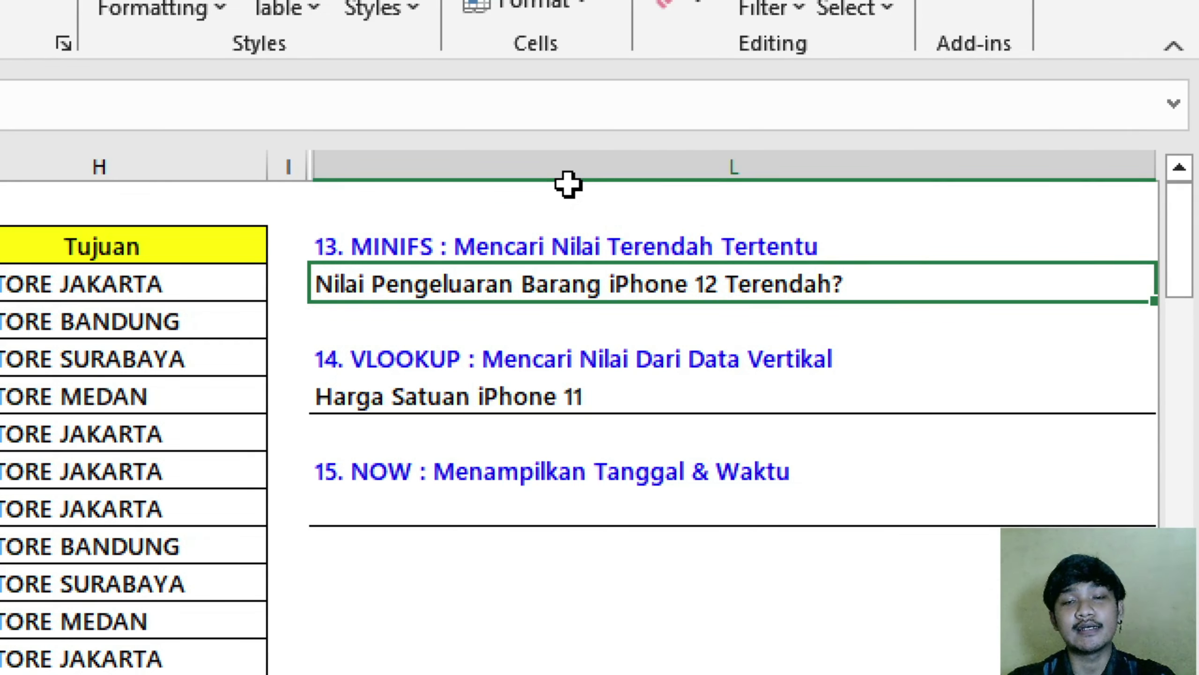
double_click(606, 280)
drag(609, 280, 721, 279)
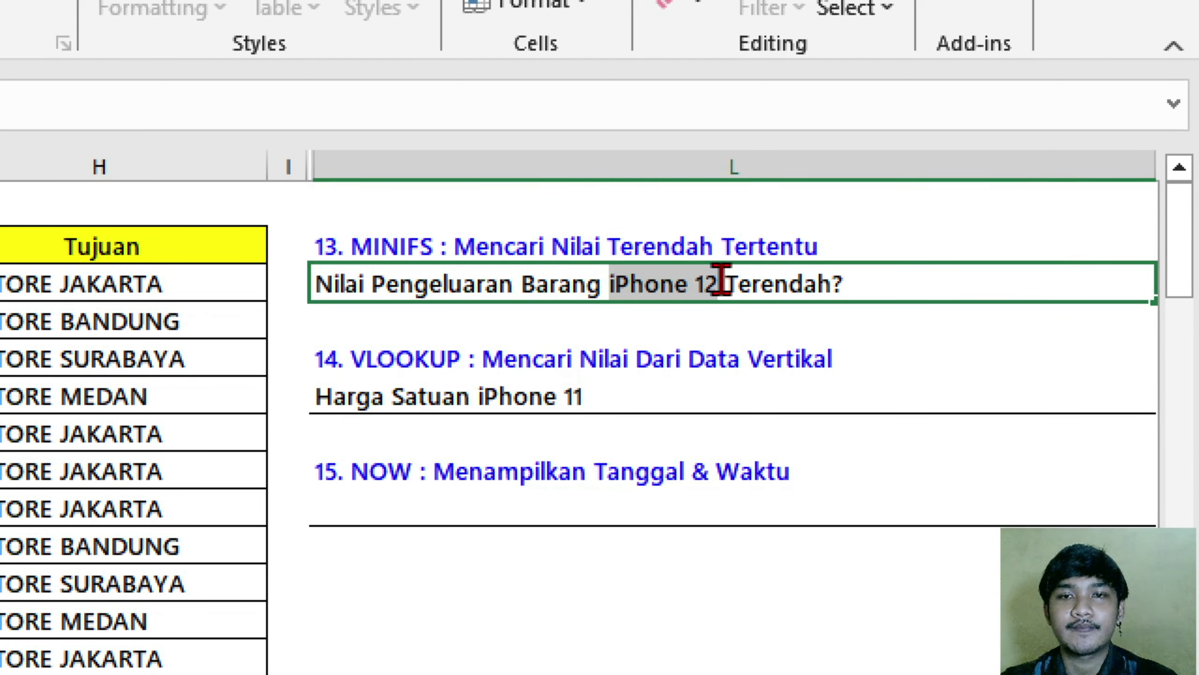
click(829, 221)
click(747, 335)
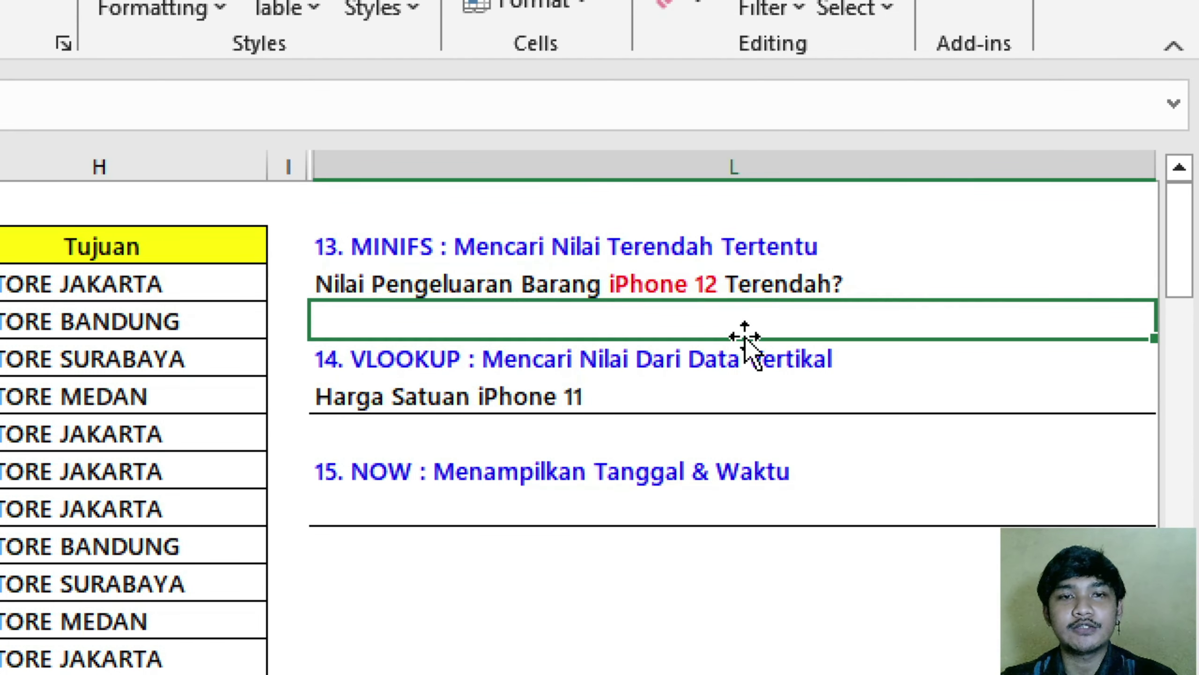
Start a MINIFS formula in L4 with the Qty cells D3:D102 as the min range
text(=)
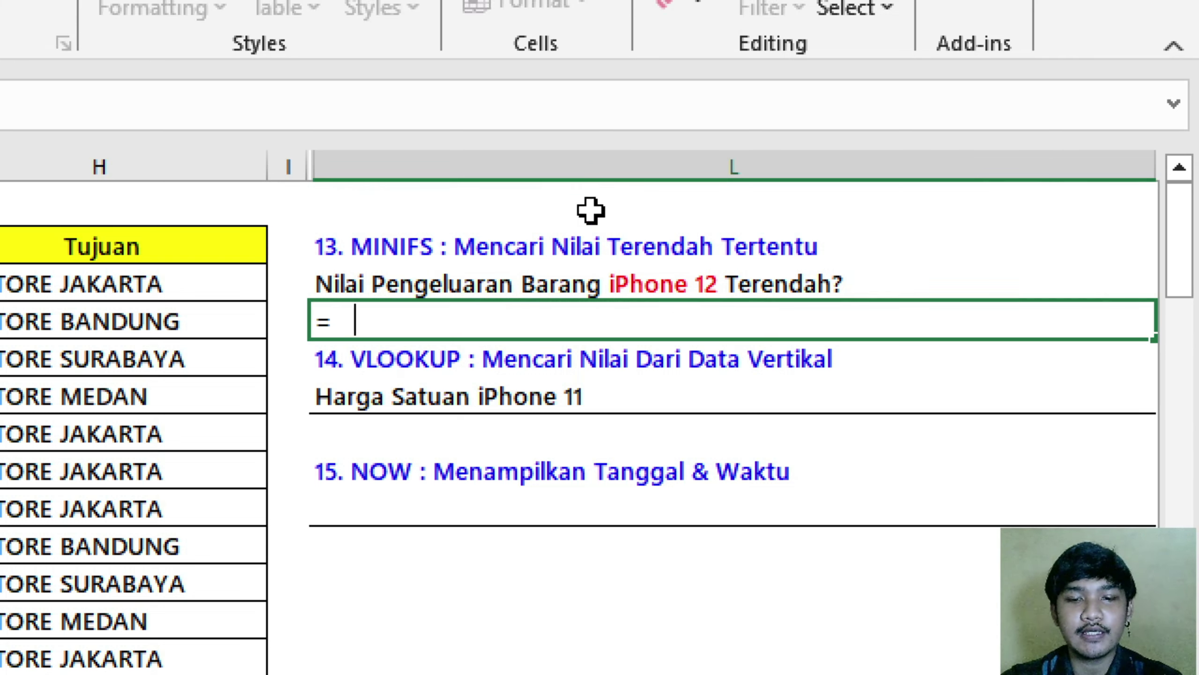
text(minifs)
key(Tab)
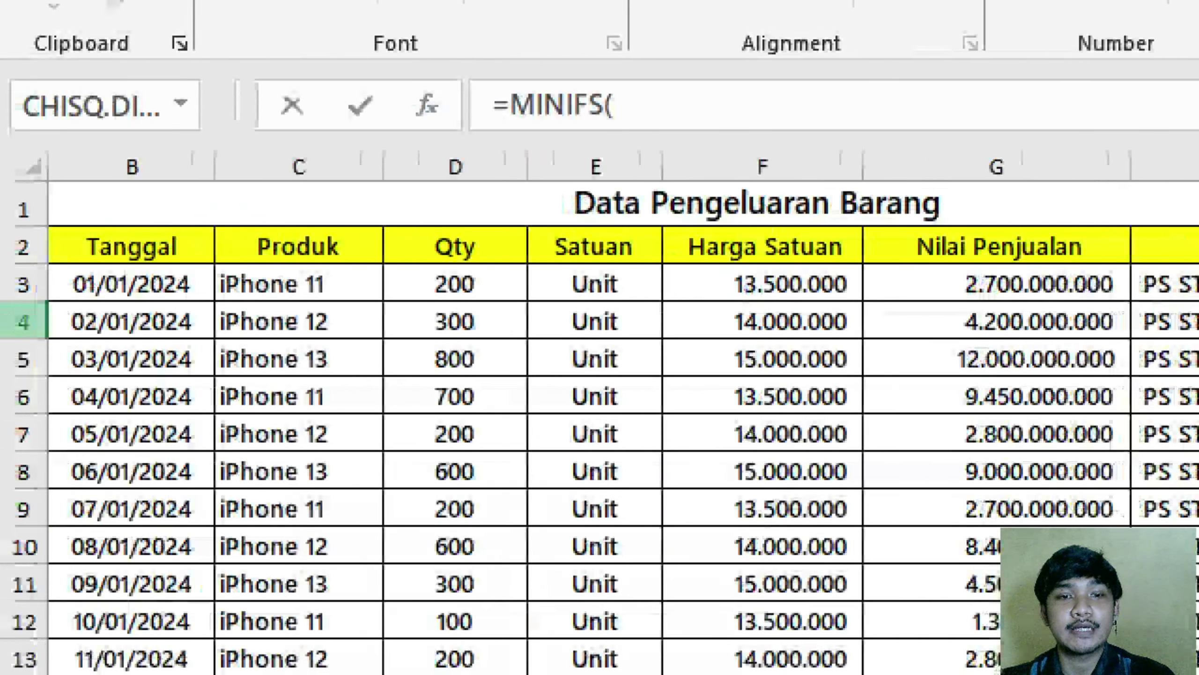
click(449, 283)
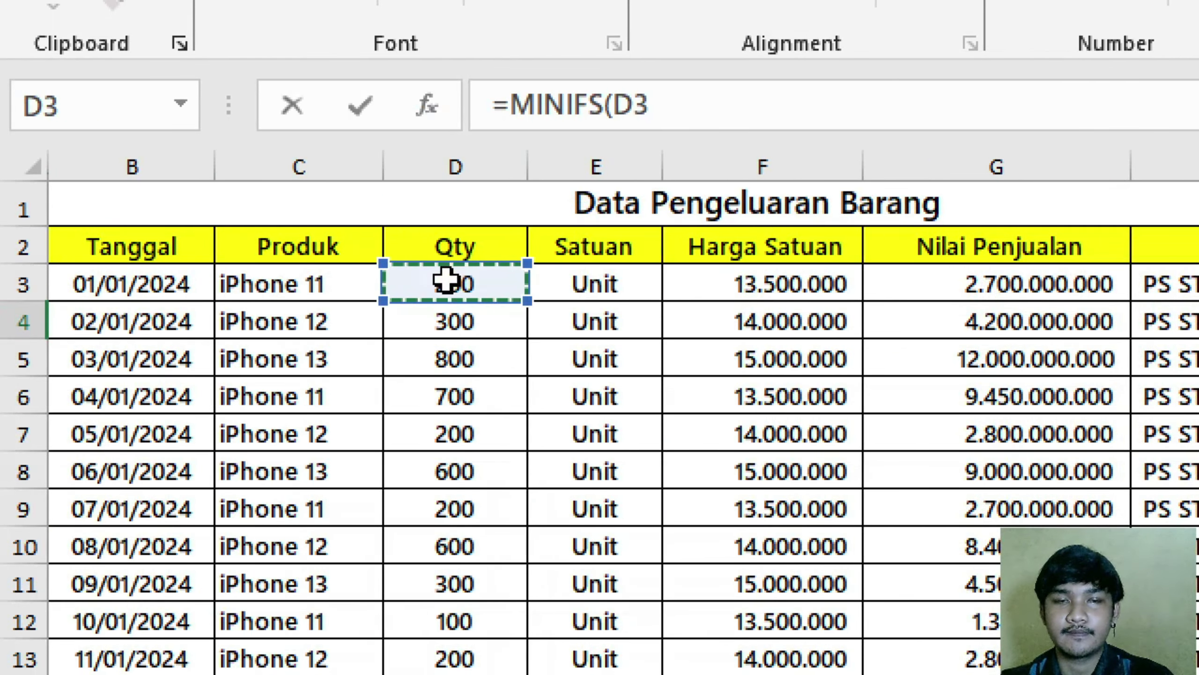
key(ctrl+shift+Down)
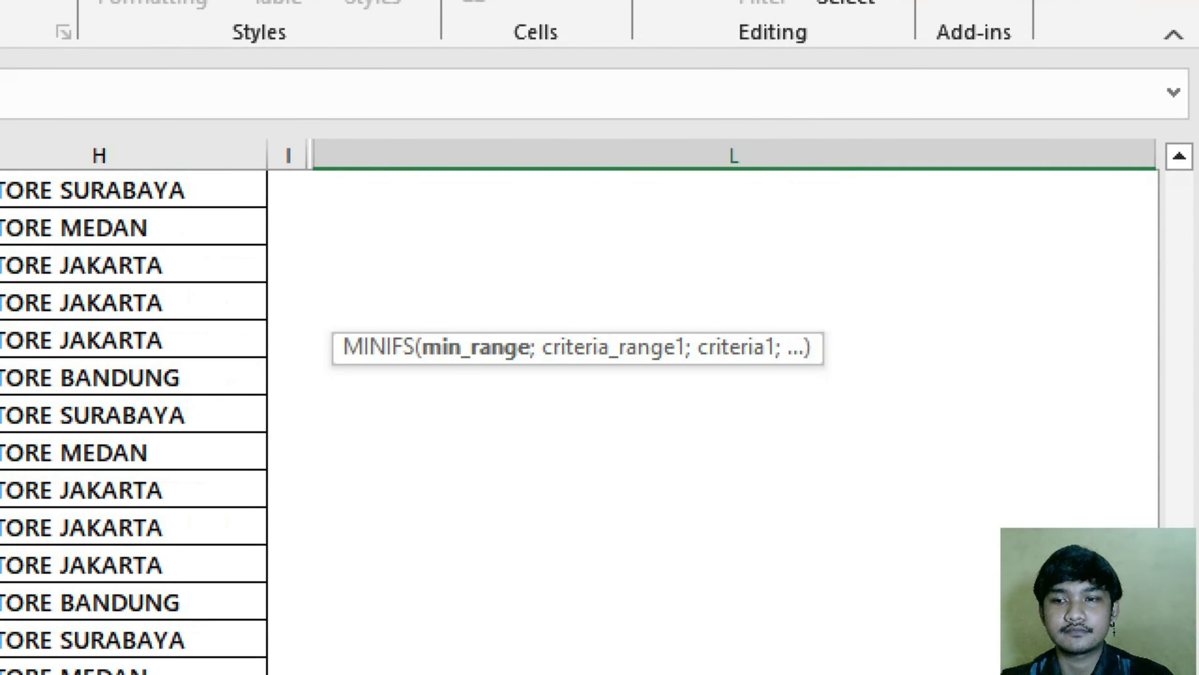
drag(1182, 591, 1184, 178)
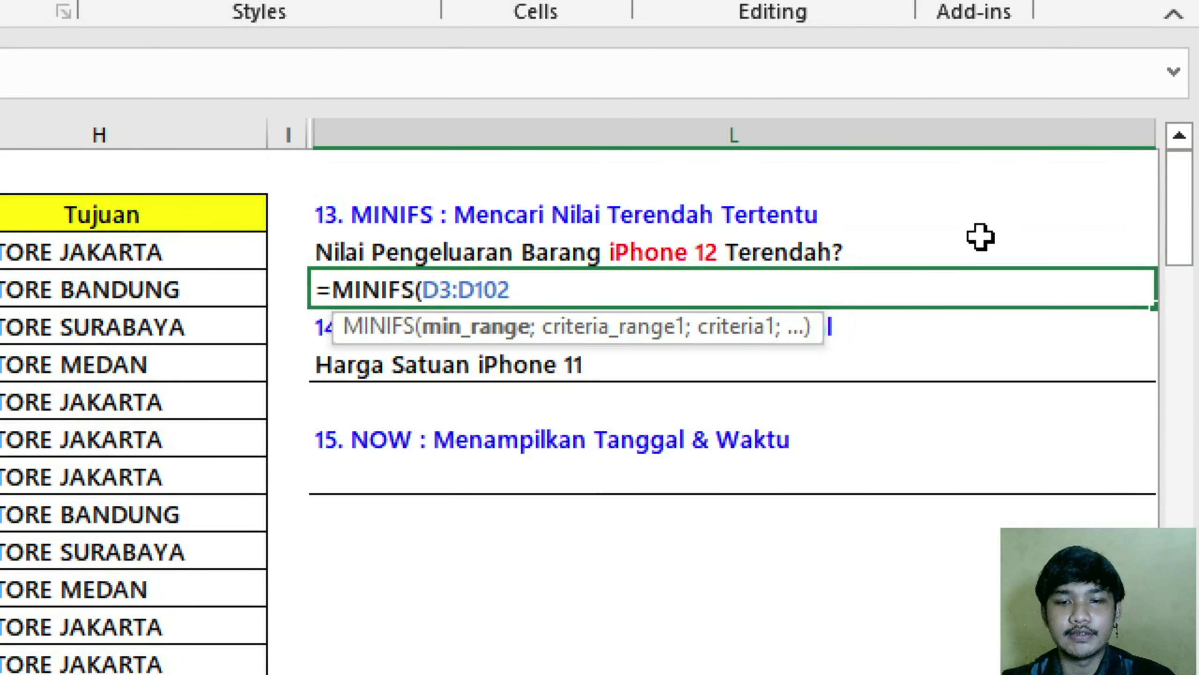
text(;)
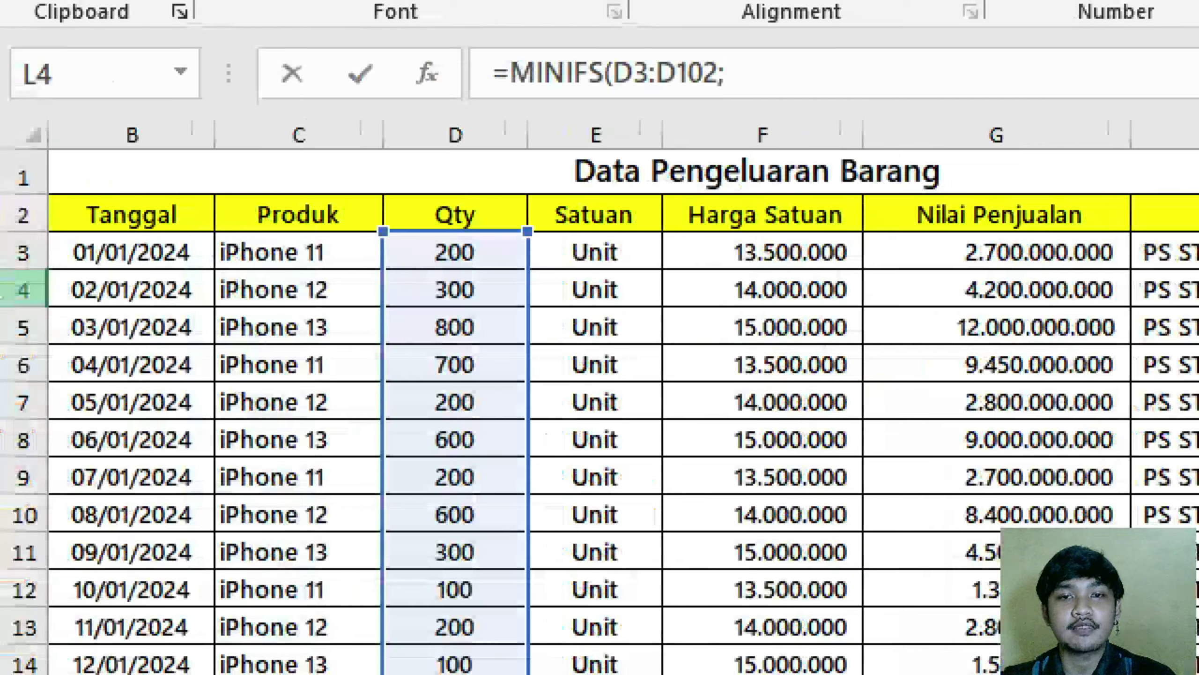
Complete the MINIFS formula in L4 with criteria range C3:C102 and the criterion "iPhone 12"
click(289, 257)
key(ctrl+shift+Down)
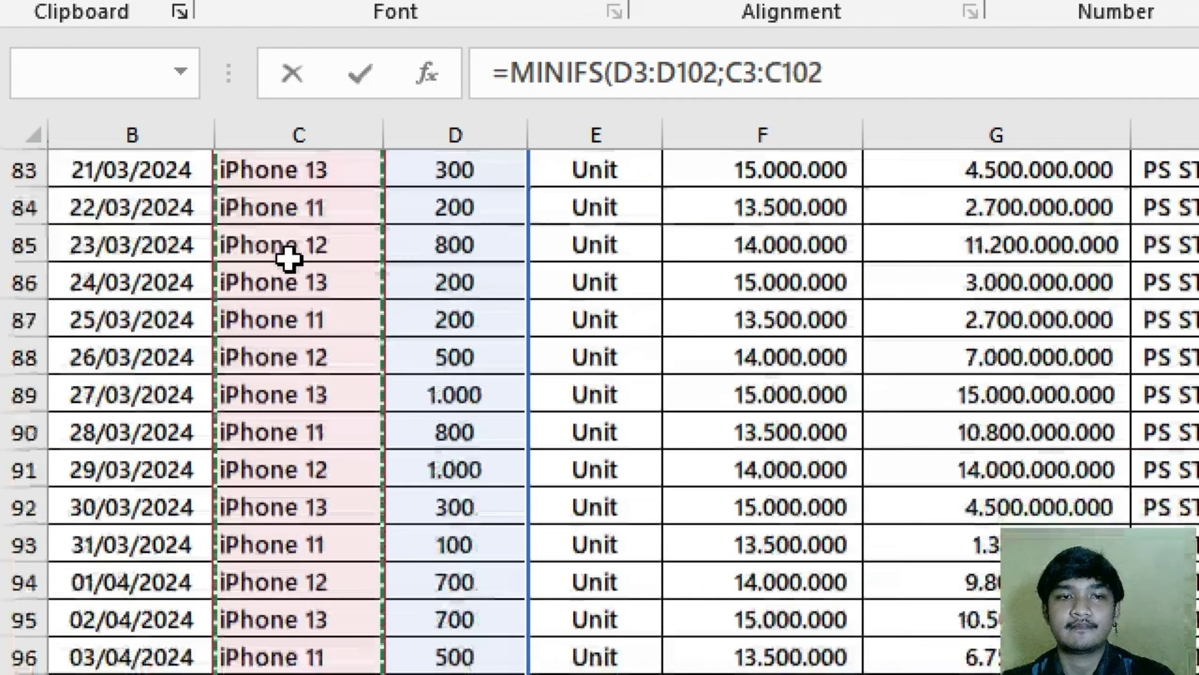
drag(1183, 541, 1181, 97)
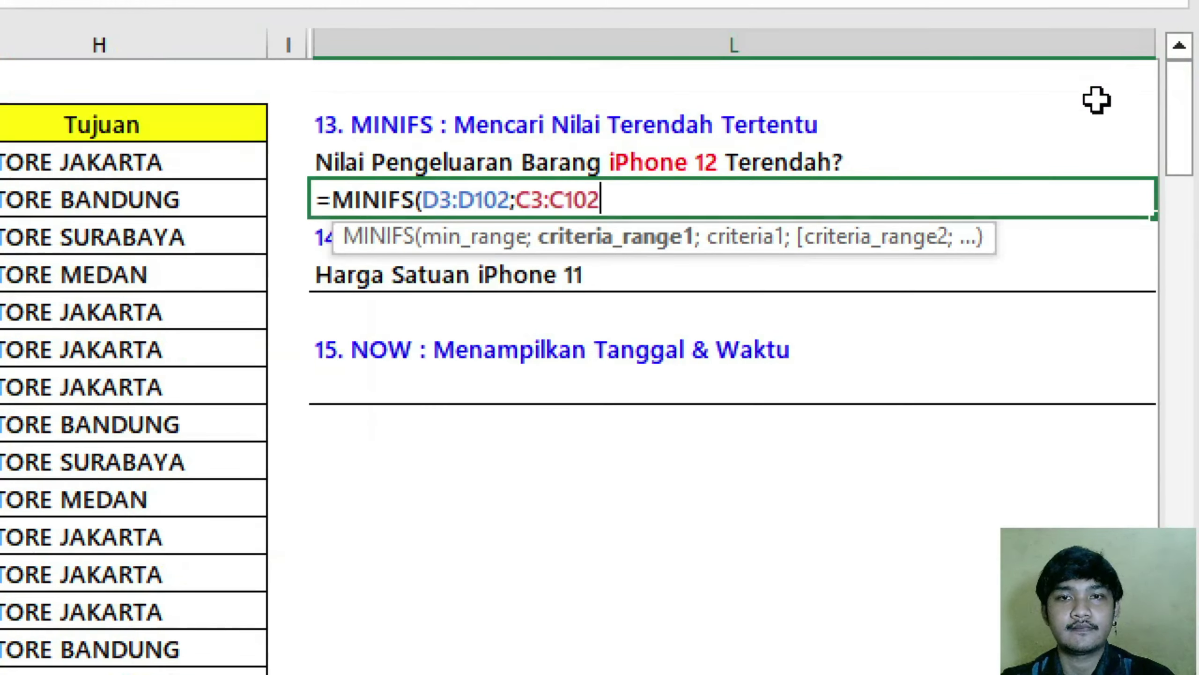
text(;)
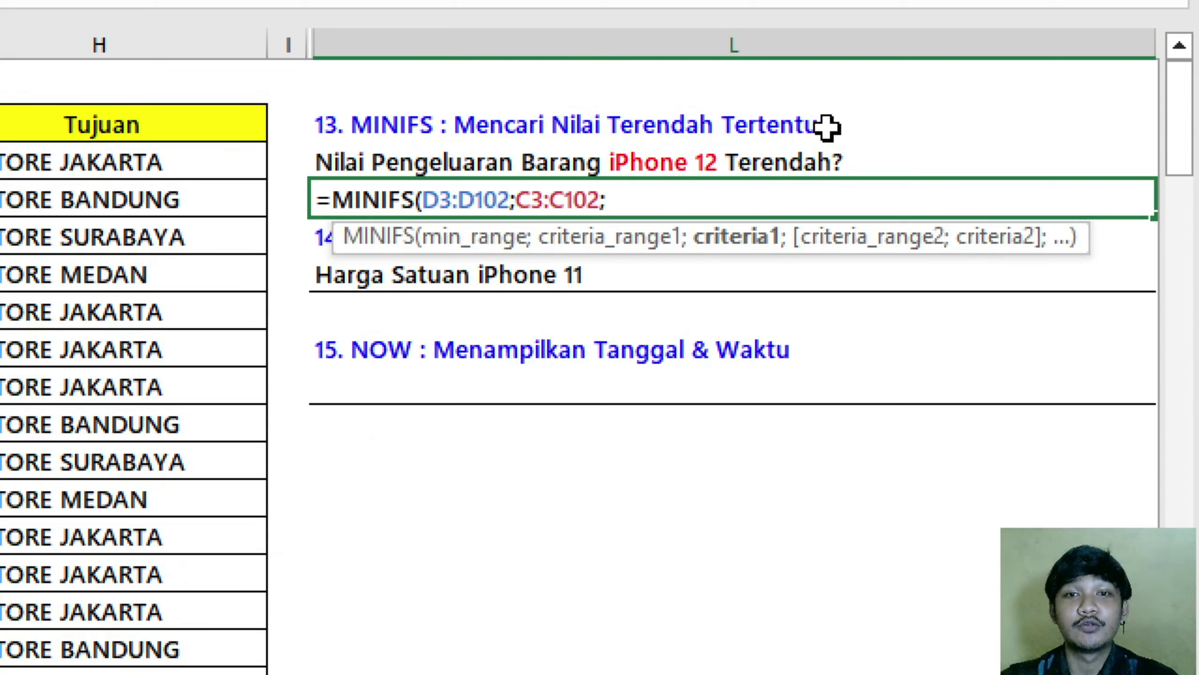
text(")
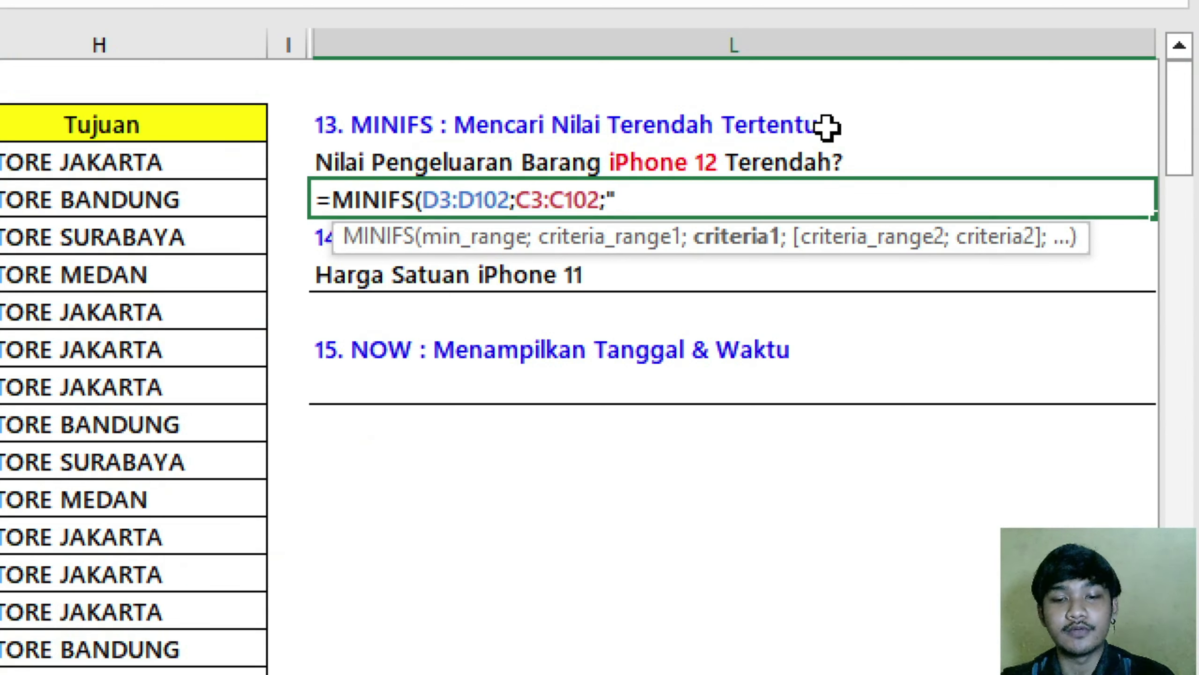
text(iPhone )
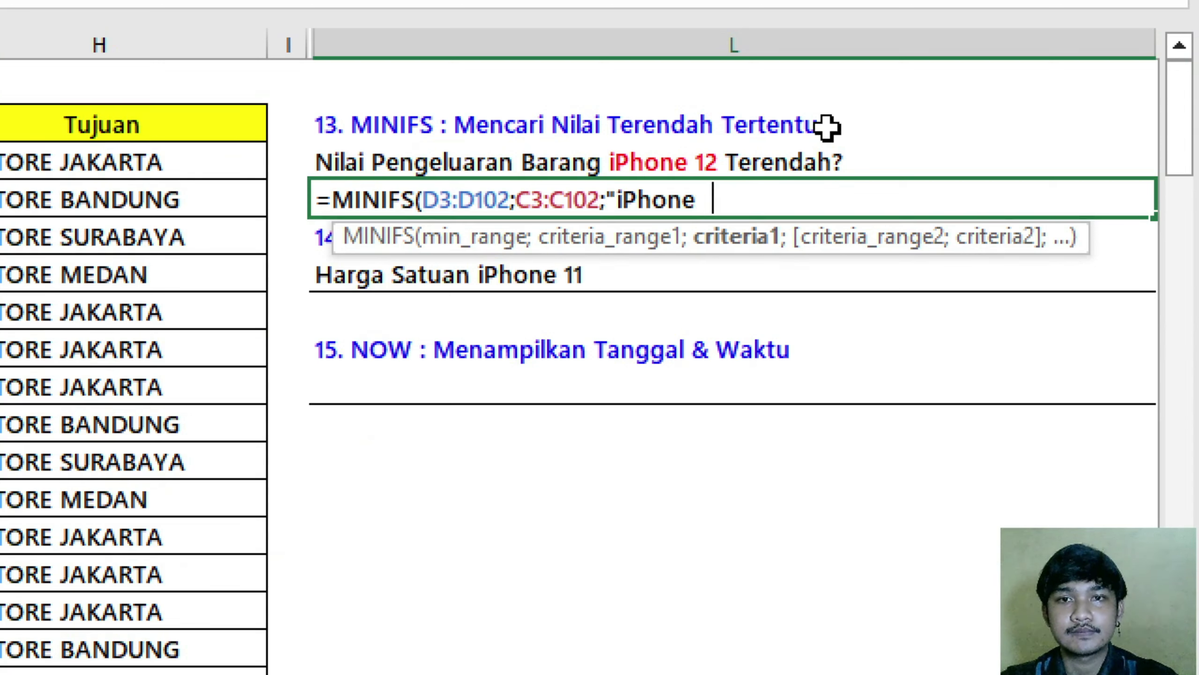
text(12")
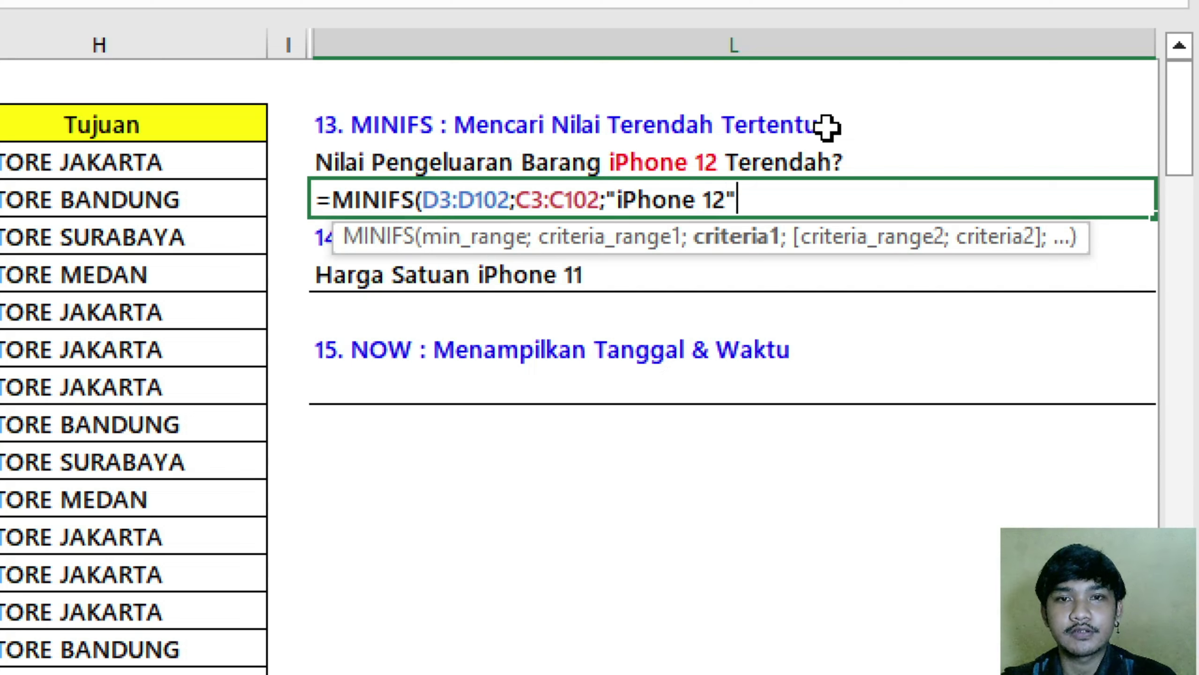
text())
key(Return)
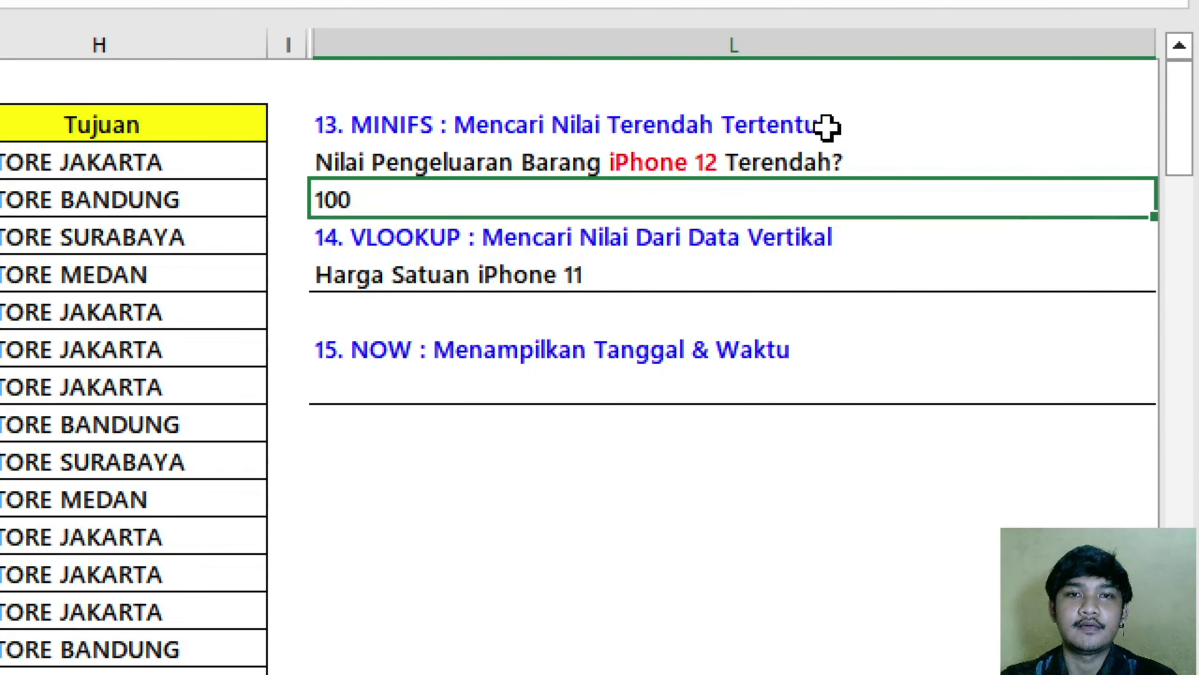
Examine the VLOOKUP question in L5:L6 and the vertical layout of the data under the headers, such as the Tanggal column
click(755, 231)
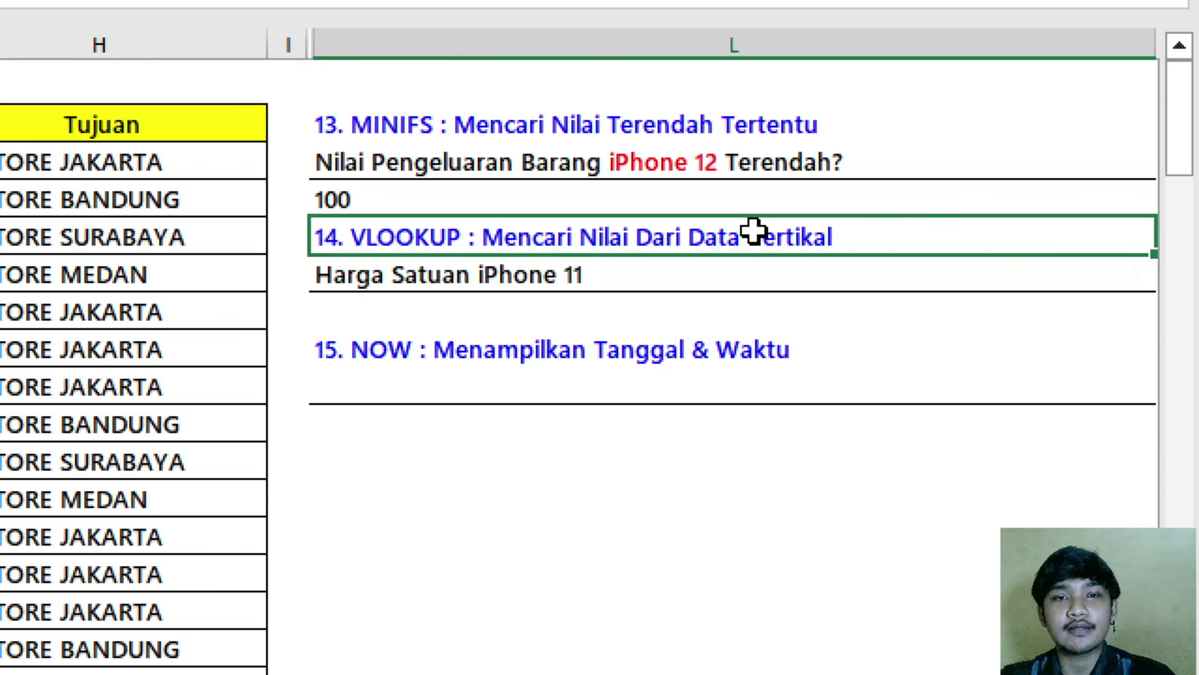
key(Down)
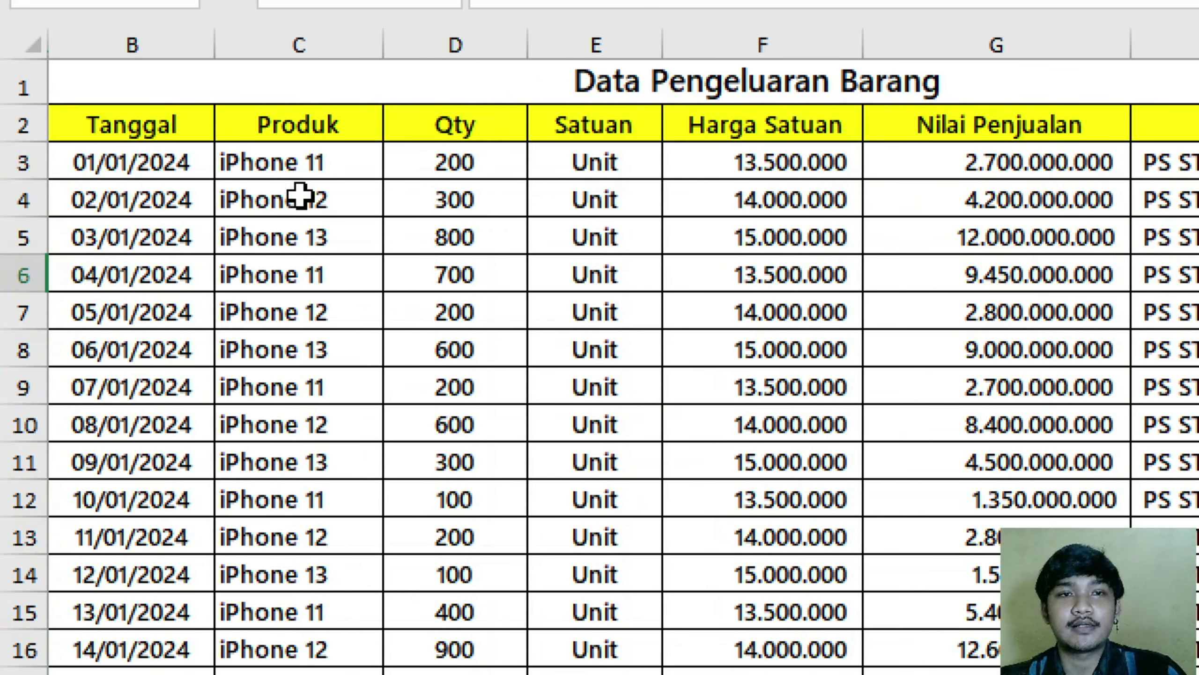
drag(177, 123, 1012, 118)
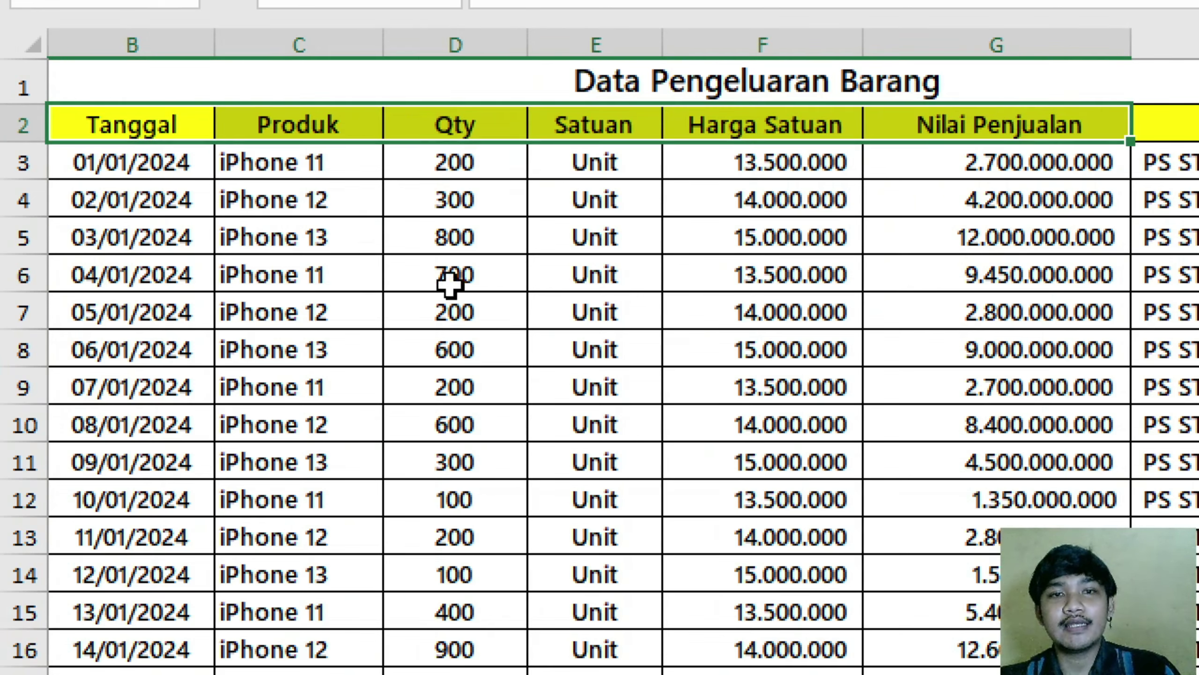
click(179, 166)
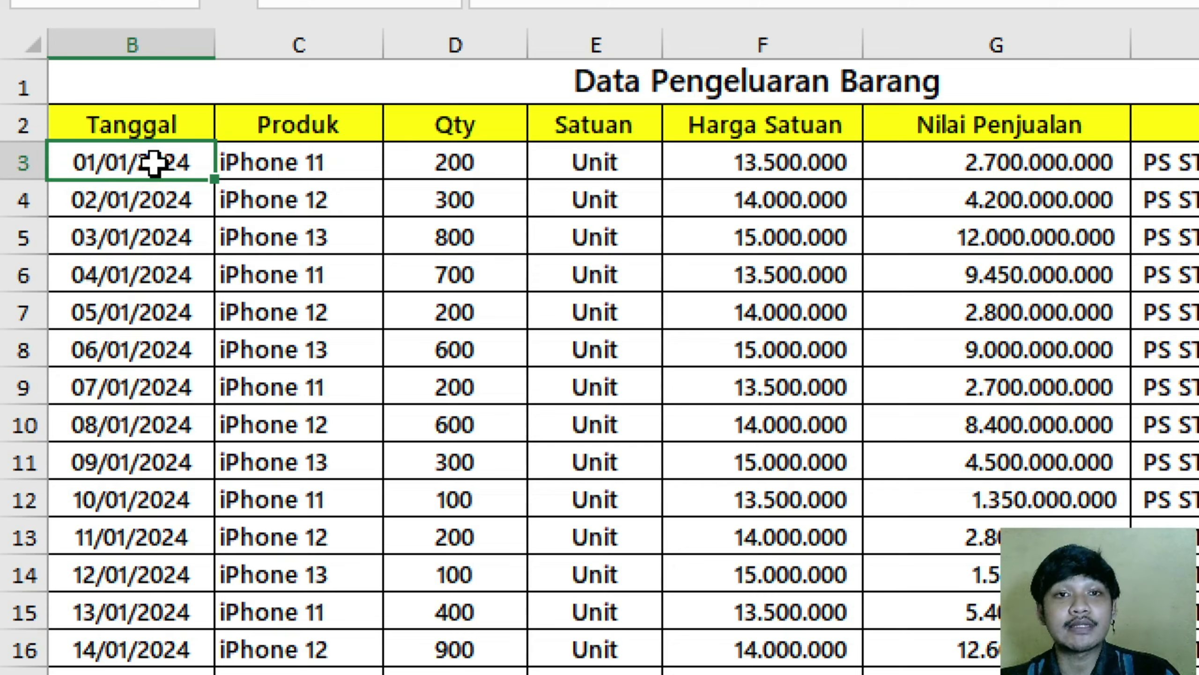
drag(156, 163, 111, 609)
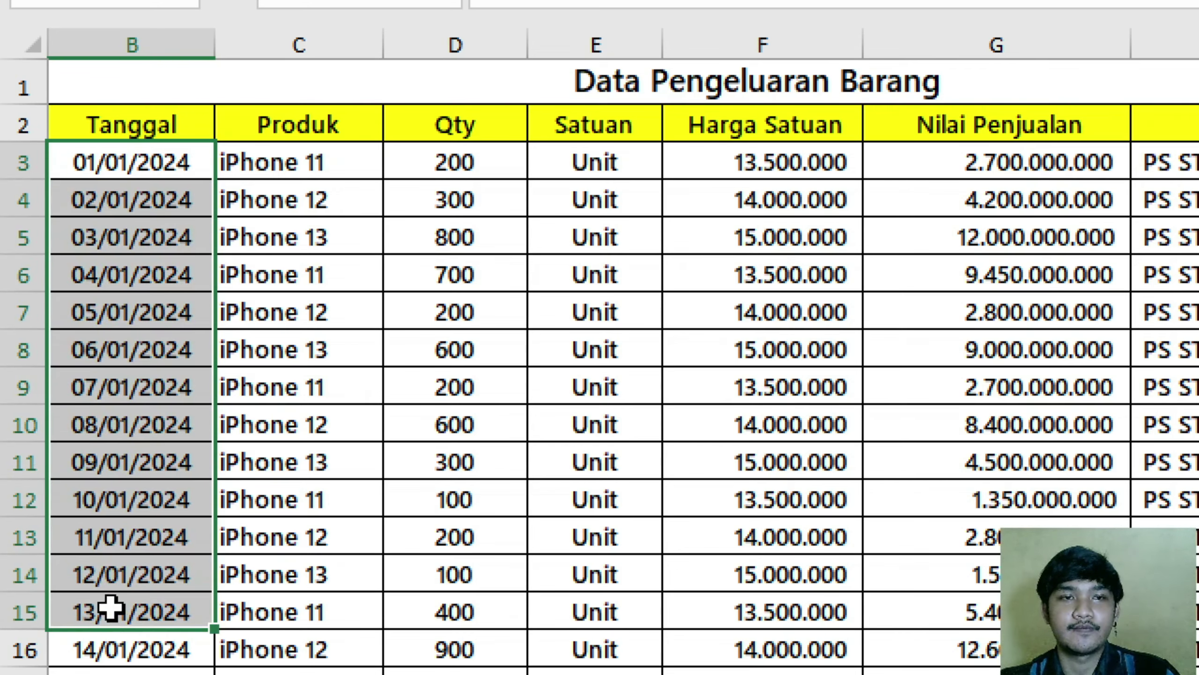
click(164, 170)
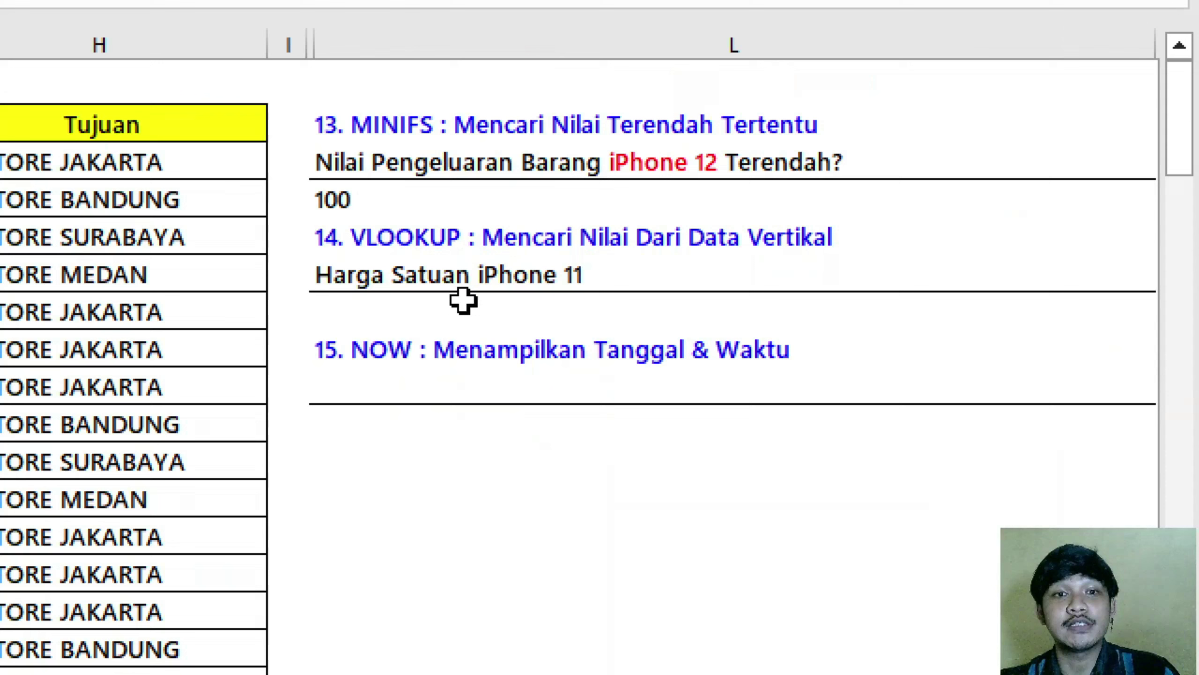
Start a VLOOKUP formula in L7, below the iPhone 11 unit price question, with "iPhone 11" as the lookup value
click(455, 306)
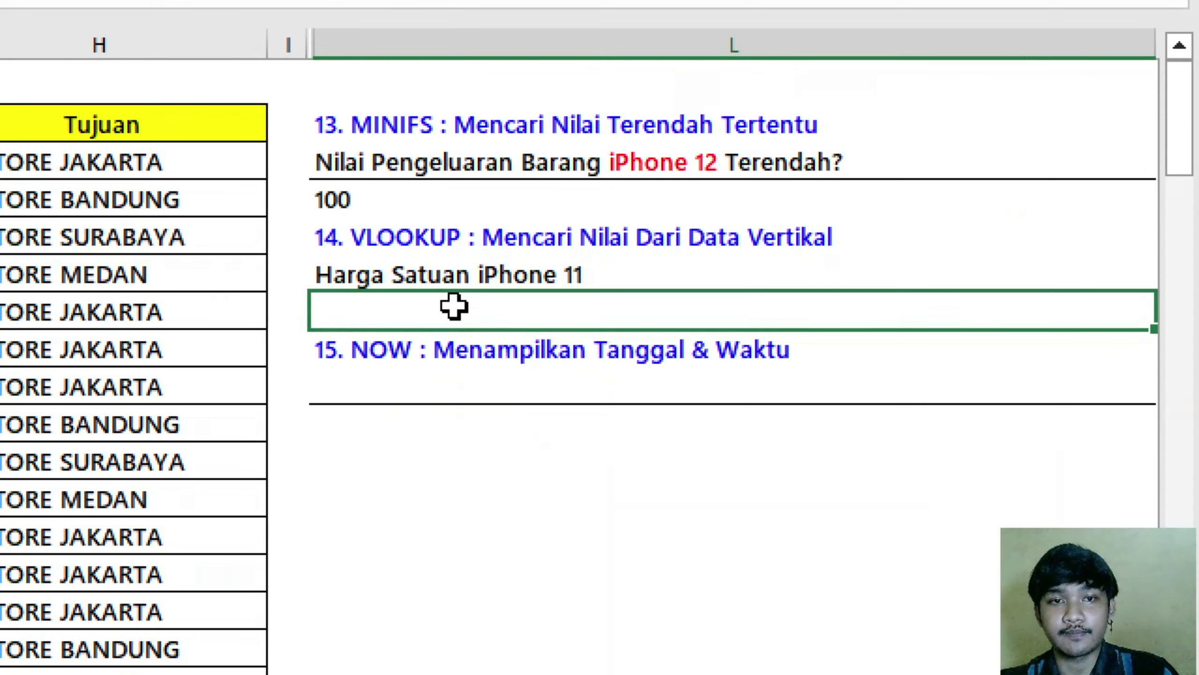
text(=)
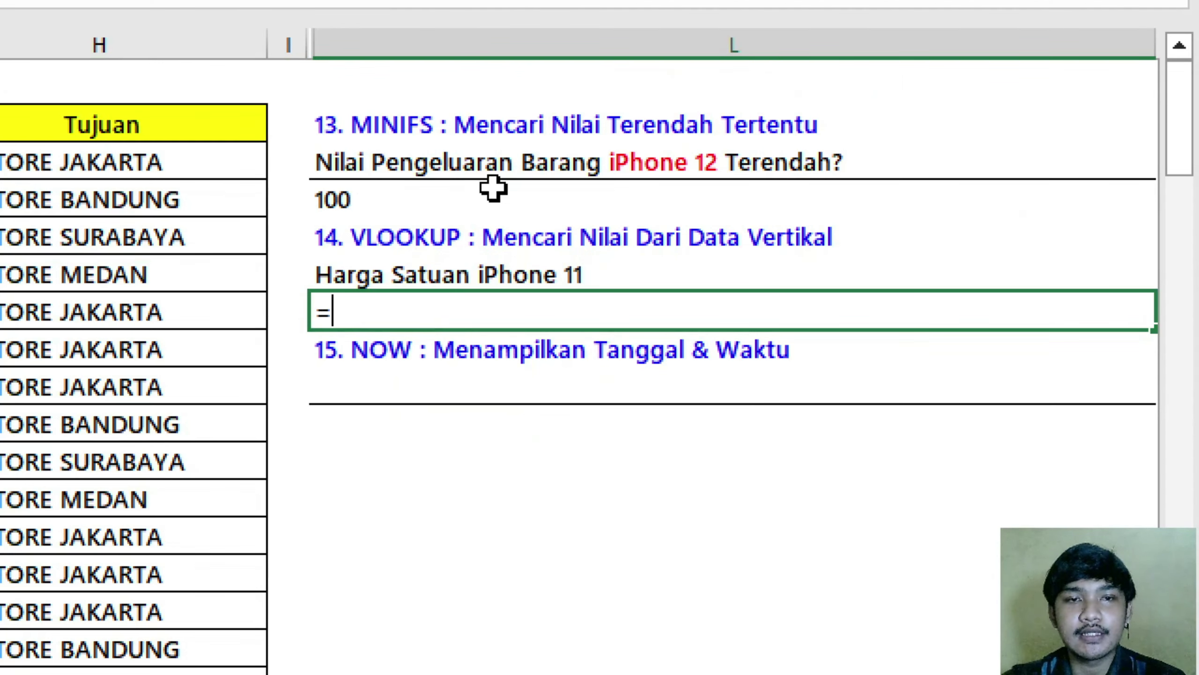
text(vloook)
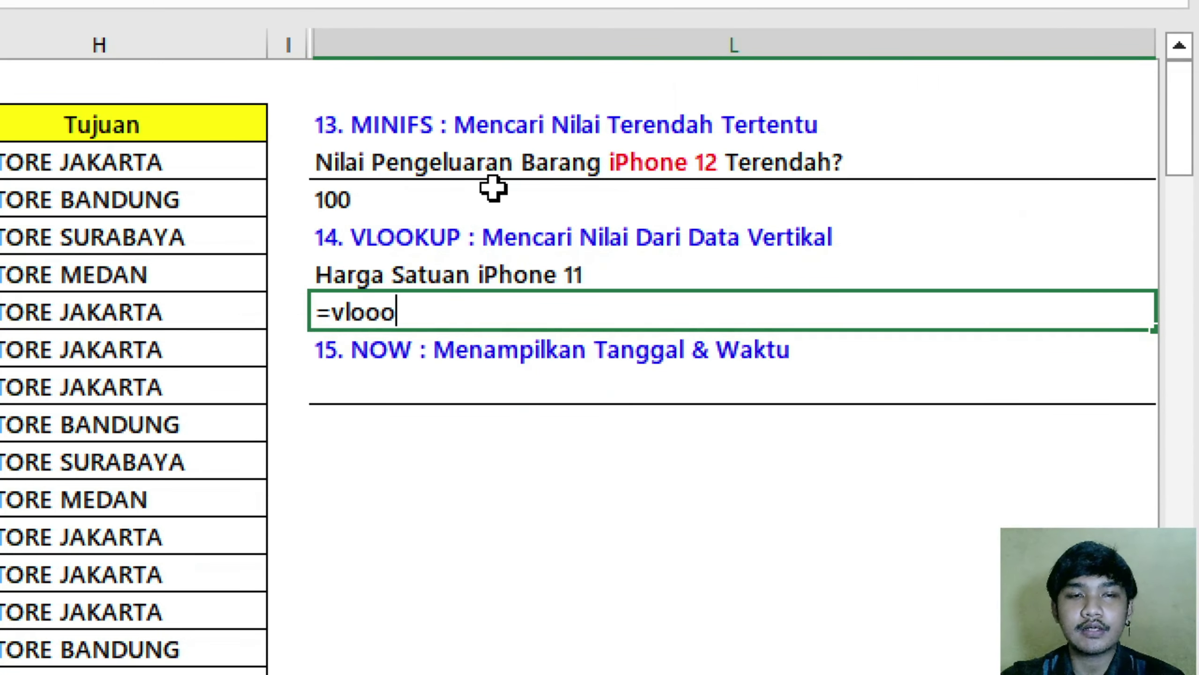
key(BackSpace)
key(BackSpace)
text(kup)
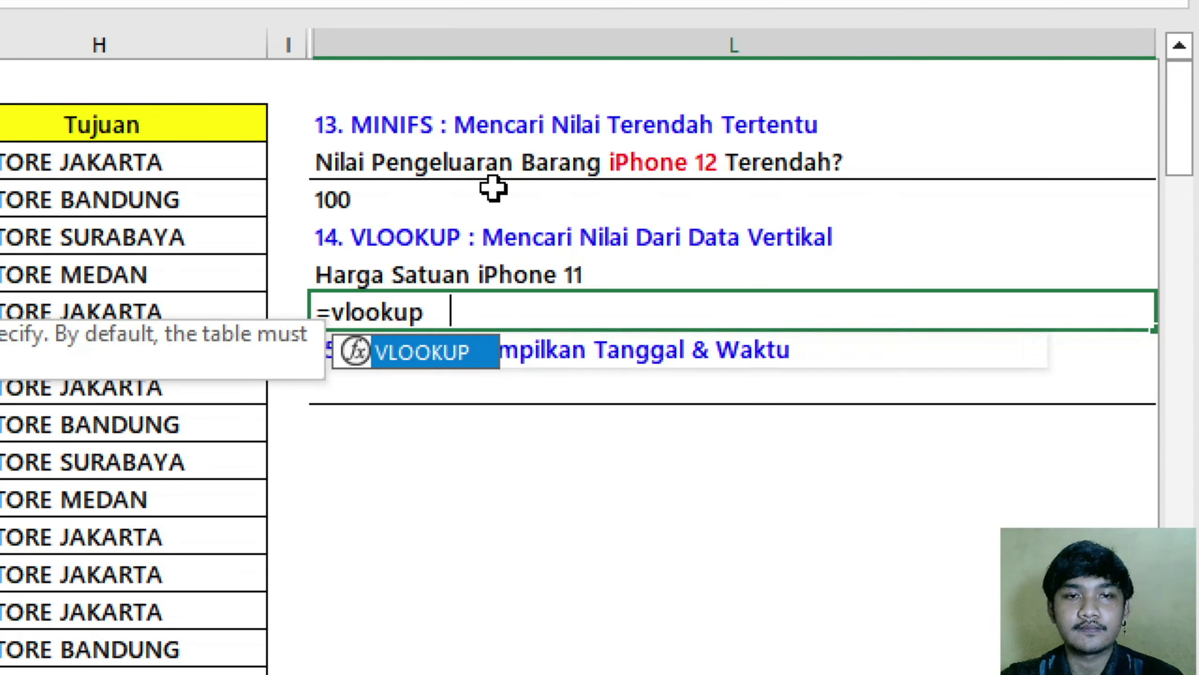
key(Tab)
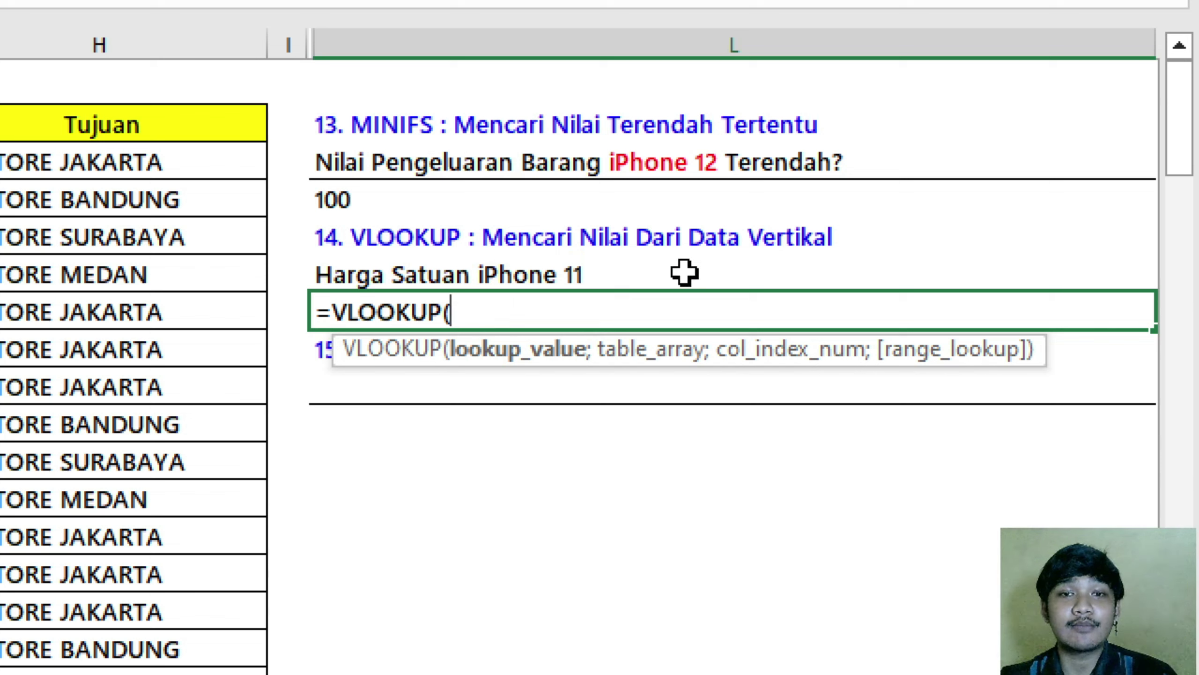
text(")
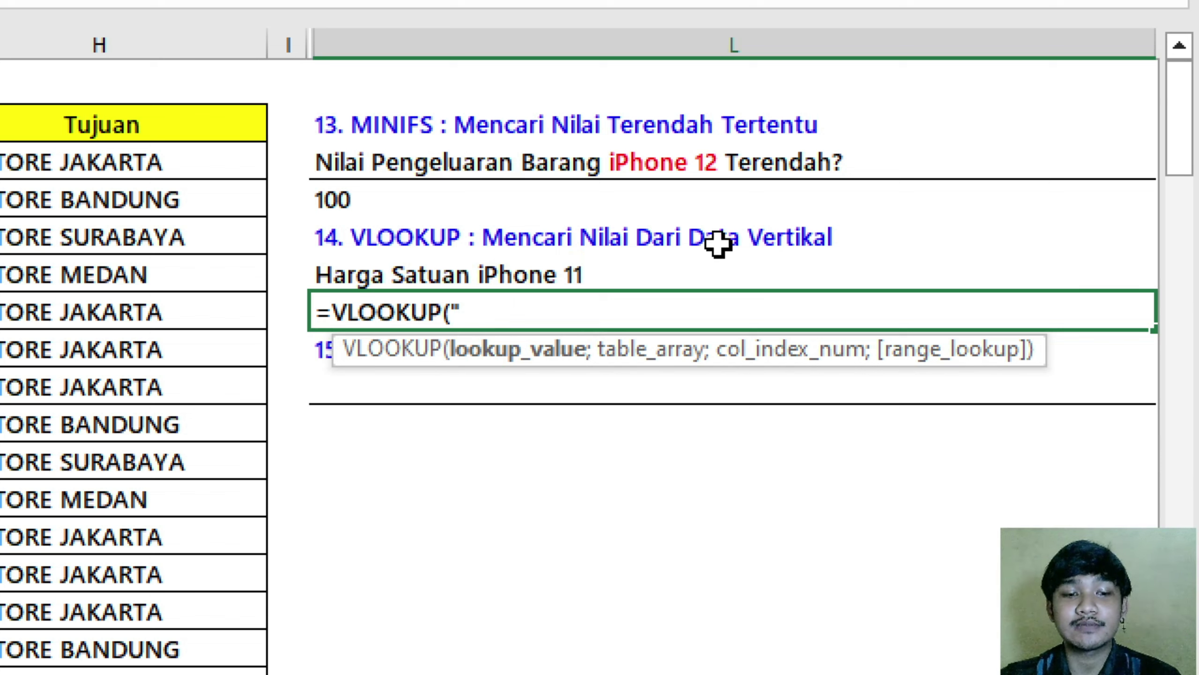
text(iPhon)
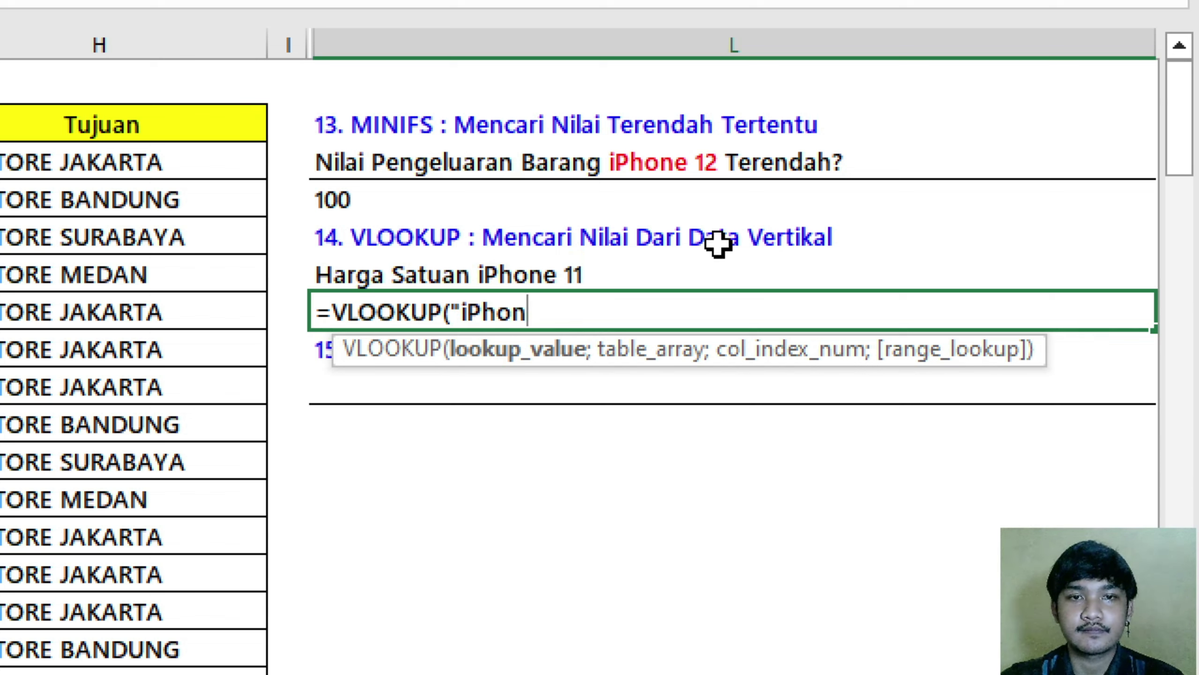
text(e 11")
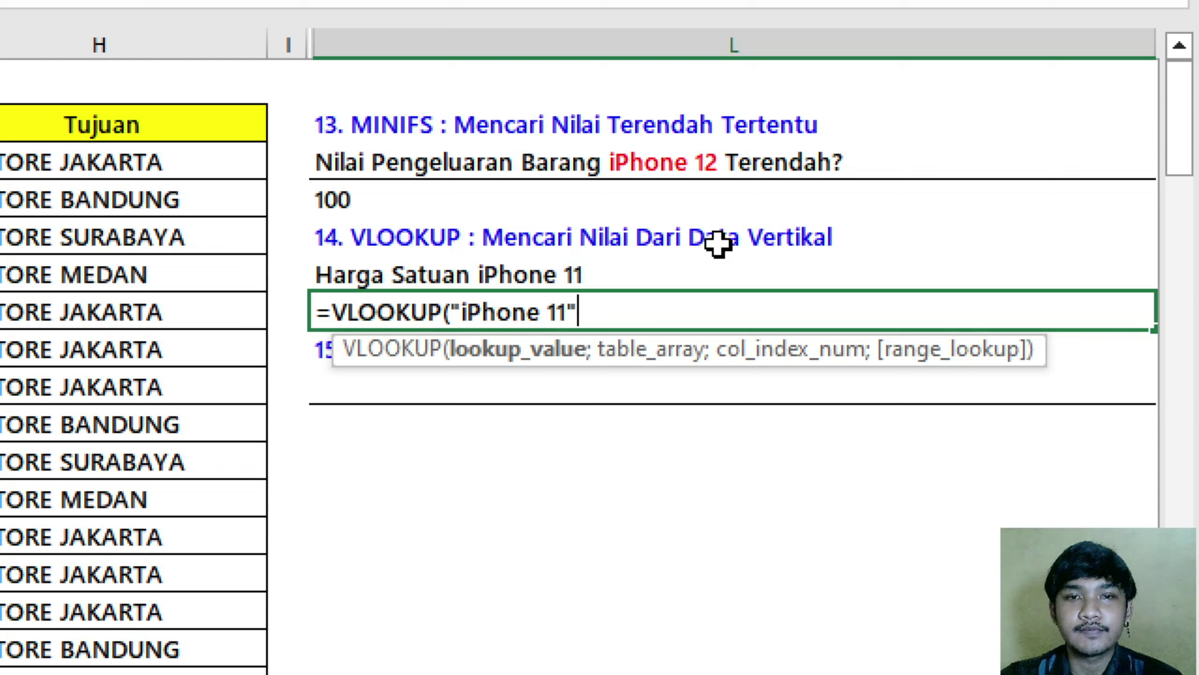
text(;)
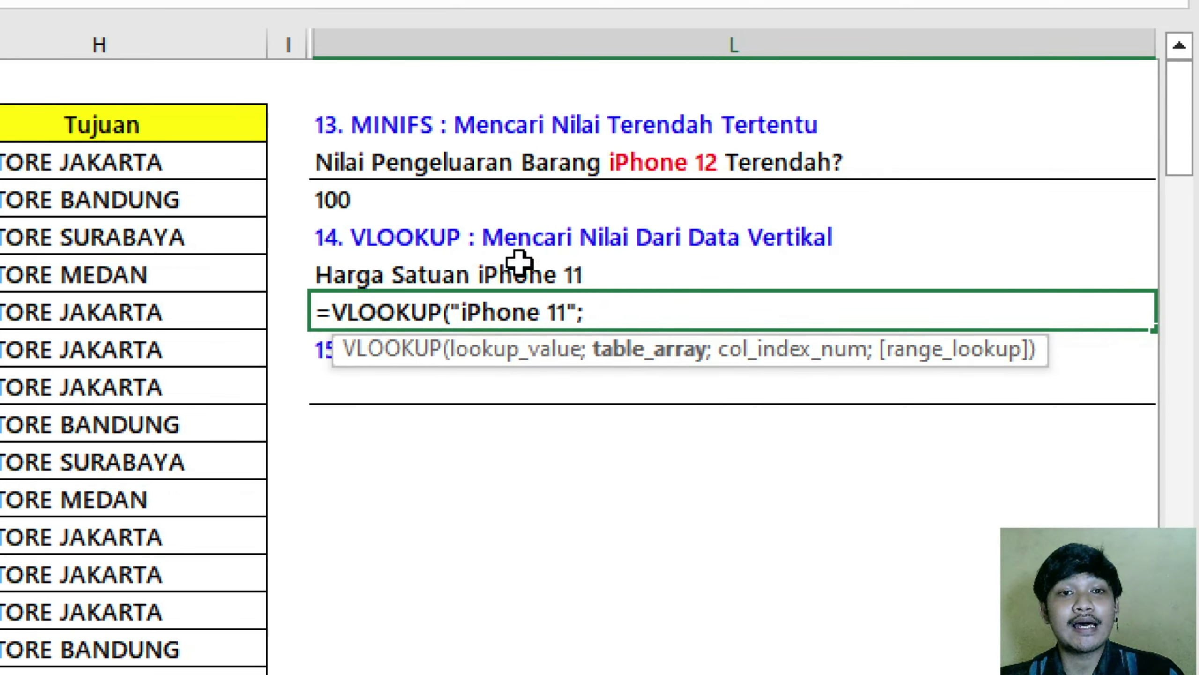
Set the VLOOKUP table array to C2:F102, from the Produk column through Harga Satuan
scroll(13, 195, left, 5)
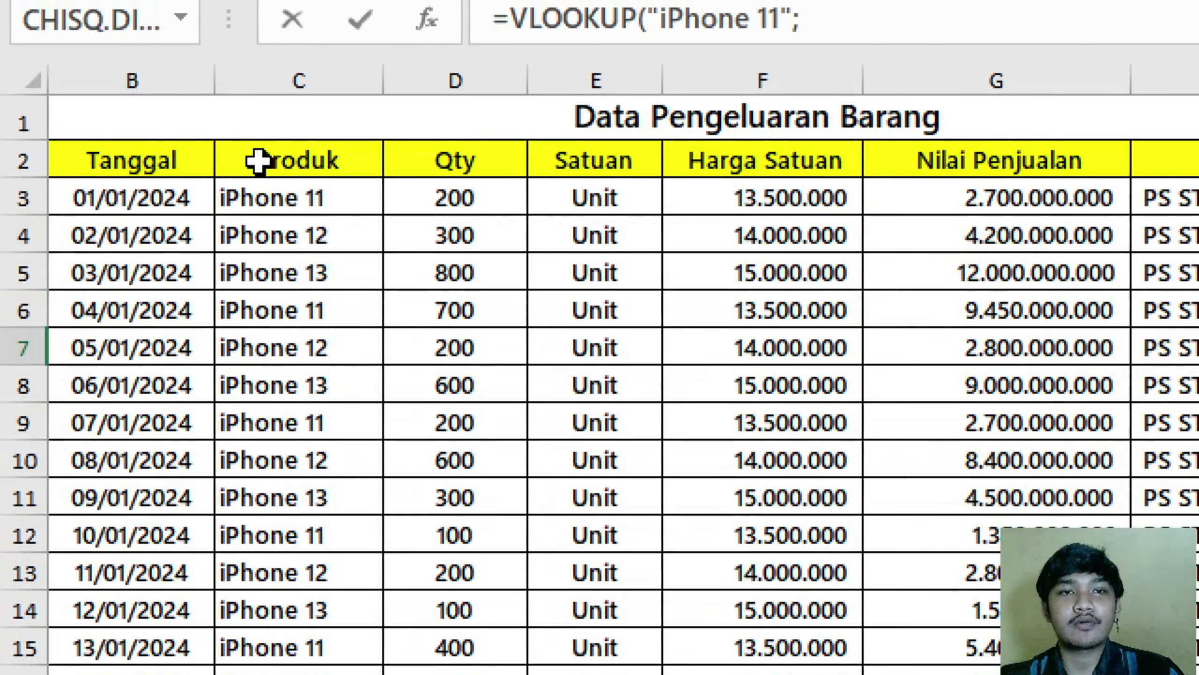
click(259, 126)
drag(258, 161, 852, 160)
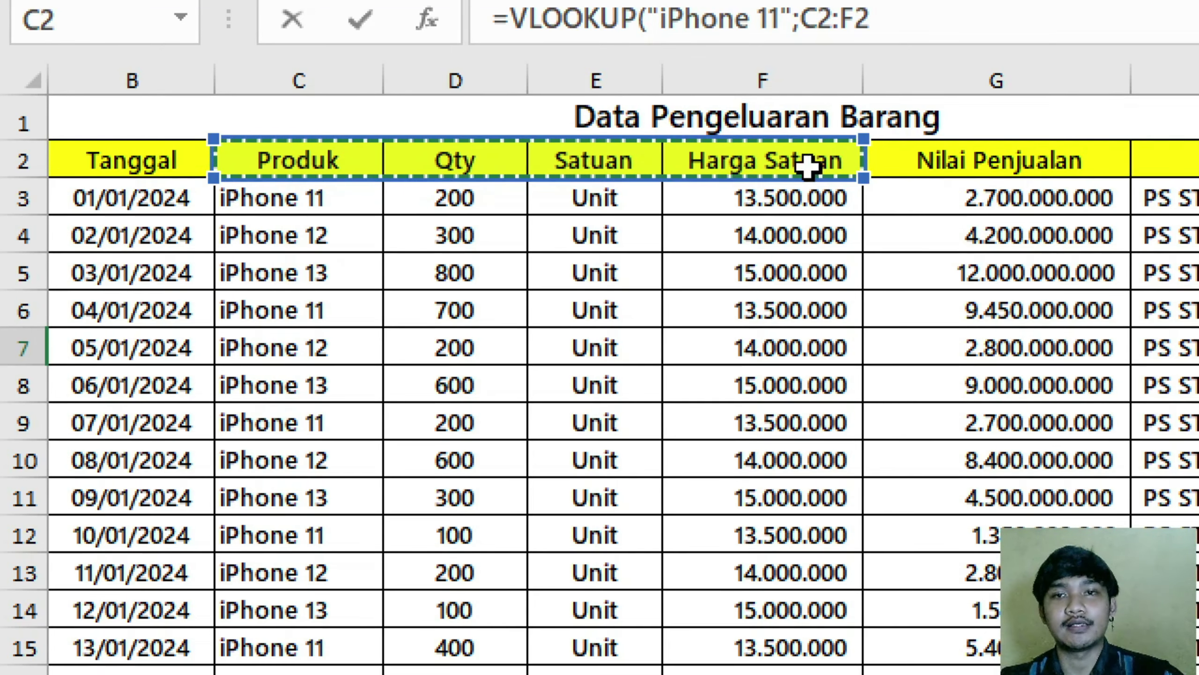
key(ctrl+shift+Down)
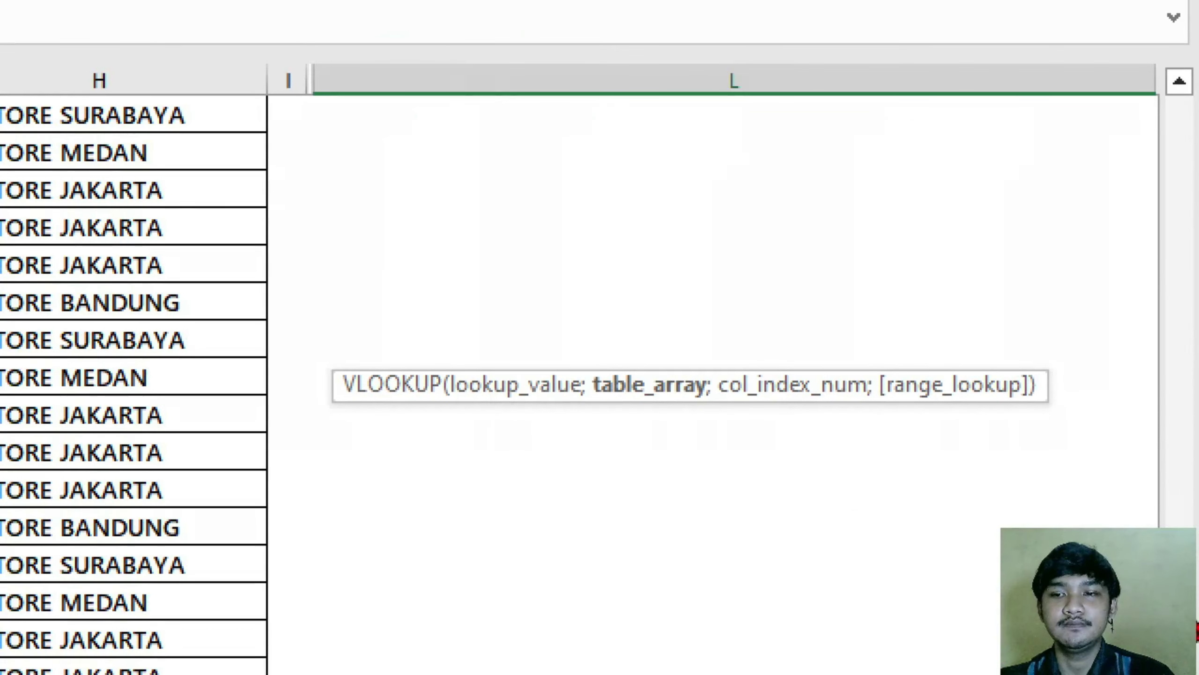
drag(1187, 659, 1179, 118)
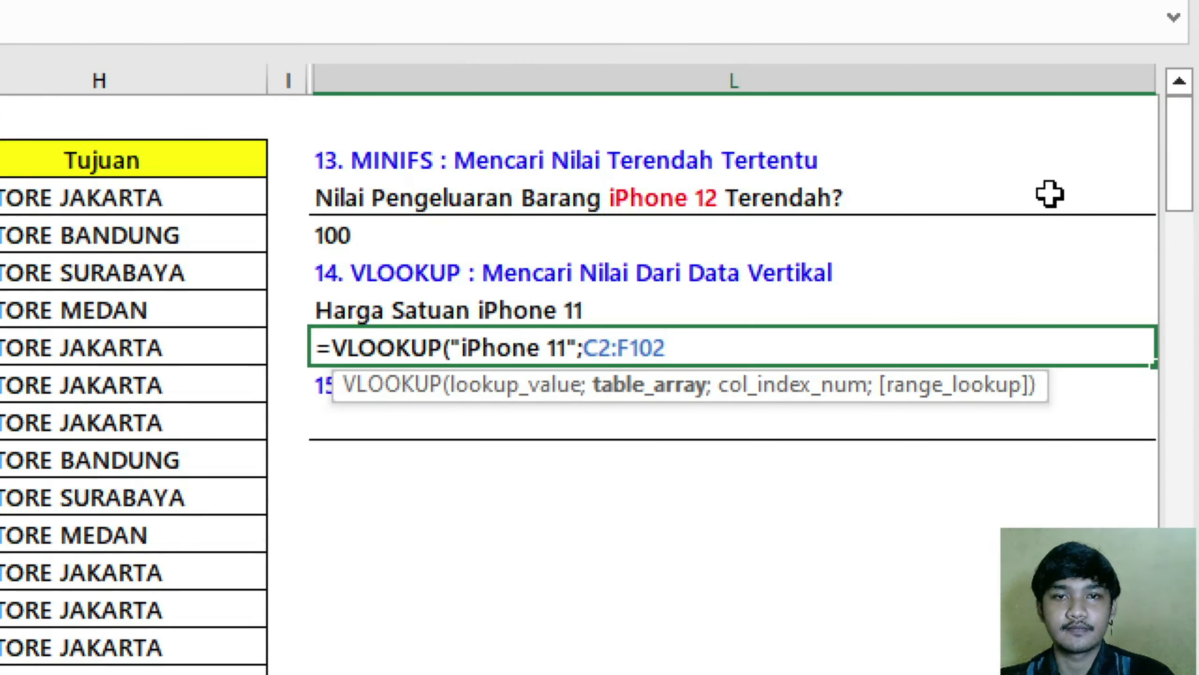
text(;)
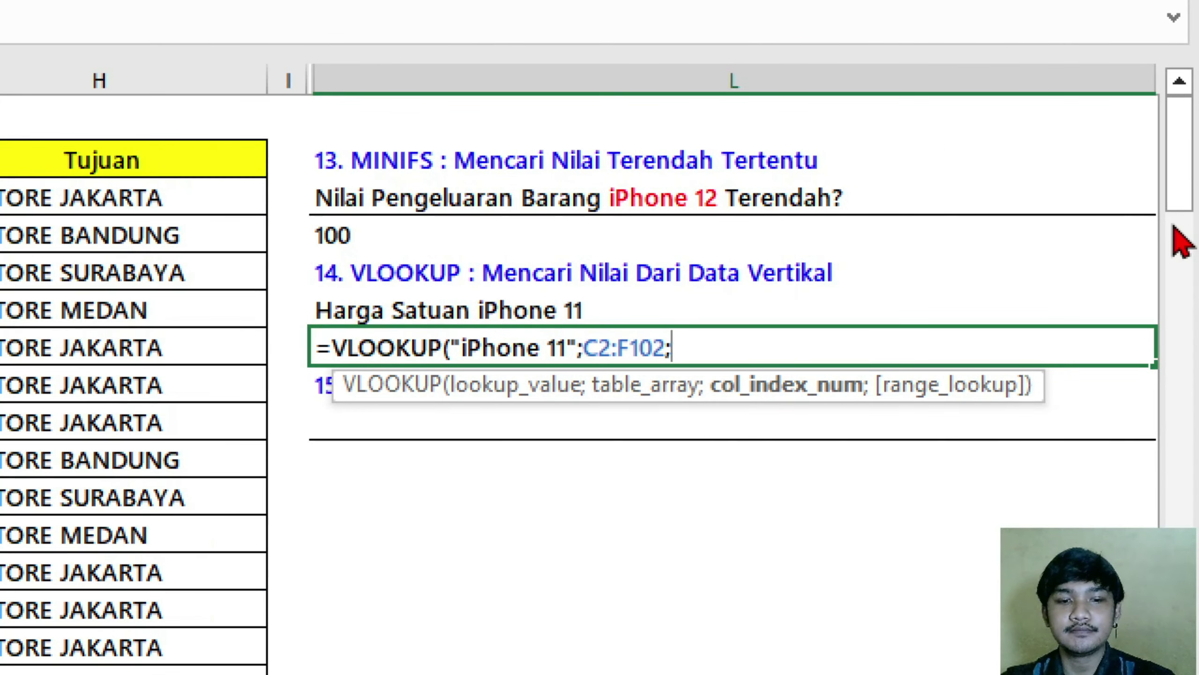
Finish the VLOOKUP formula with column index 4 and FALSE for an exact match, keeping L7 selected
text(4)
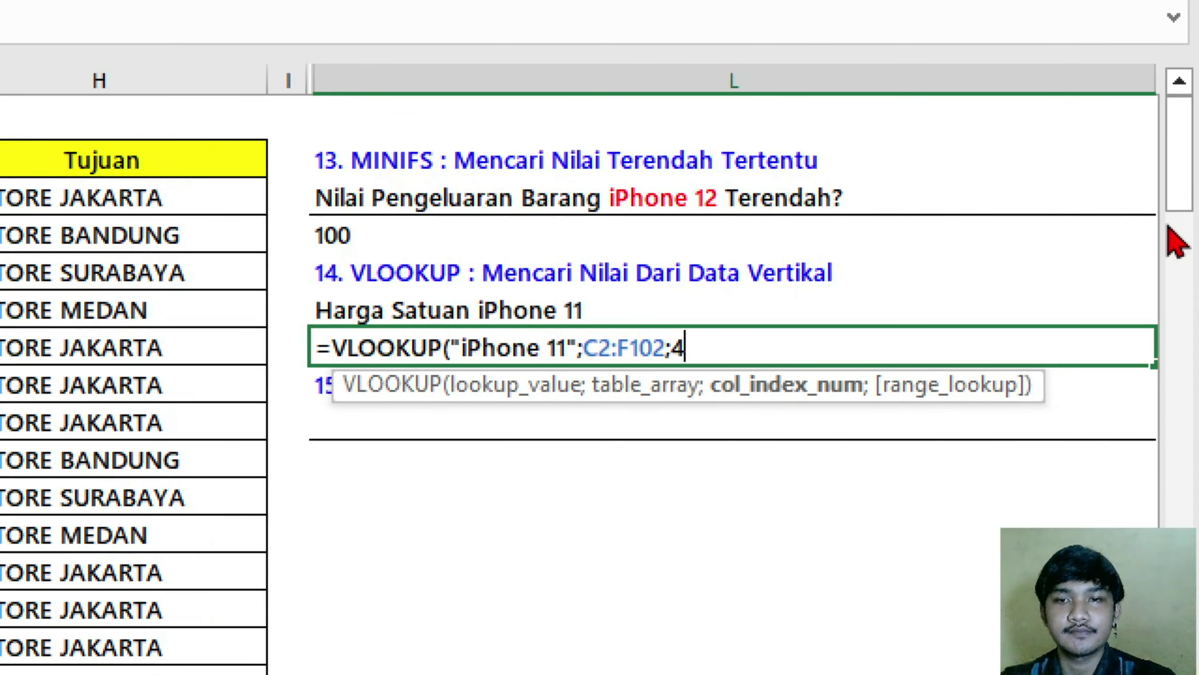
text(;)
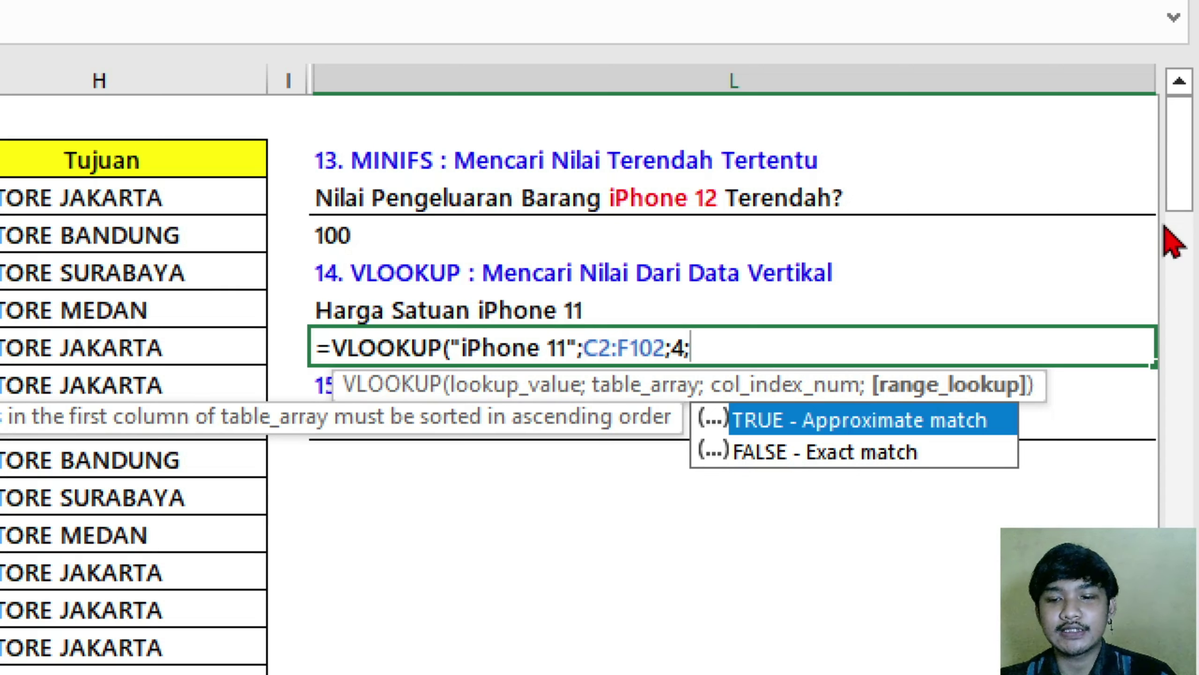
key(Down)
key(Tab)
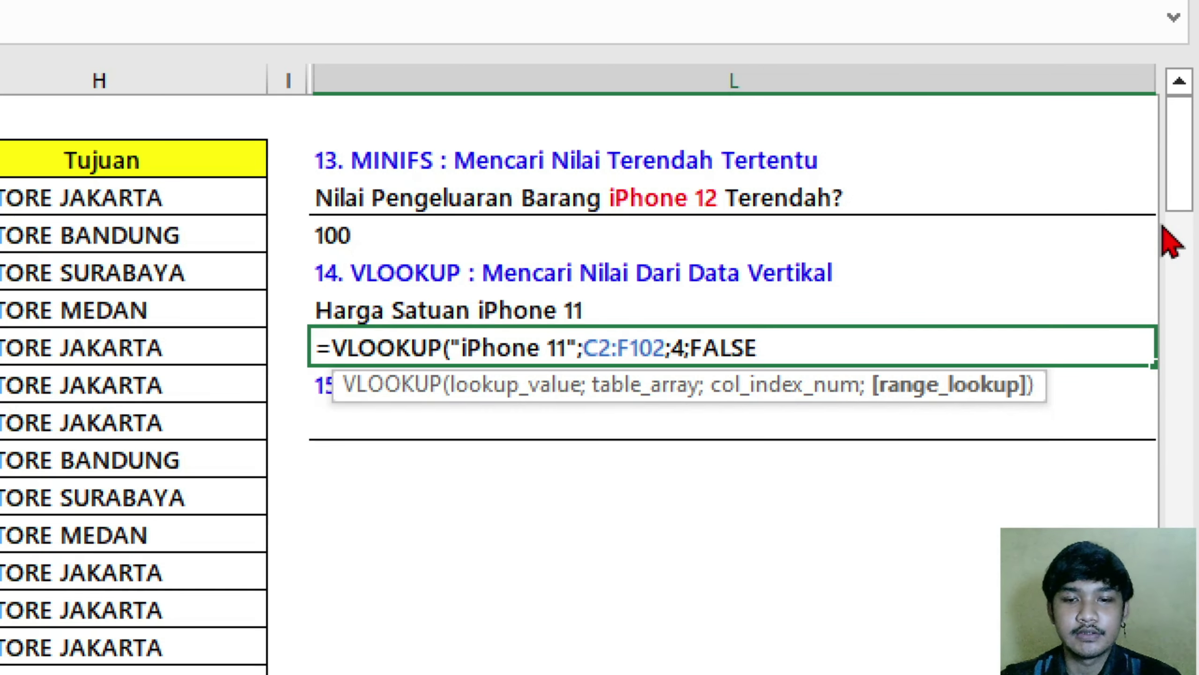
text())
key(ctrl+Return)
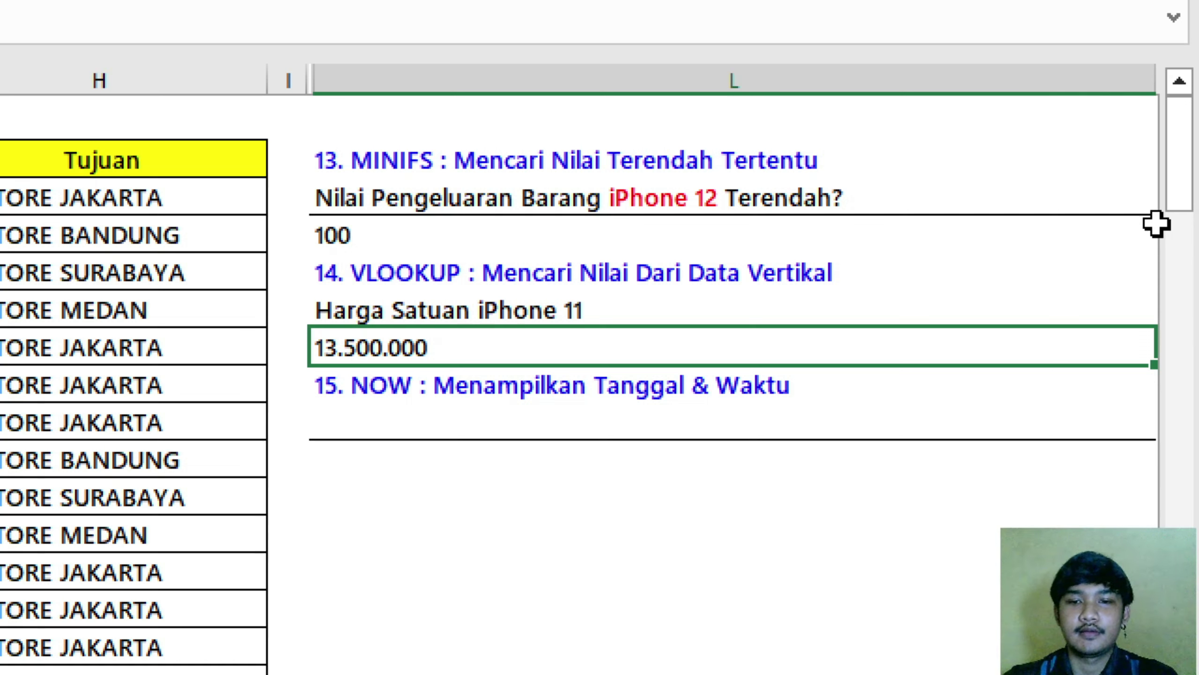
Enter the formula =NOW() in L9, below the date and time question
key(Down)
key(Down)
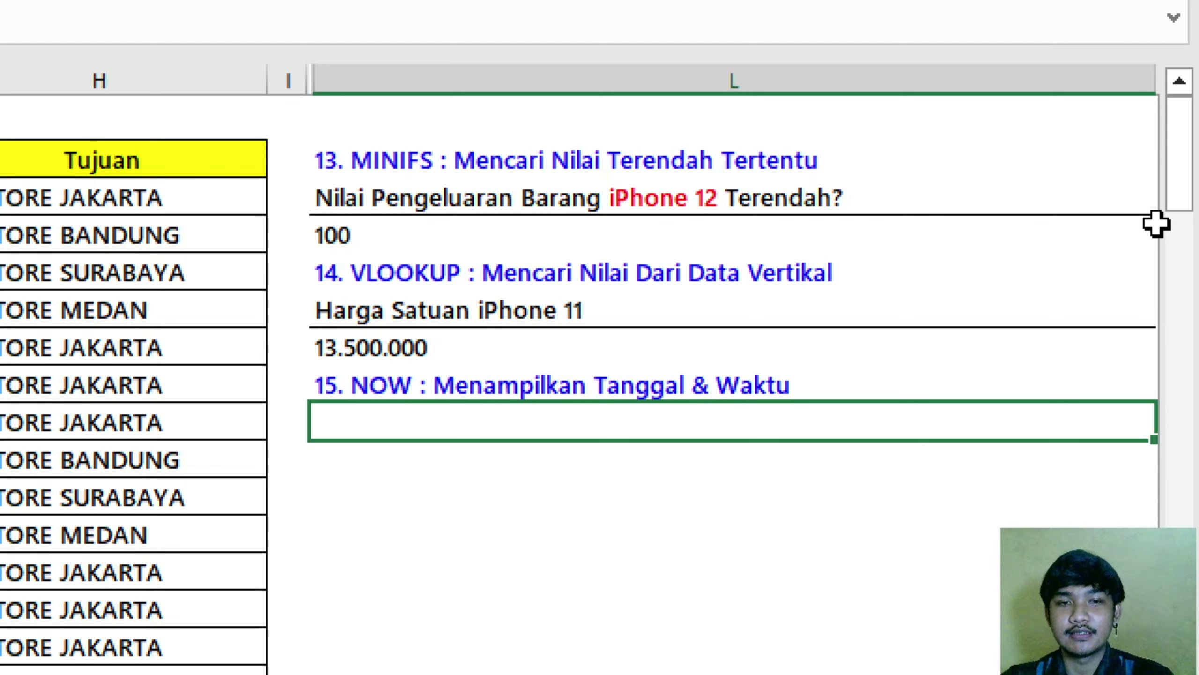
text(=now)
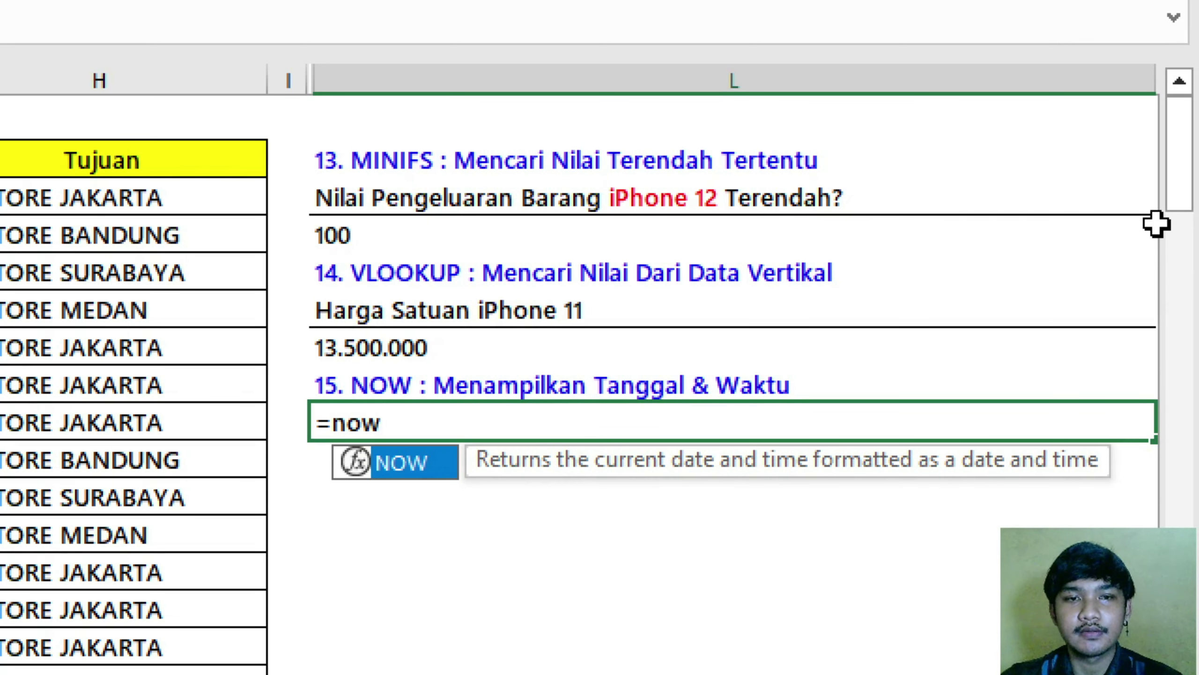
key(Tab)
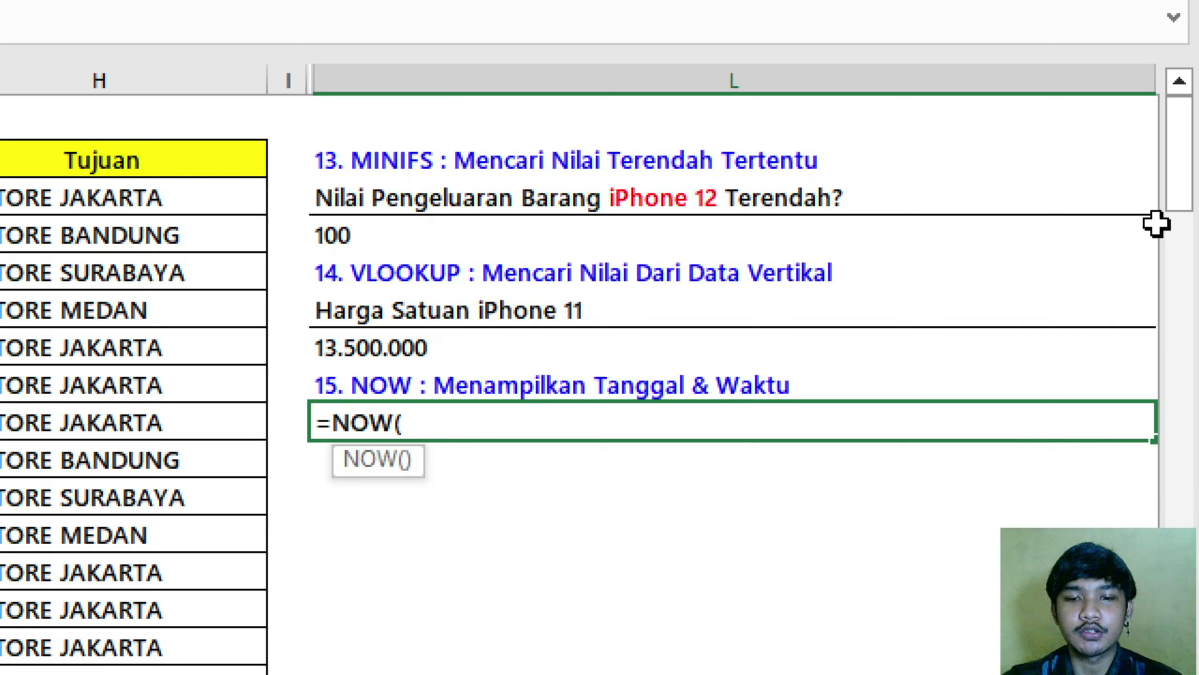
text())
key(ctrl+Return)
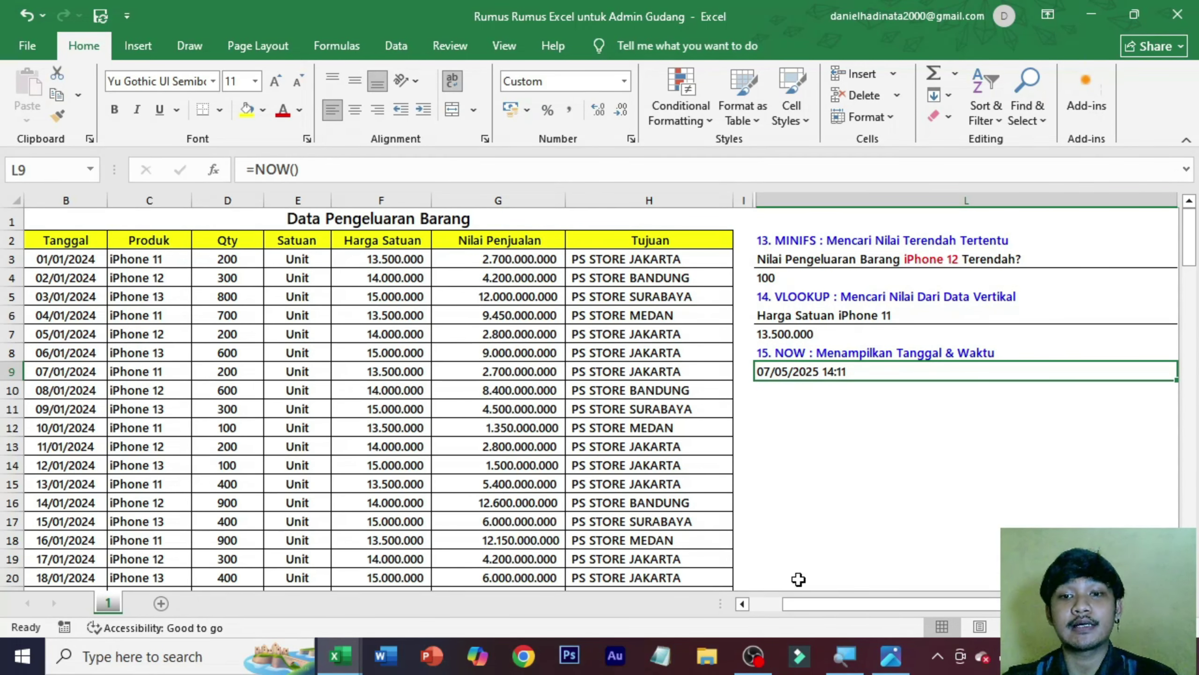
drag(800, 607, 742, 612)
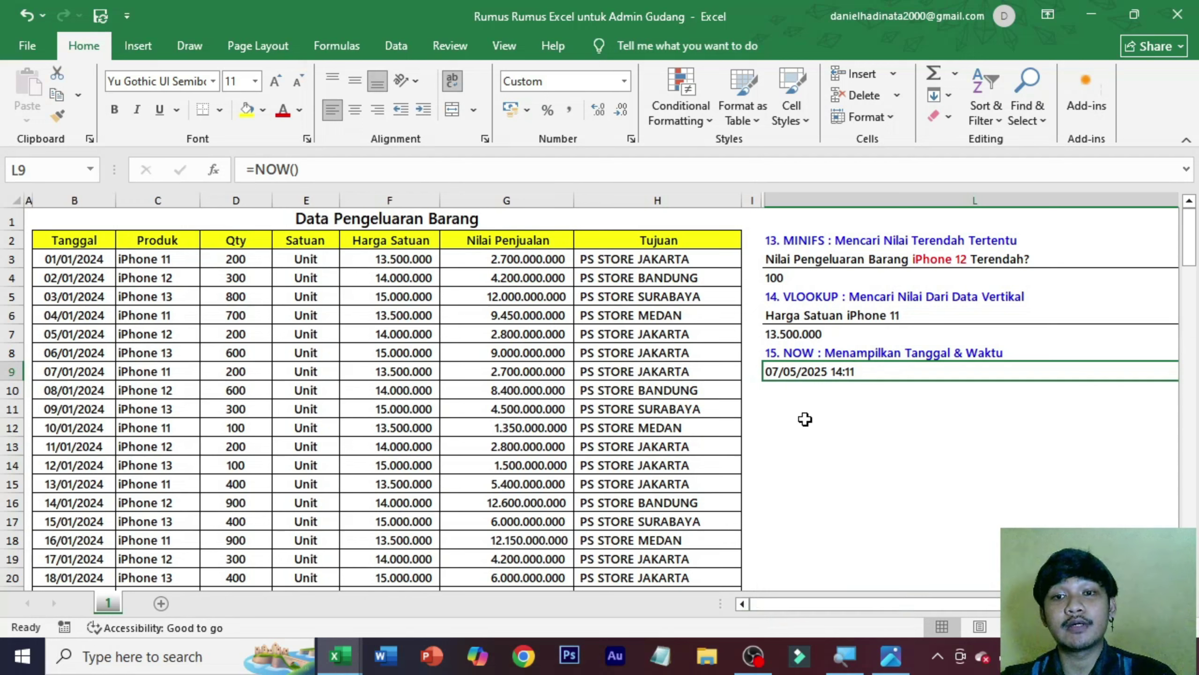
click(814, 393)
click(831, 371)
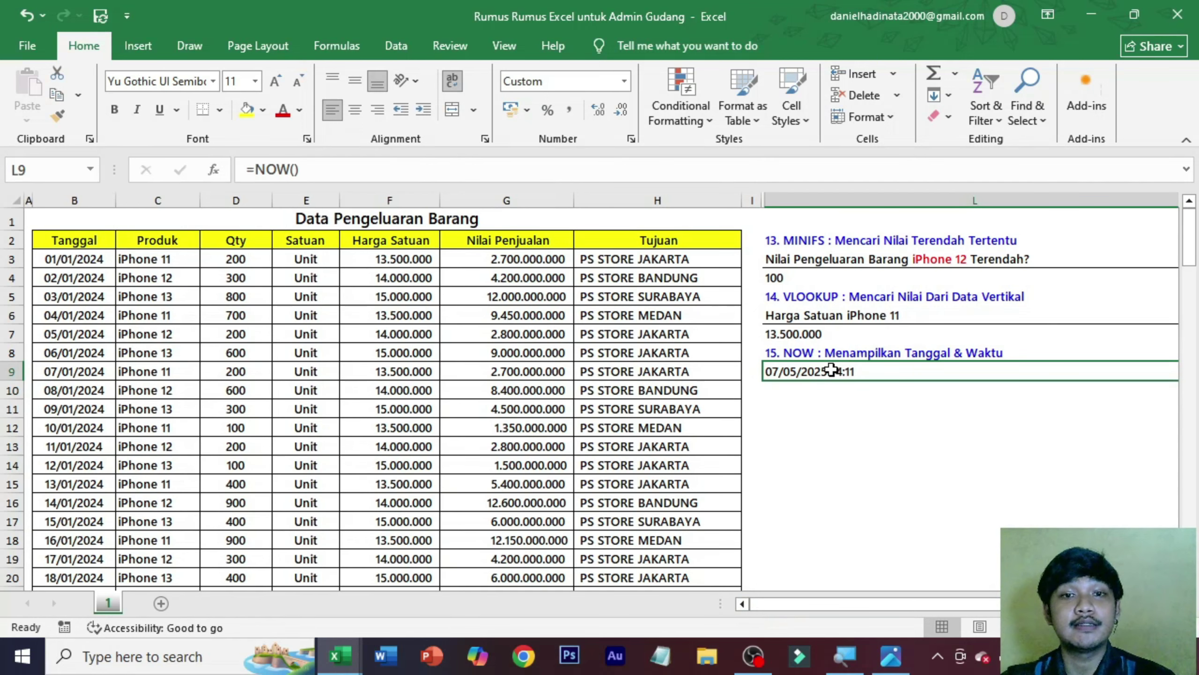